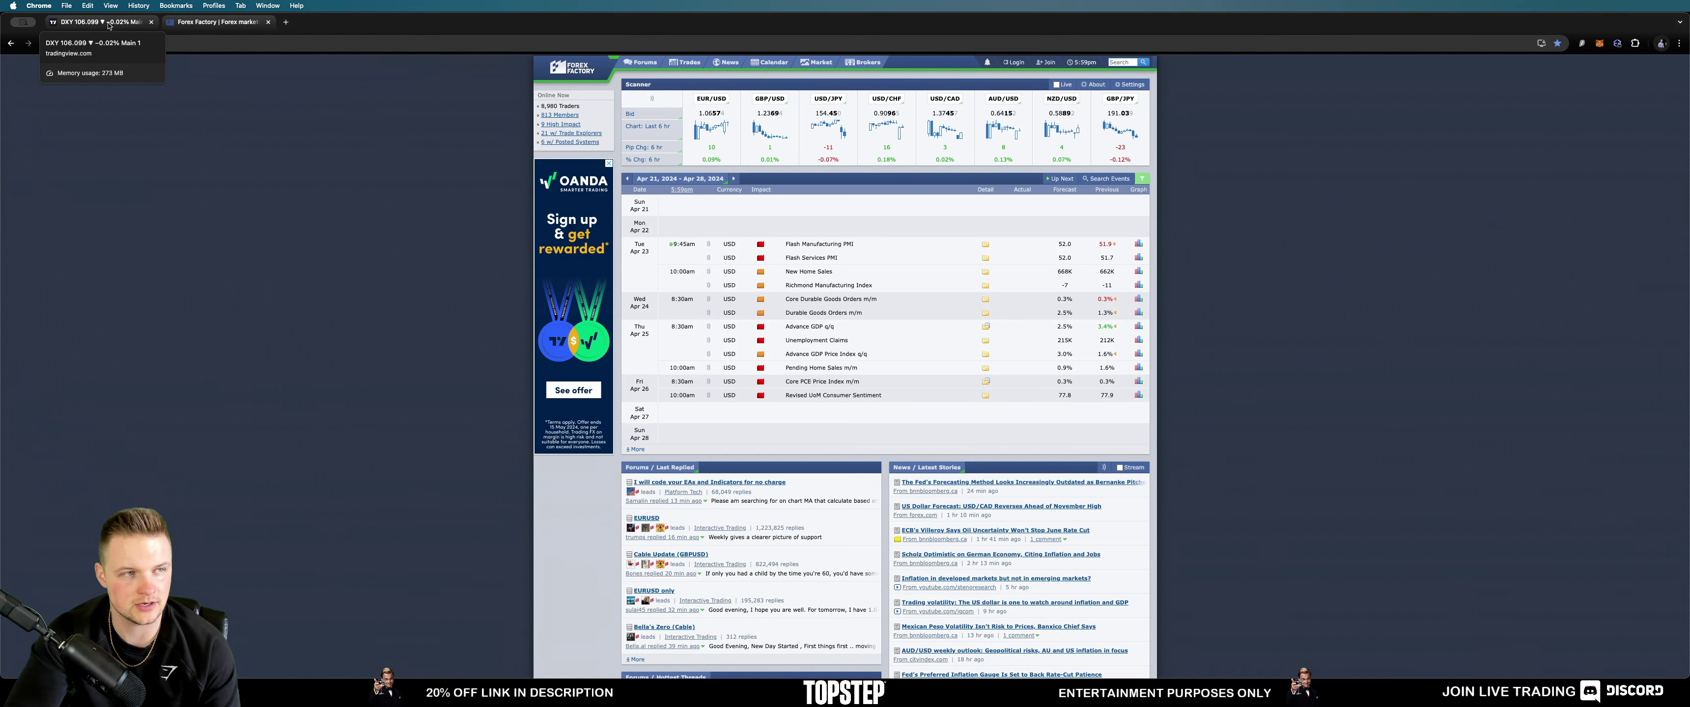
# Step: Open the DXY chart
pyautogui.click(109, 24)
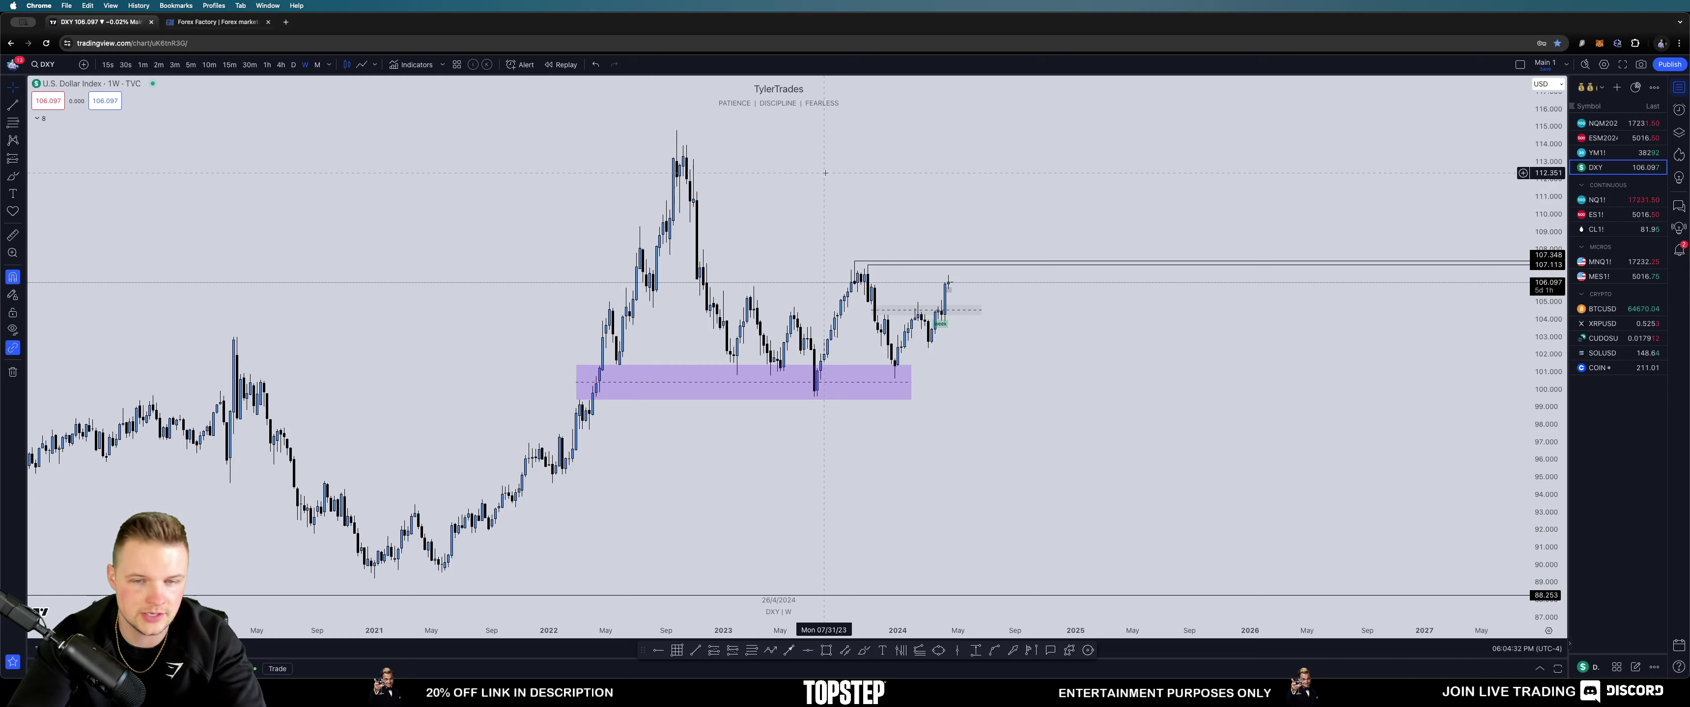
pyautogui.scroll(2, 825, 172)
pyautogui.scroll(1, 825, 172)
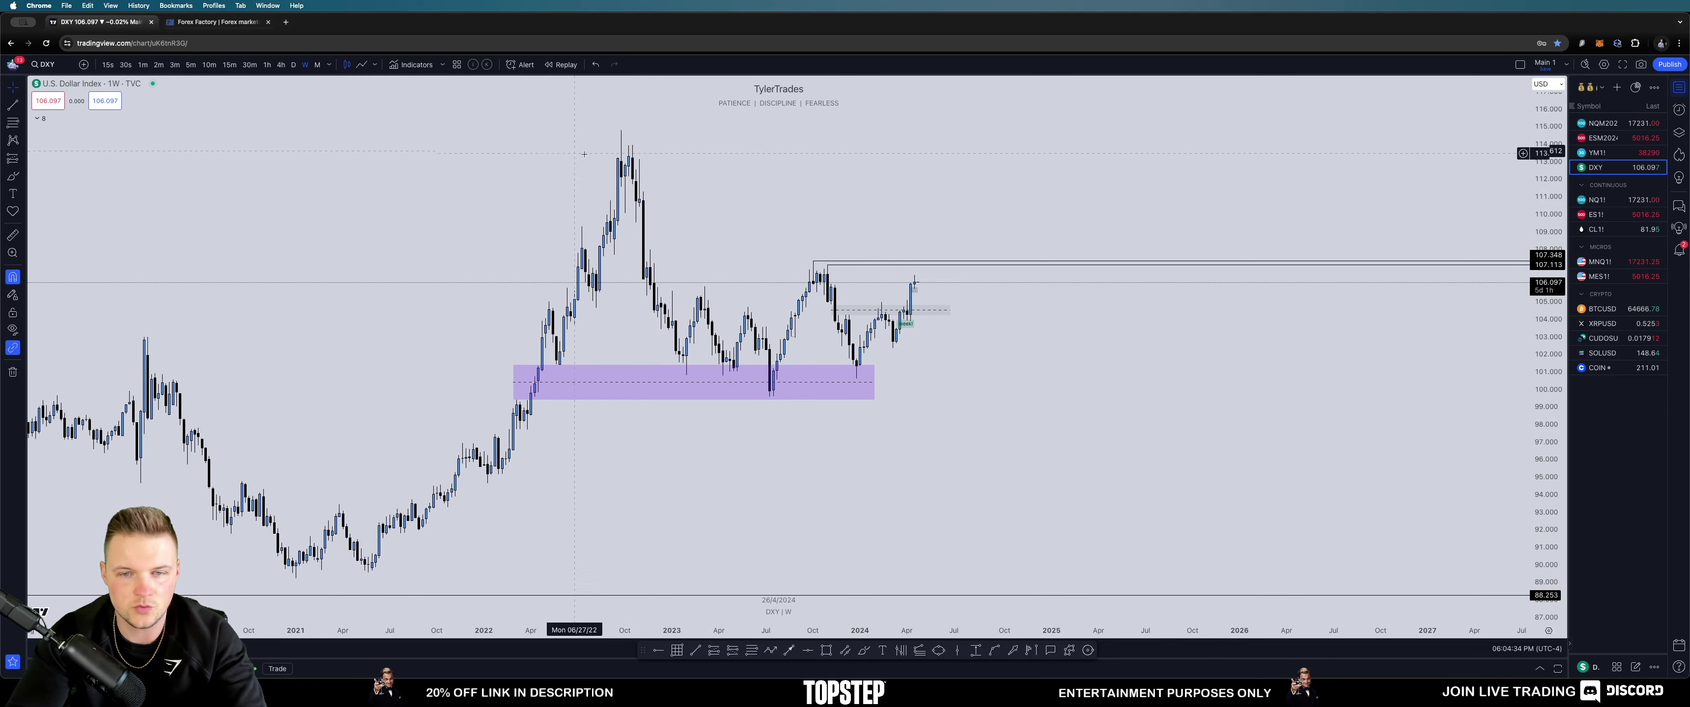
# Step: Switch DXY to monthly candles and zoom to the recent candles and purple demand zone
pyautogui.click(317, 64)
pyautogui.scroll(3, 611, 158)
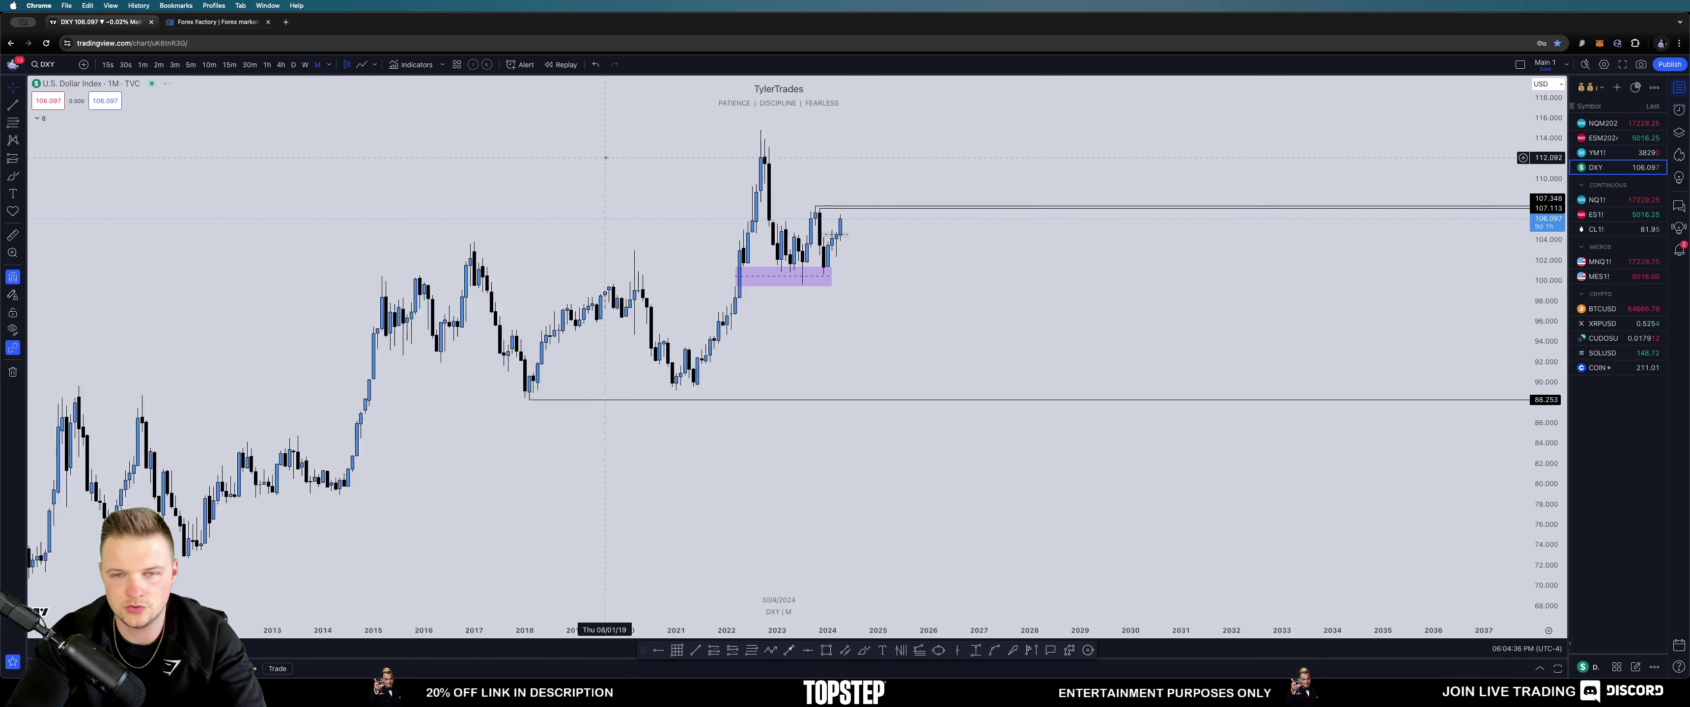
pyautogui.scroll(5, 612, 158)
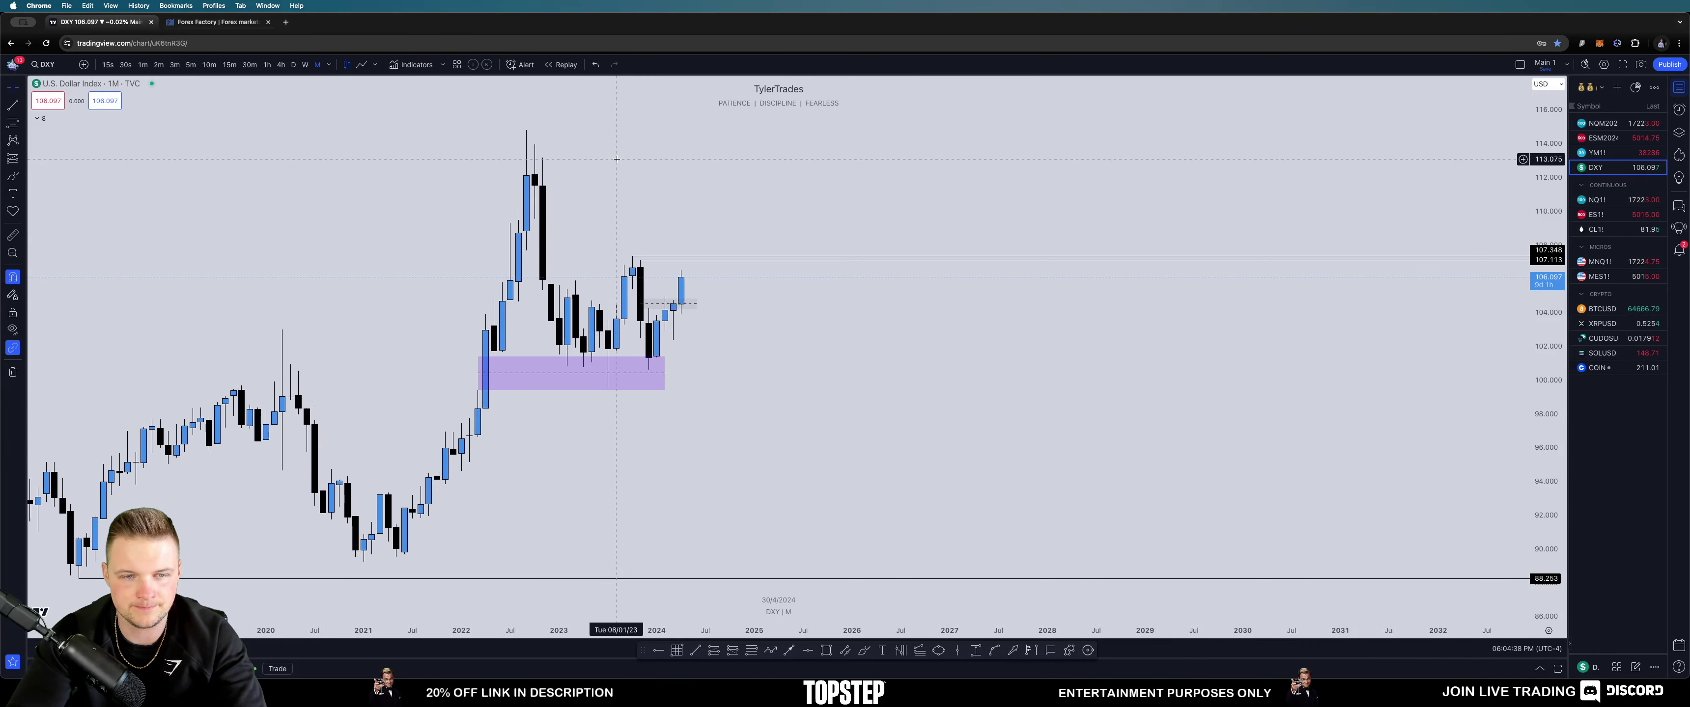
pyautogui.moveTo(616, 158); pyautogui.dragTo(782, 256)
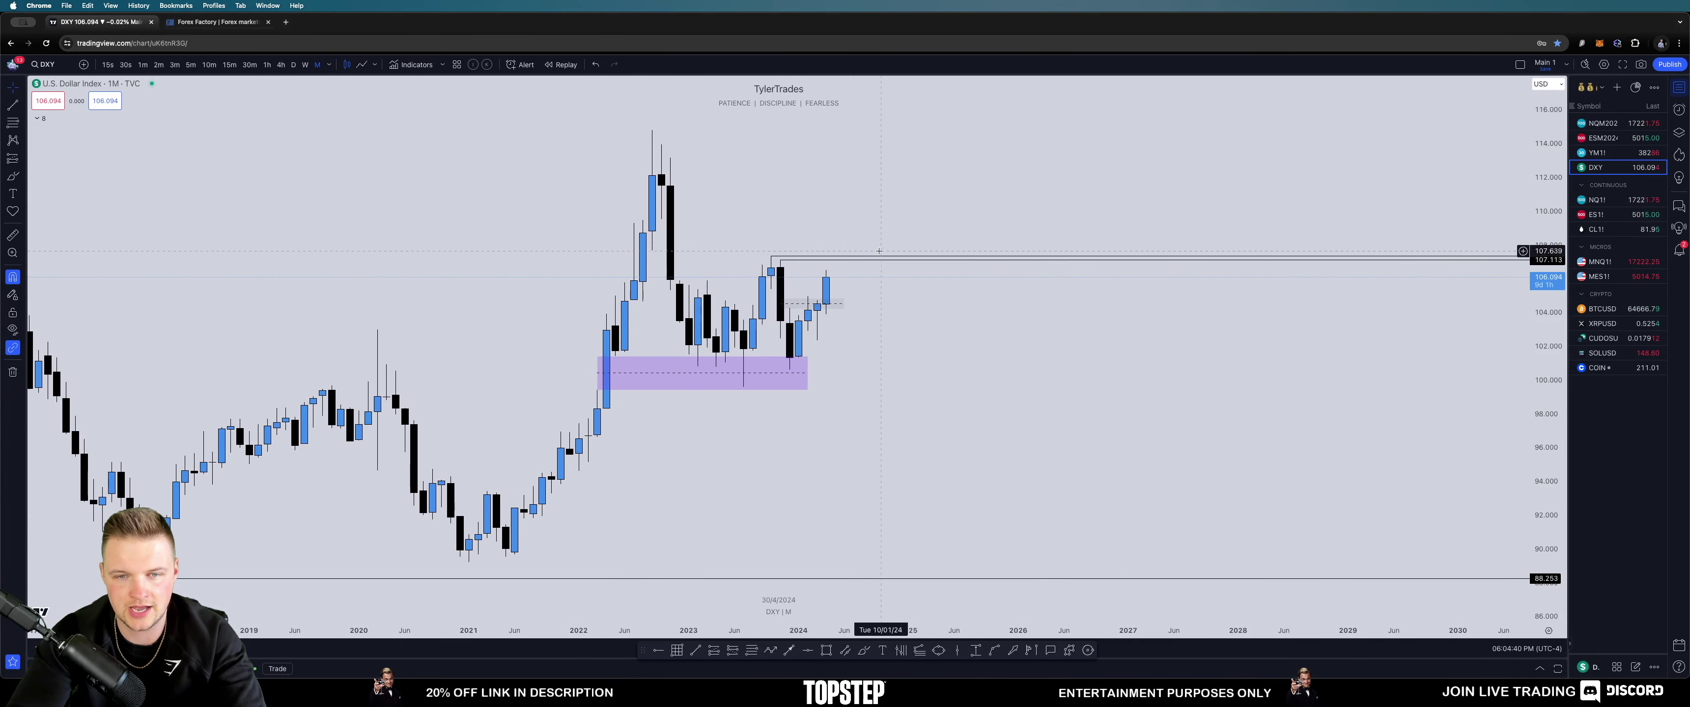
pyautogui.moveTo(1539, 453); pyautogui.dragTo(1542, 380)
pyautogui.moveTo(1009, 346); pyautogui.dragTo(1091, 368)
pyautogui.scroll(2, 993, 387)
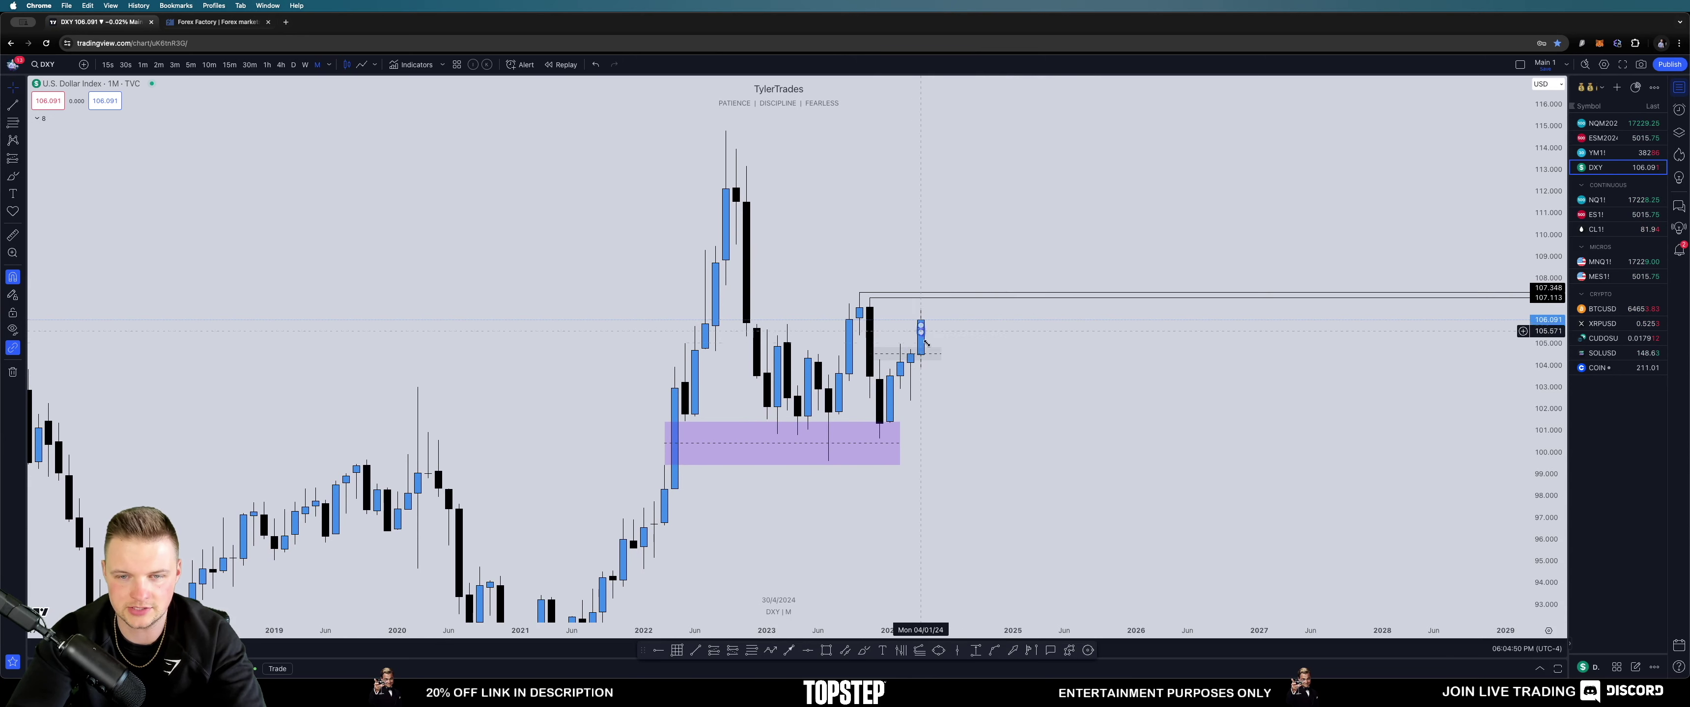
# Step: Switch DXY to the weekly timeframe and frame the recent candles
pyautogui.click(305, 65)
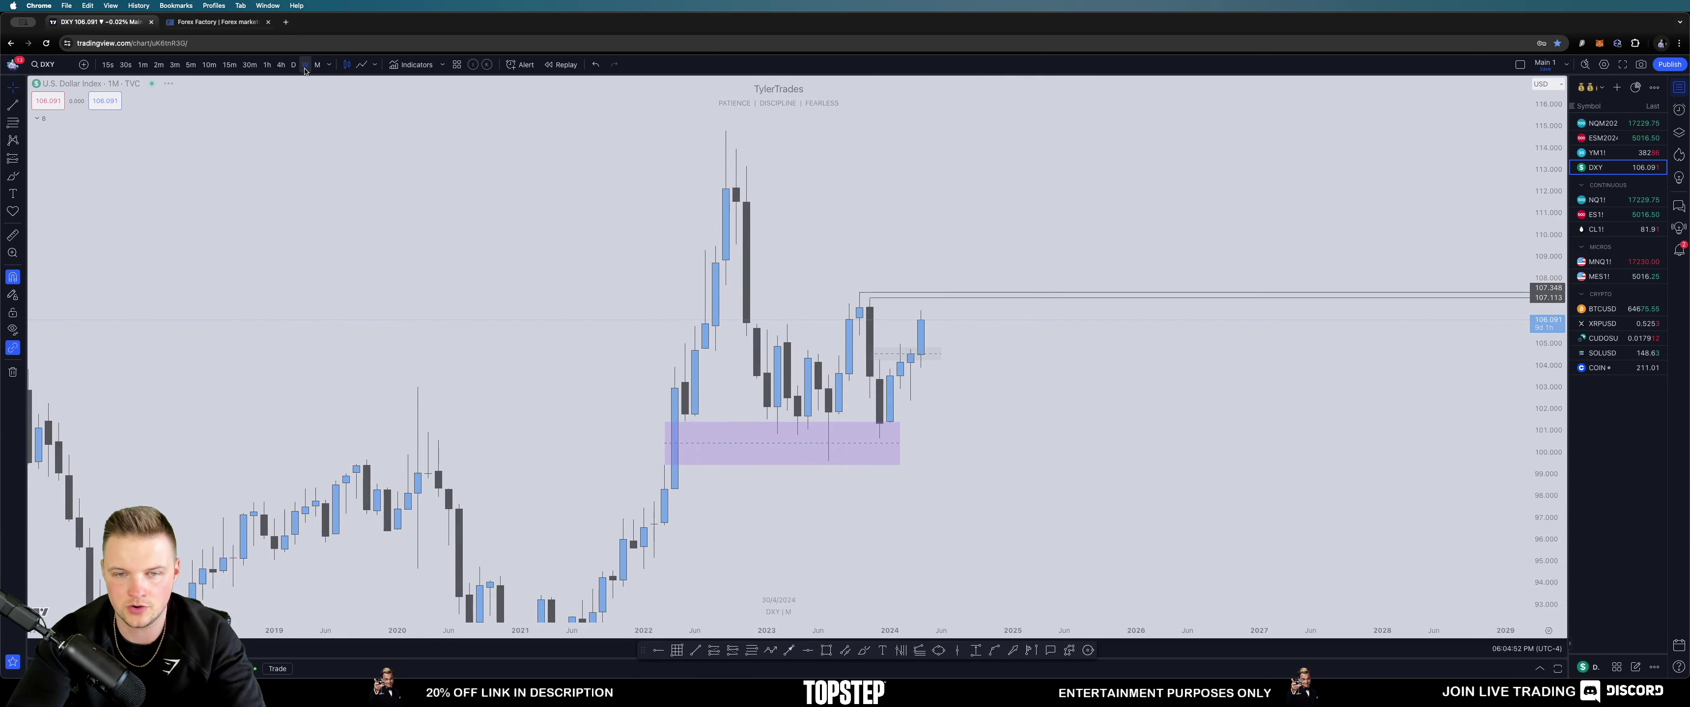
pyautogui.moveTo(1546, 586); pyautogui.dragTo(1547, 362)
pyautogui.moveTo(1135, 355); pyautogui.dragTo(1251, 404)
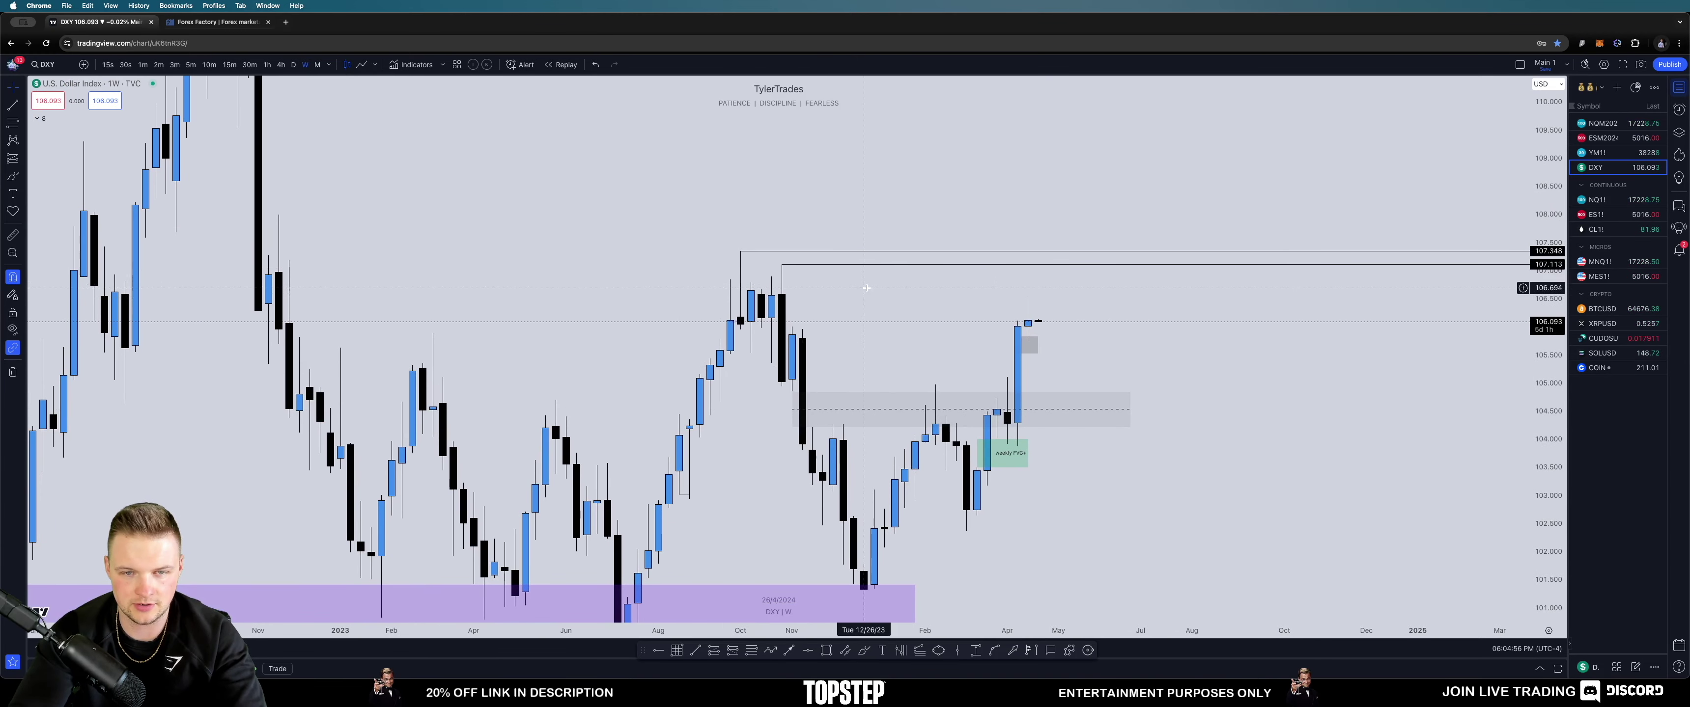
pyautogui.moveTo(851, 289)
pyautogui.mouseDown()
pyautogui.moveTo(762, 249)
pyautogui.moveTo(830, 283)
pyautogui.mouseUp()
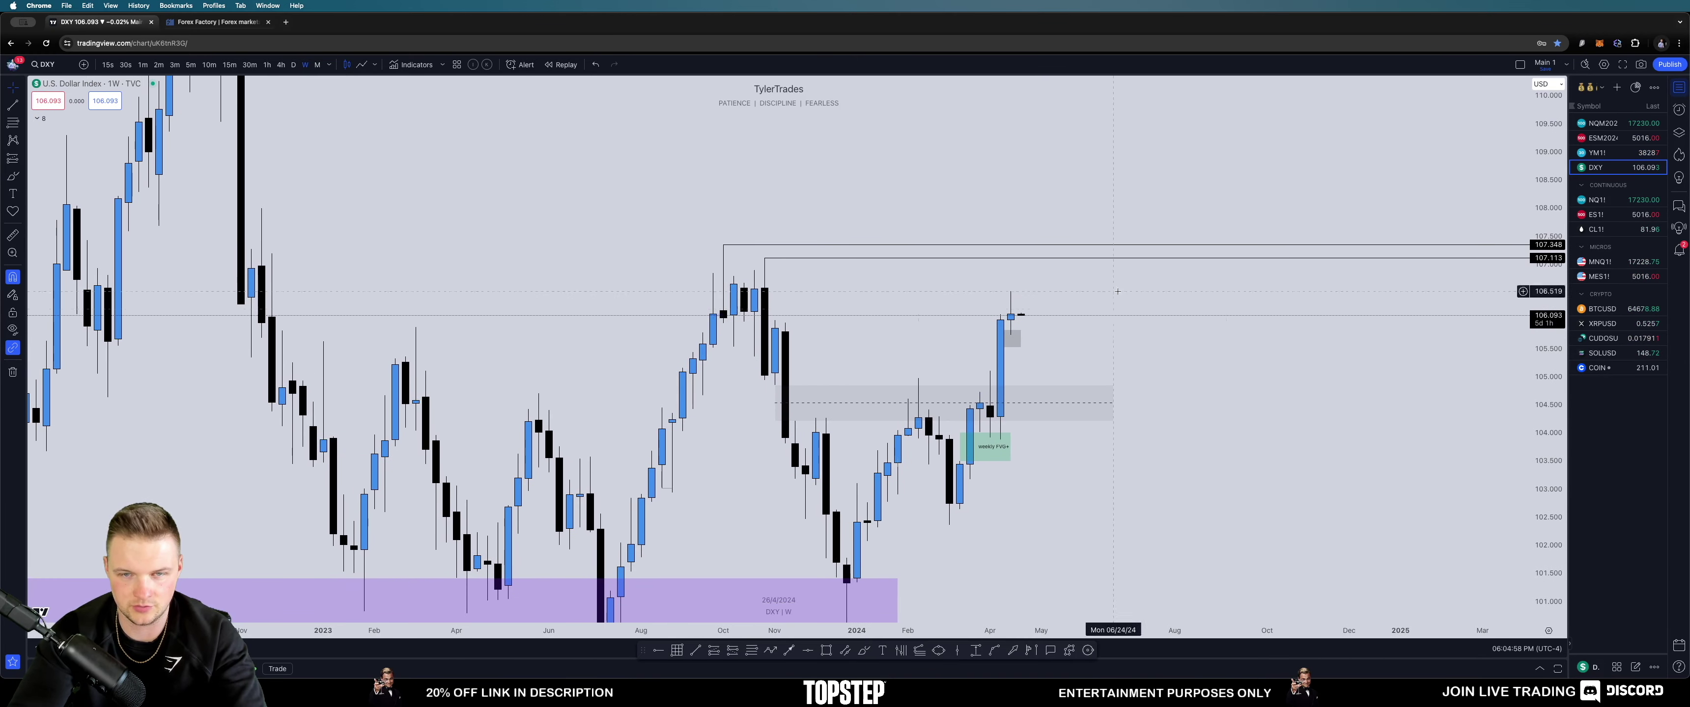
pyautogui.moveTo(1546, 394); pyautogui.dragTo(1546, 463)
pyautogui.scroll(-2, 1443, 441)
pyautogui.moveTo(1302, 408); pyautogui.dragTo(1246, 447)
pyautogui.moveTo(1143, 258); pyautogui.dragTo(1115, 257)
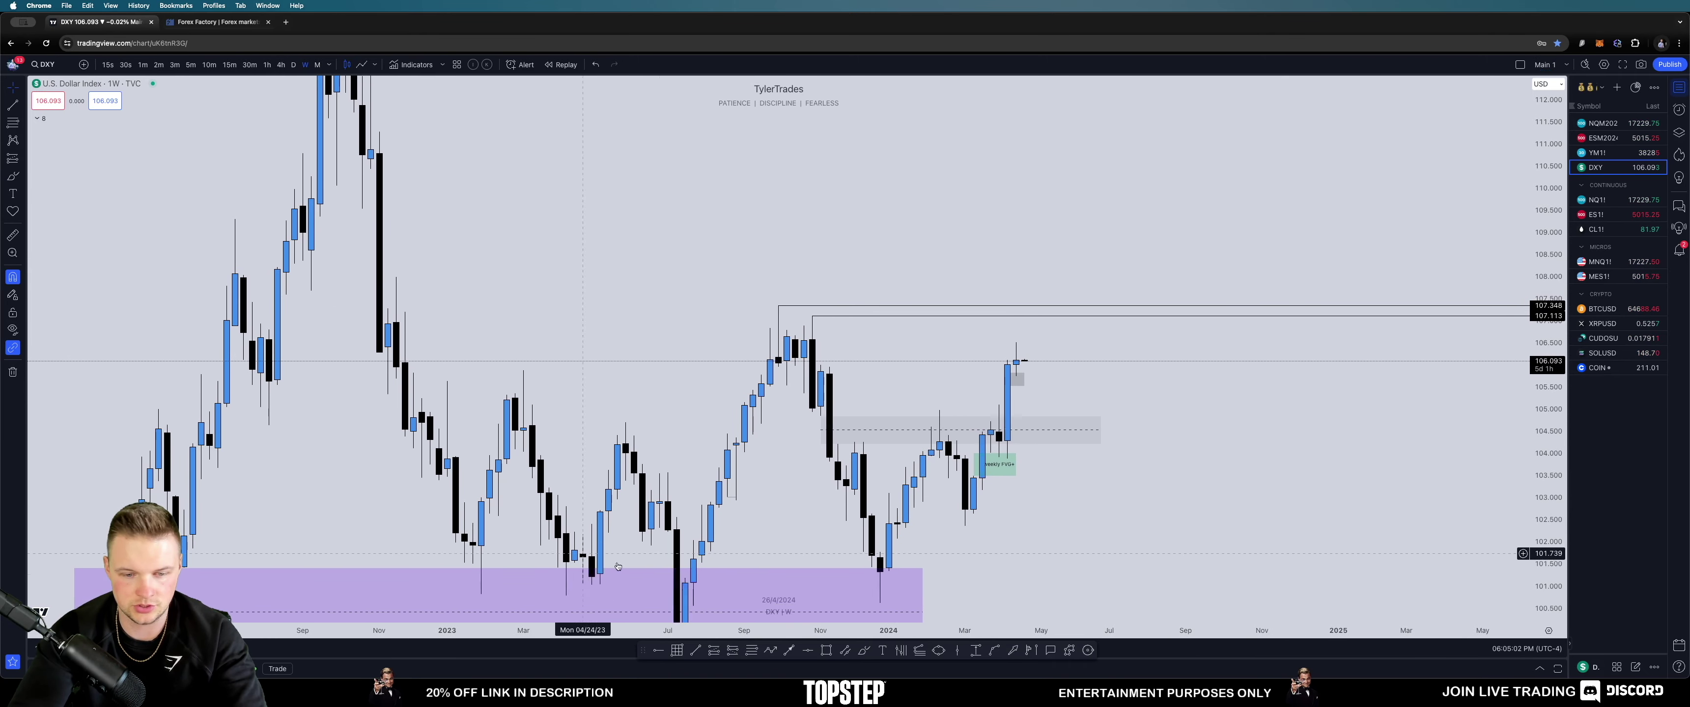
# Step: Draw a wide grey rectangle zone above the Oct–Nov 2022 highs, extended right
pyautogui.click(827, 651)
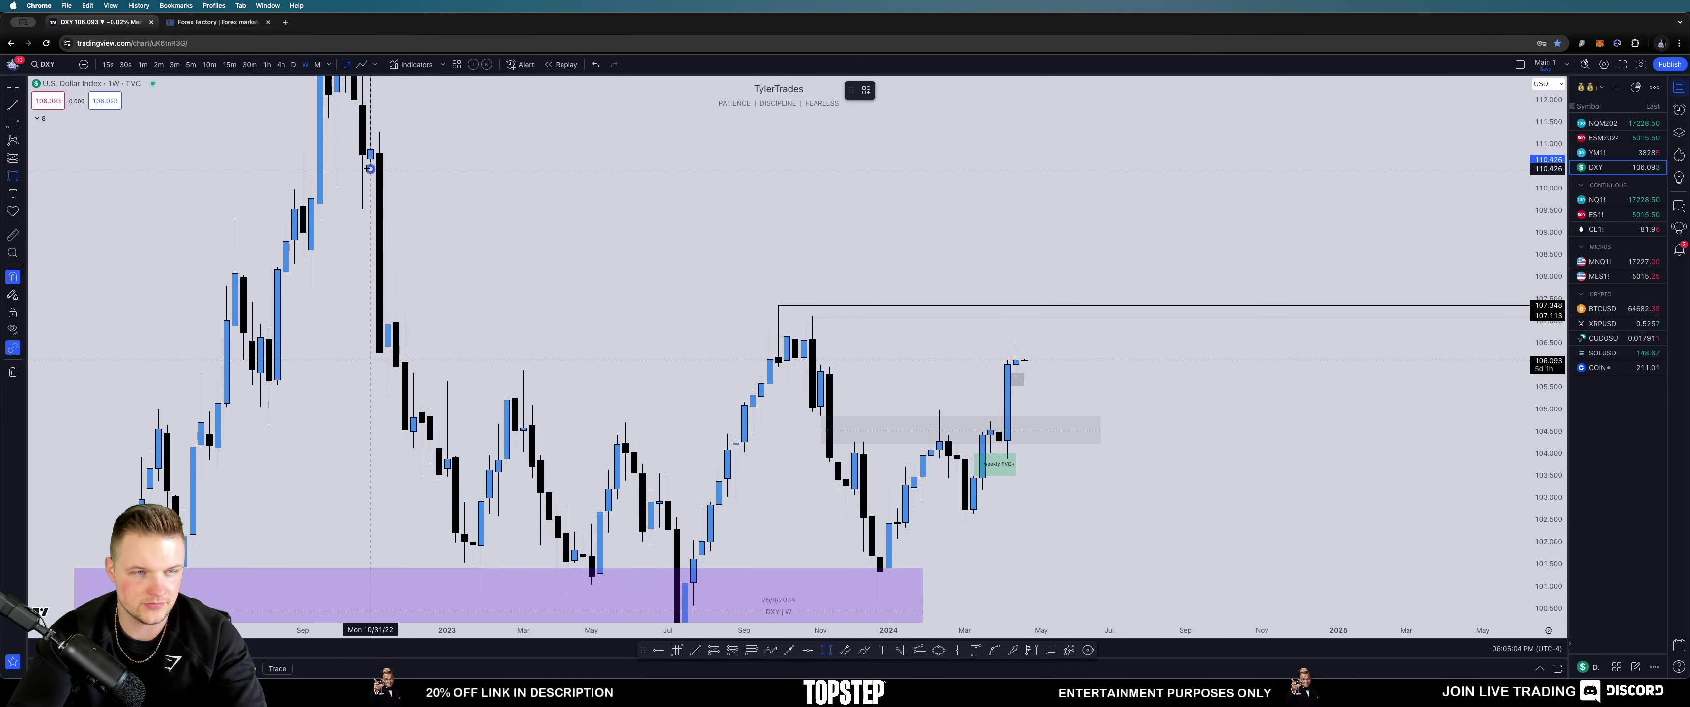
pyautogui.moveTo(371, 168)
pyautogui.mouseDown()
pyautogui.moveTo(396, 277)
pyautogui.moveTo(1179, 248)
pyautogui.mouseUp()
pyautogui.click(388, 309)
pyautogui.moveTo(1107, 431); pyautogui.dragTo(1105, 382)
pyautogui.moveTo(1090, 329); pyautogui.dragTo(1060, 328)
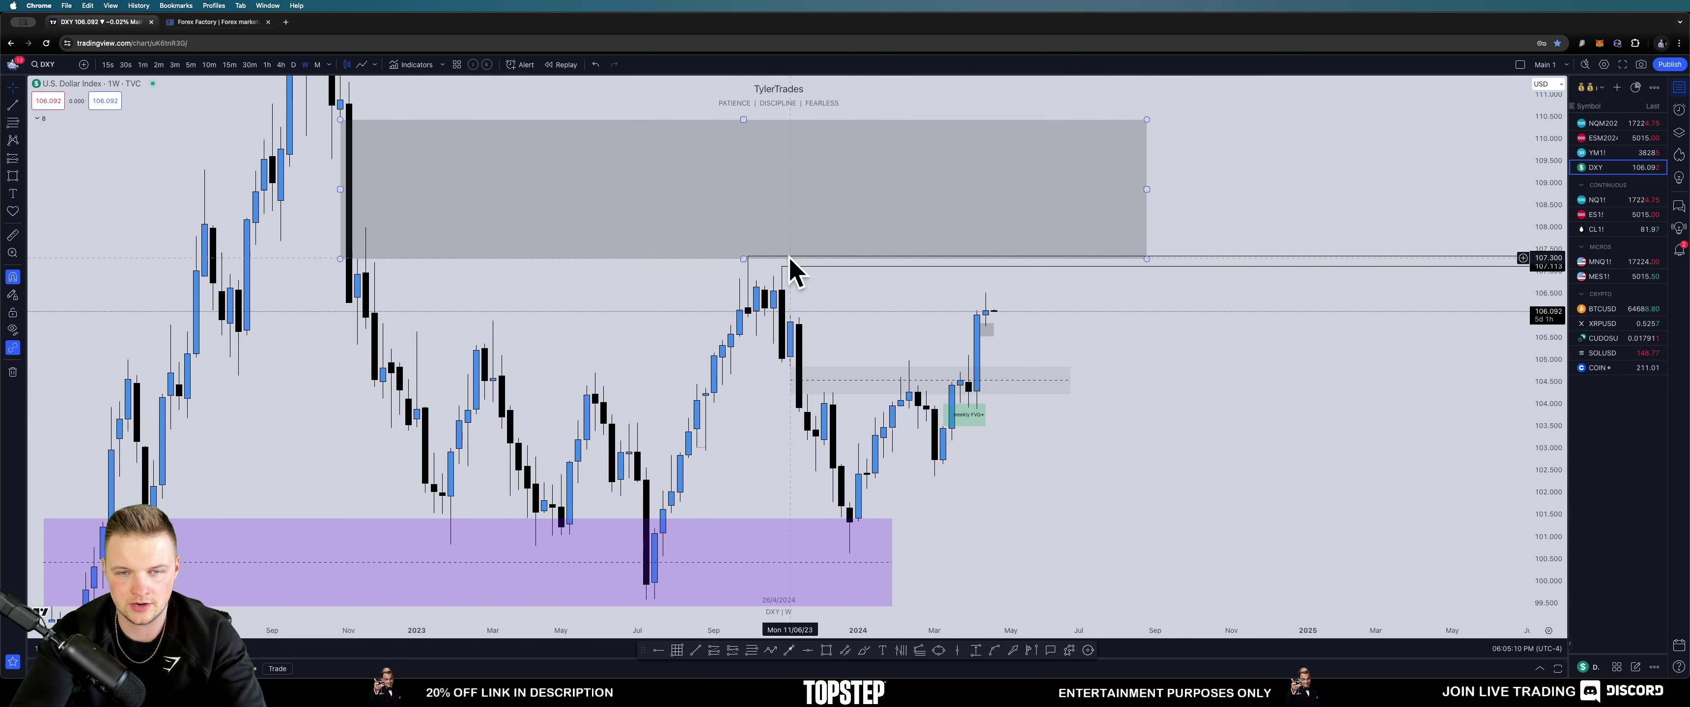
pyautogui.click(762, 259)
pyautogui.moveTo(1039, 288); pyautogui.dragTo(1013, 283)
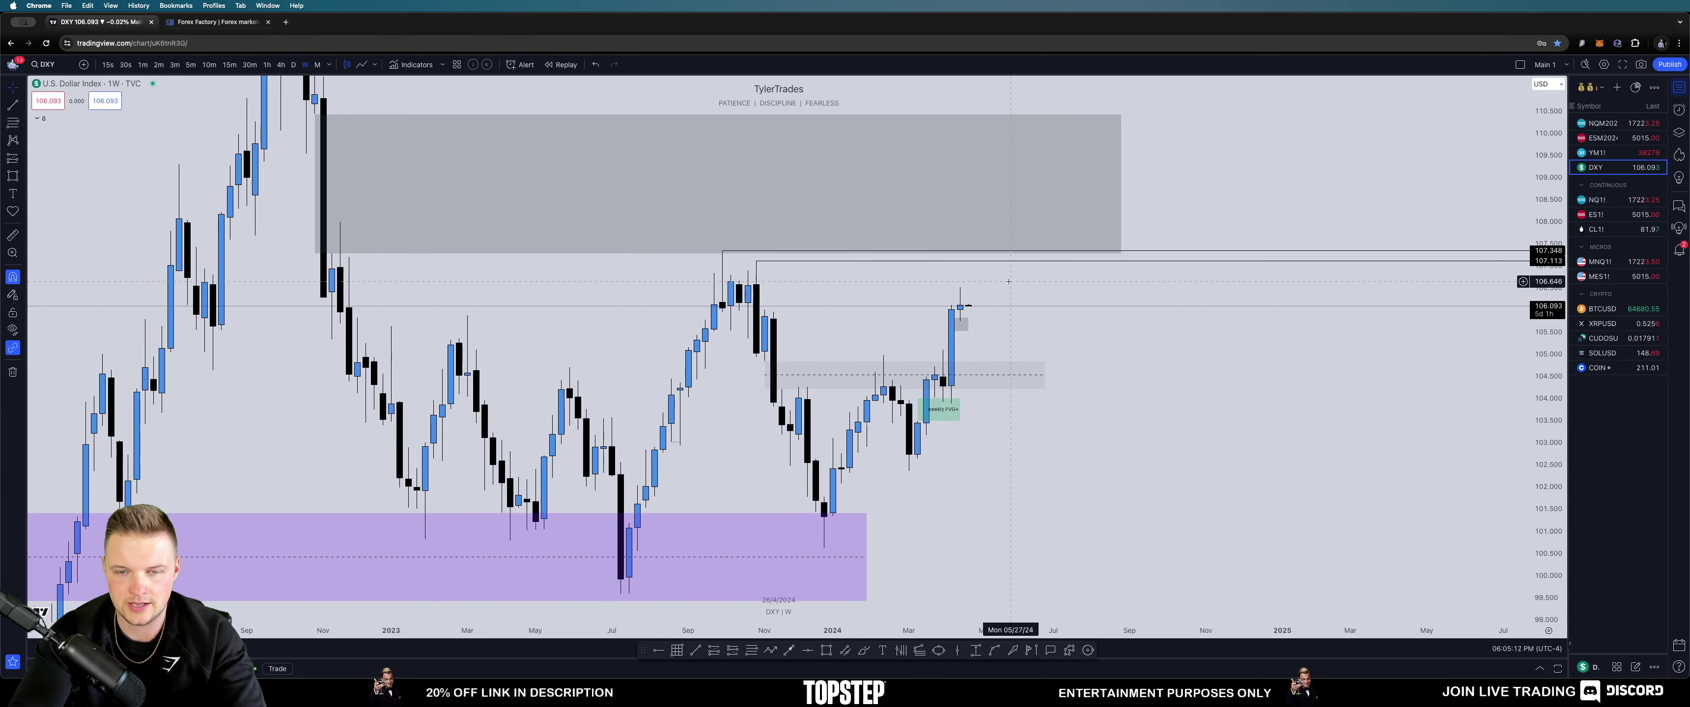
# Step: Draw a small grey rectangle beside the latest weekly candle
pyautogui.click(966, 317)
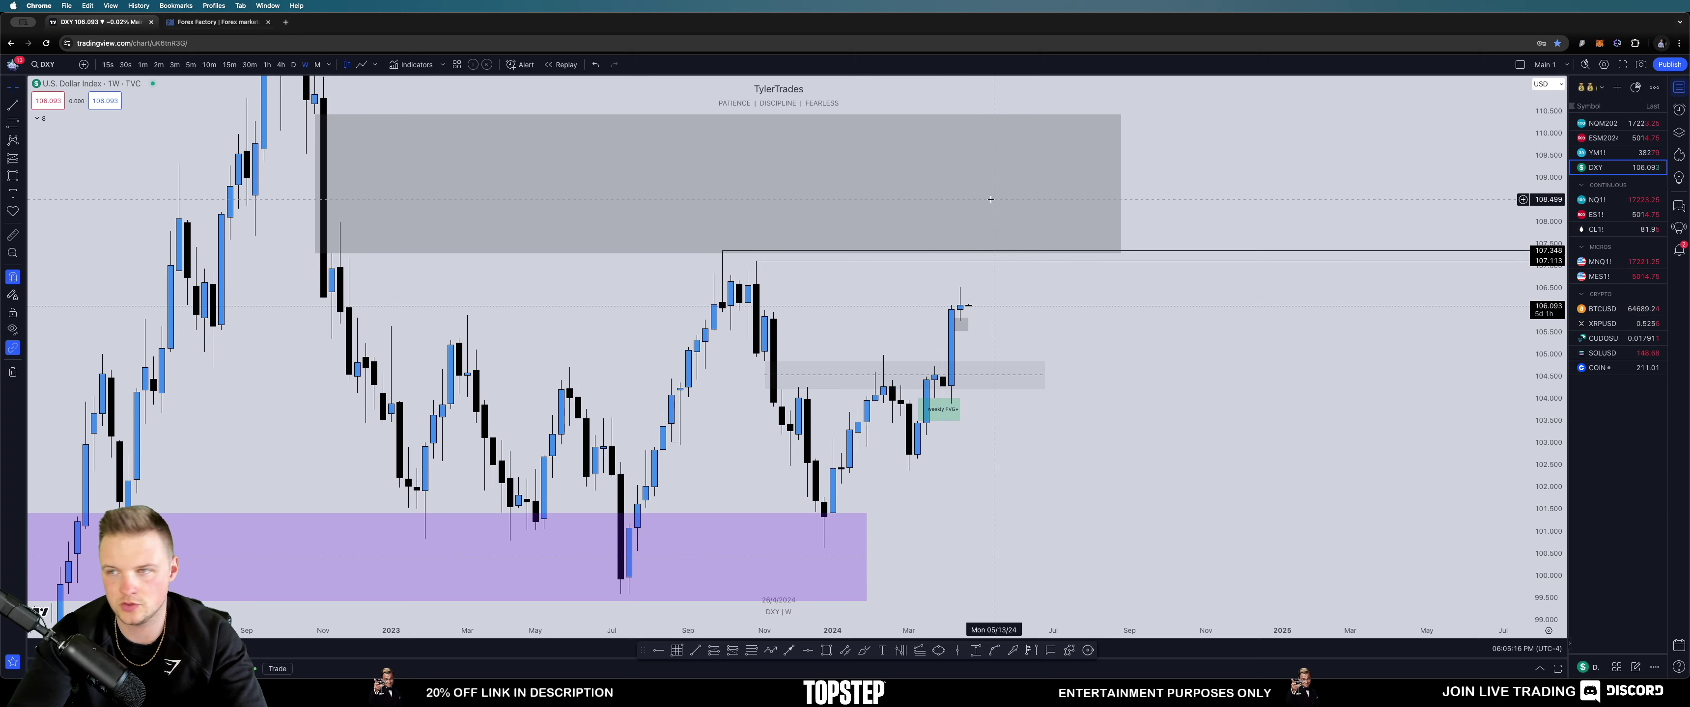
pyautogui.moveTo(989, 199); pyautogui.dragTo(913, 195)
pyautogui.hotkey('alt', 'shift', 'r')
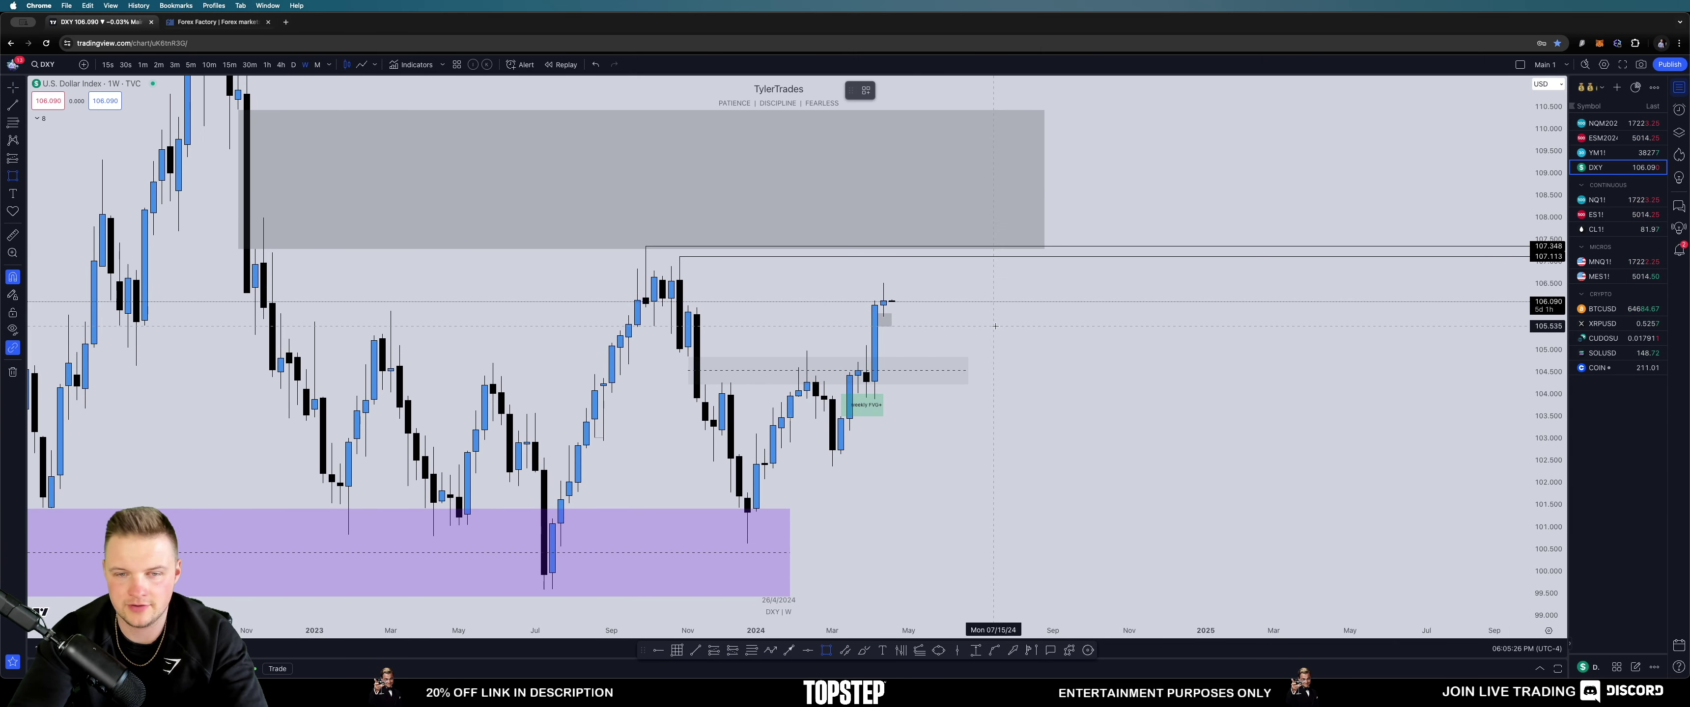
pyautogui.moveTo(866, 346); pyautogui.dragTo(1044, 317)
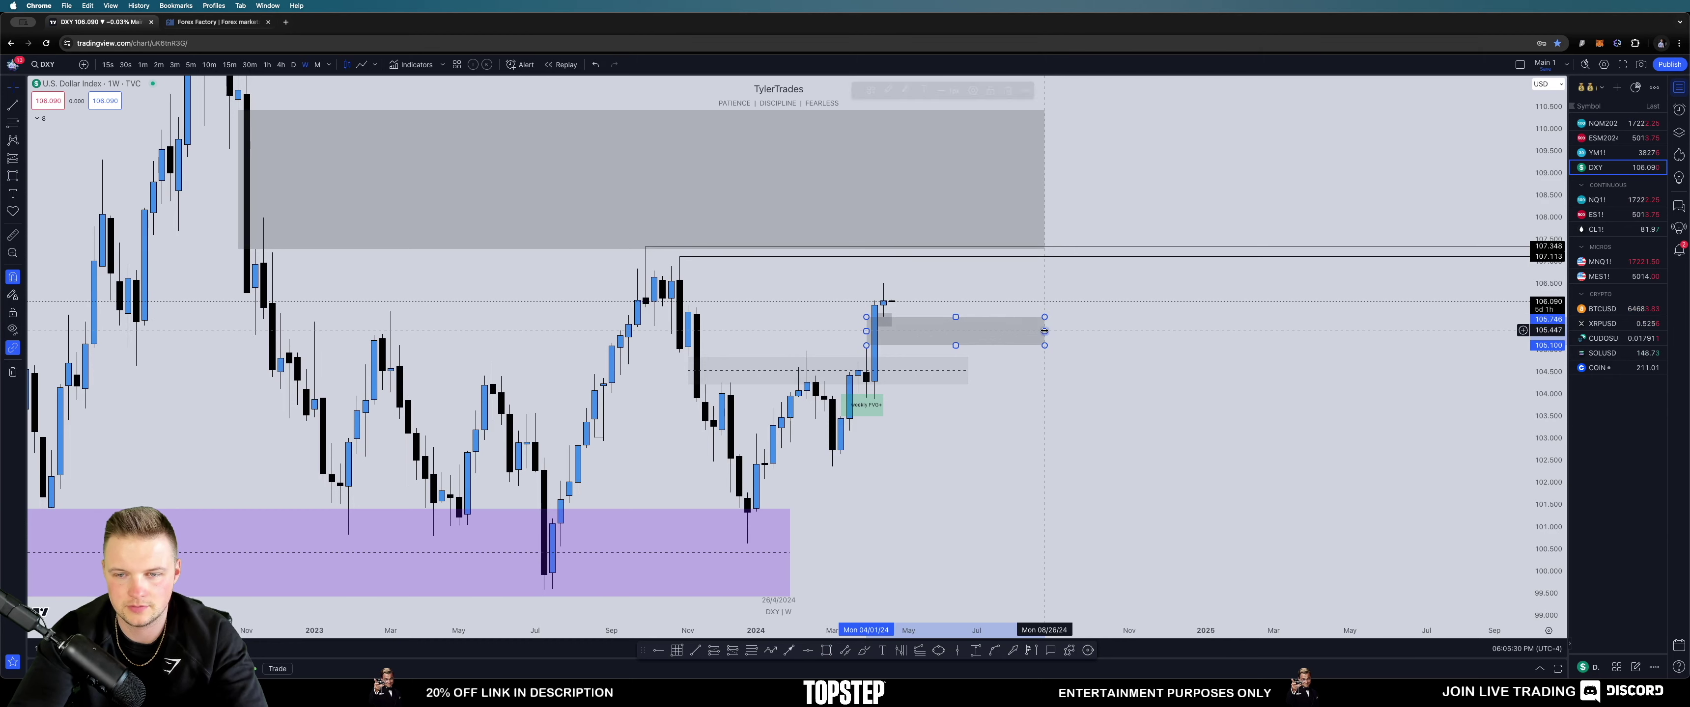
# Step: Shorten the new grey box from its right edge and label it 'Weekly FVG+'
pyautogui.moveTo(1045, 331); pyautogui.dragTo(985, 331)
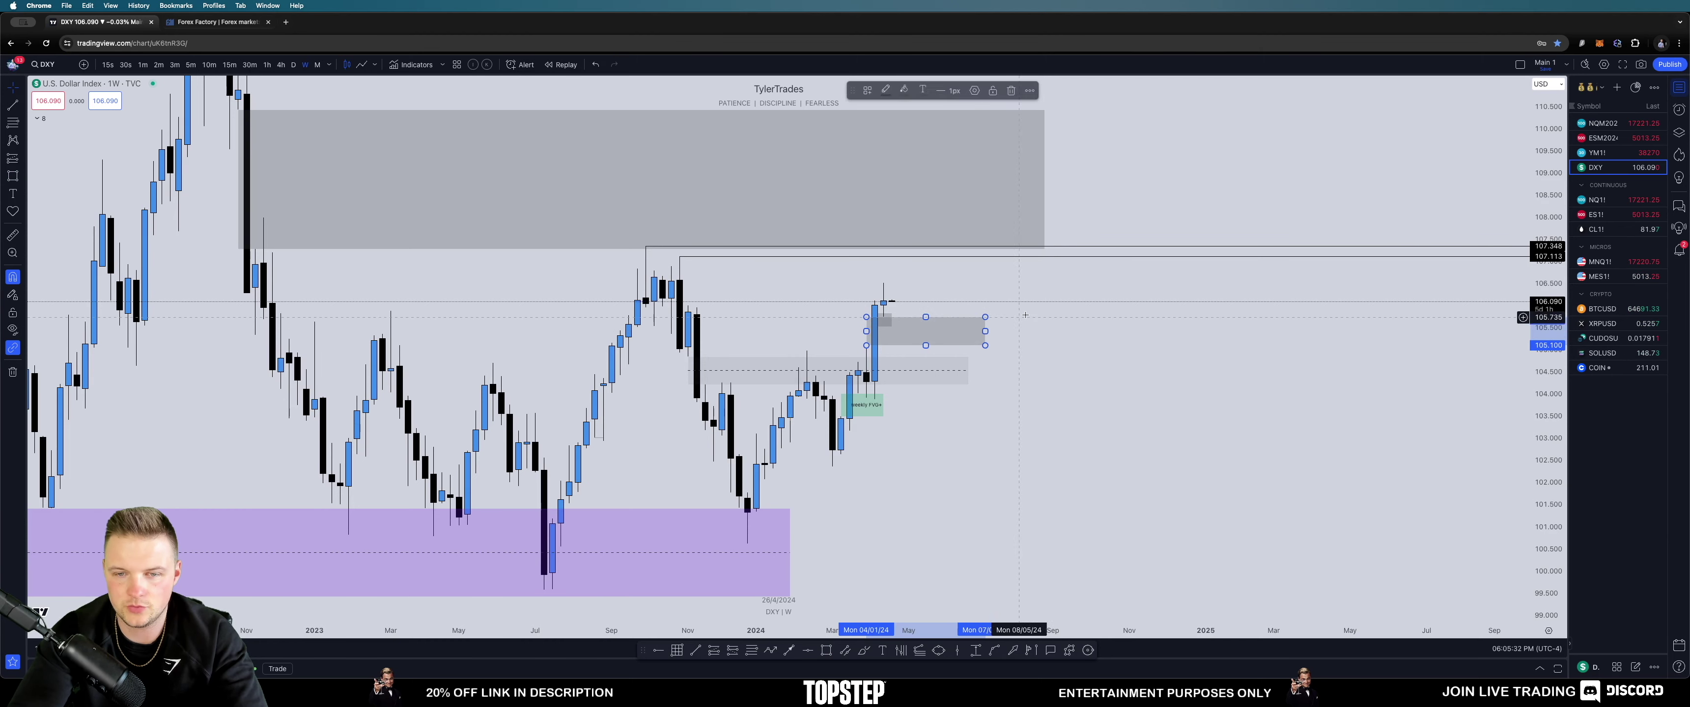
pyautogui.click(1001, 307)
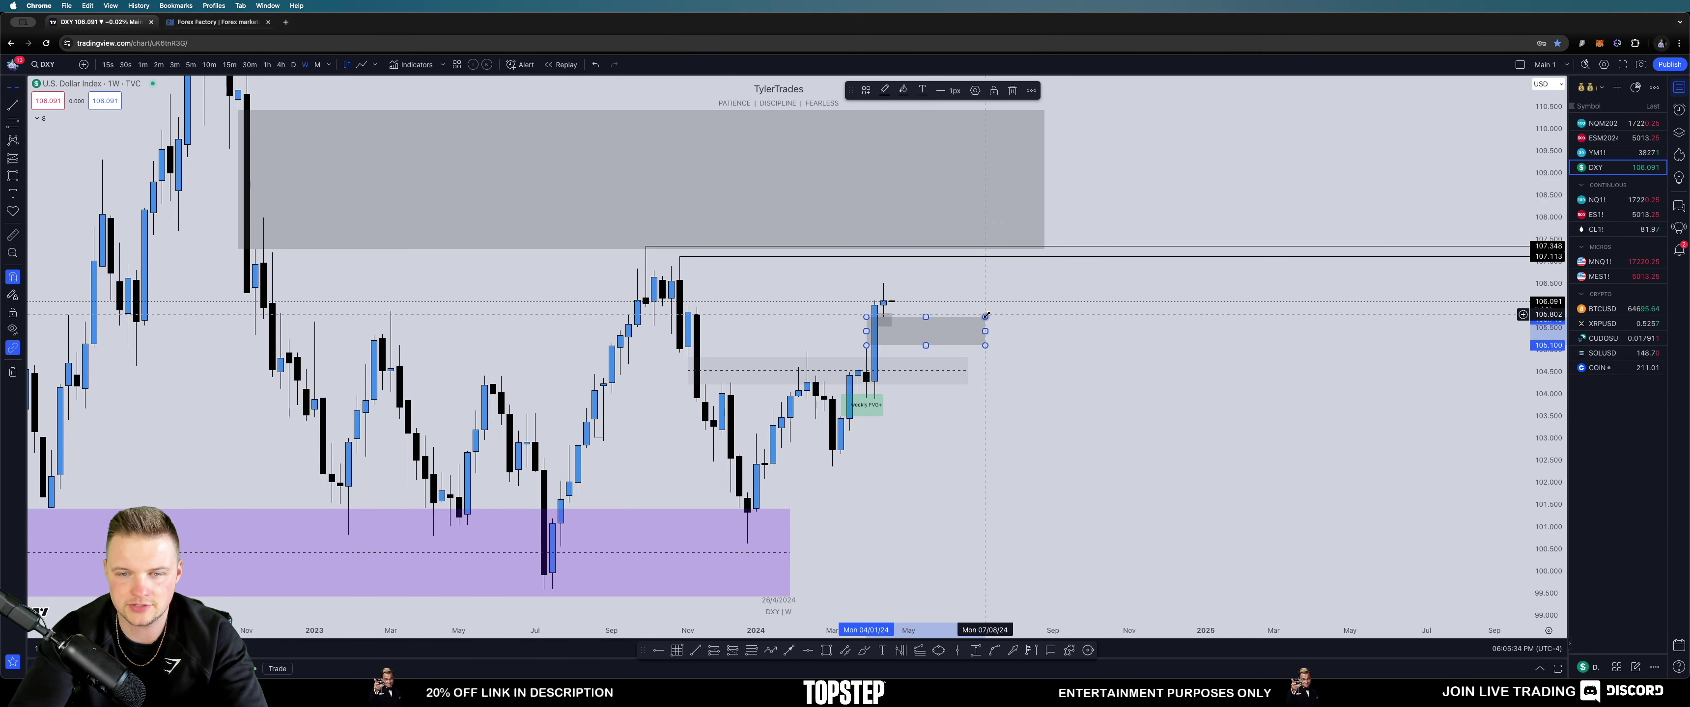
pyautogui.doubleClick(986, 316)
pyautogui.write('W')
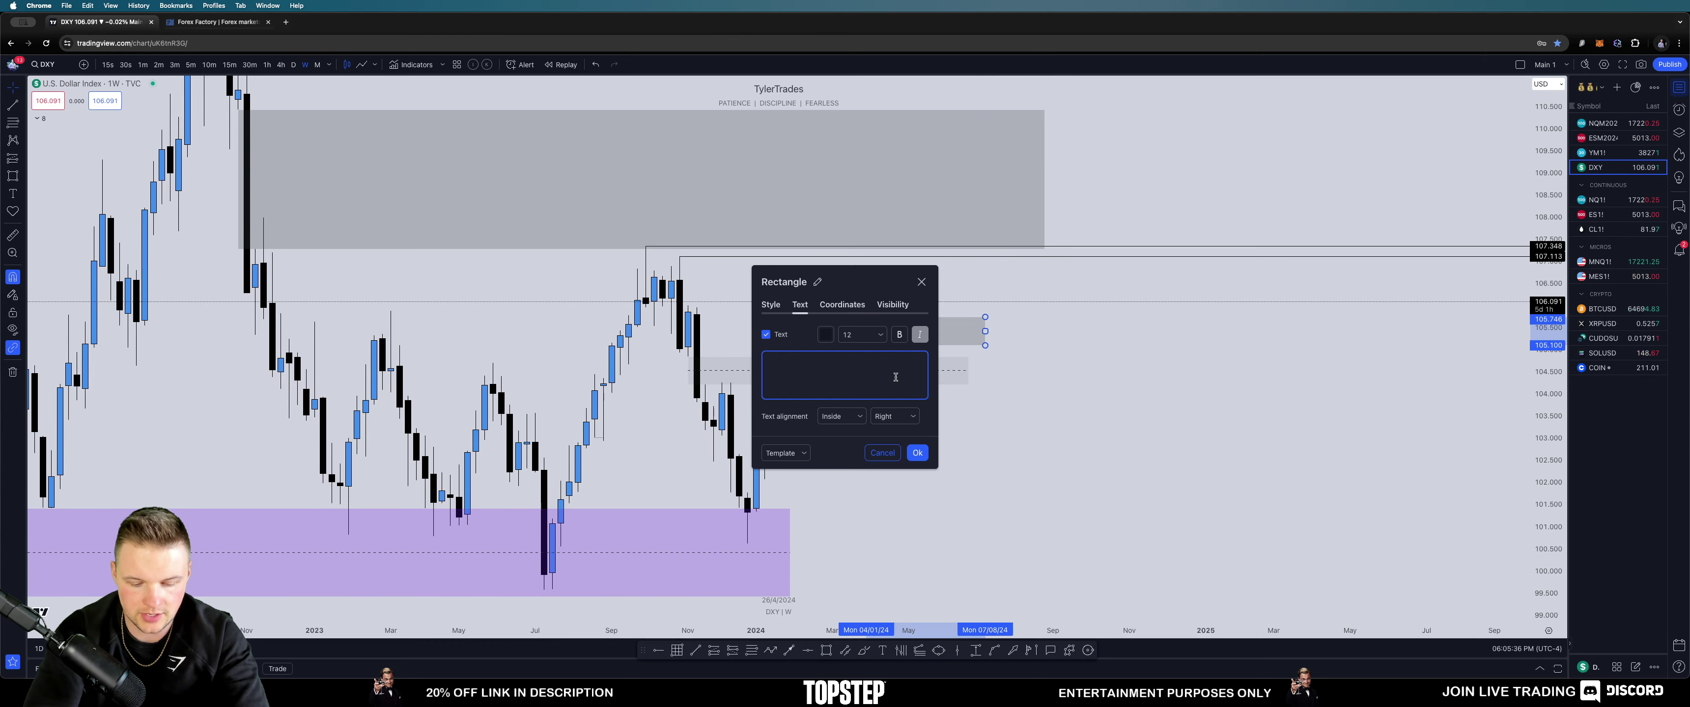
pyautogui.write('eekly FVG+')
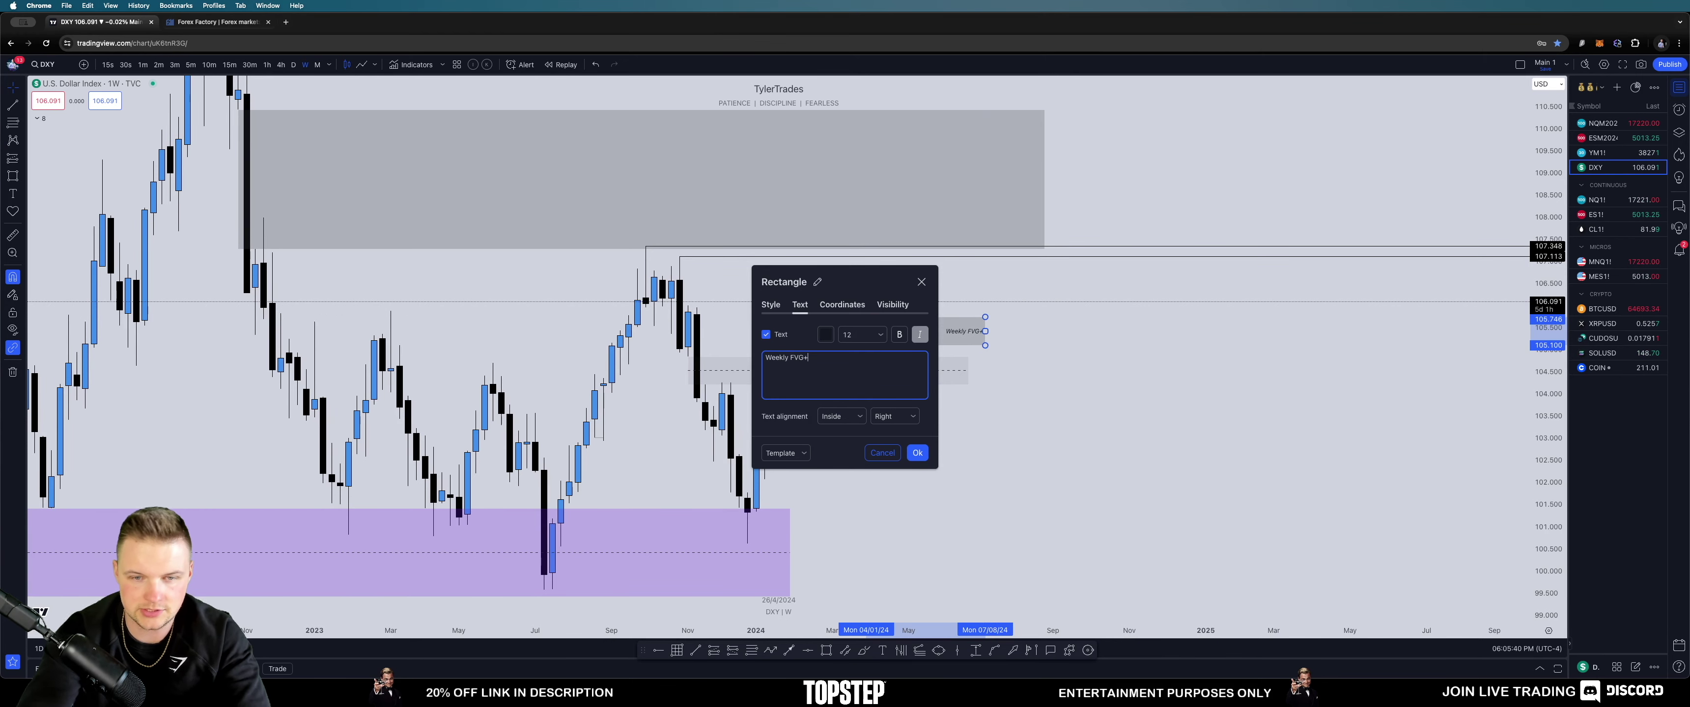
pyautogui.click(910, 459)
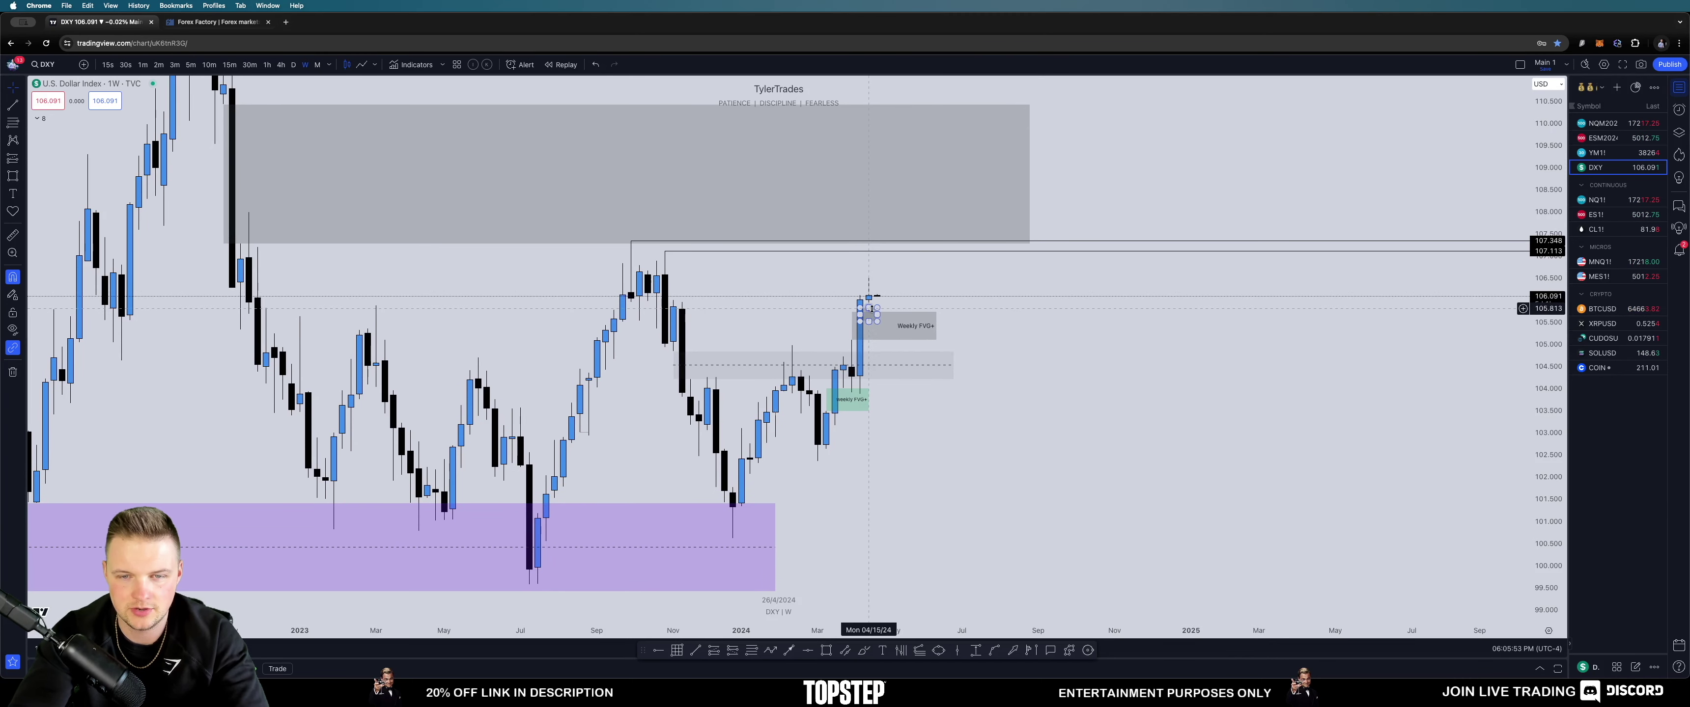
# Step: Draw a path from the top candle into the Weekly FVG+ box, ending with an arrow above the highs
pyautogui.moveTo(932, 300); pyautogui.dragTo(927, 296)
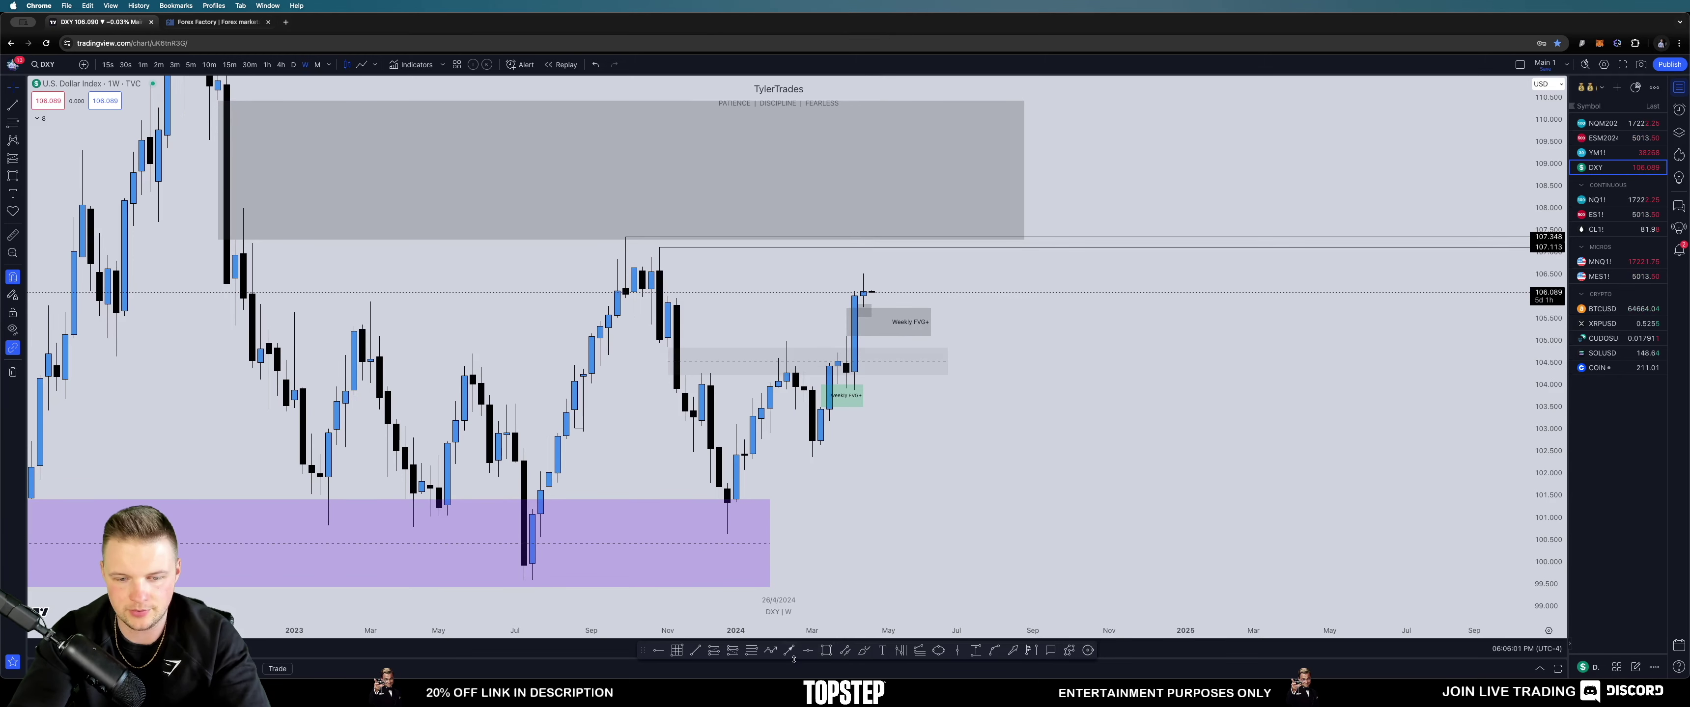
pyautogui.click(771, 651)
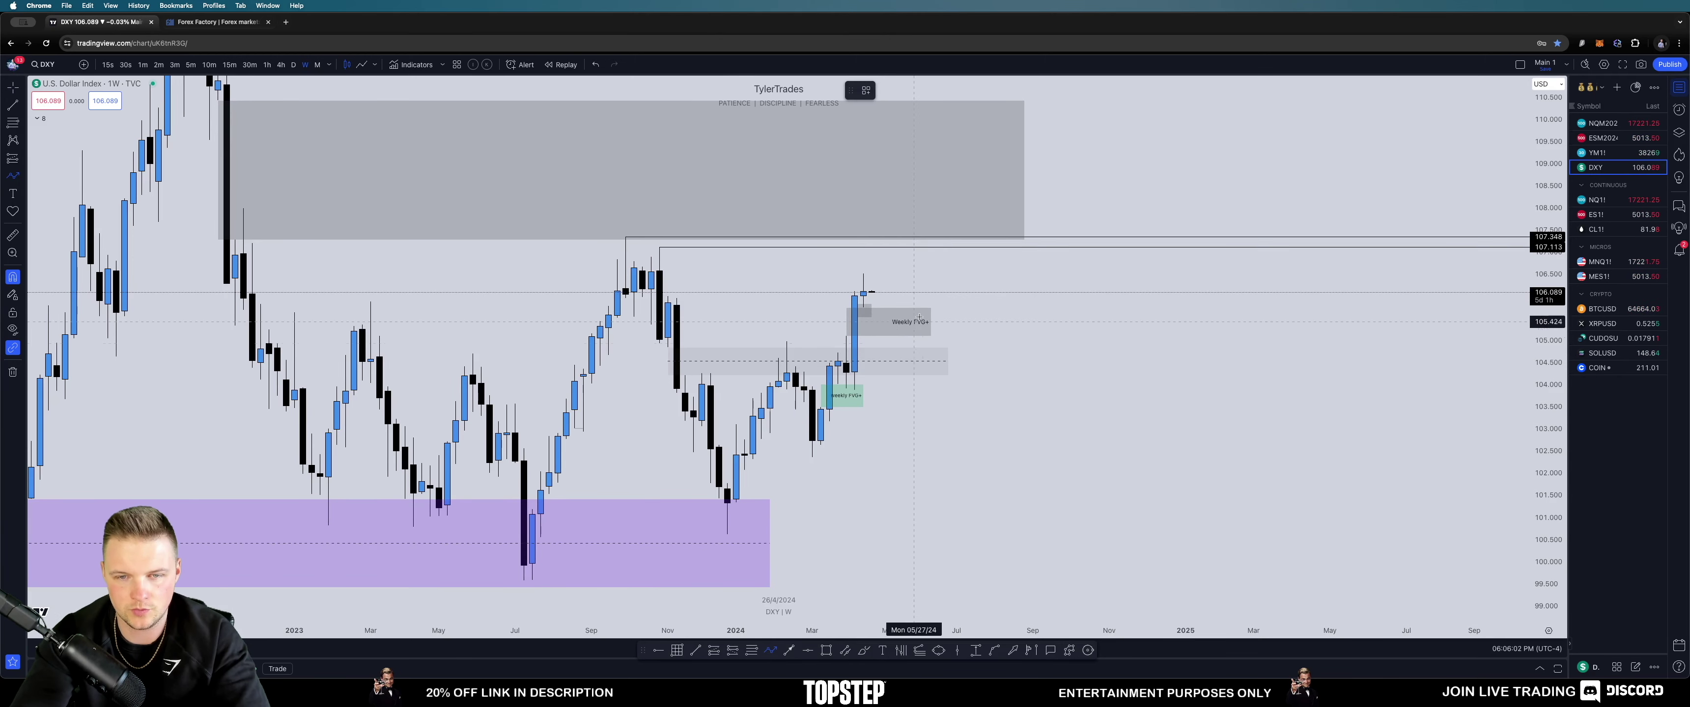
pyautogui.click(880, 297)
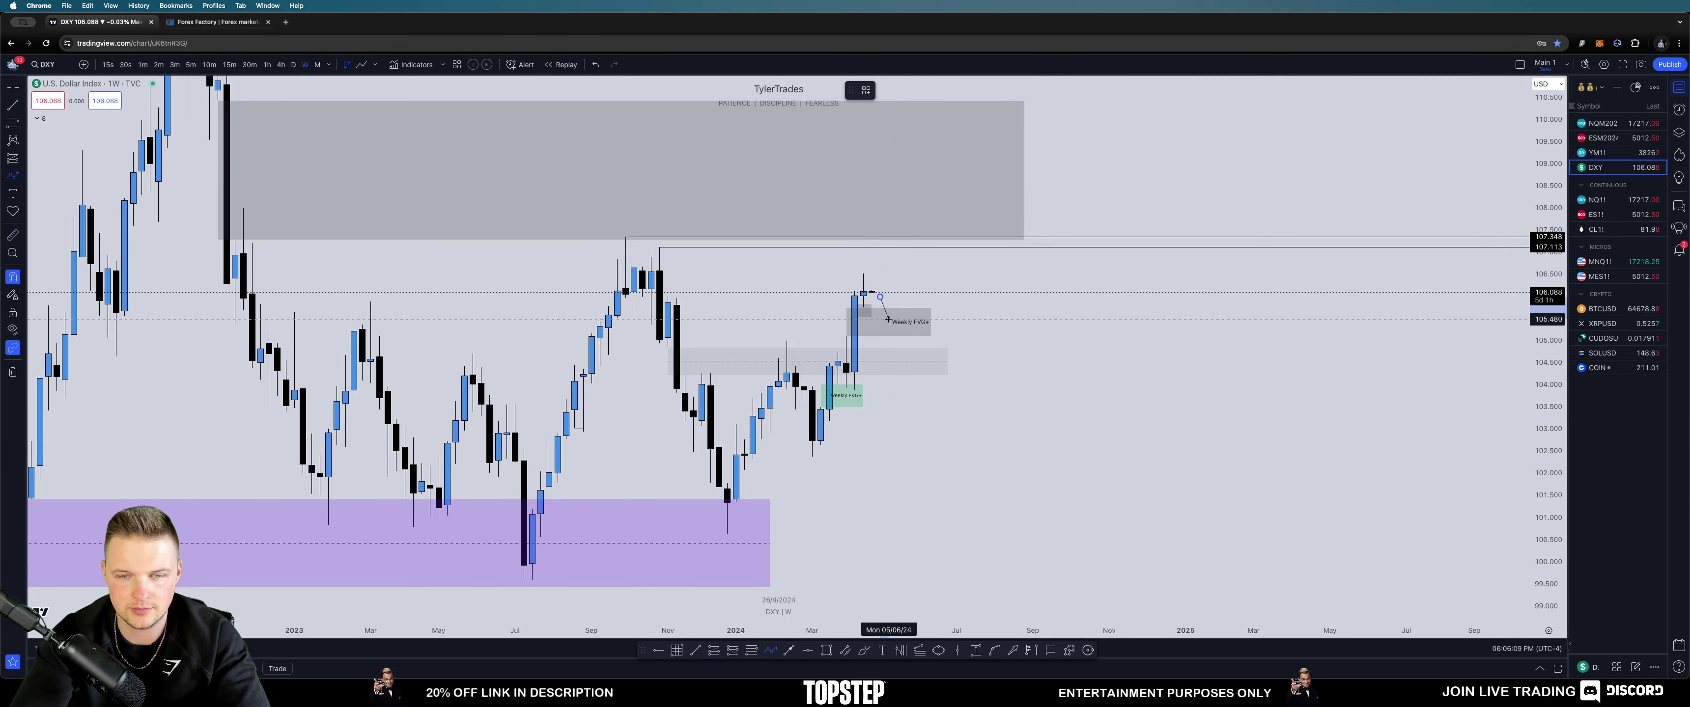
pyautogui.click(888, 318)
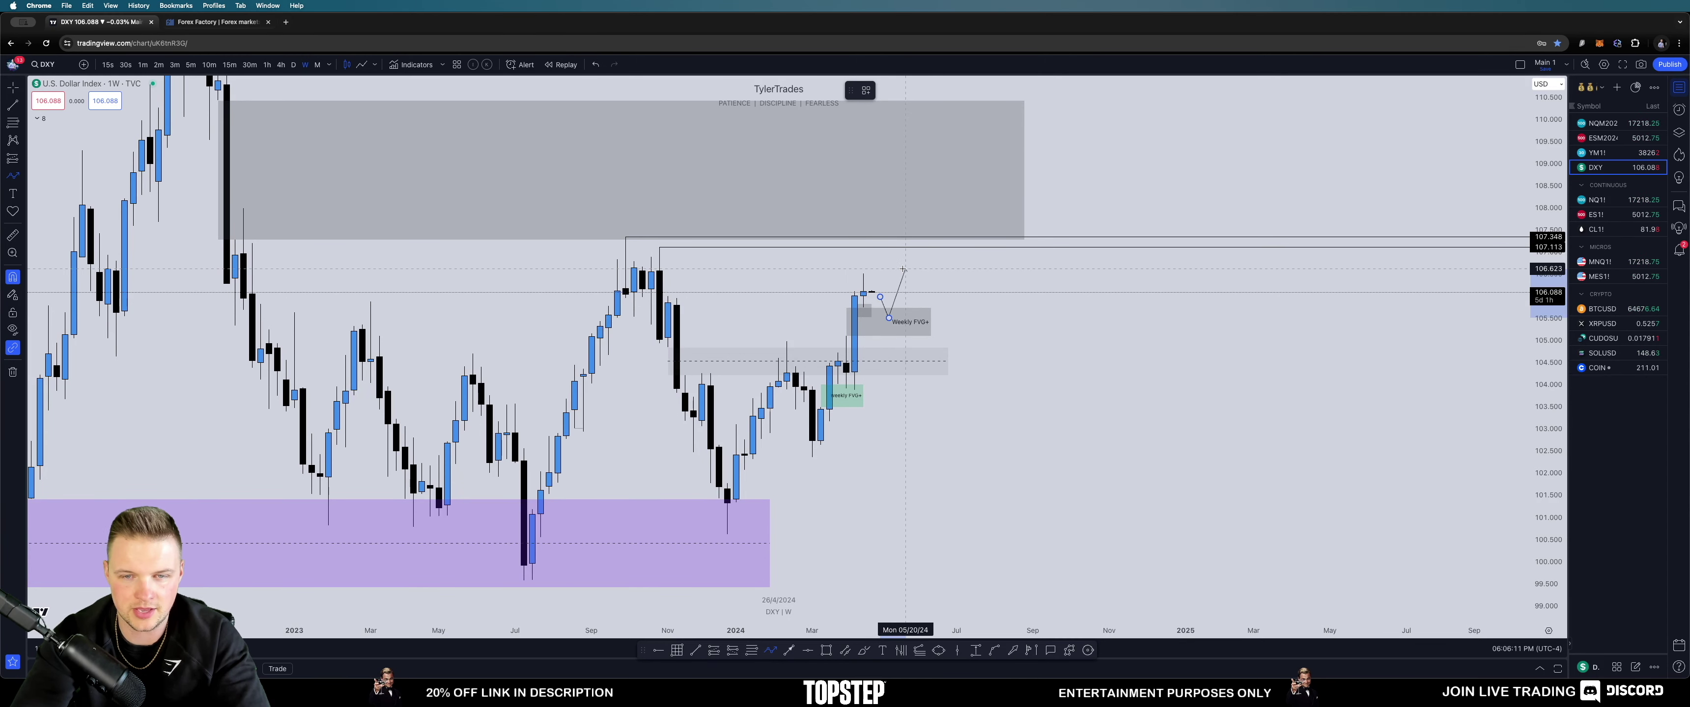
pyautogui.click(915, 290)
pyautogui.doubleClick(939, 209)
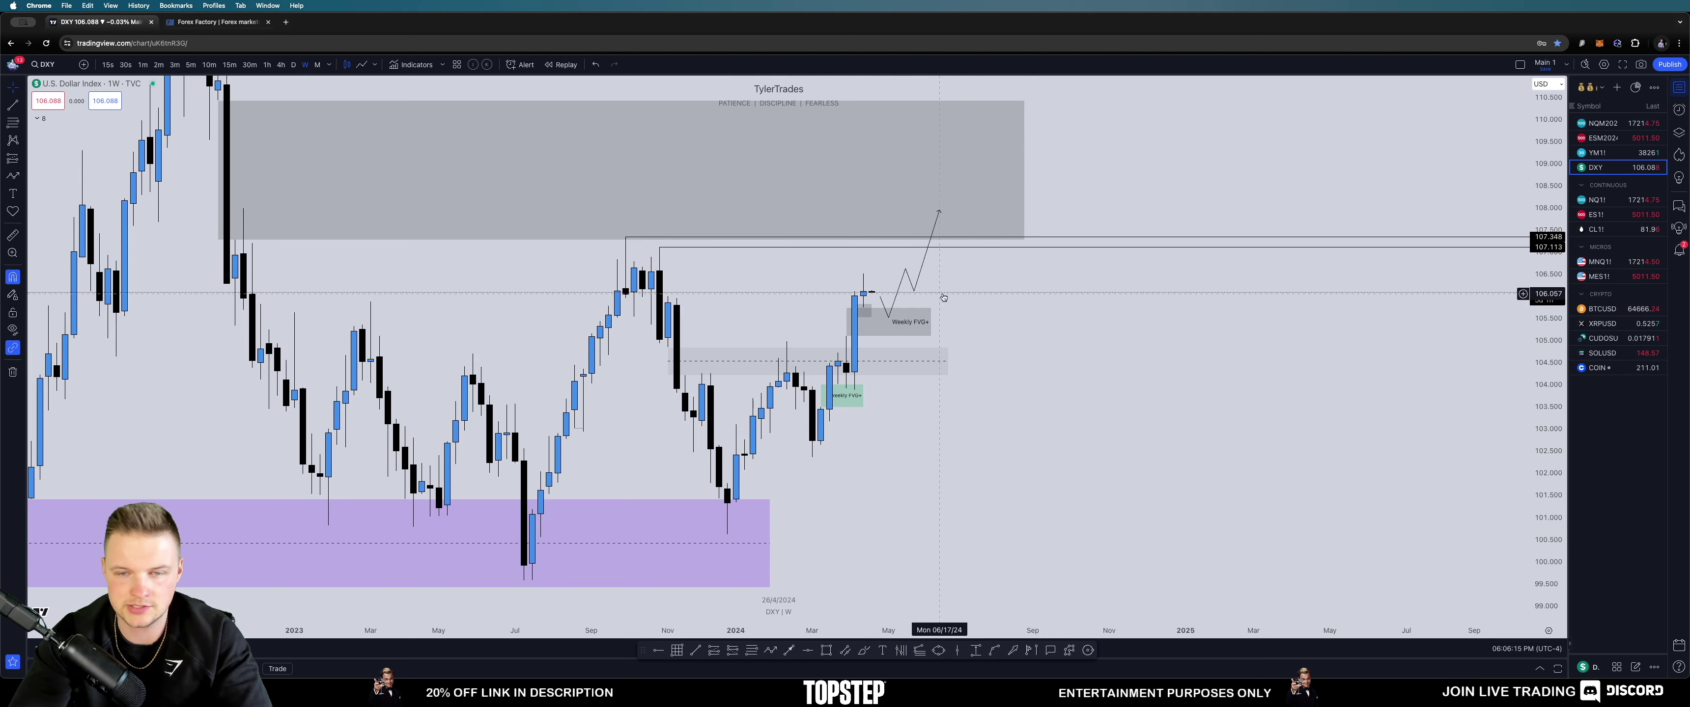
pyautogui.moveTo(380, 293); pyautogui.dragTo(470, 289)
pyautogui.hscroll(3, 469, 289)
# Step: Switch DXY to the daily timeframe with 1D, reset the view and zoom on the latest candles
pyautogui.write('1D')
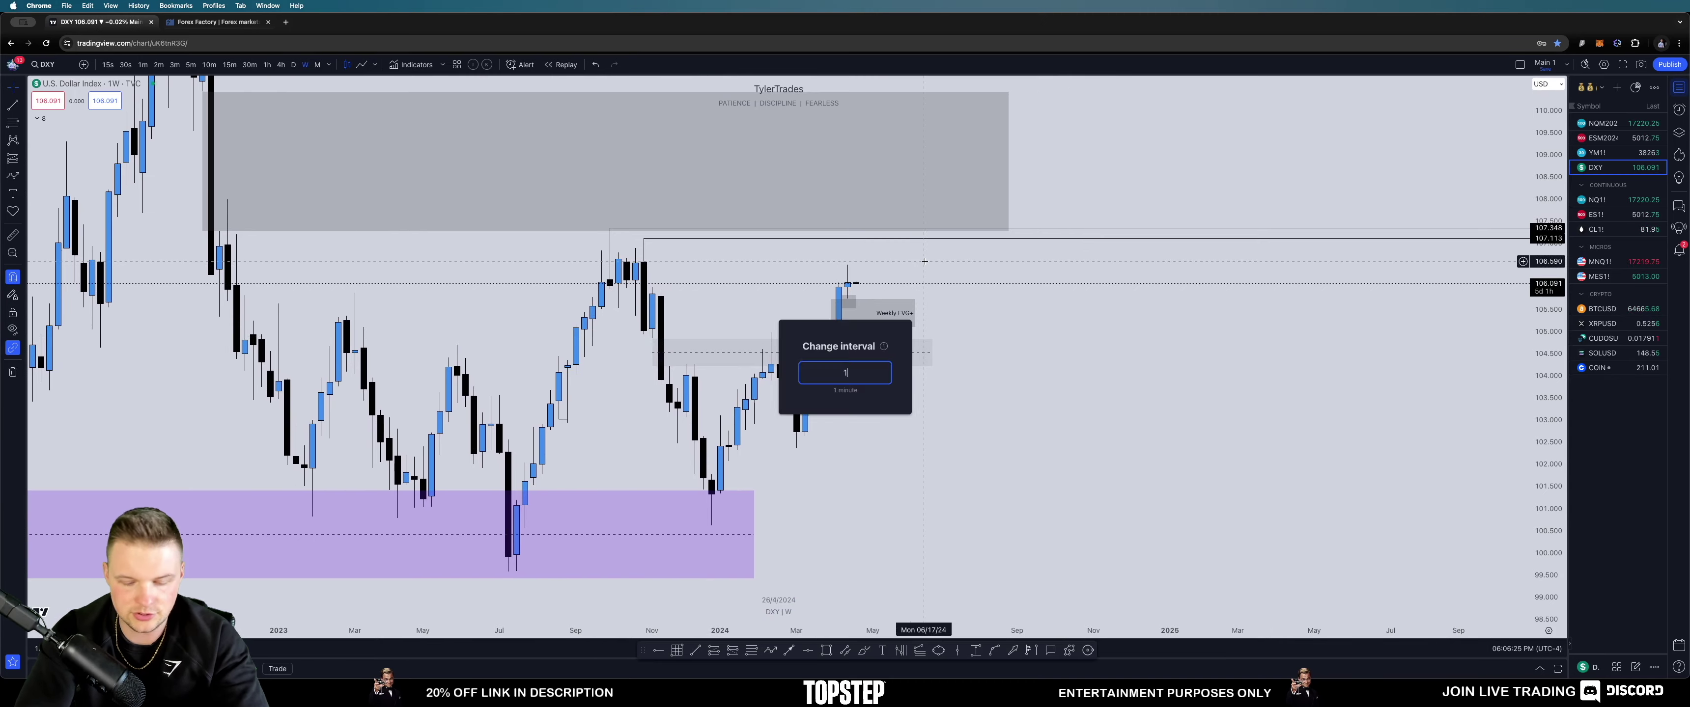
pyautogui.press('Return')
pyautogui.rightClick(854, 283)
pyautogui.click(907, 262)
pyautogui.rightClick(907, 262)
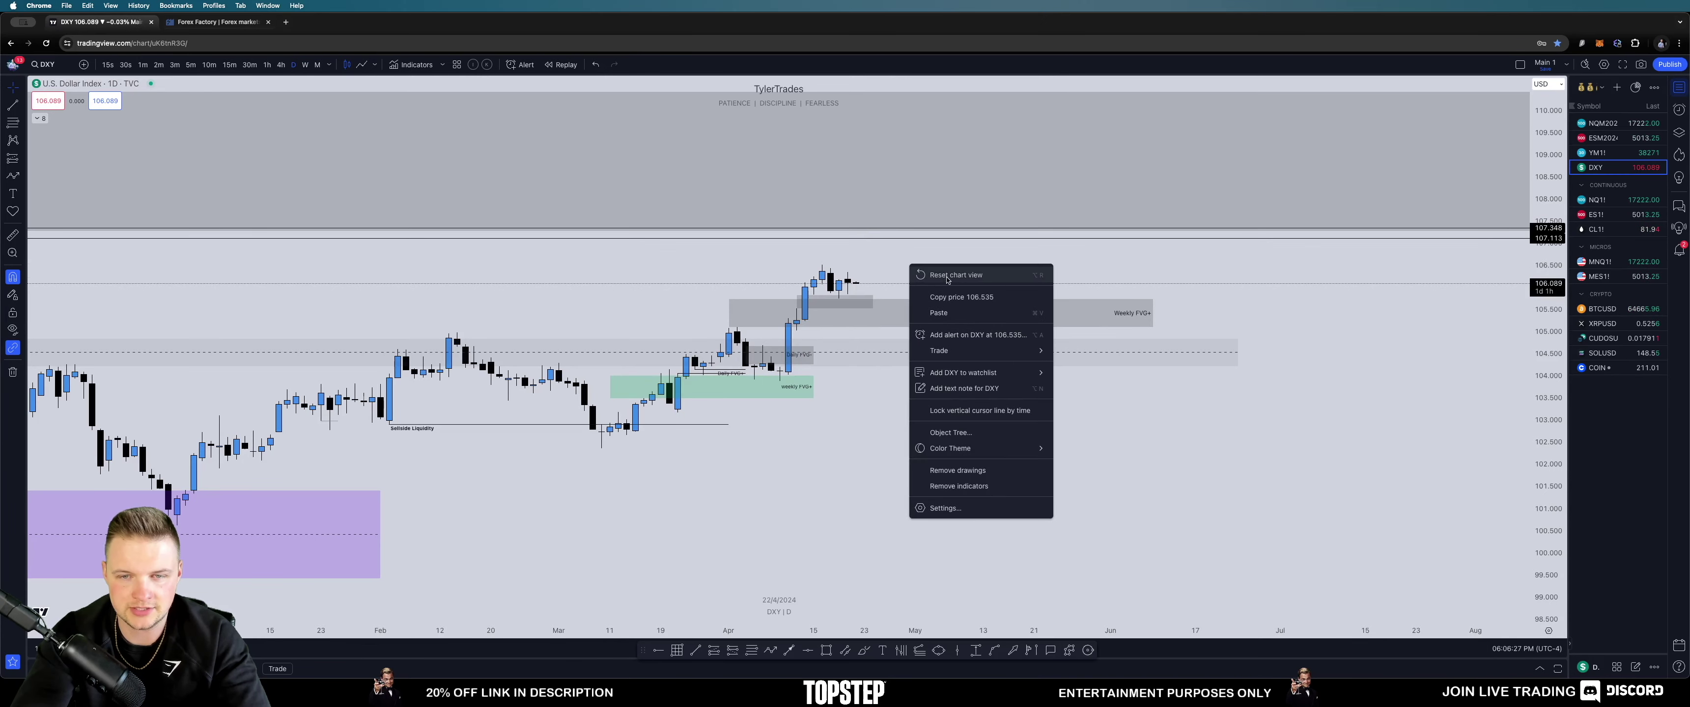
pyautogui.click(929, 274)
pyautogui.hscroll(4, 928, 275)
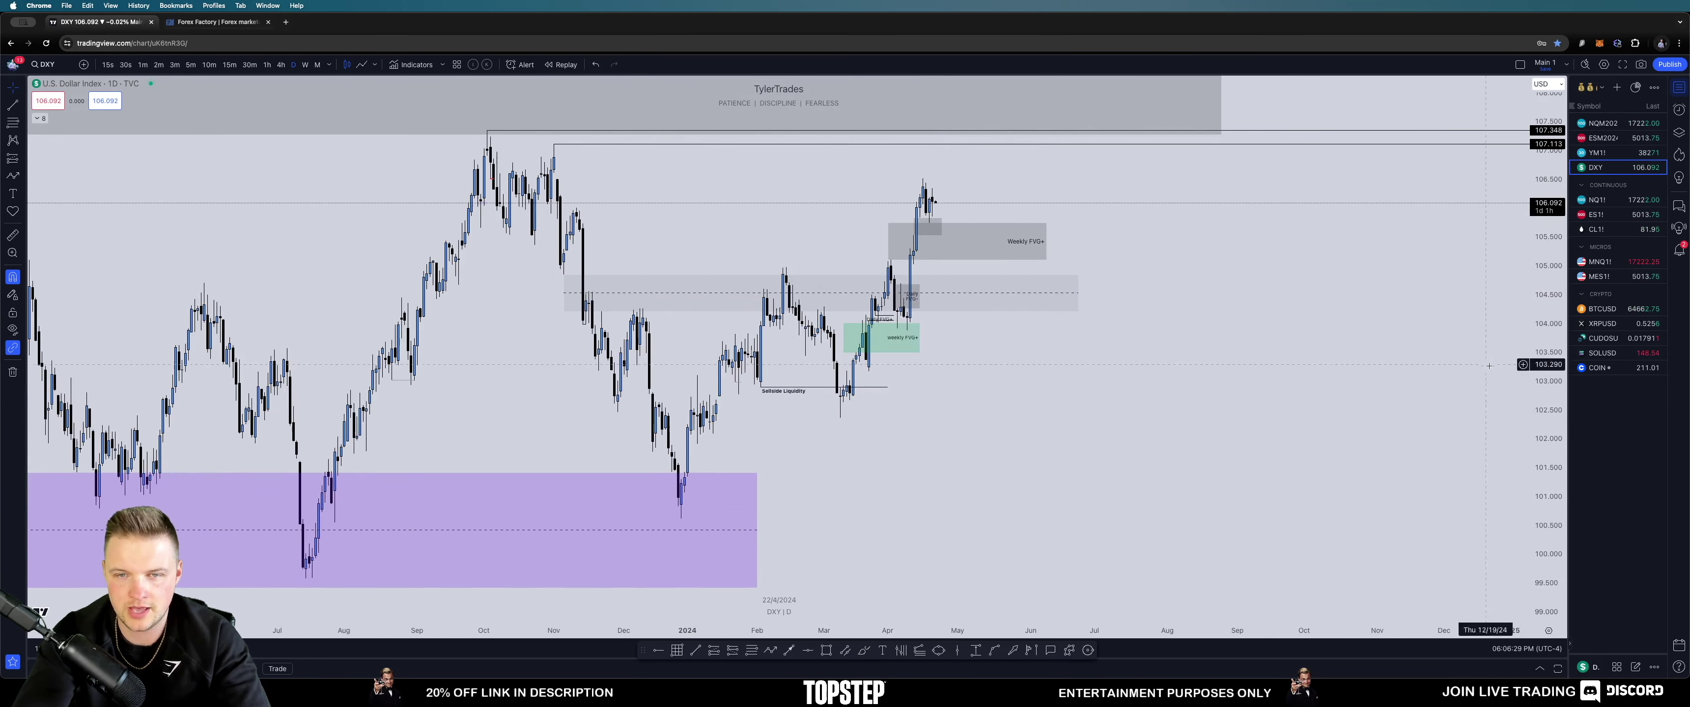
pyautogui.scroll(3, 1553, 400)
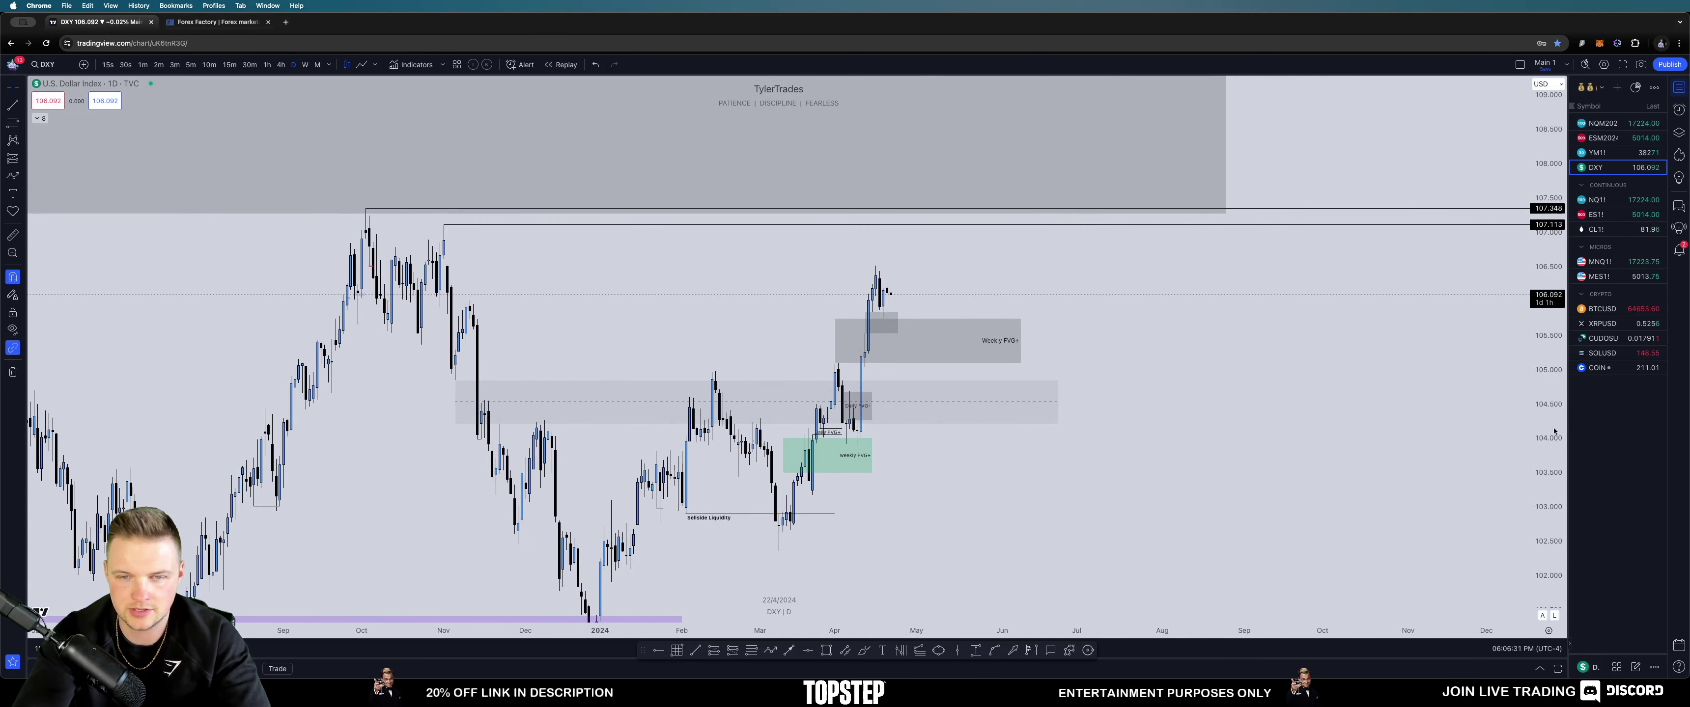
pyautogui.scroll(3, 1174, 296)
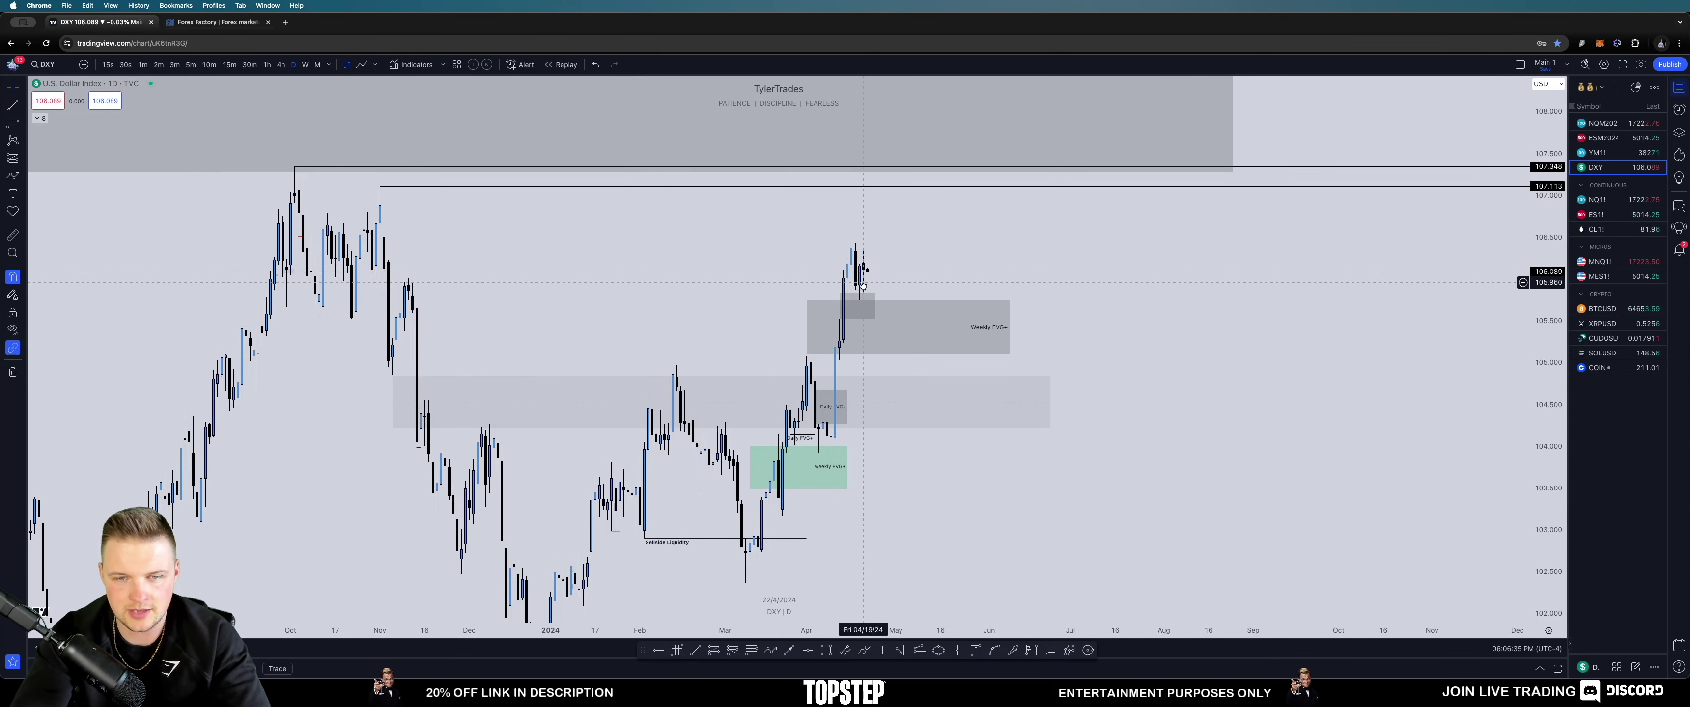
pyautogui.scroll(4, 896, 260)
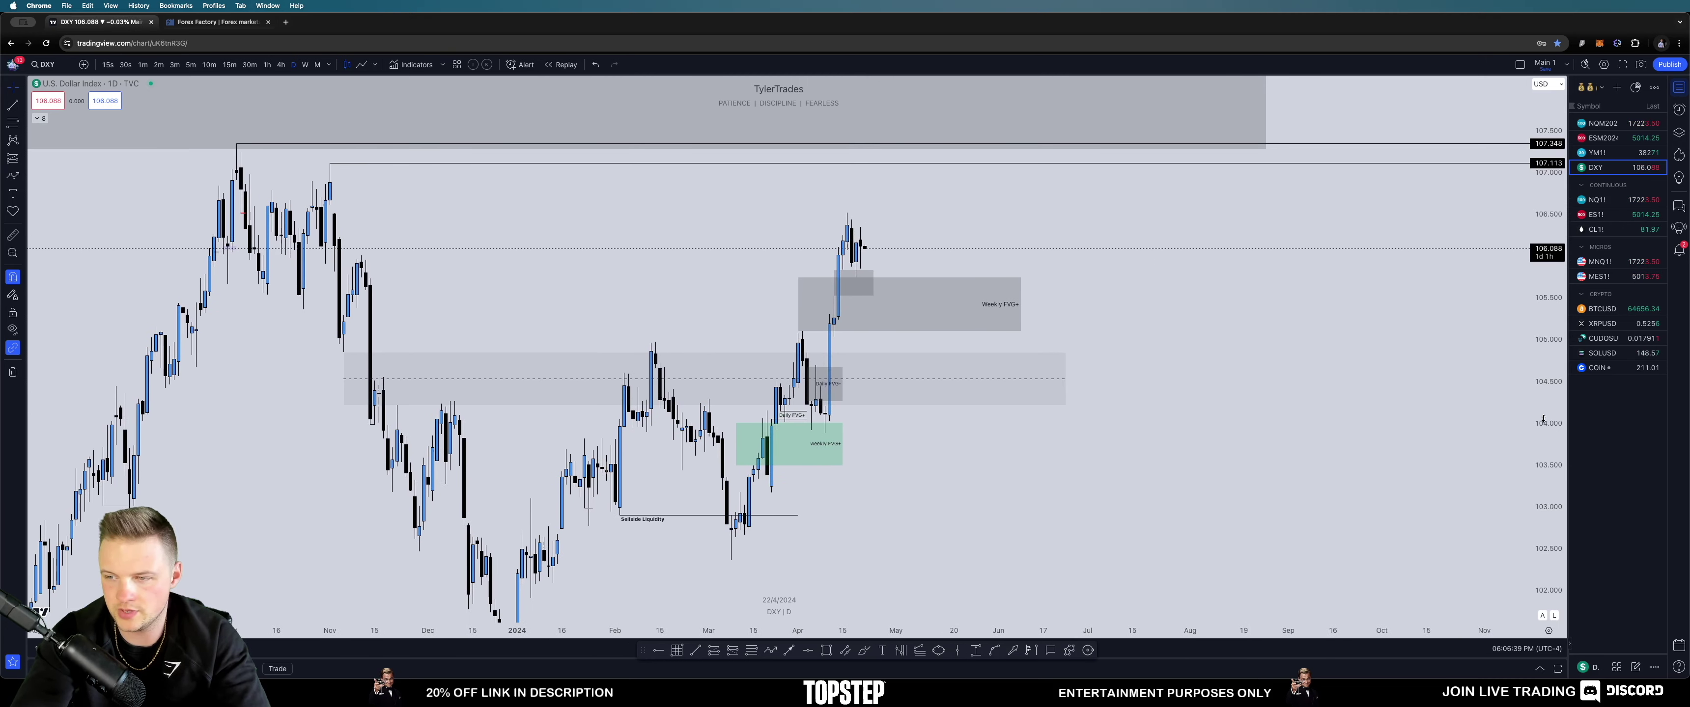
pyautogui.moveTo(1544, 419); pyautogui.dragTo(1543, 393)
pyautogui.moveTo(1410, 312); pyautogui.dragTo(1416, 321)
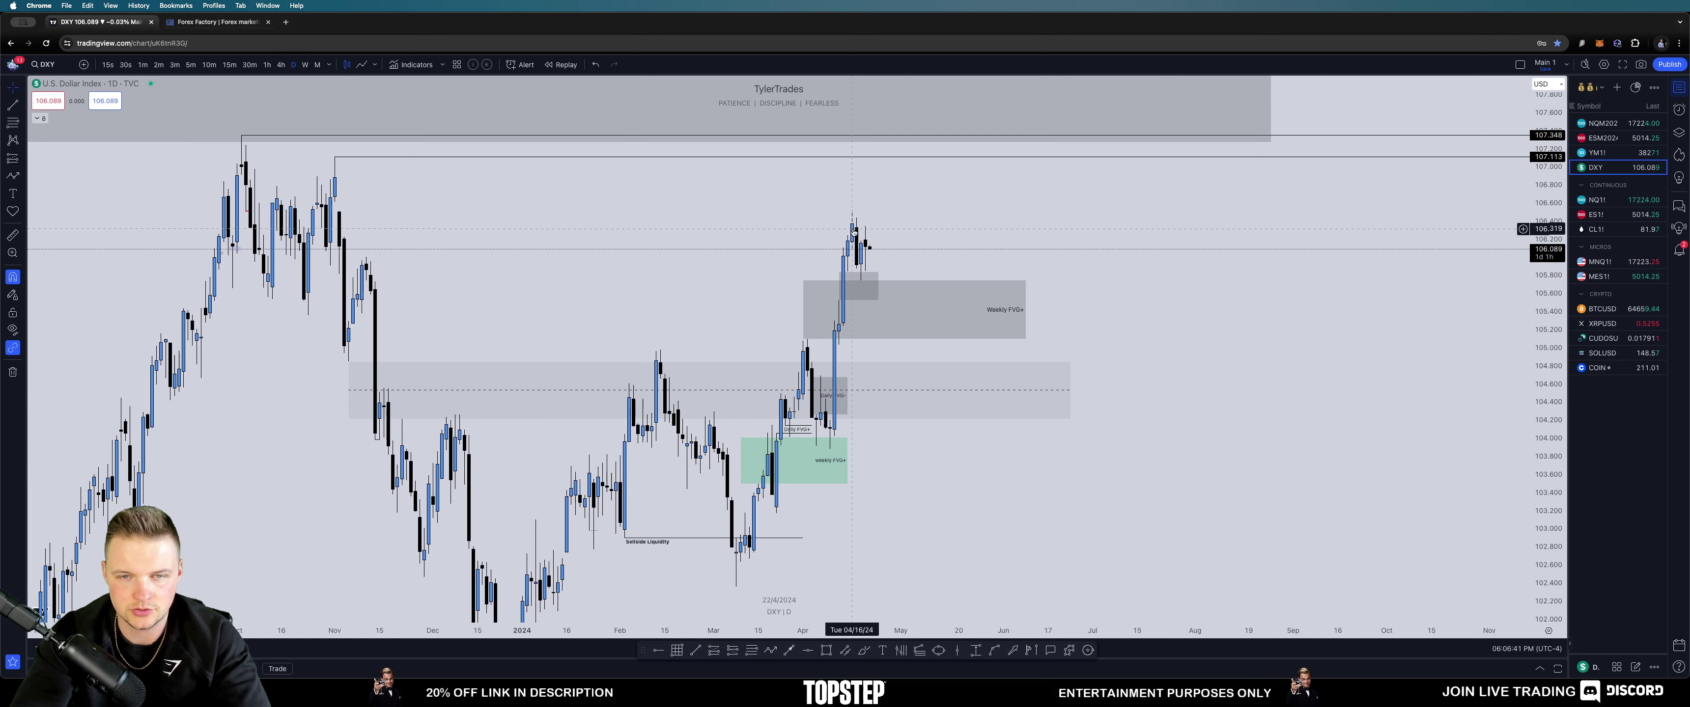
# Step: Stretch the small grey box beside the latest daily candles further right
pyautogui.click(856, 276)
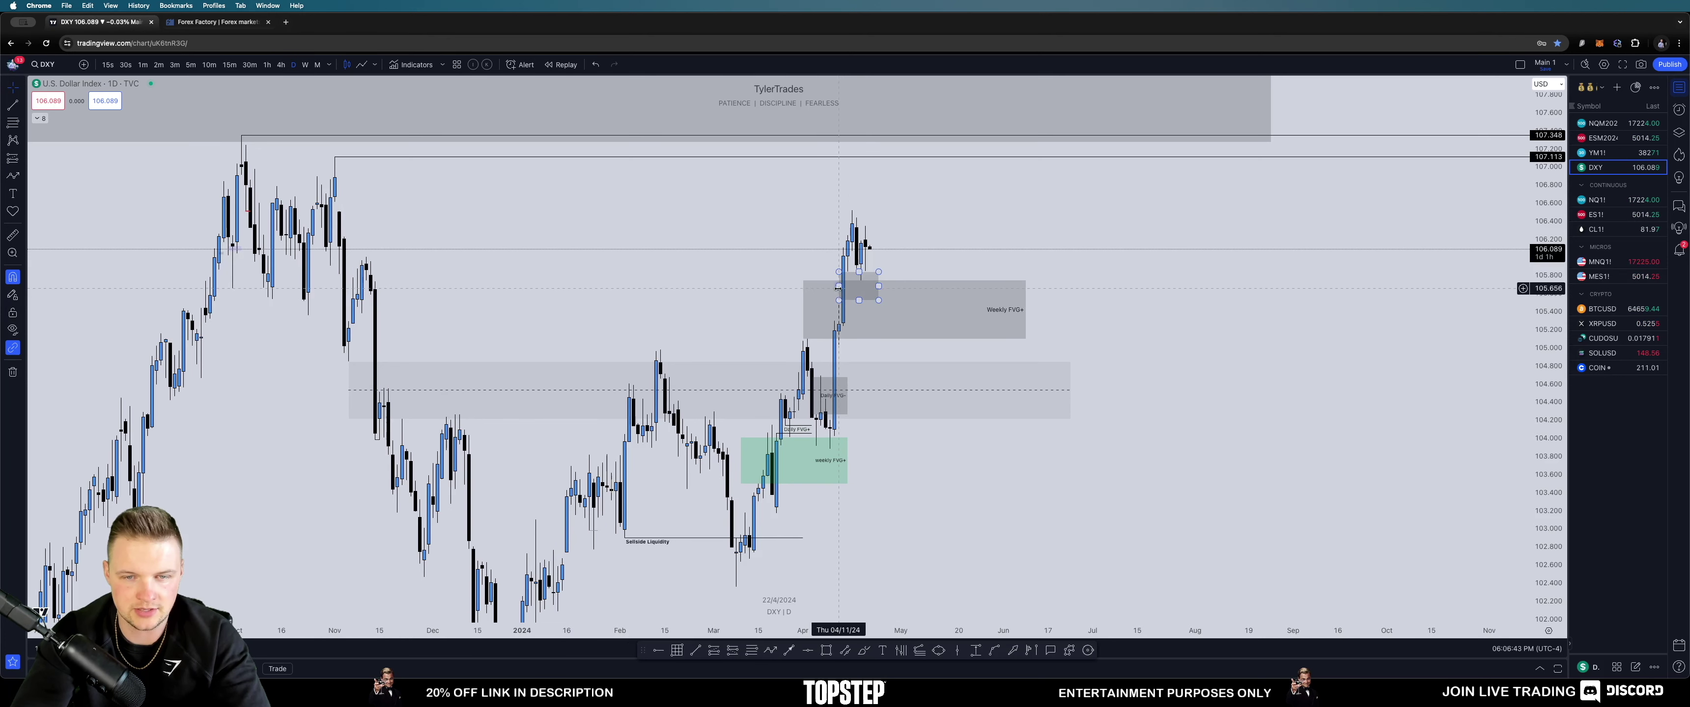
pyautogui.moveTo(839, 289); pyautogui.dragTo(901, 286)
pyautogui.click(927, 252)
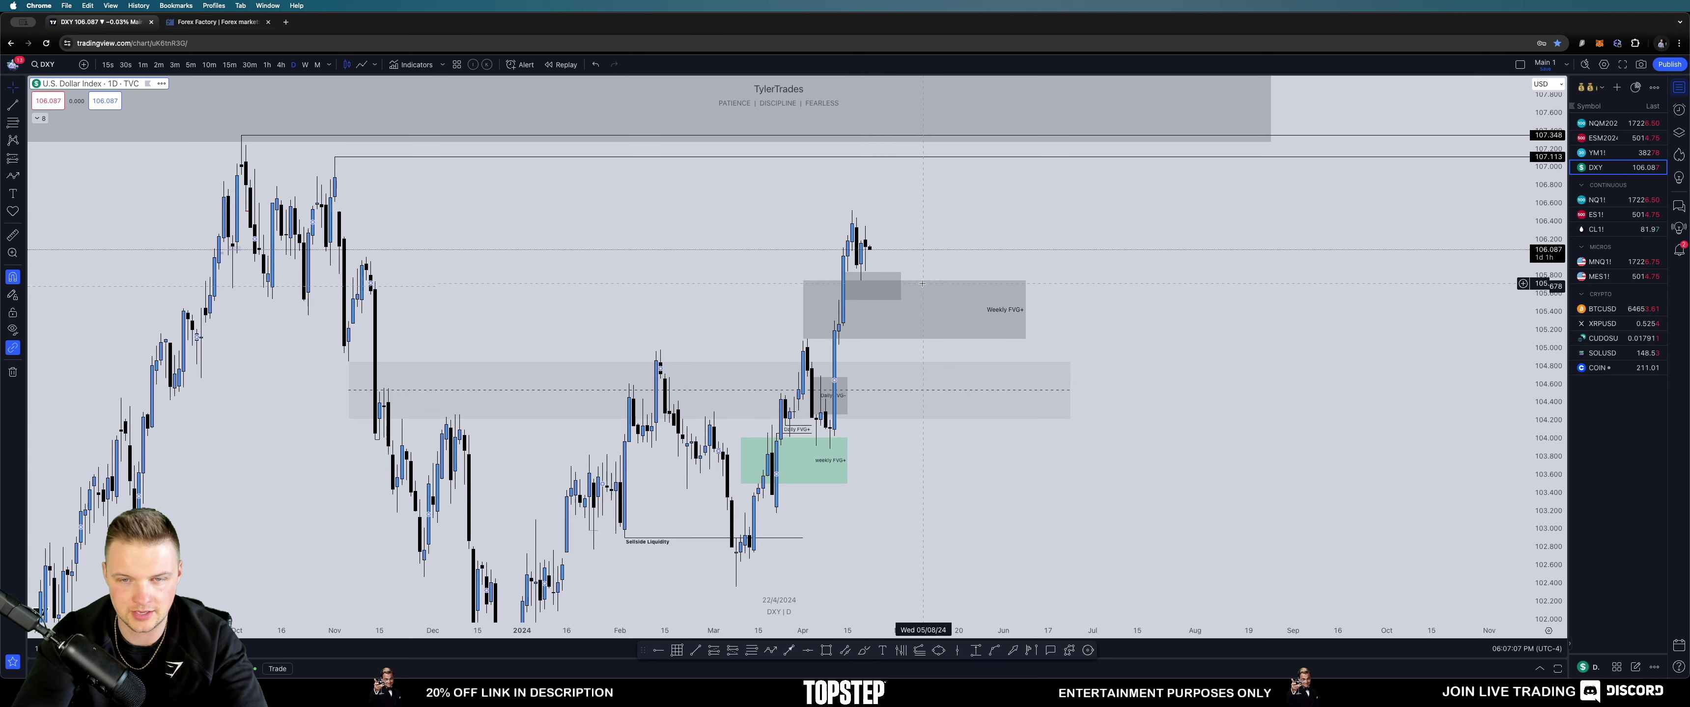
# Step: Draw a path from the latest candles into the small grey box, ending with an arrow near the top zone
pyautogui.moveTo(951, 258)
pyautogui.mouseDown()
pyautogui.moveTo(923, 226)
pyautogui.moveTo(935, 244)
pyautogui.moveTo(911, 238)
pyautogui.mouseUp()
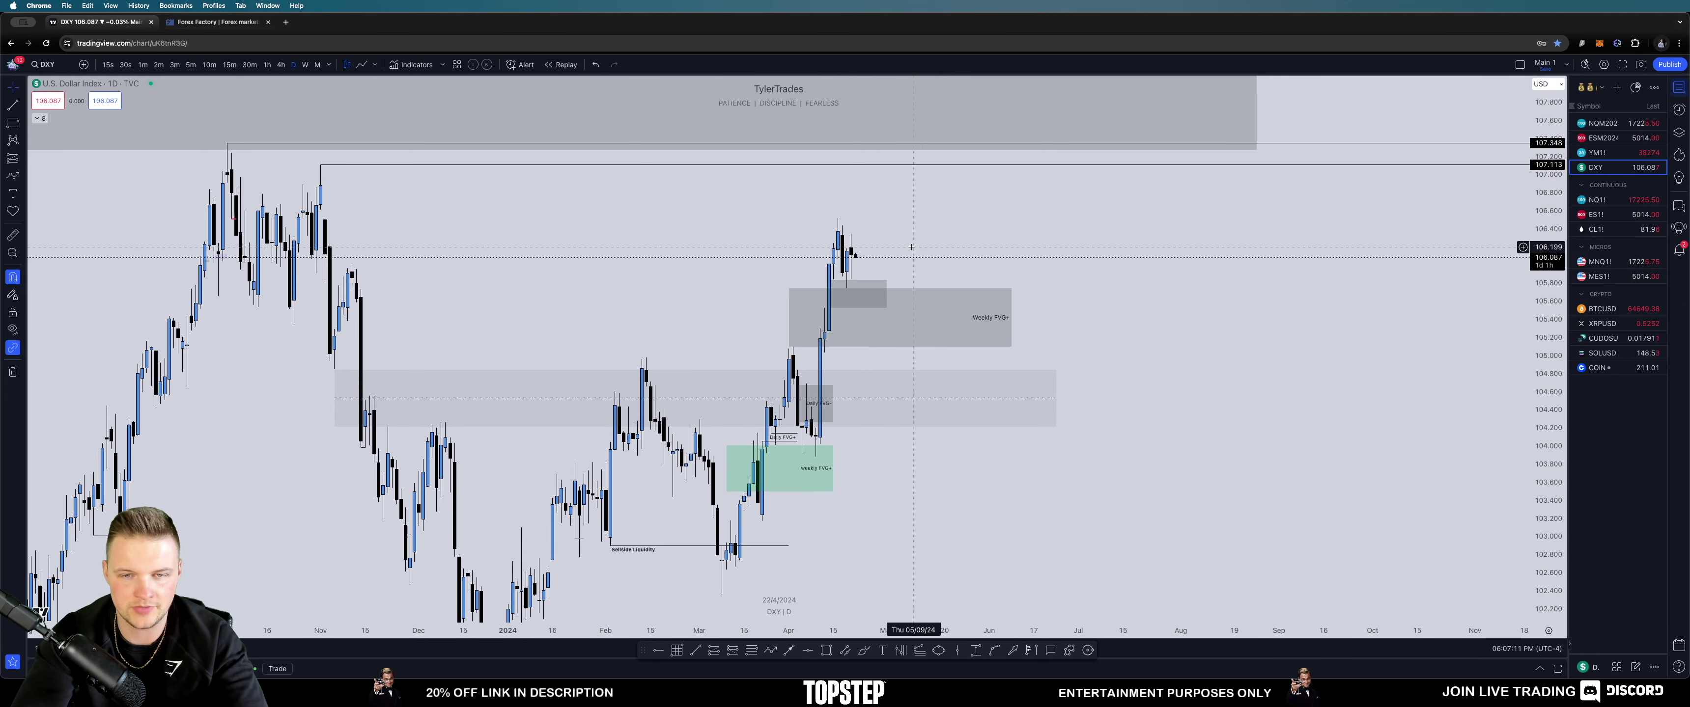
pyautogui.click(773, 650)
pyautogui.click(865, 264)
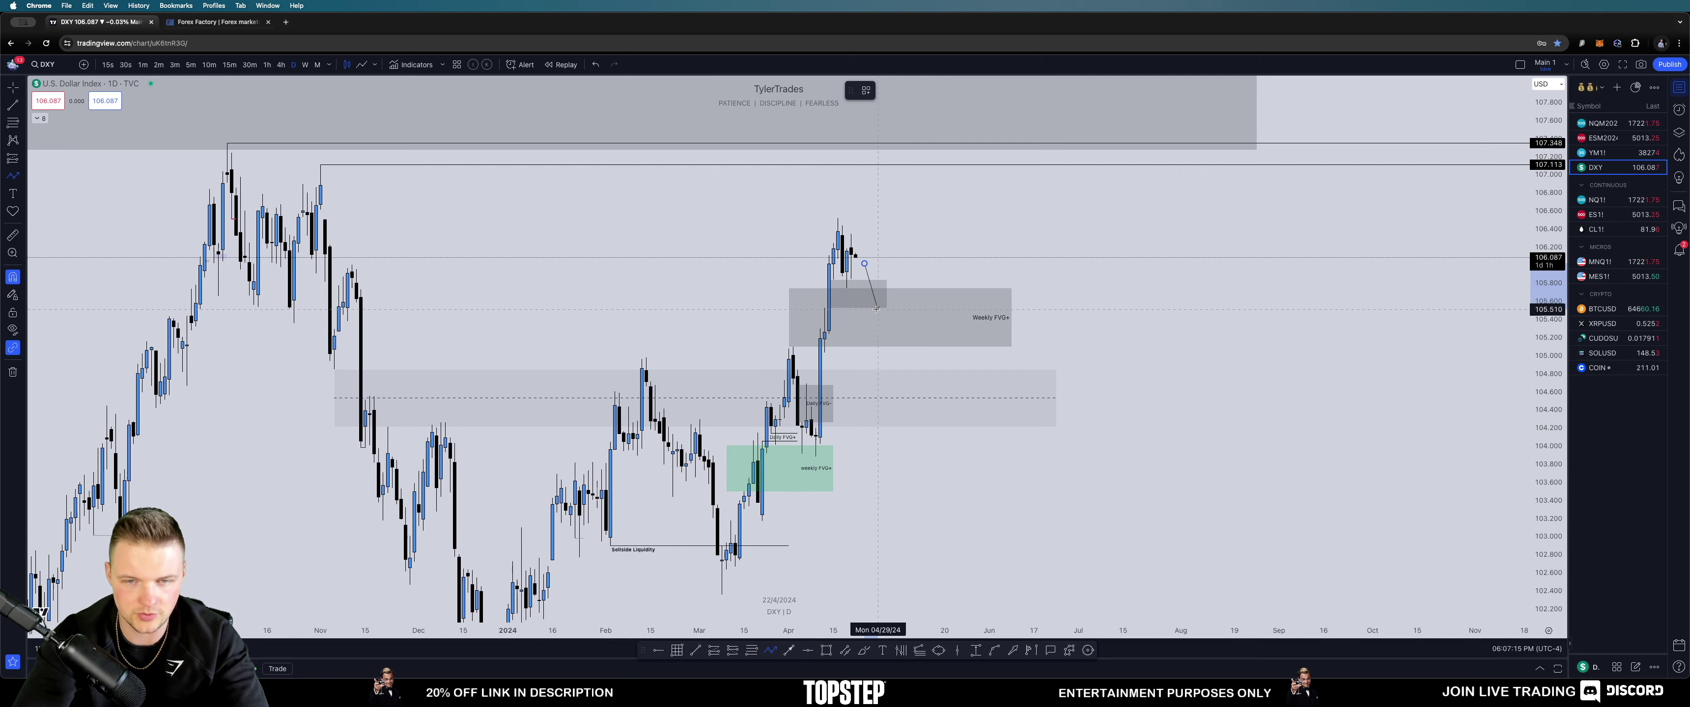
pyautogui.click(900, 275)
pyautogui.doubleClick(943, 135)
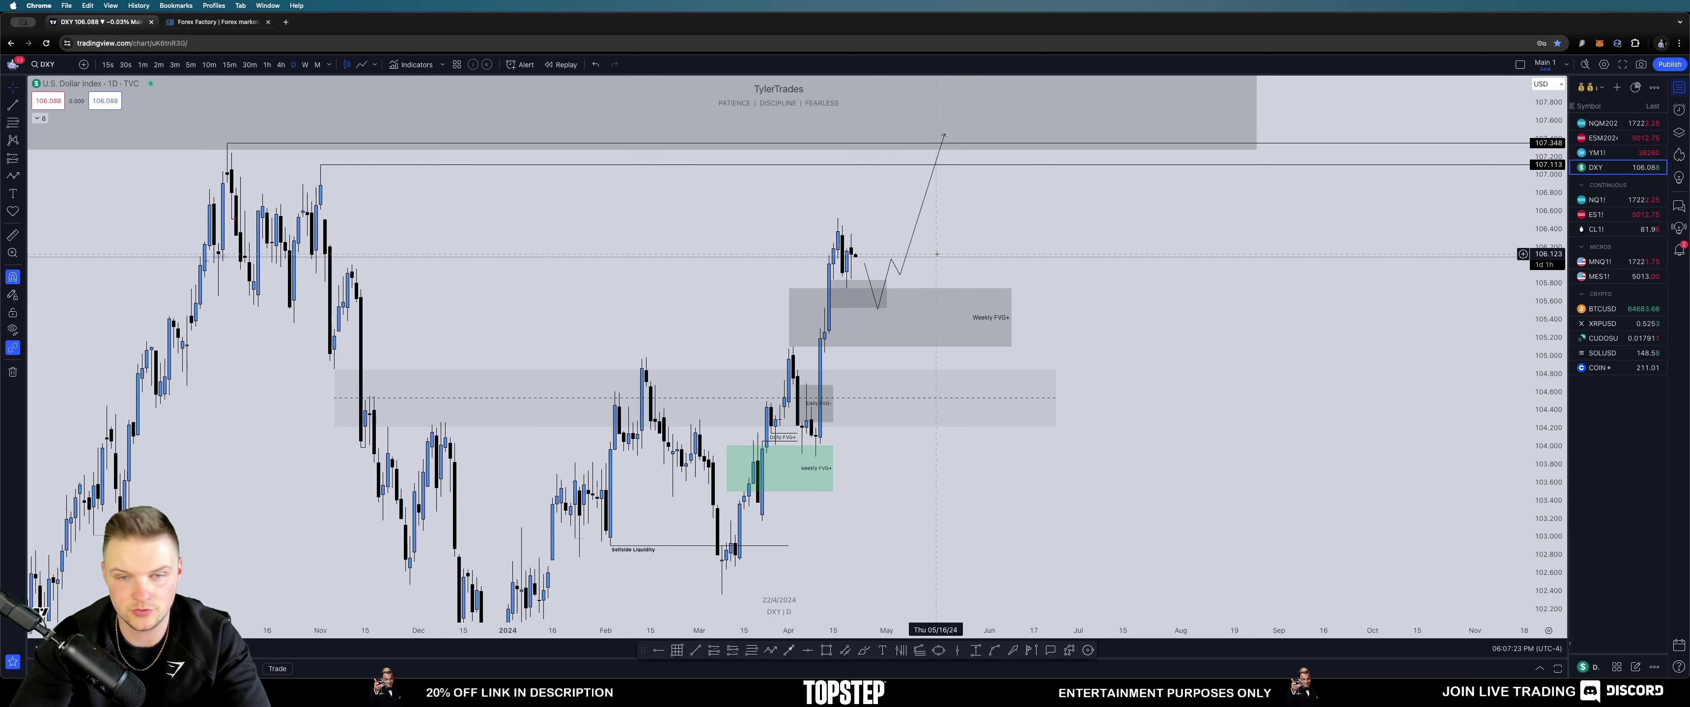
# Step: Pan around the daily chart to review the projected path
pyautogui.moveTo(981, 216)
pyautogui.mouseDown()
pyautogui.moveTo(972, 189)
pyautogui.moveTo(987, 229)
pyautogui.moveTo(981, 196)
pyautogui.mouseUp()
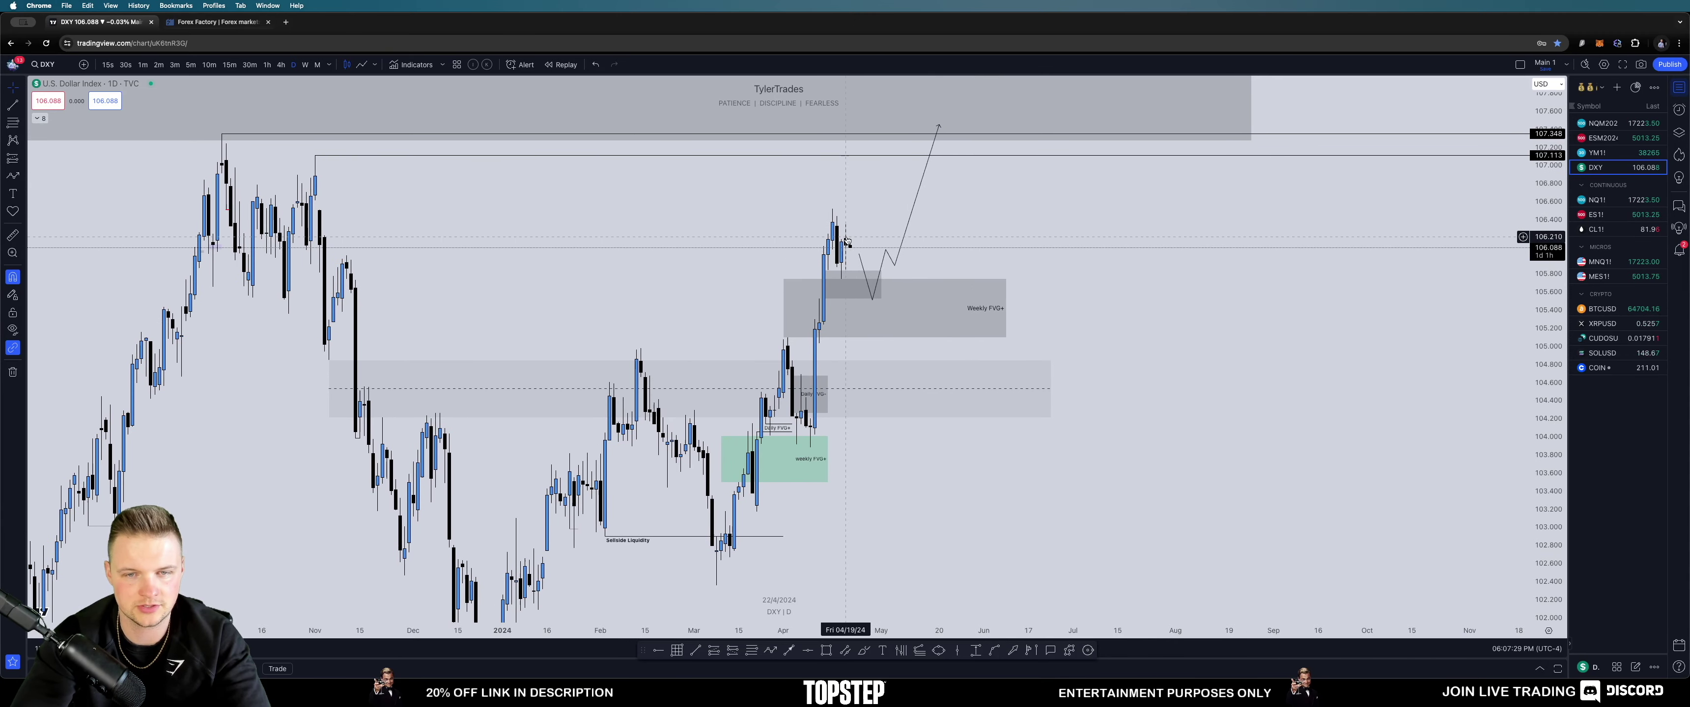
pyautogui.click(871, 297)
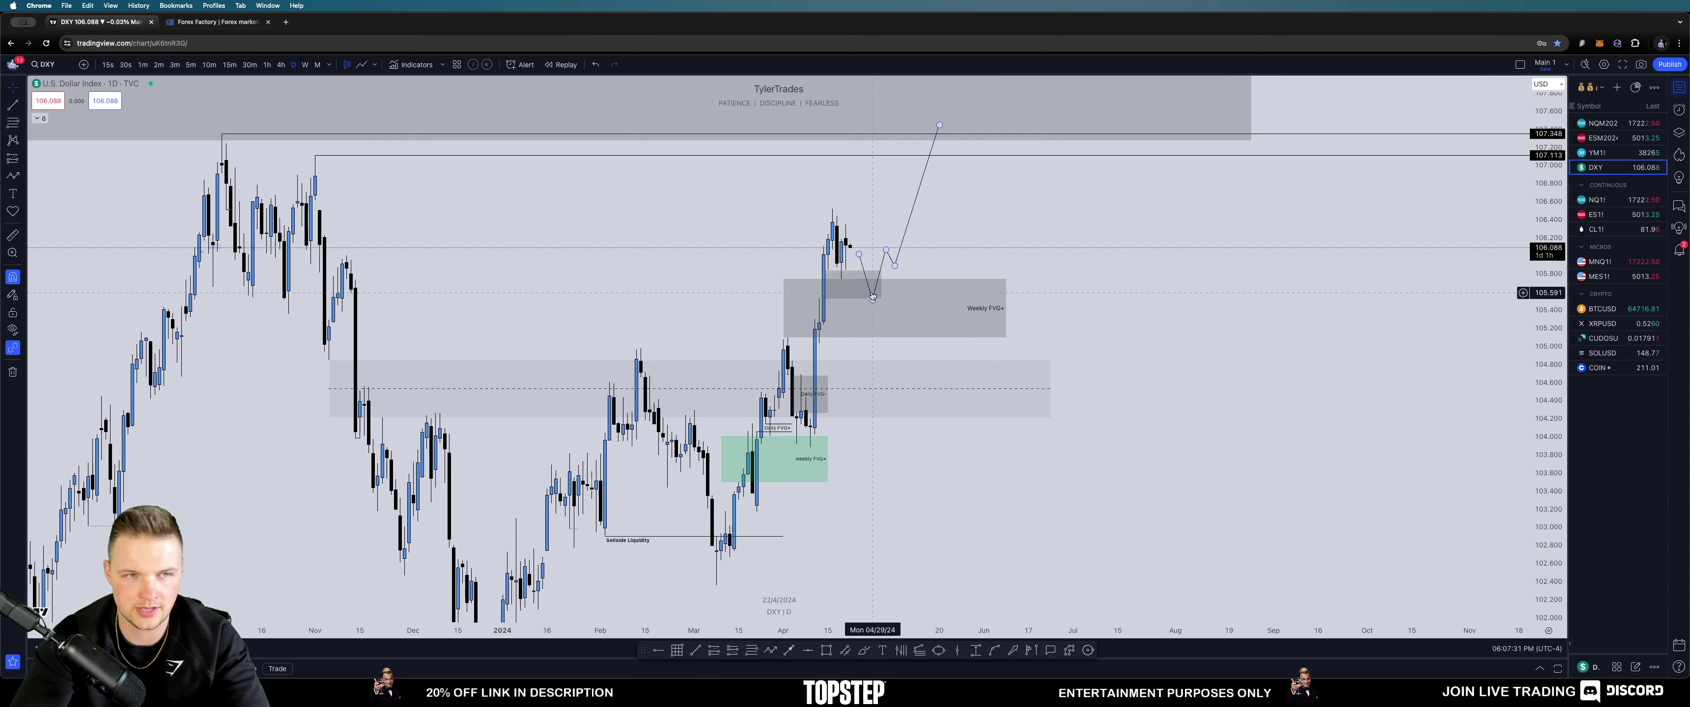
pyautogui.click(858, 224)
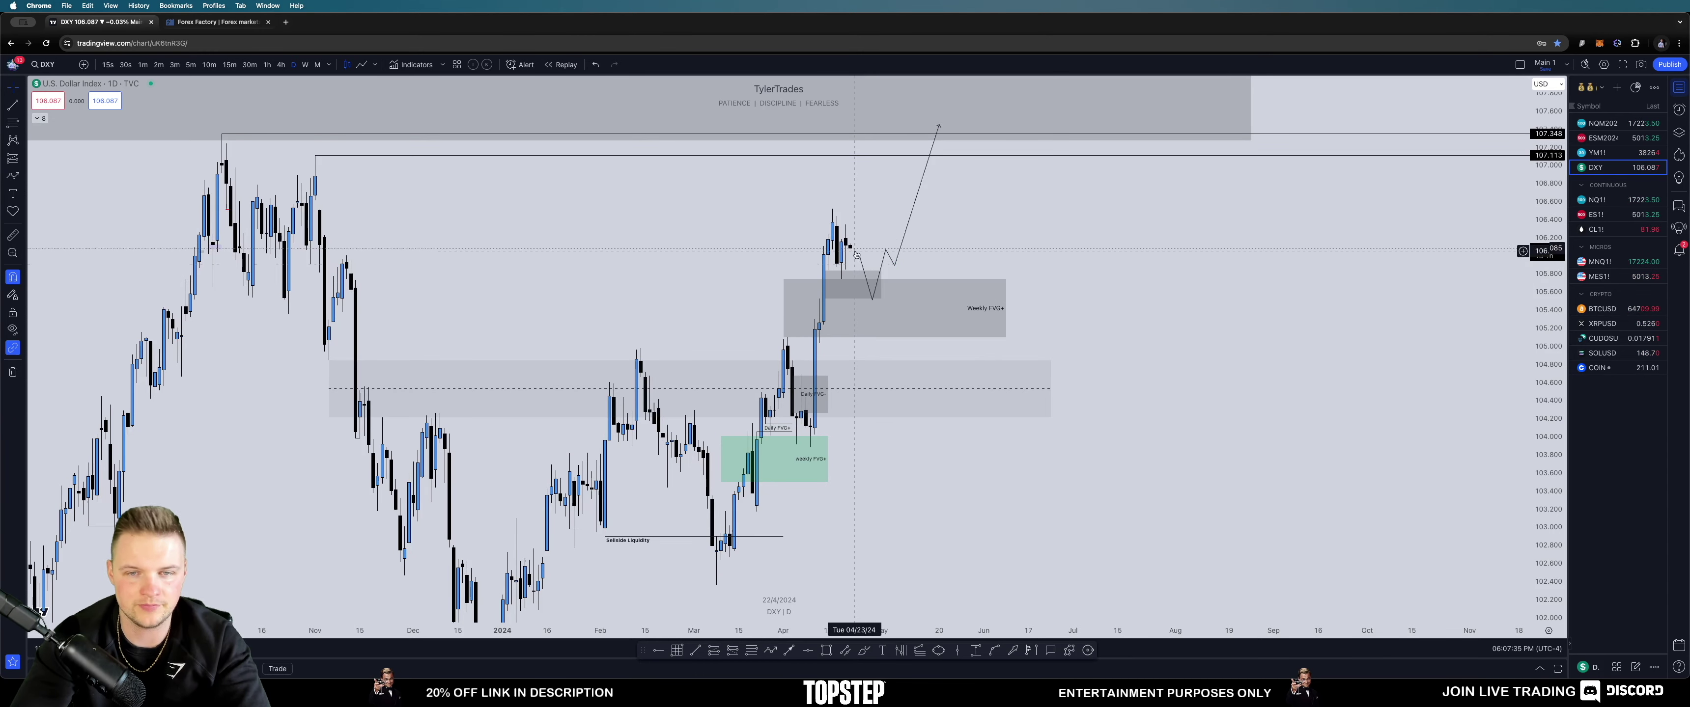
pyautogui.moveTo(962, 196); pyautogui.dragTo(954, 190)
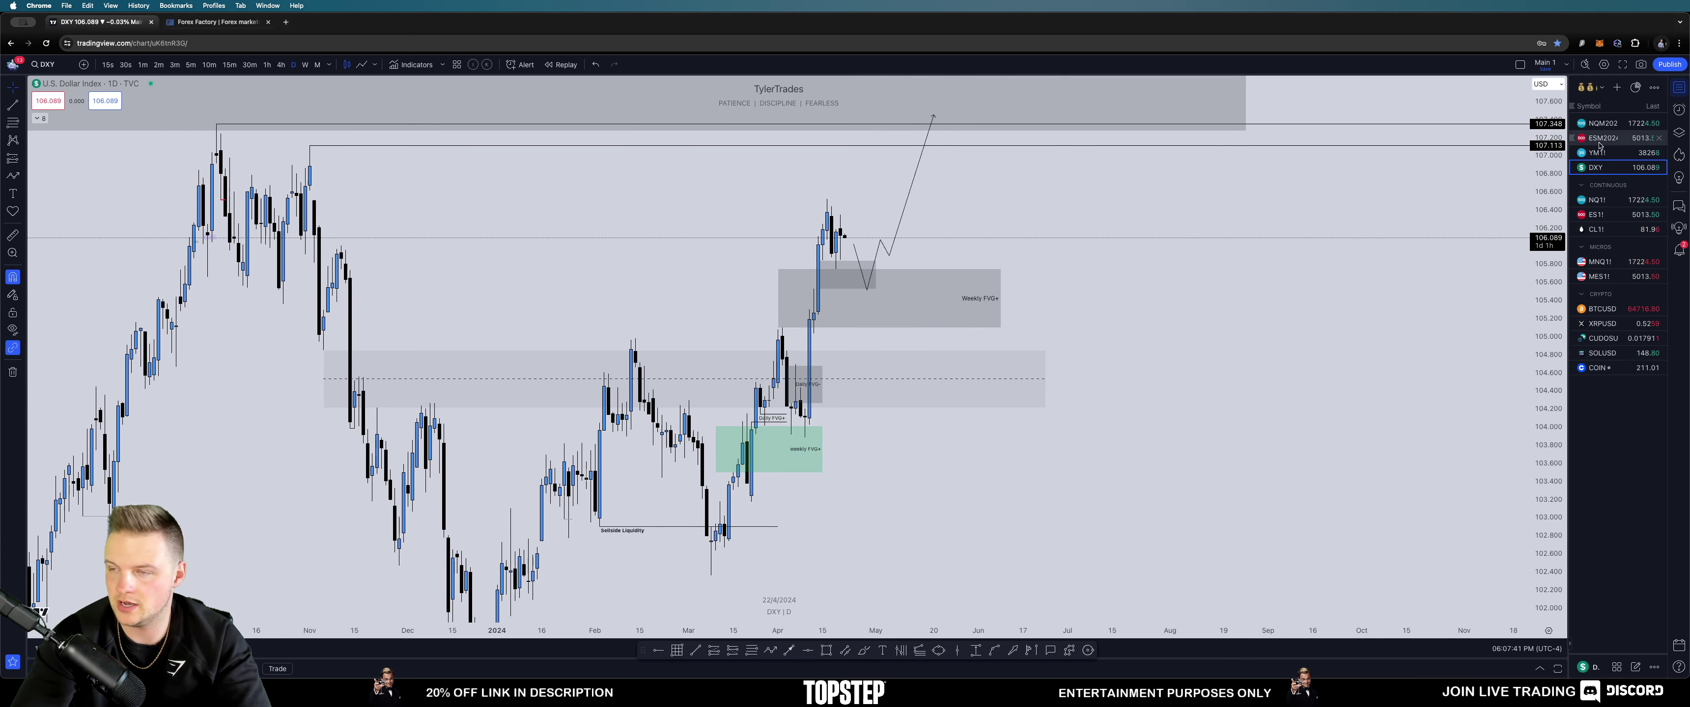
pyautogui.moveTo(1201, 211)
pyautogui.mouseDown()
pyautogui.moveTo(1248, 223)
pyautogui.moveTo(1218, 193)
pyautogui.mouseUp()
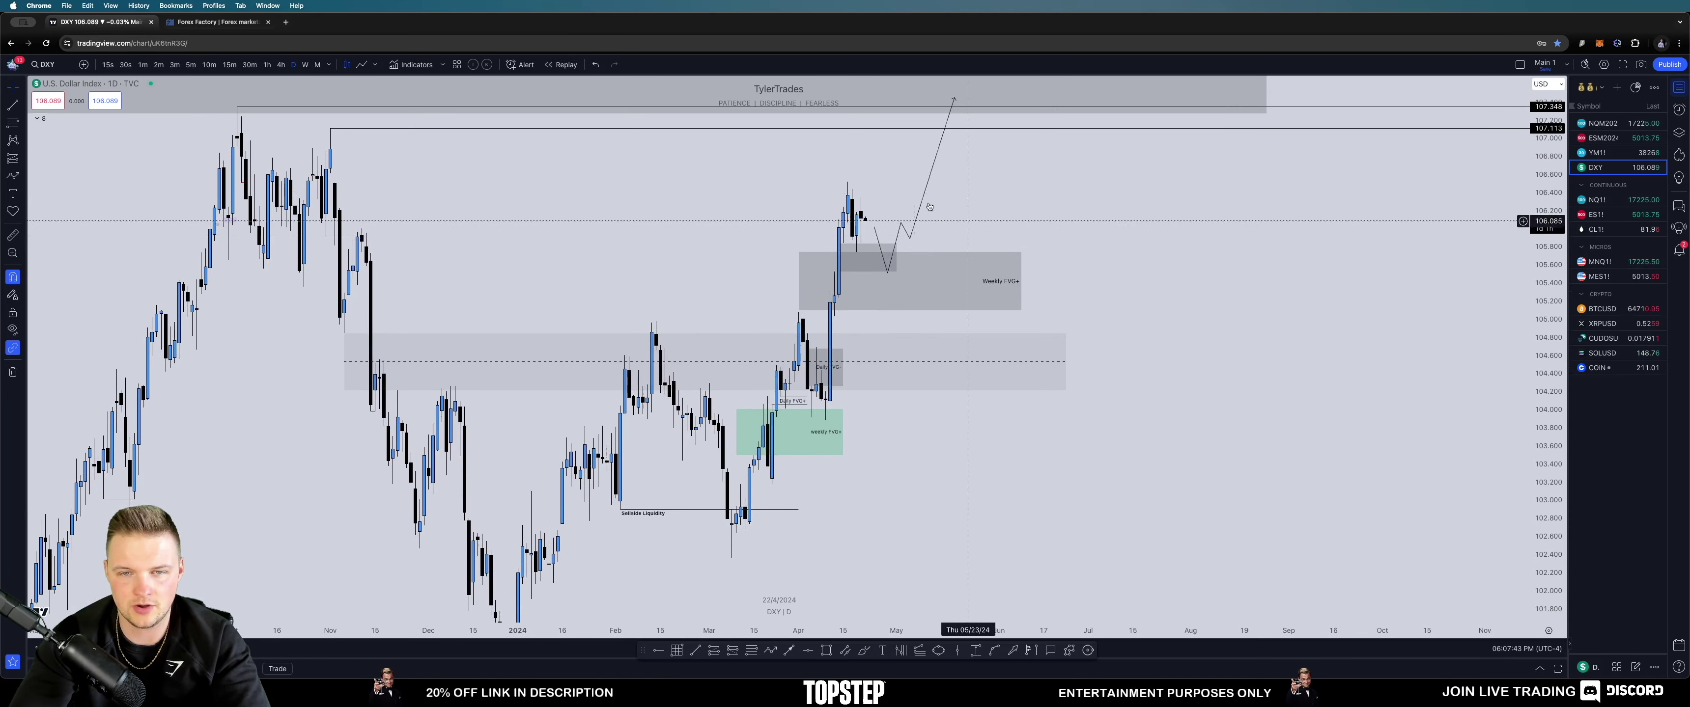
pyautogui.moveTo(926, 224); pyautogui.dragTo(903, 235)
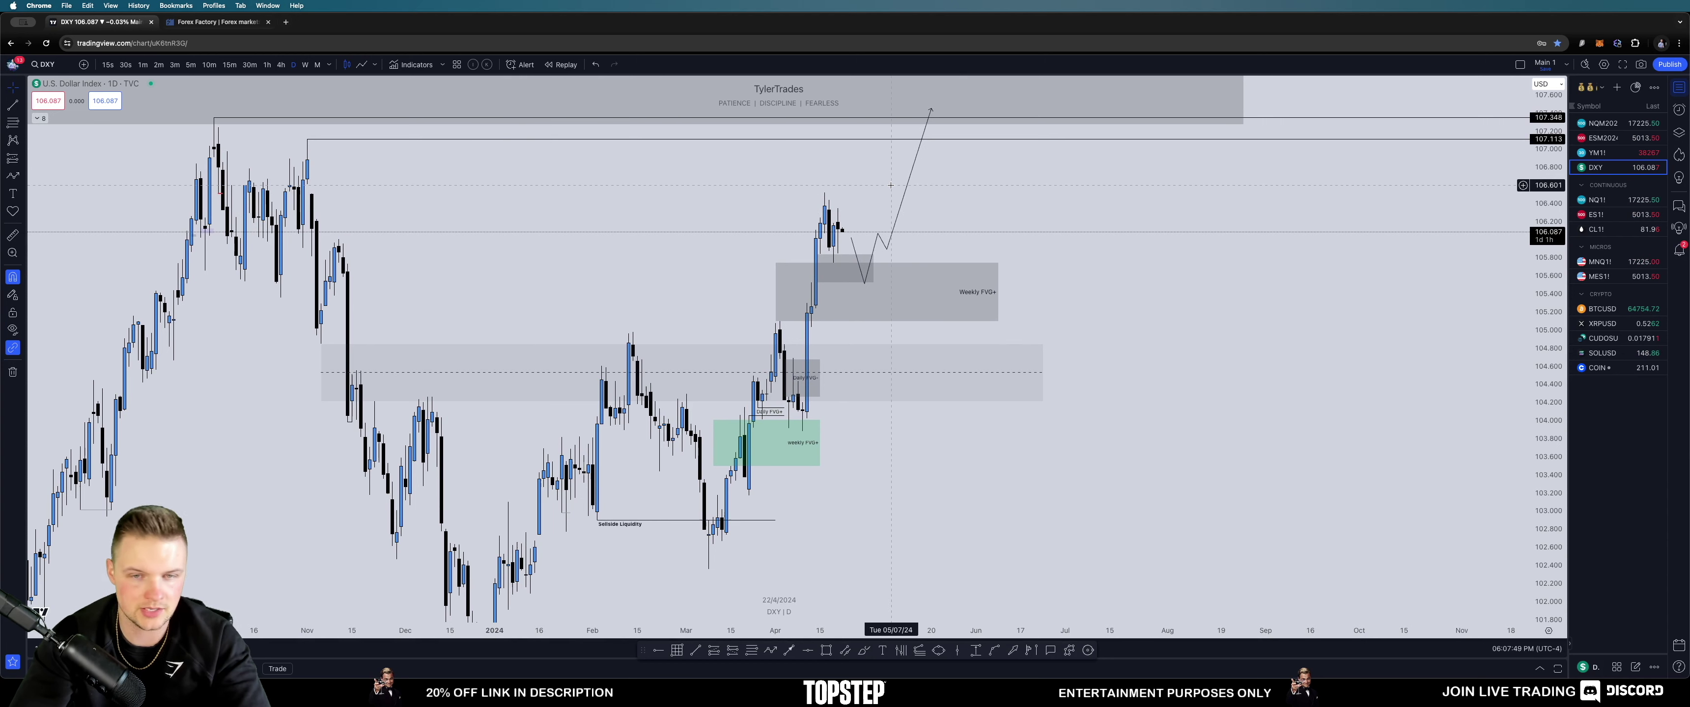
pyautogui.moveTo(863, 179); pyautogui.dragTo(863, 205)
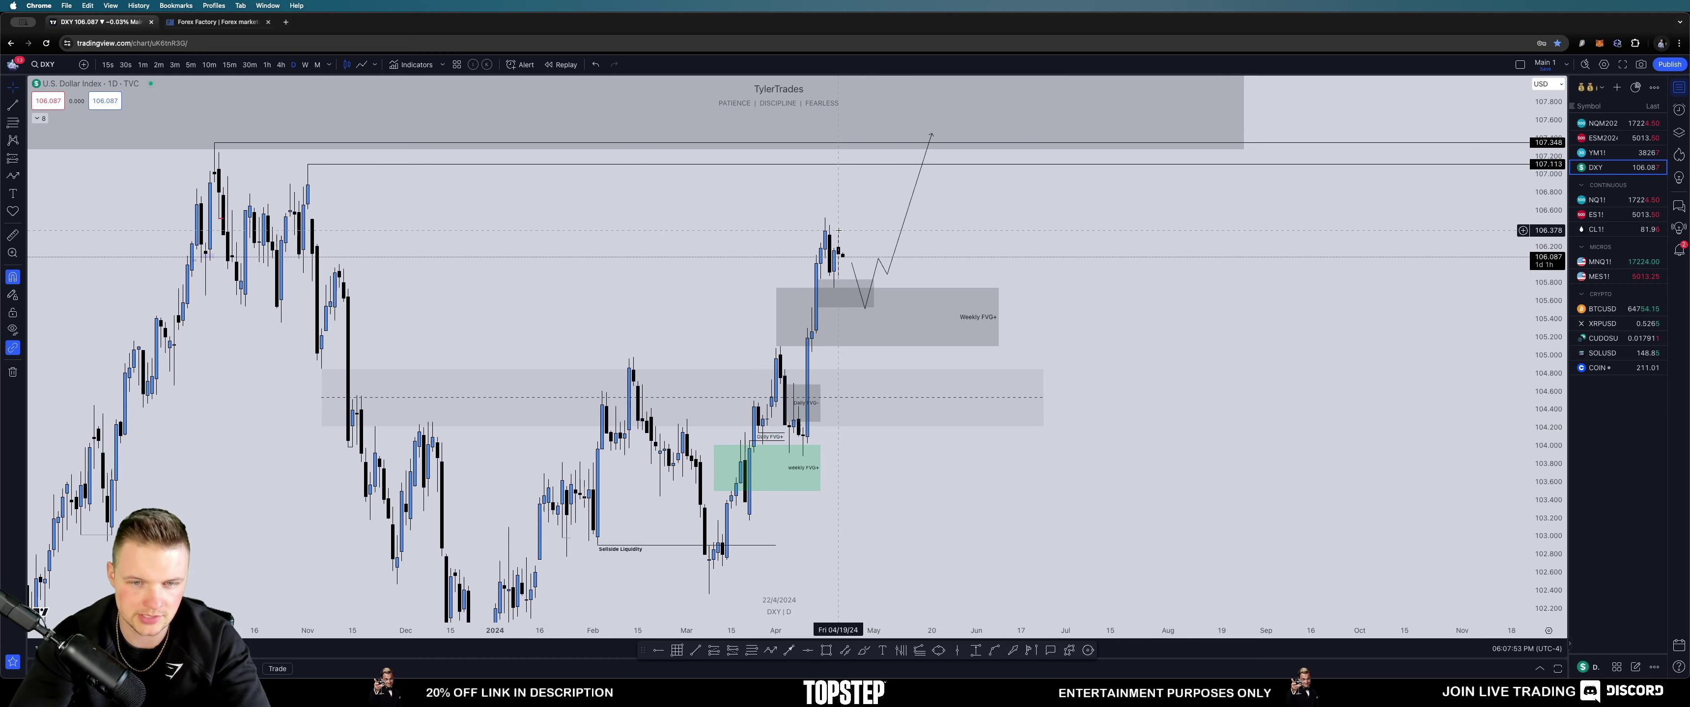
pyautogui.moveTo(1012, 230); pyautogui.dragTo(1005, 208)
pyautogui.moveTo(1105, 318); pyautogui.dragTo(1111, 342)
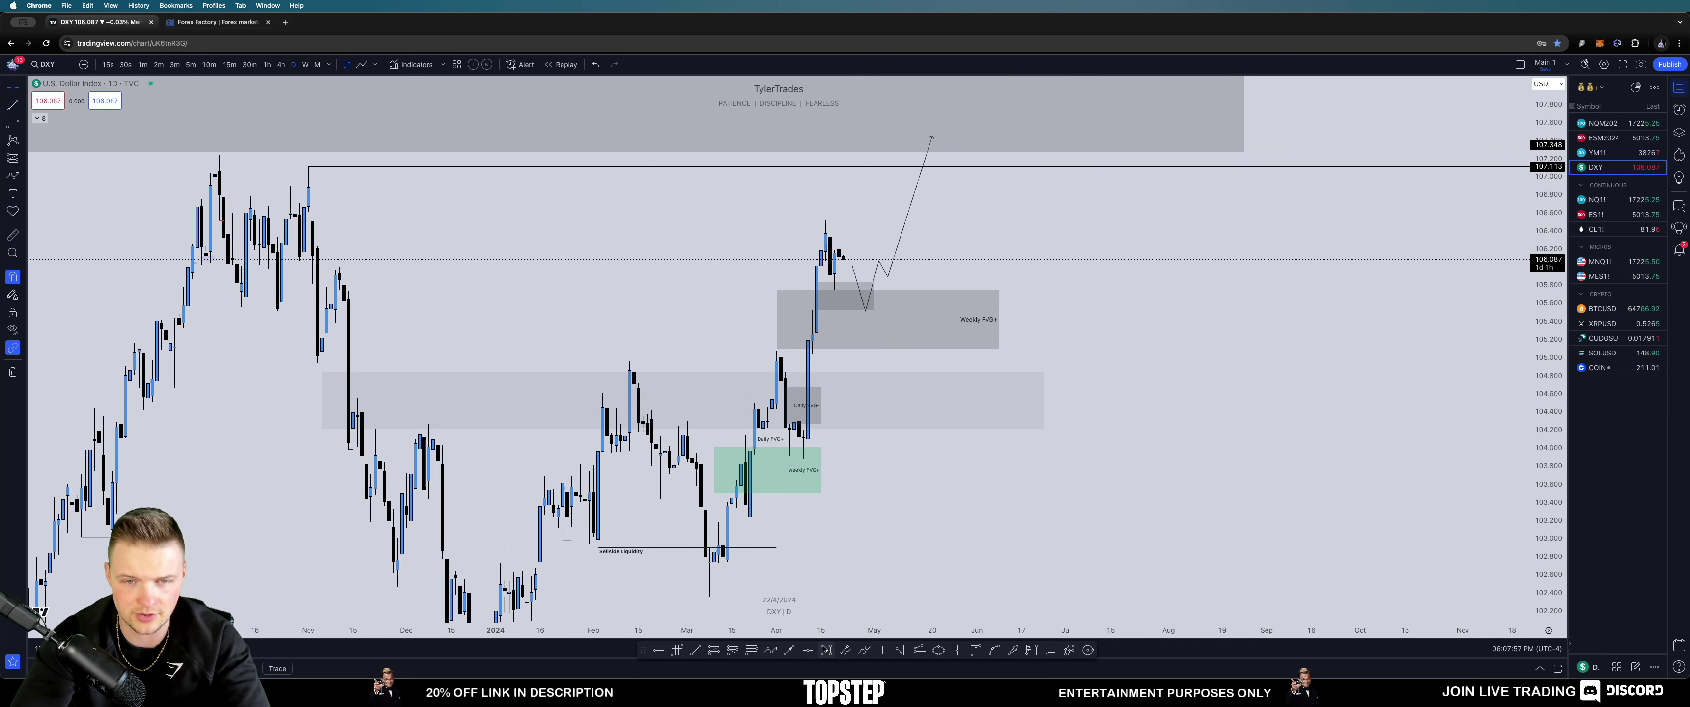
# Step: Extend the small grey box inside Weekly FVG+ further right
pyautogui.click(857, 294)
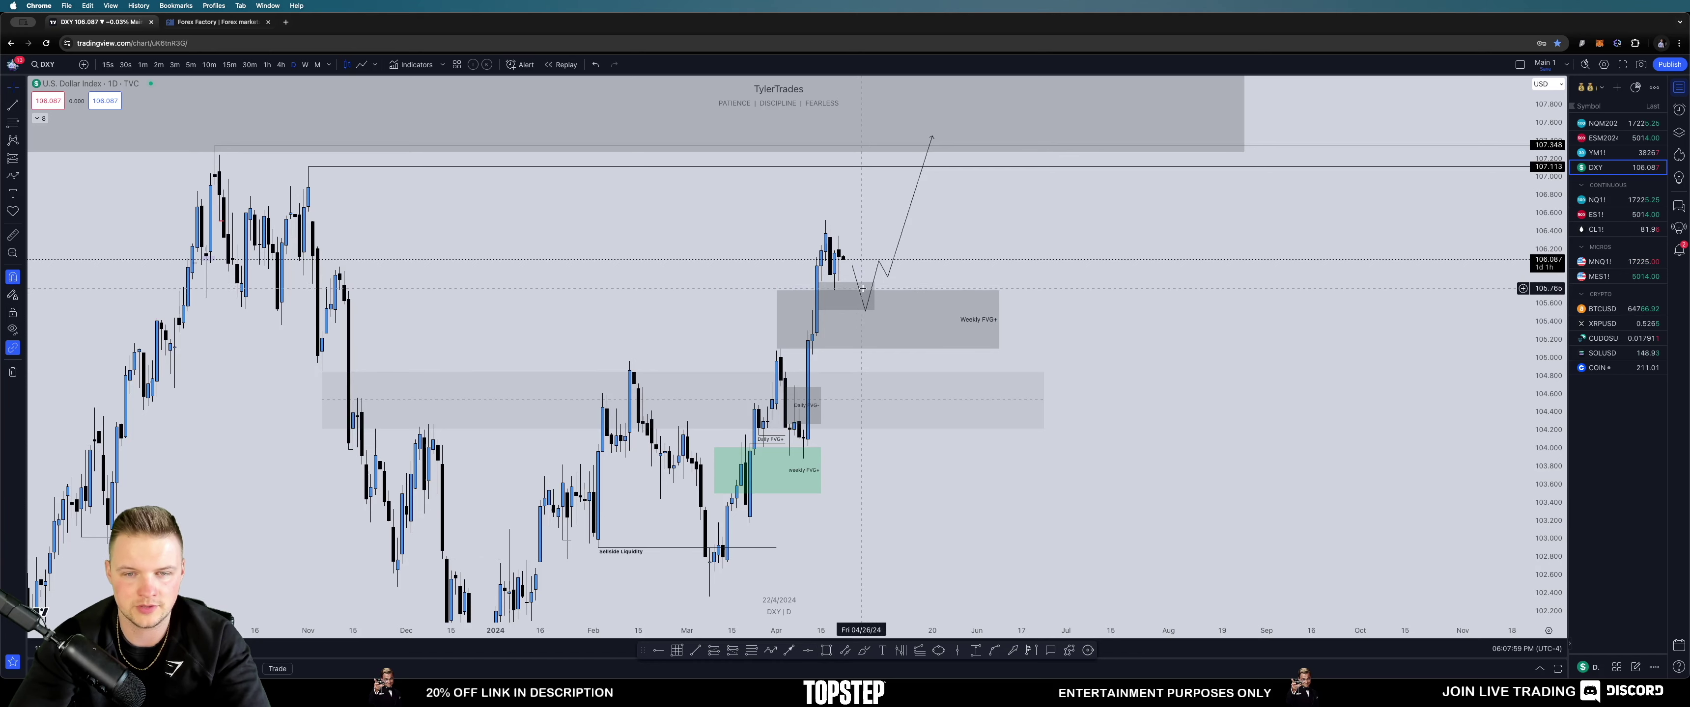
pyautogui.click(817, 295)
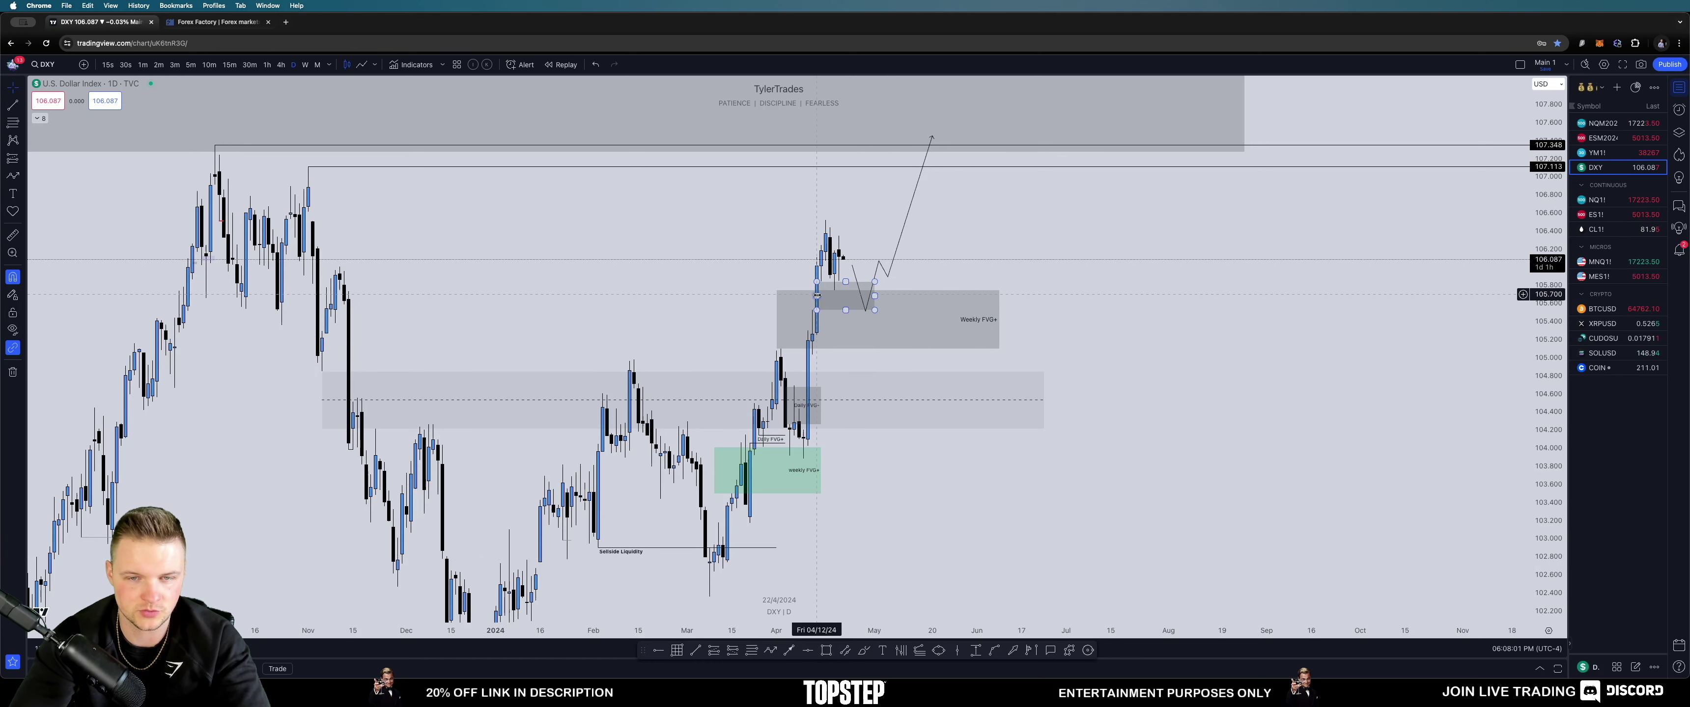
pyautogui.moveTo(874, 296); pyautogui.dragTo(919, 296)
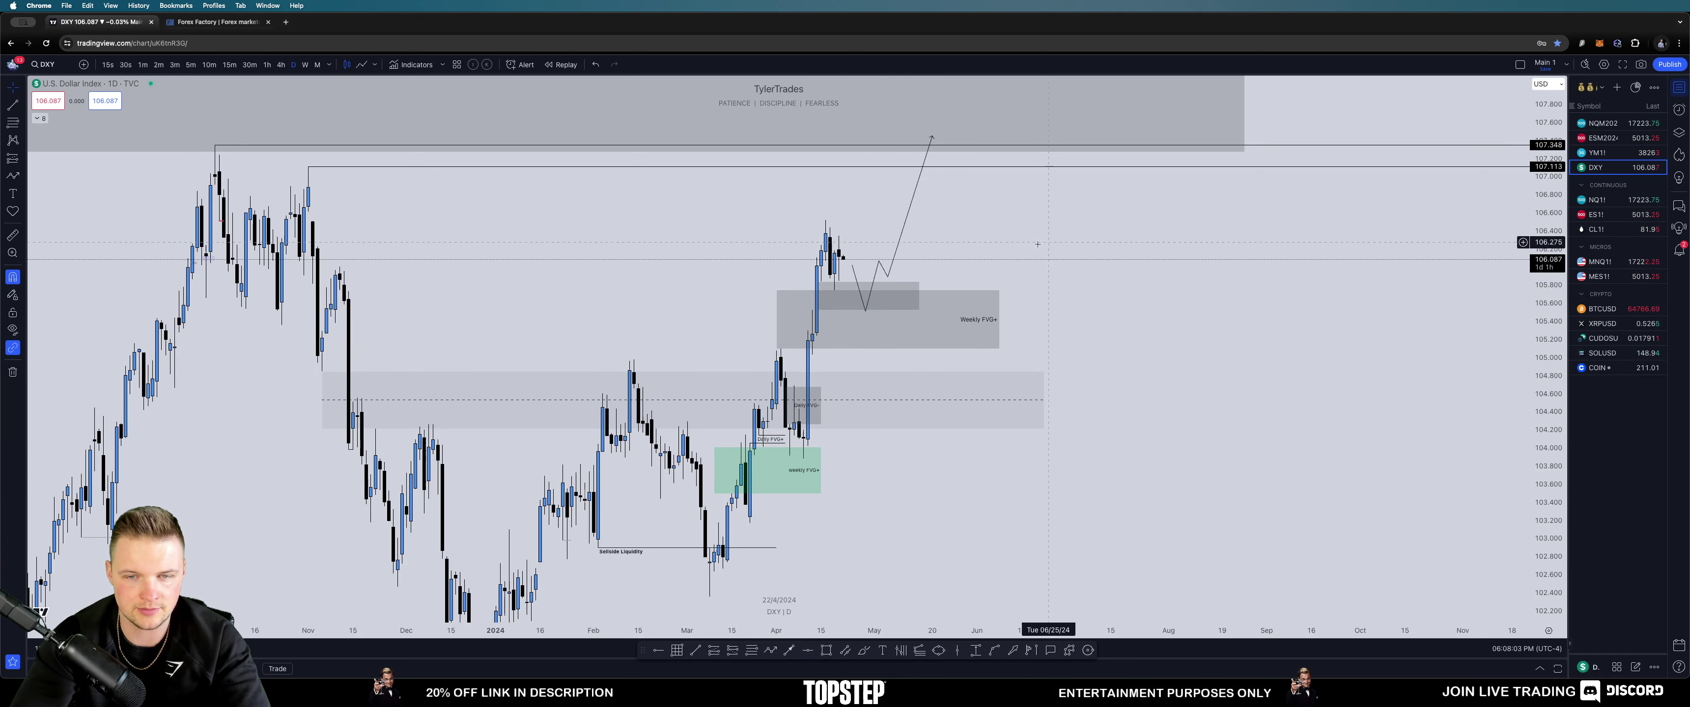
pyautogui.click(859, 267)
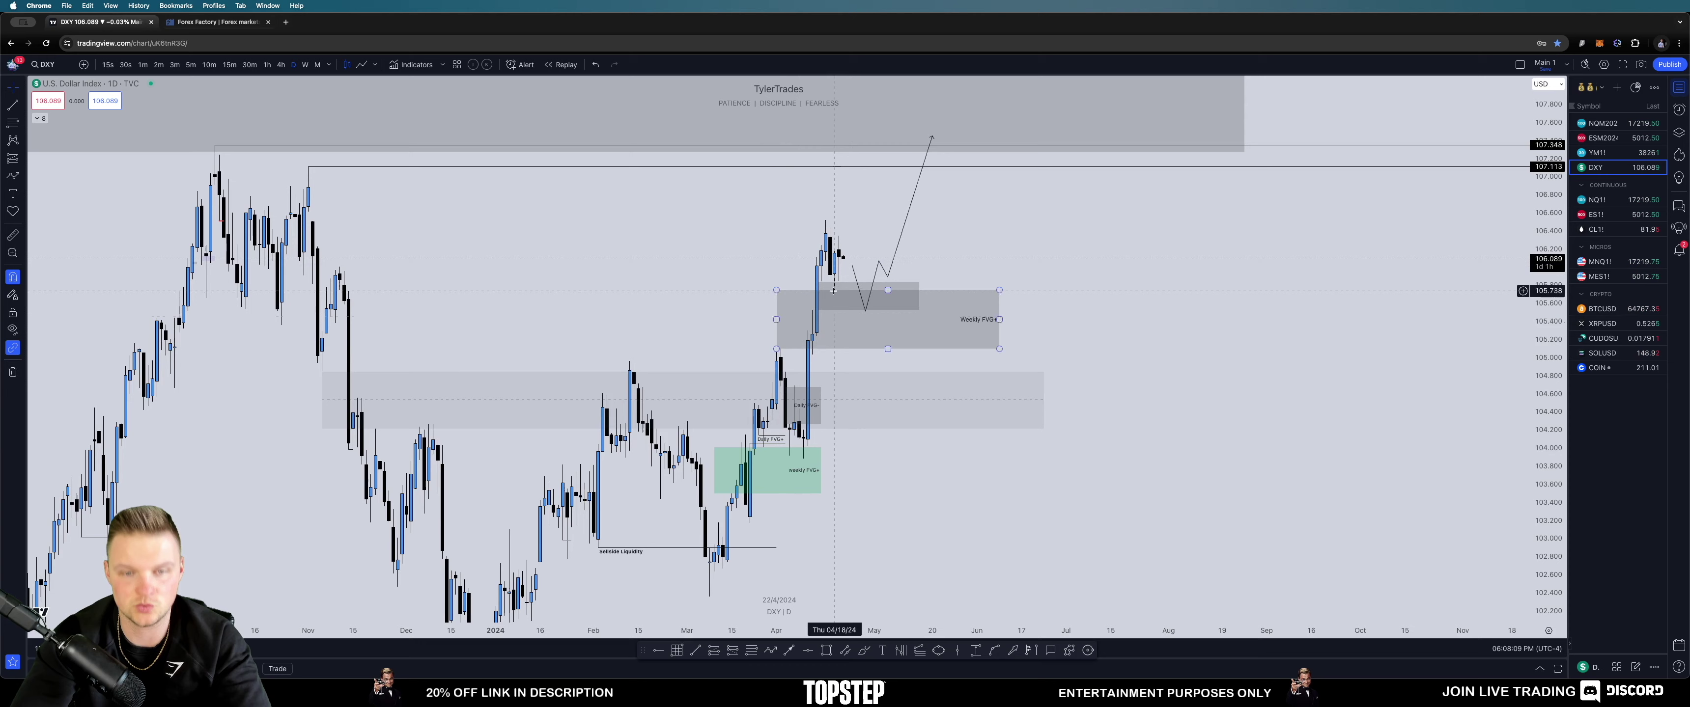
pyautogui.click(1093, 273)
pyautogui.moveTo(1093, 273); pyautogui.dragTo(1079, 254)
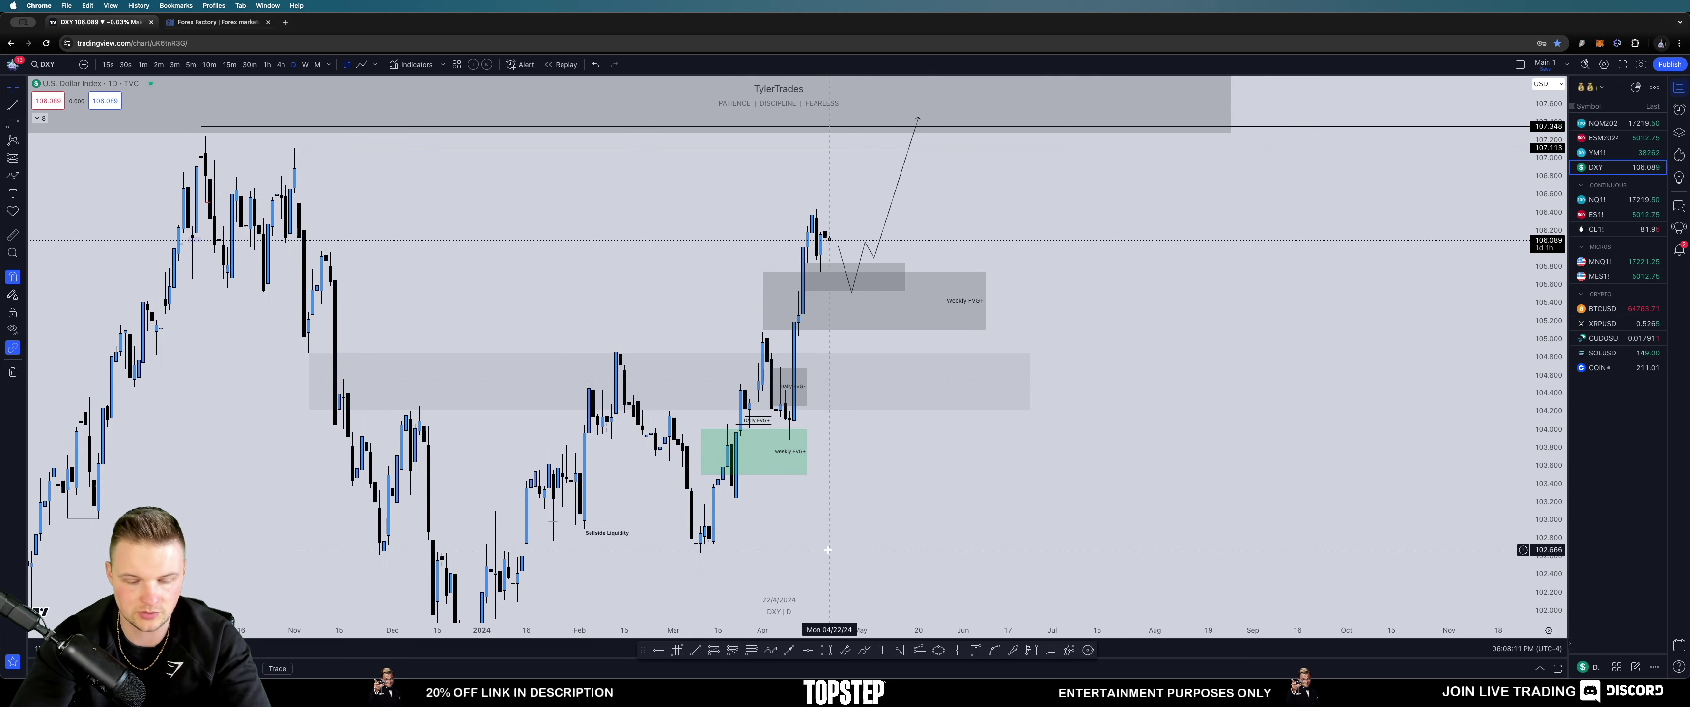
# Step: Draw a dashed horizontal level line under the Weekly FVG+ zone
pyautogui.click(696, 649)
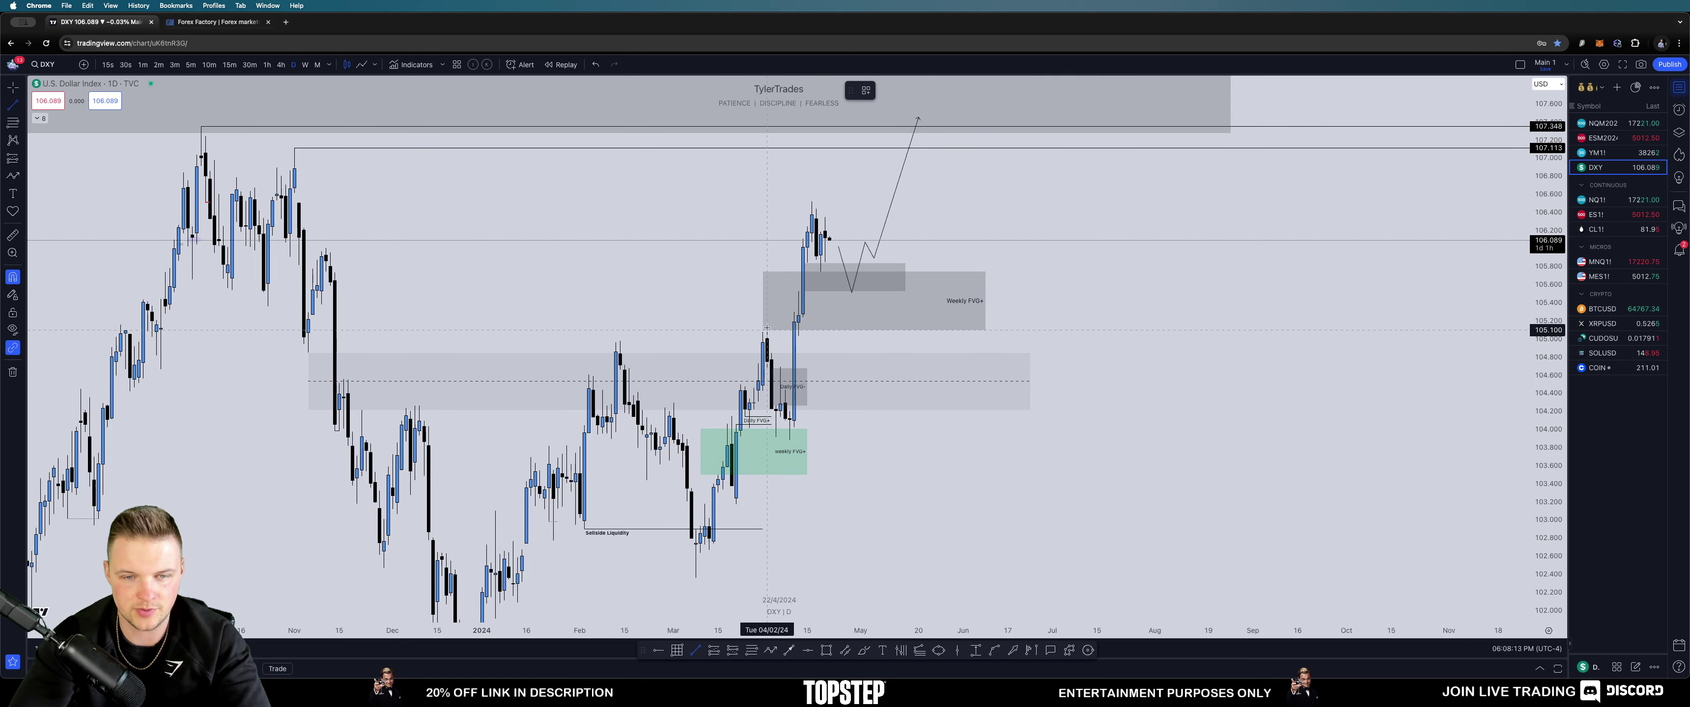
pyautogui.moveTo(767, 330); pyautogui.dragTo(996, 330)
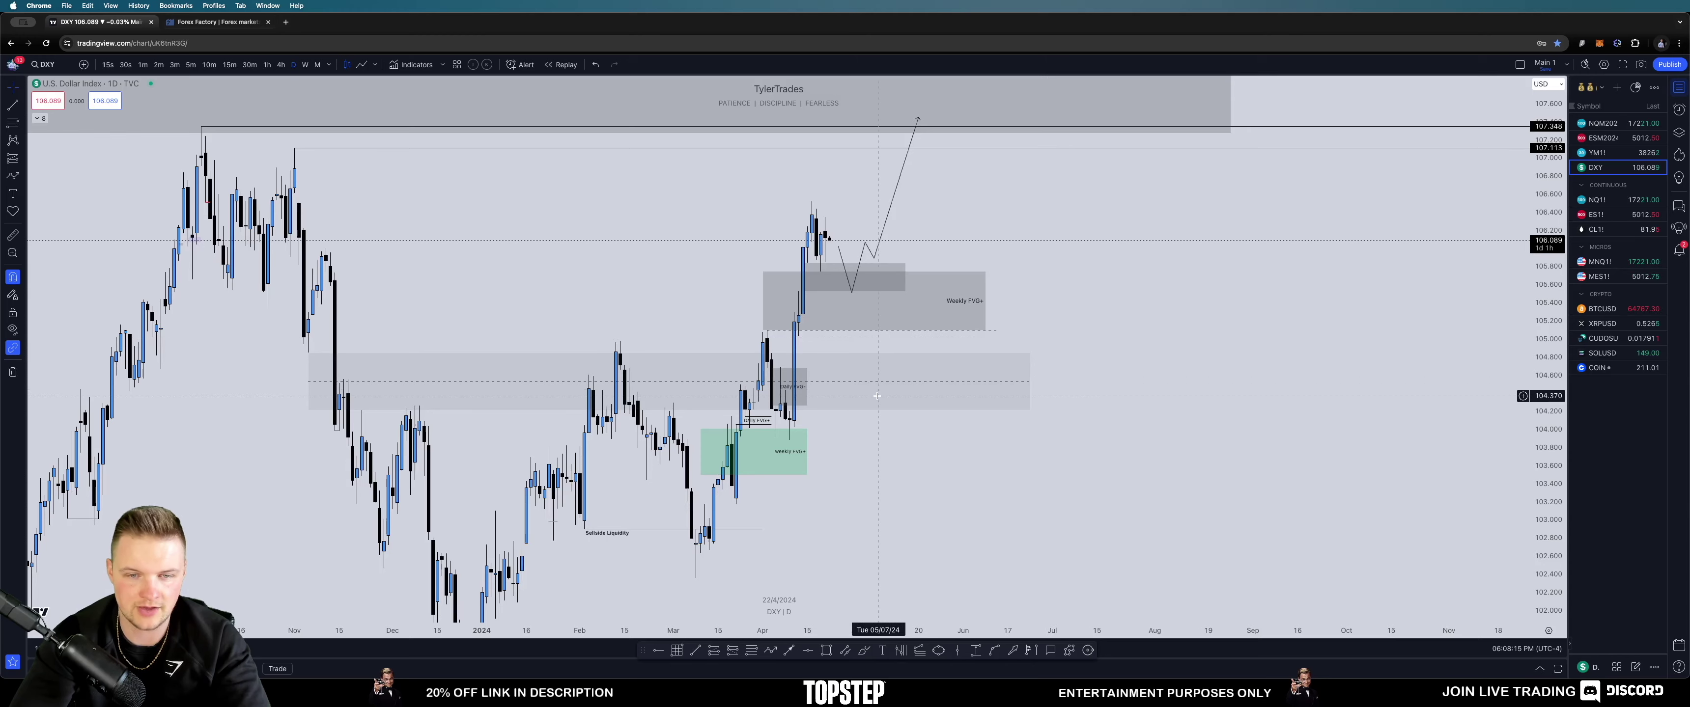
pyautogui.hscroll(1, 872, 404)
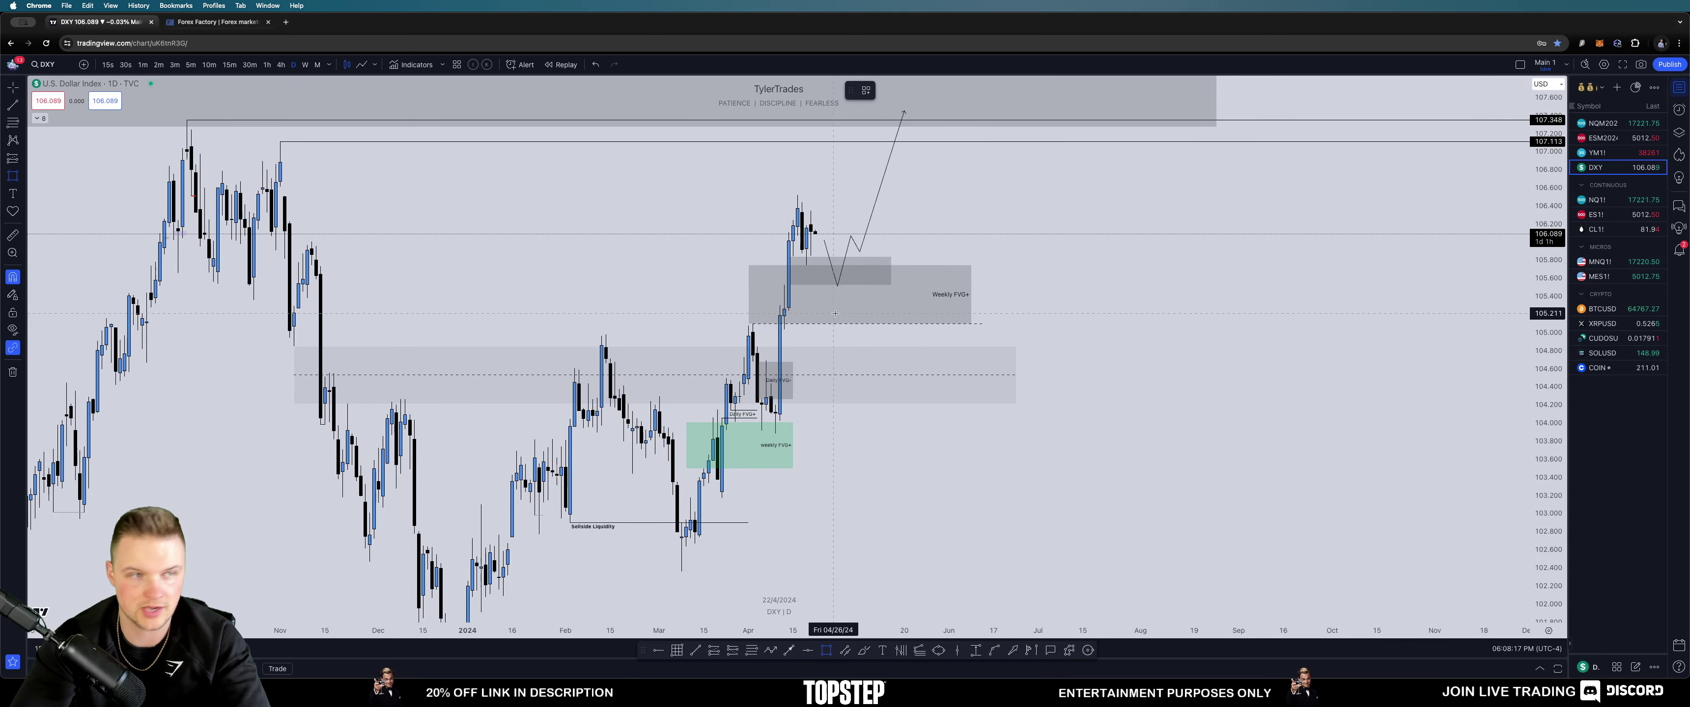
# Step: Draw a new grey zone covering roughly 104.4–105.1 below the dashed line
pyautogui.moveTo(771, 384); pyautogui.dragTo(1016, 327)
pyautogui.click(1016, 327)
pyautogui.click(1042, 311)
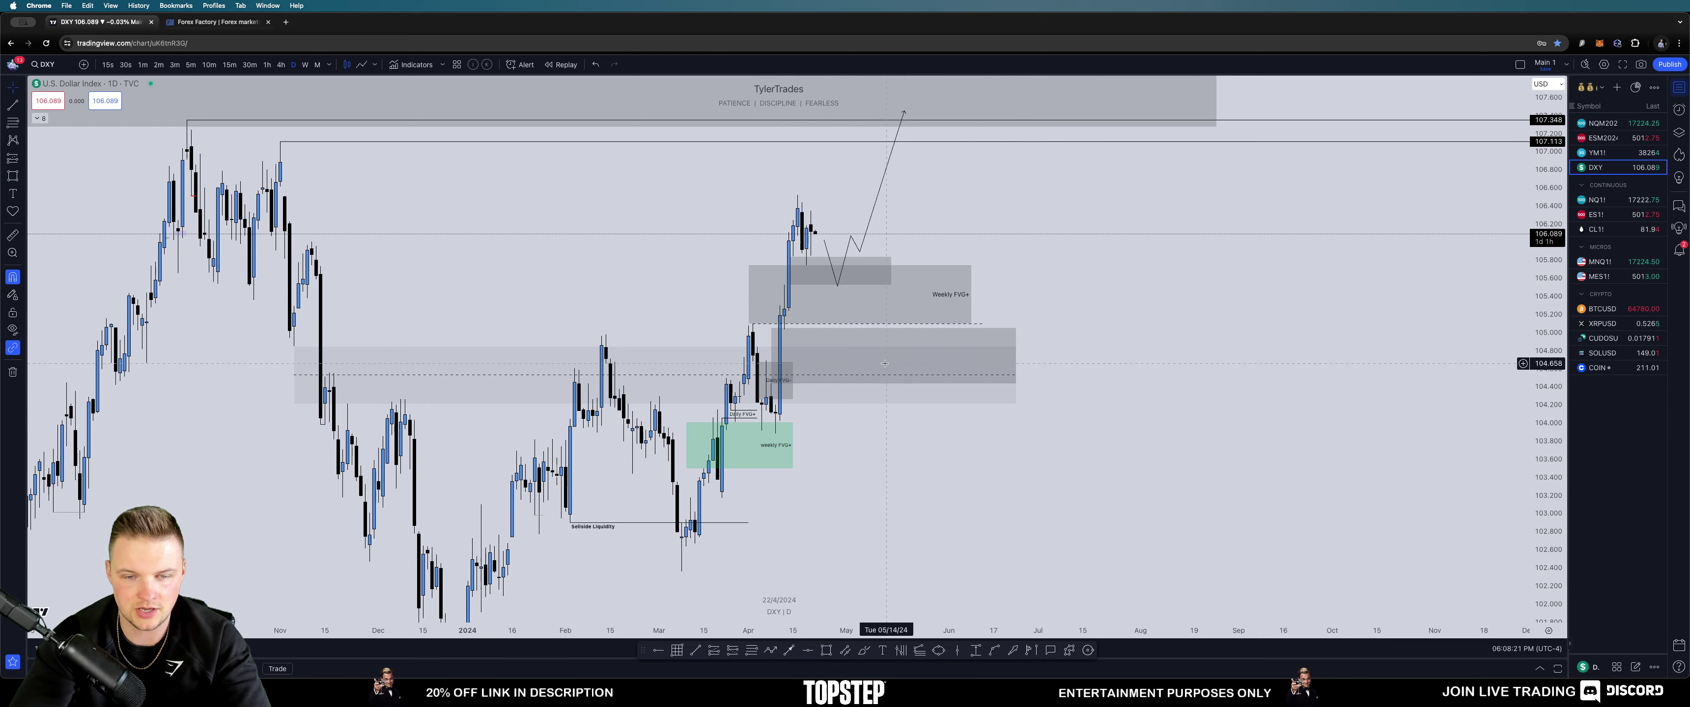
# Step: Pan around the daily DXY chart to review the path, Weekly FVG+ box and lower grey zone
pyautogui.moveTo(970, 266); pyautogui.dragTo(1008, 268)
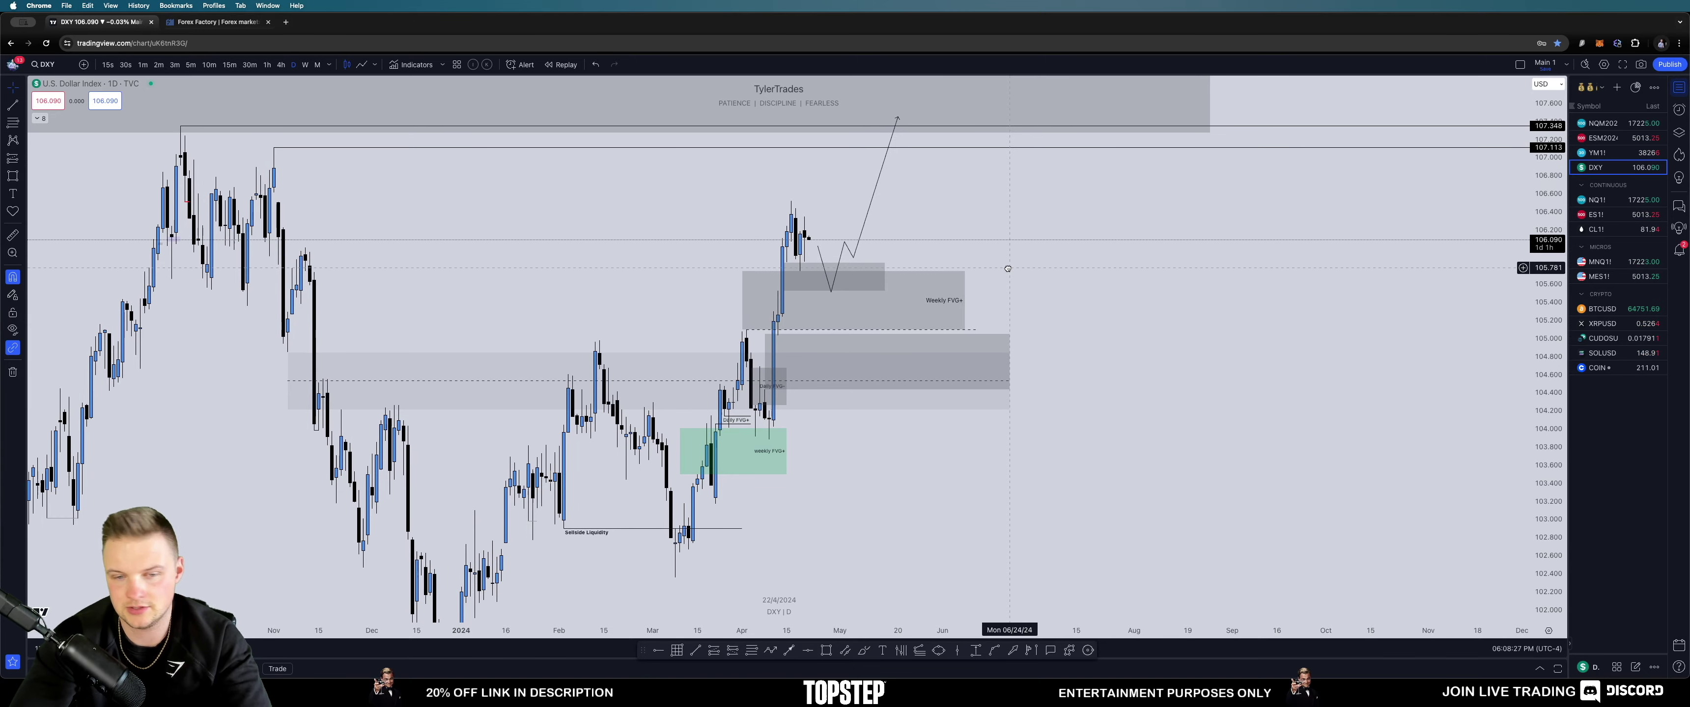
pyautogui.moveTo(773, 426)
pyautogui.mouseDown()
pyautogui.moveTo(776, 360)
pyautogui.moveTo(789, 448)
pyautogui.mouseUp()
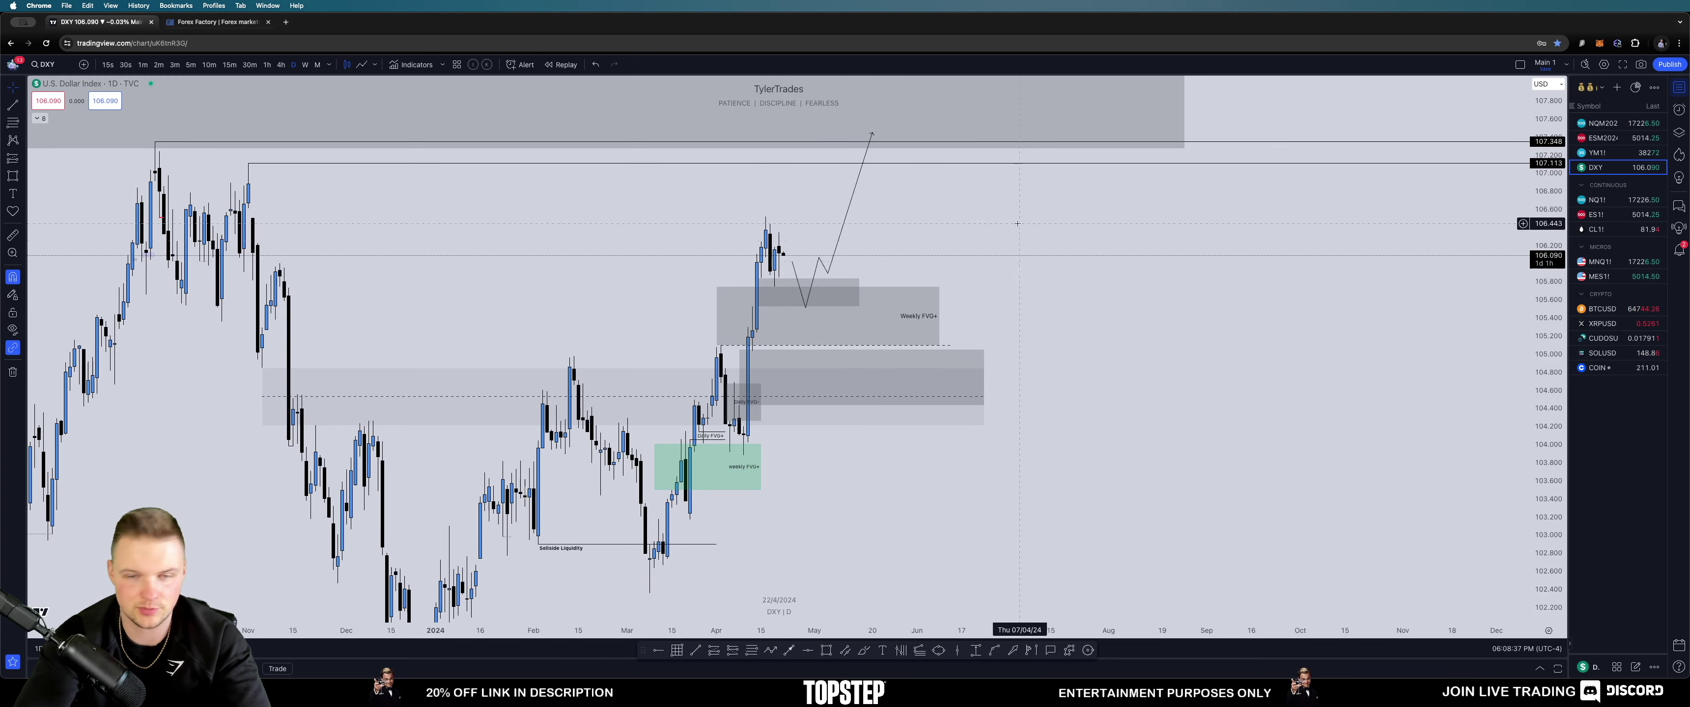
pyautogui.moveTo(1004, 201); pyautogui.dragTo(1015, 236)
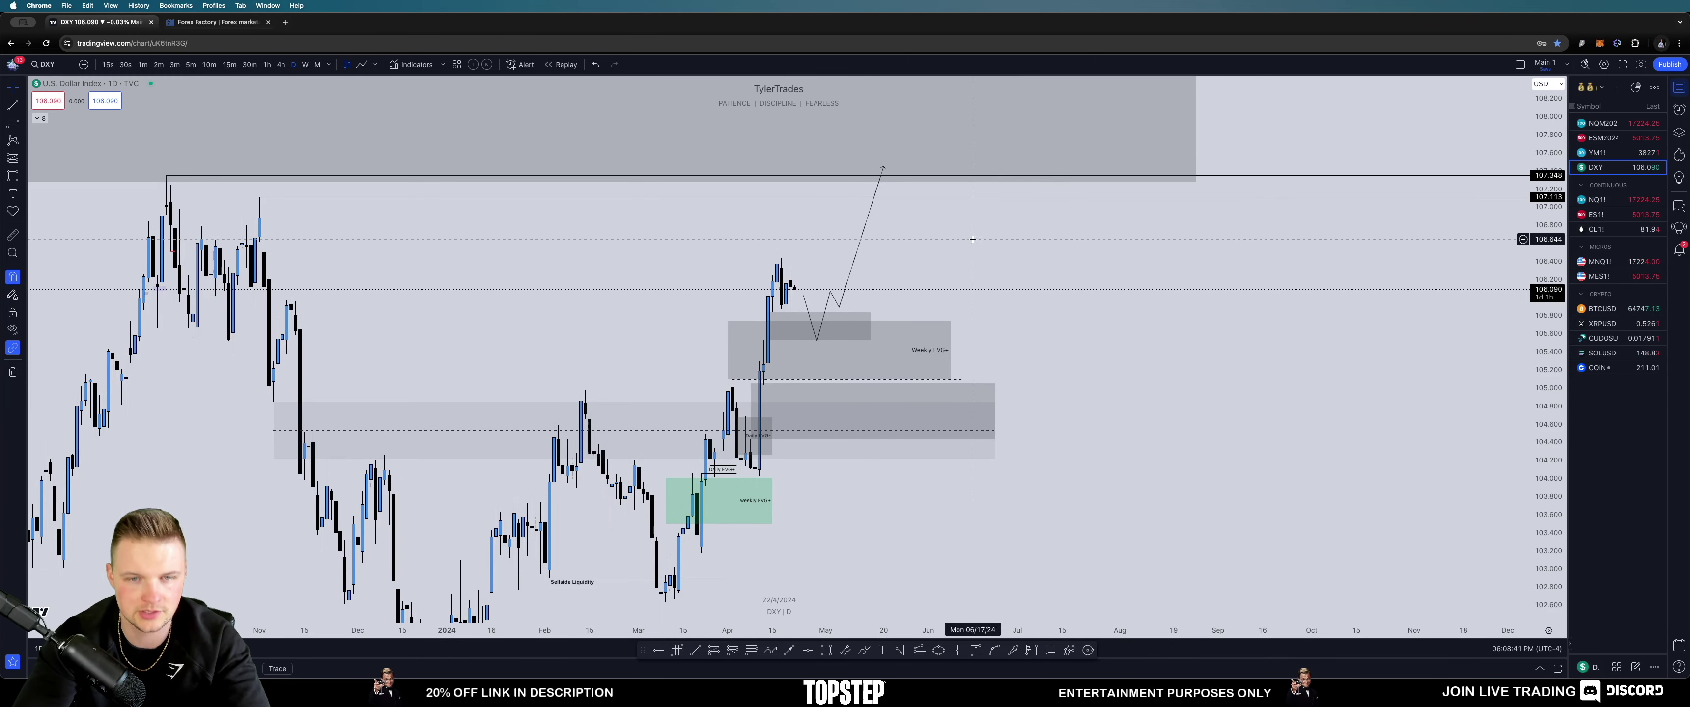
pyautogui.moveTo(945, 232); pyautogui.dragTo(955, 219)
pyautogui.click(812, 311)
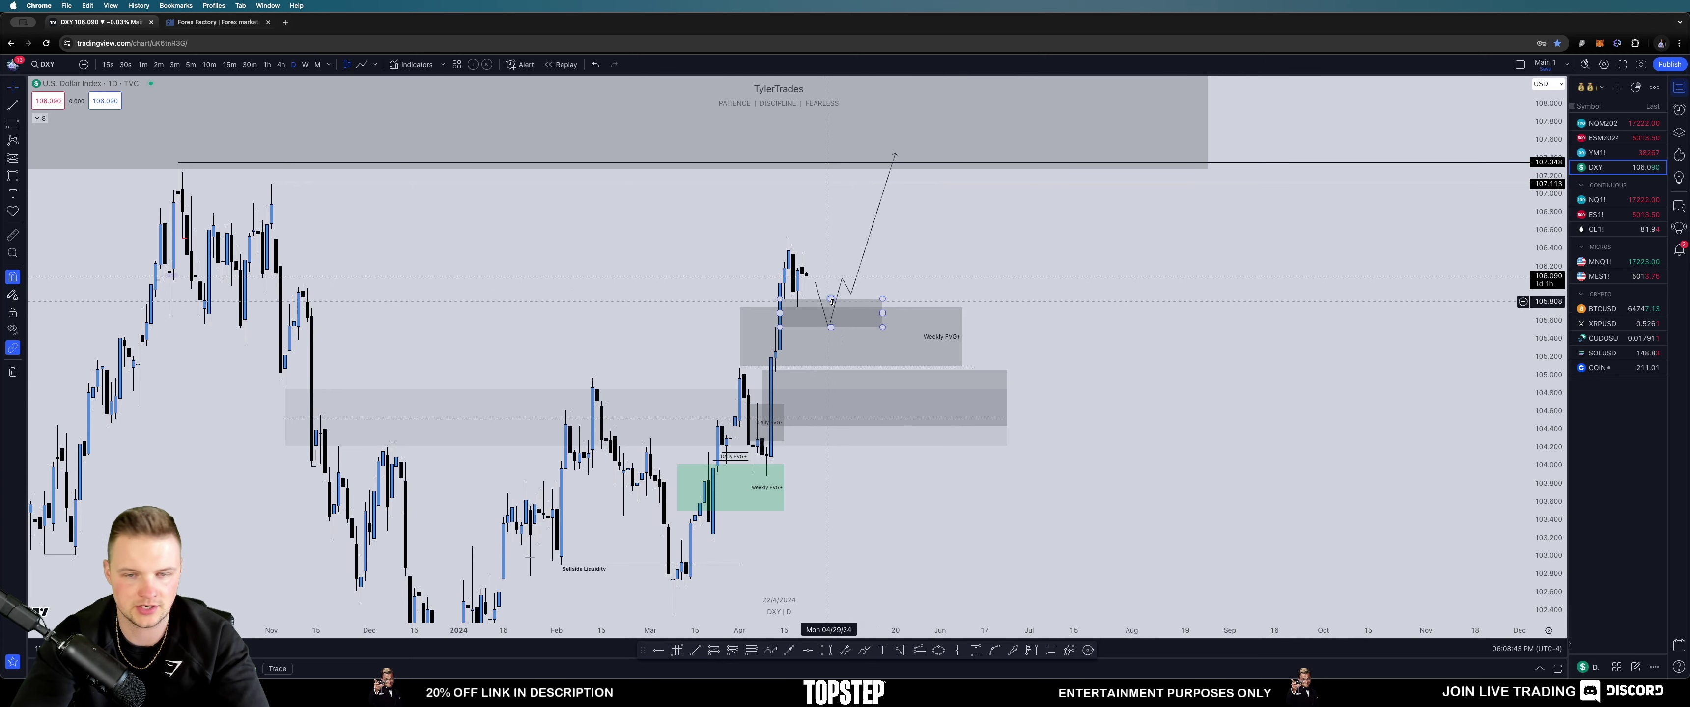
pyautogui.moveTo(937, 279)
pyautogui.mouseDown()
pyautogui.moveTo(961, 325)
pyautogui.moveTo(862, 285)
pyautogui.moveTo(925, 294)
pyautogui.mouseUp()
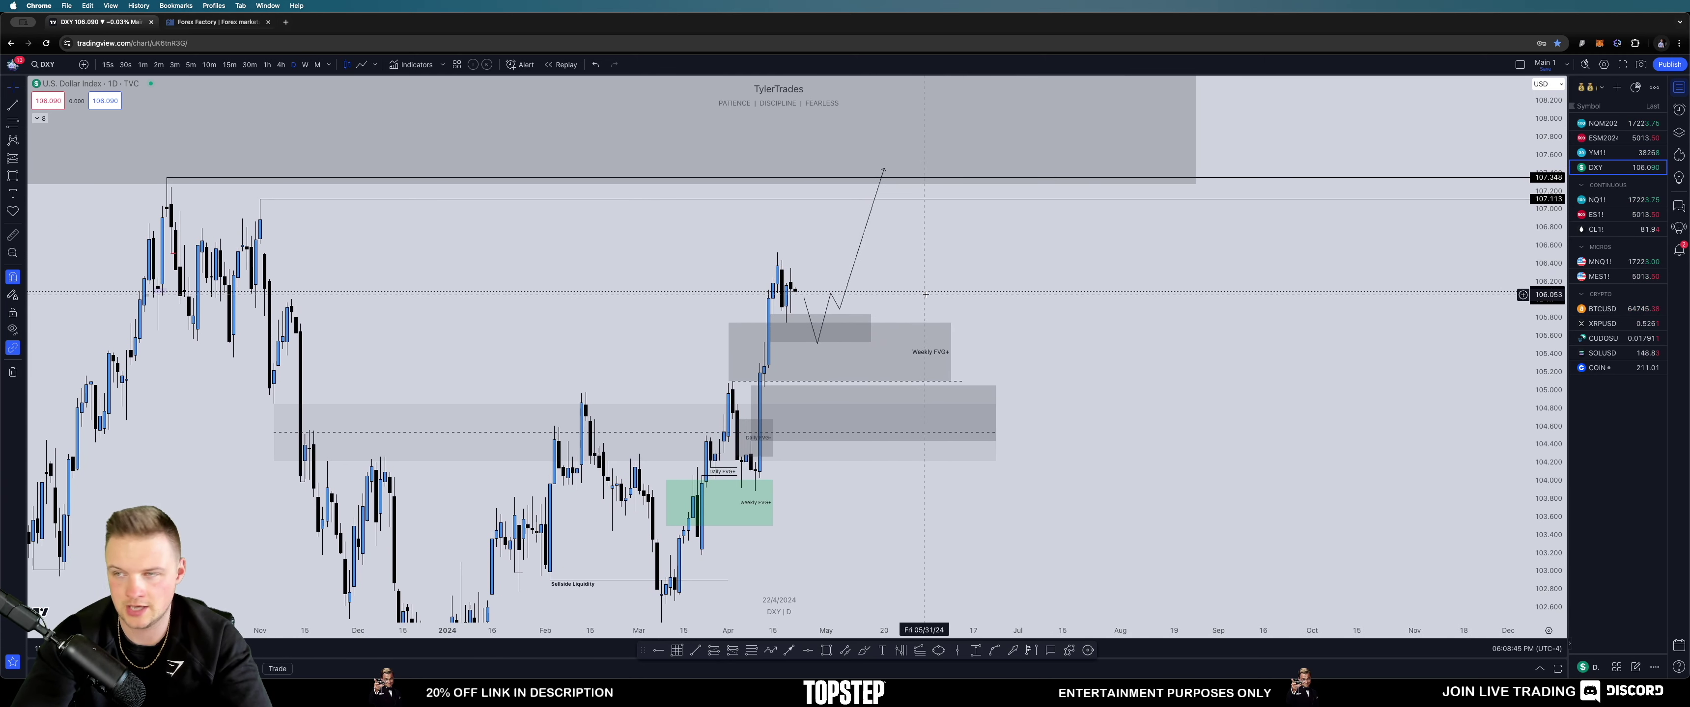
# Step: Open the NQM2024 Nasdaq futures chart from the watchlist and frame its daily candles
pyautogui.click(1604, 124)
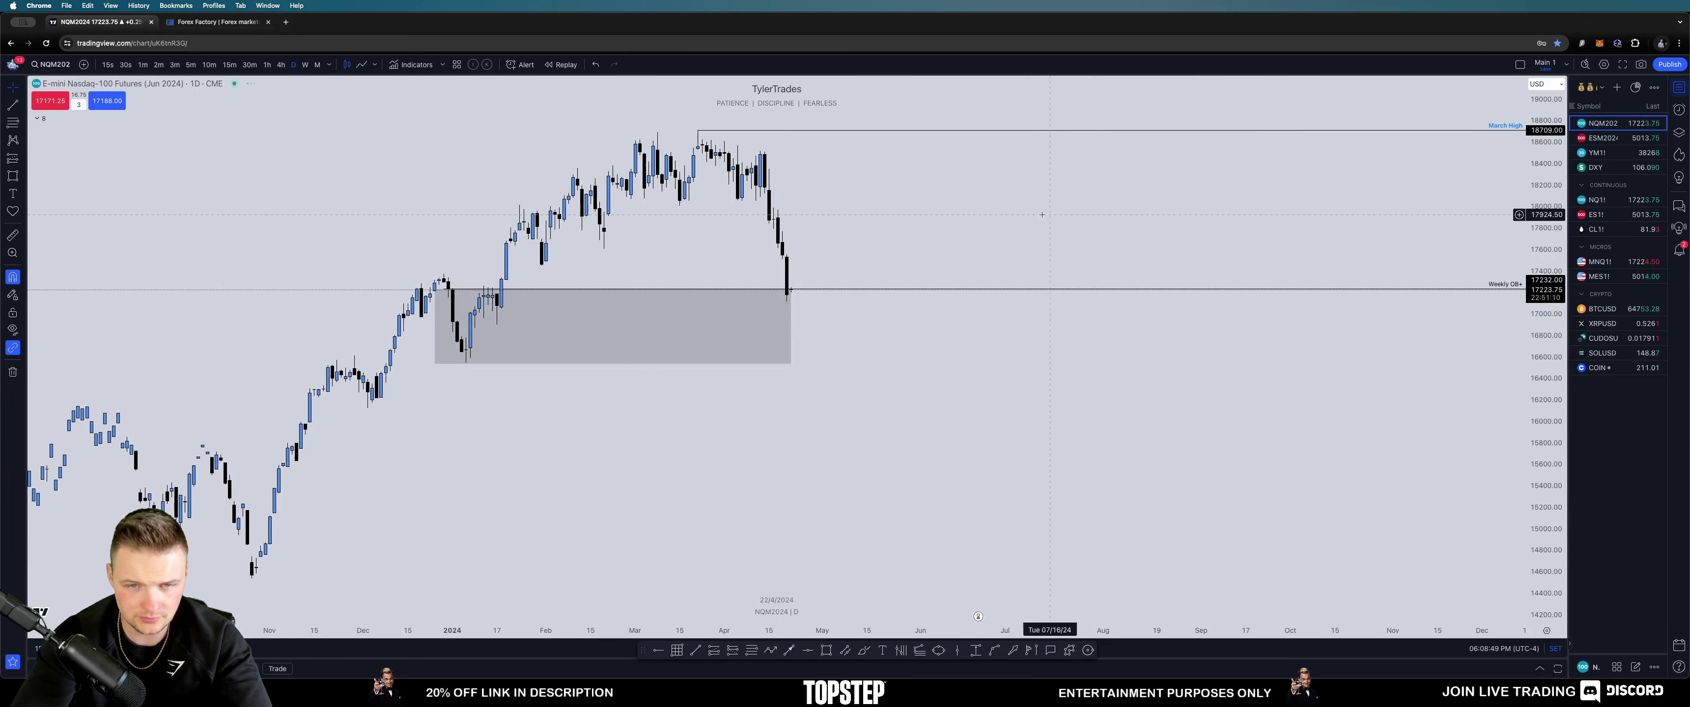
pyautogui.scroll(-2, 1076, 218)
pyautogui.moveTo(1076, 212); pyautogui.dragTo(1086, 244)
pyautogui.moveTo(1543, 411); pyautogui.dragTo(1534, 294)
pyautogui.scroll(1, 1128, 177)
pyautogui.moveTo(1123, 174); pyautogui.dragTo(1155, 250)
# Step: Switch NQM2024 to monthly candles with 1M and frame the larger trend
pyautogui.write('1M')
pyautogui.press('Return')
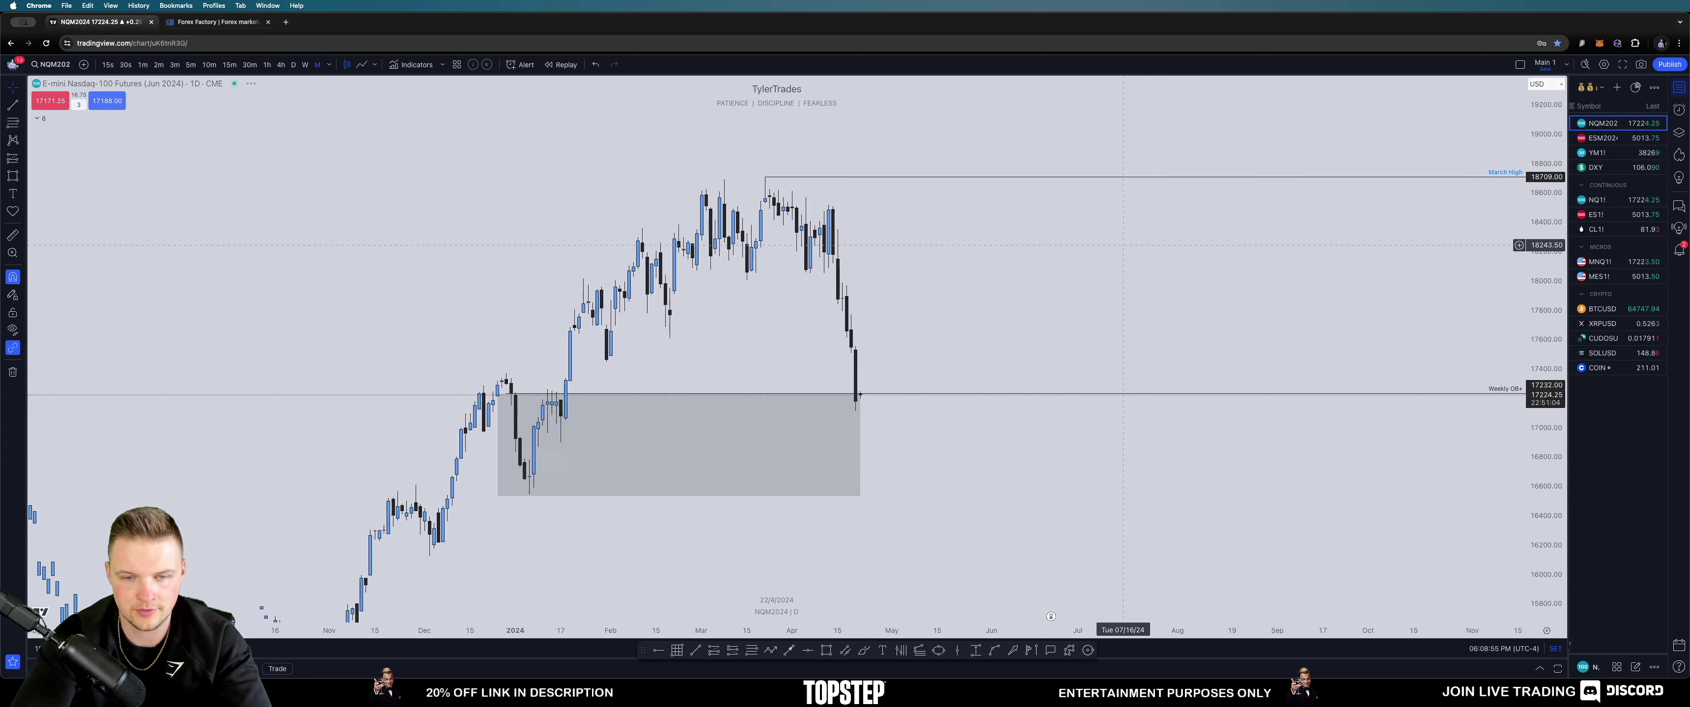
pyautogui.scroll(4, 986, 246)
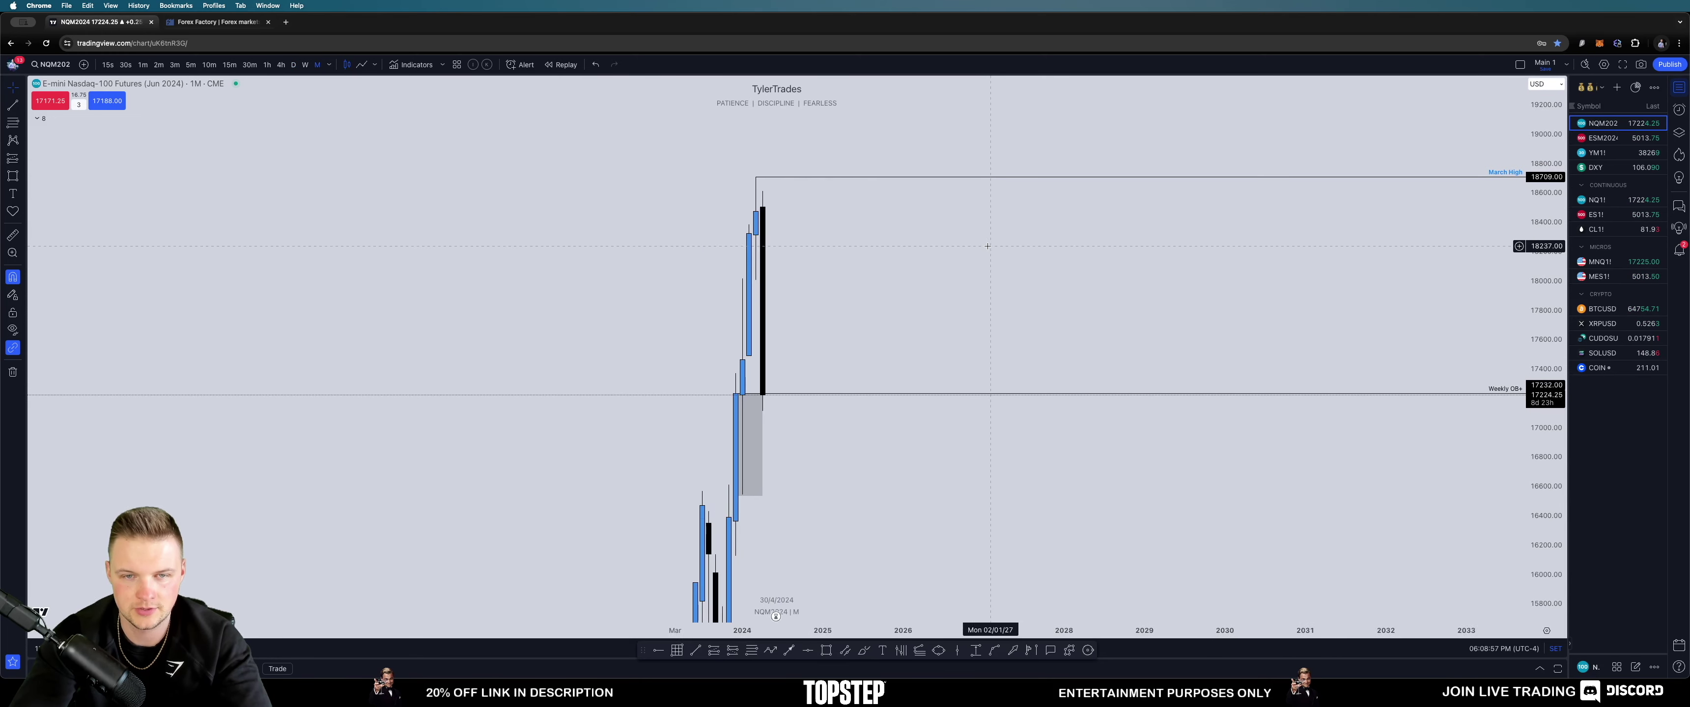
pyautogui.moveTo(1543, 229); pyautogui.dragTo(1543, 348)
pyautogui.scroll(3, 886, 238)
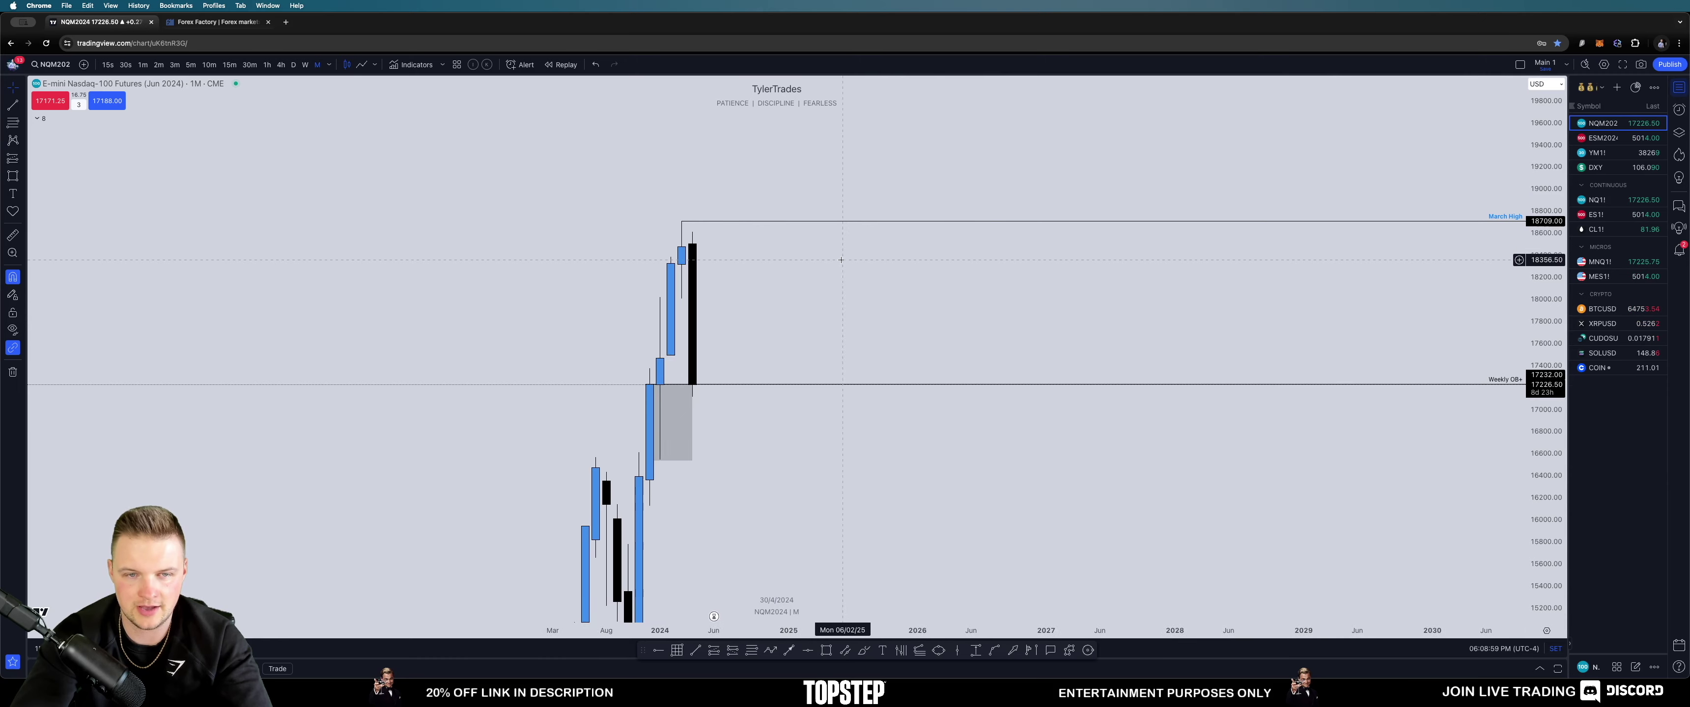
pyautogui.moveTo(841, 257); pyautogui.dragTo(973, 249)
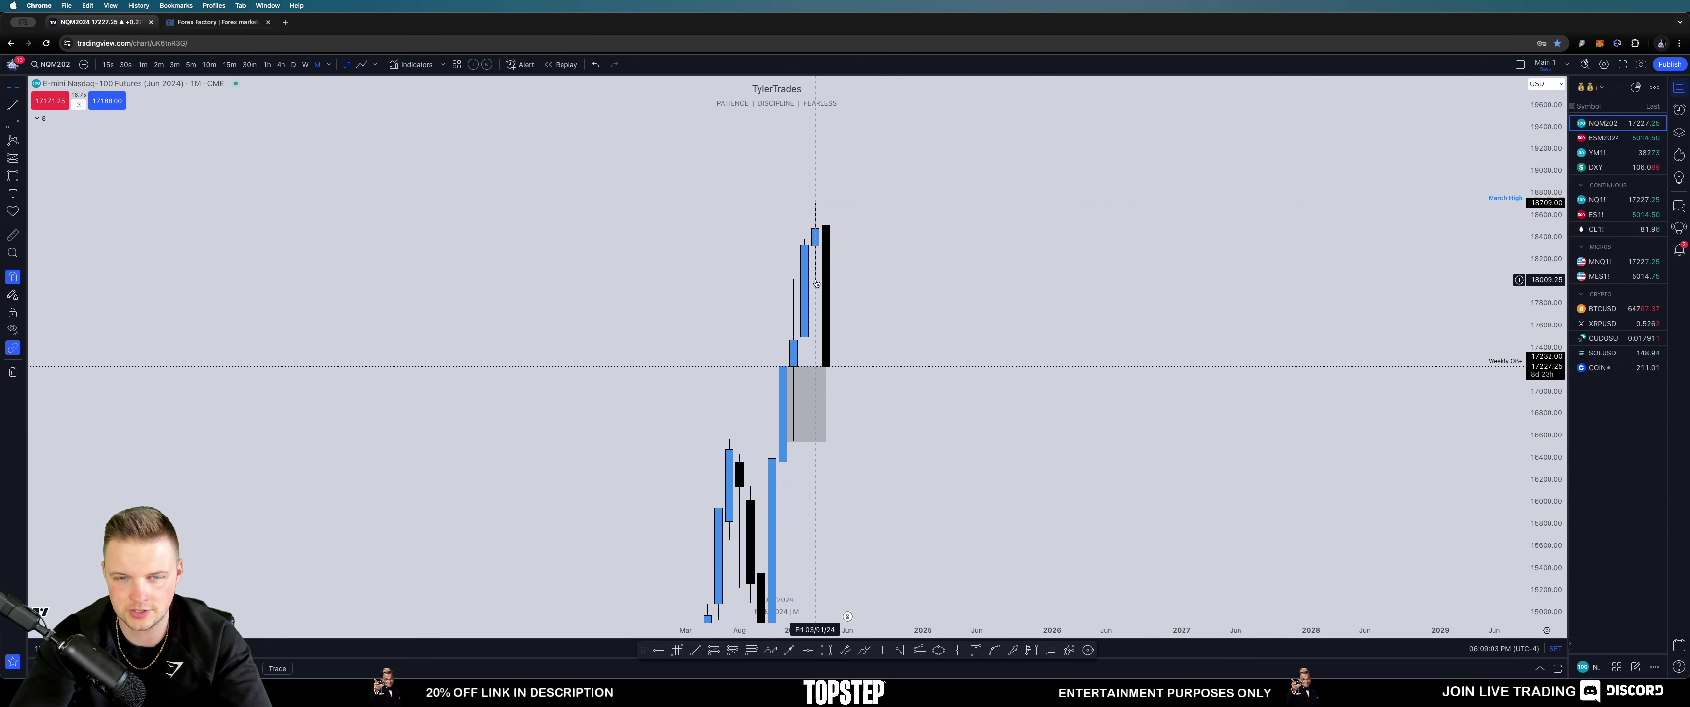
pyautogui.moveTo(829, 281)
pyautogui.mouseDown()
pyautogui.moveTo(798, 278)
pyautogui.moveTo(814, 260)
pyautogui.mouseUp()
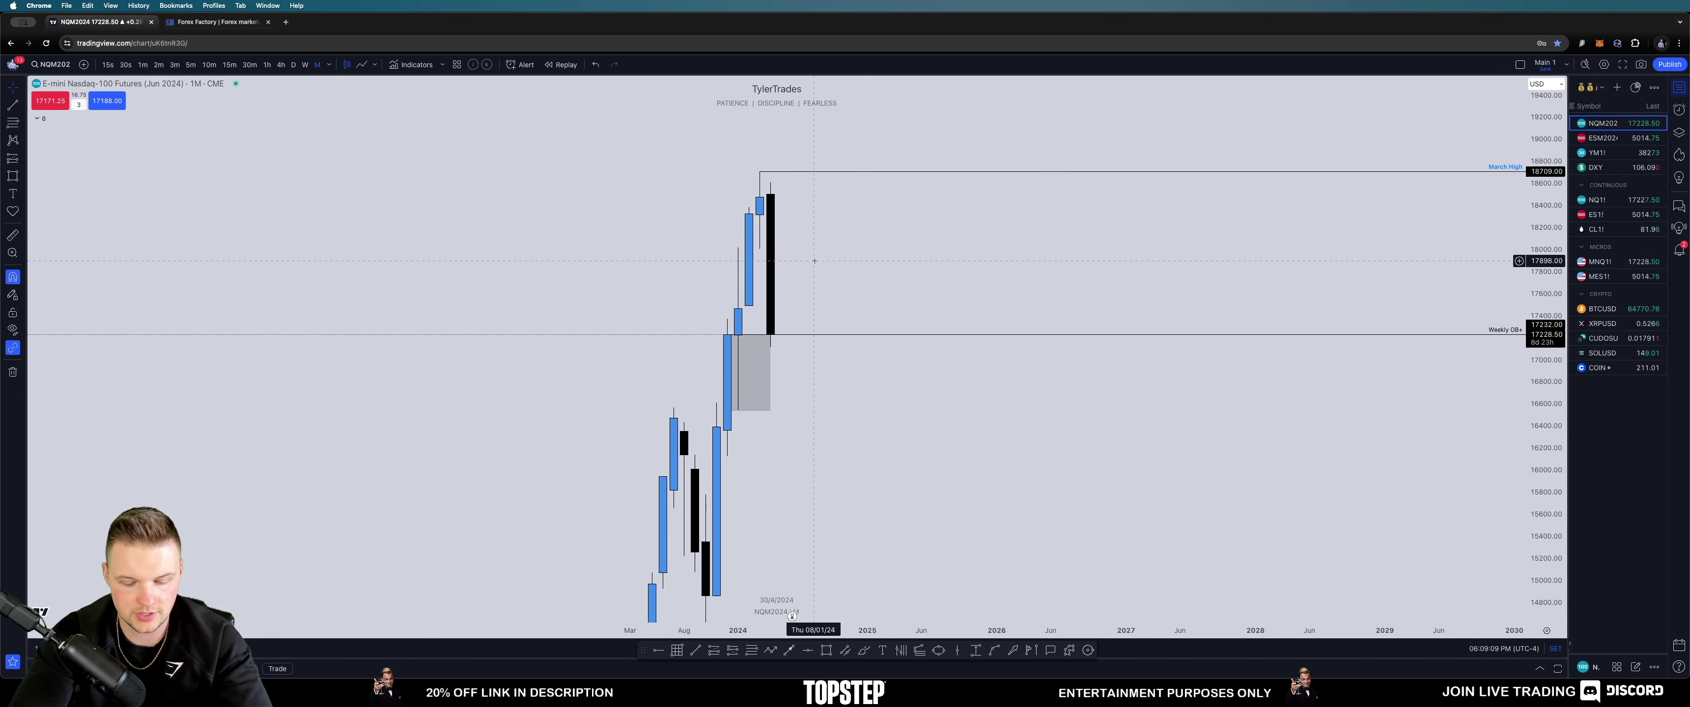
# Step: Switch NQM2024 to weekly candles with 1W and frame the recent candles
pyautogui.write('1w')
pyautogui.press('Return')
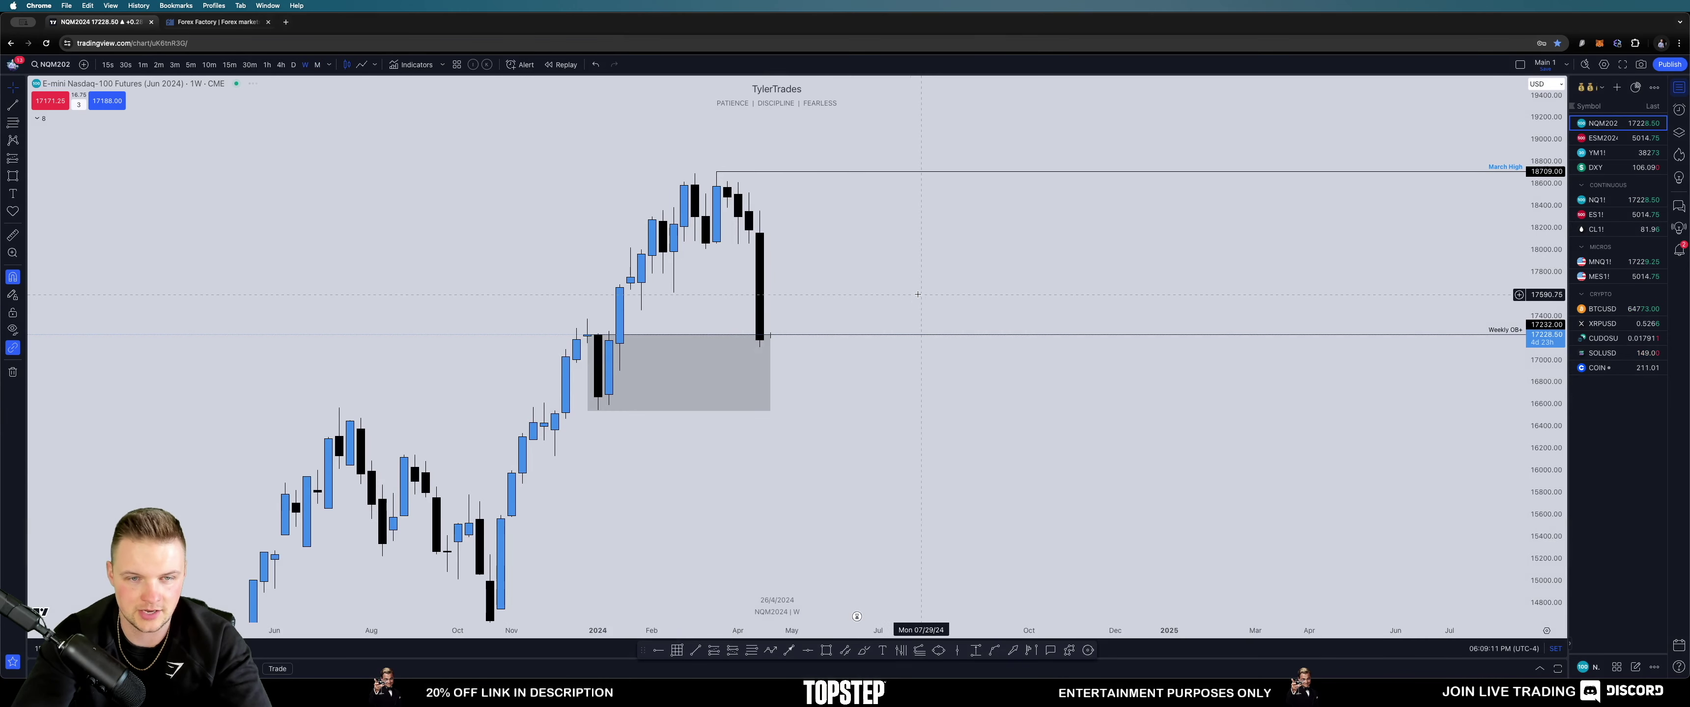
pyautogui.scroll(3, 923, 287)
pyautogui.moveTo(913, 285); pyautogui.dragTo(1071, 300)
pyautogui.moveTo(1547, 455); pyautogui.dragTo(1546, 397)
pyautogui.moveTo(965, 340); pyautogui.dragTo(973, 356)
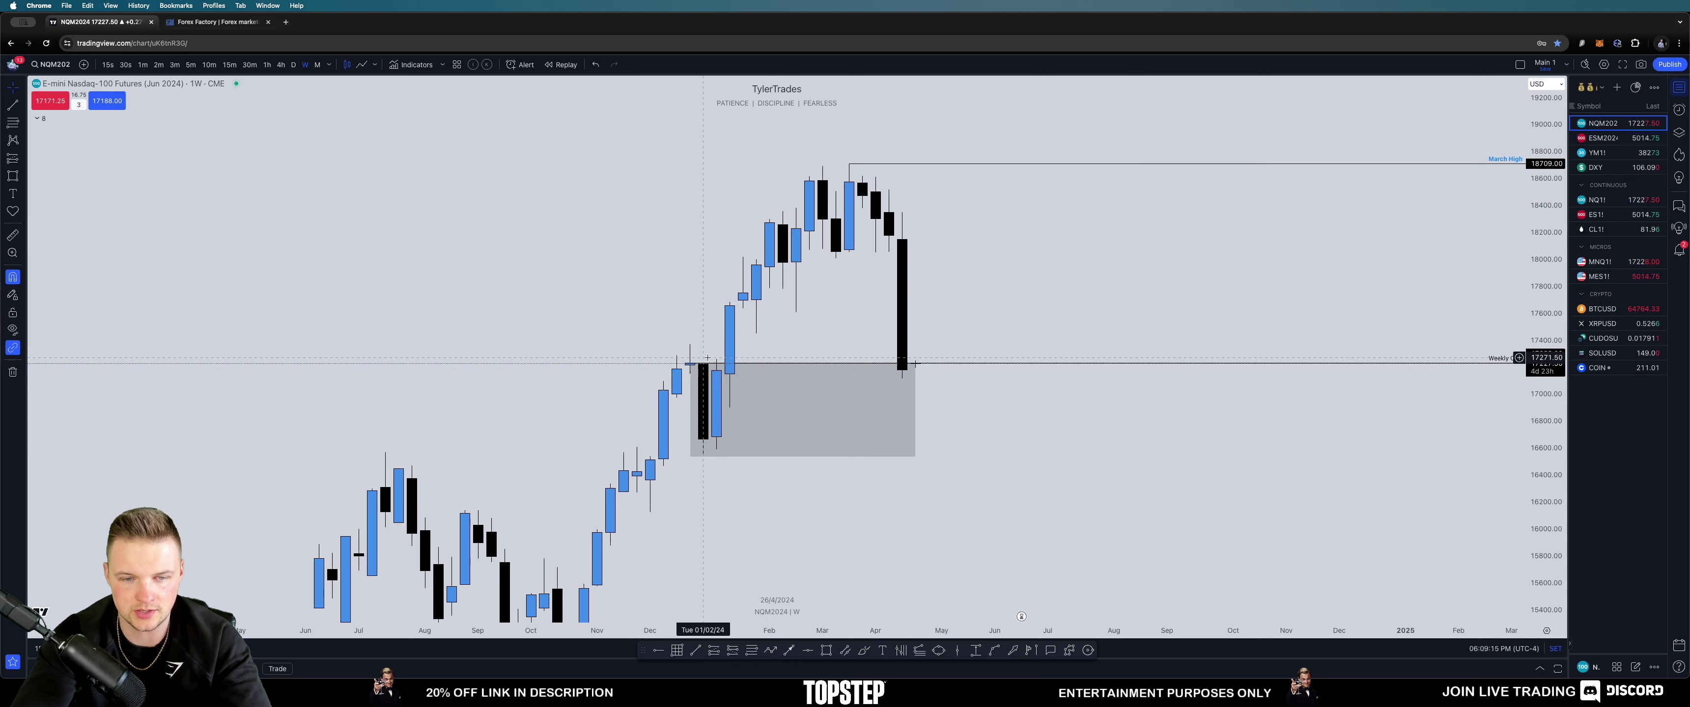
pyautogui.moveTo(983, 420); pyautogui.dragTo(982, 404)
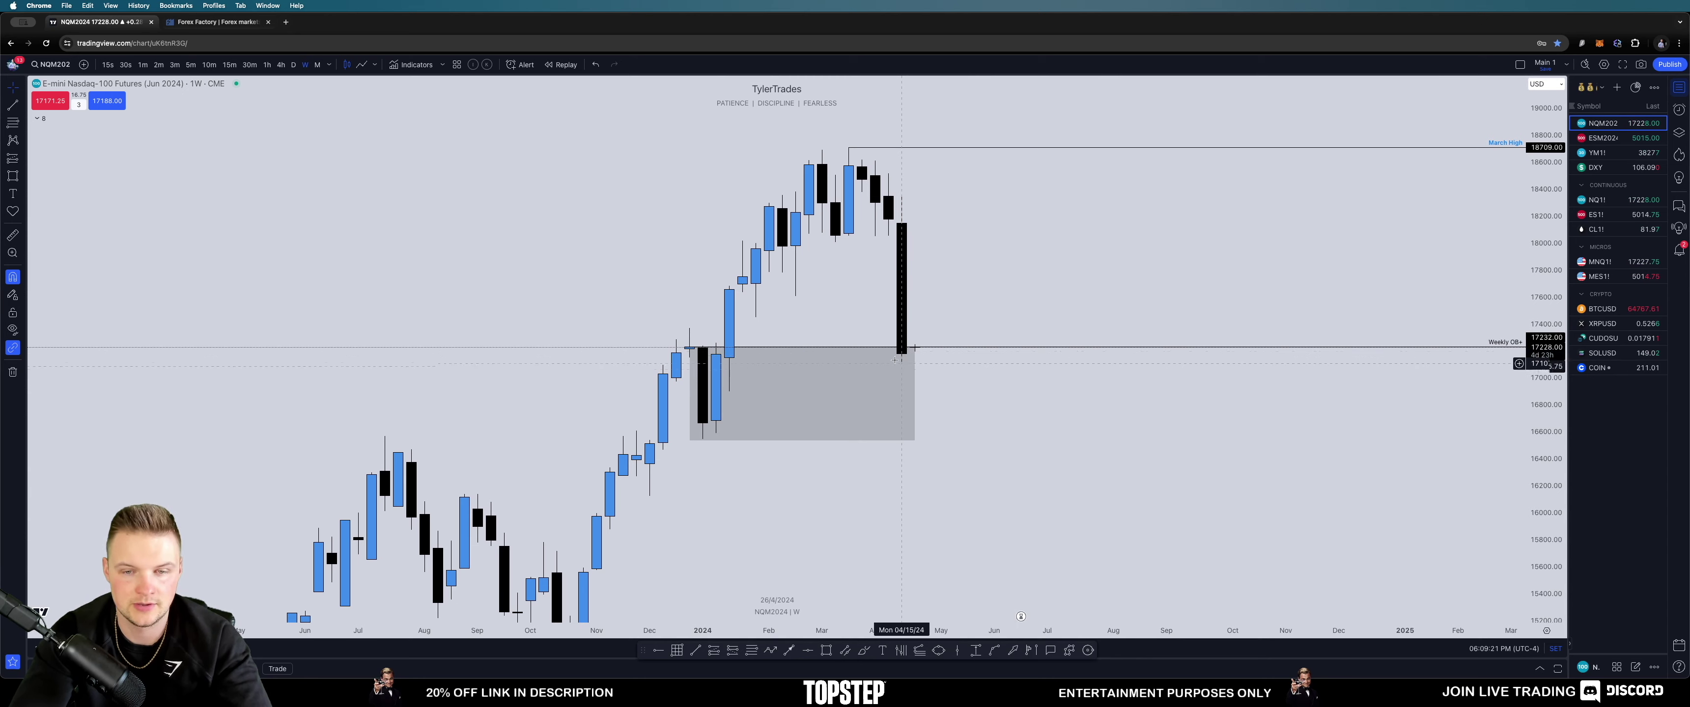
# Step: Extend the grey Weekly OB+ zone two bars further right
pyautogui.moveTo(915, 394); pyautogui.dragTo(941, 396)
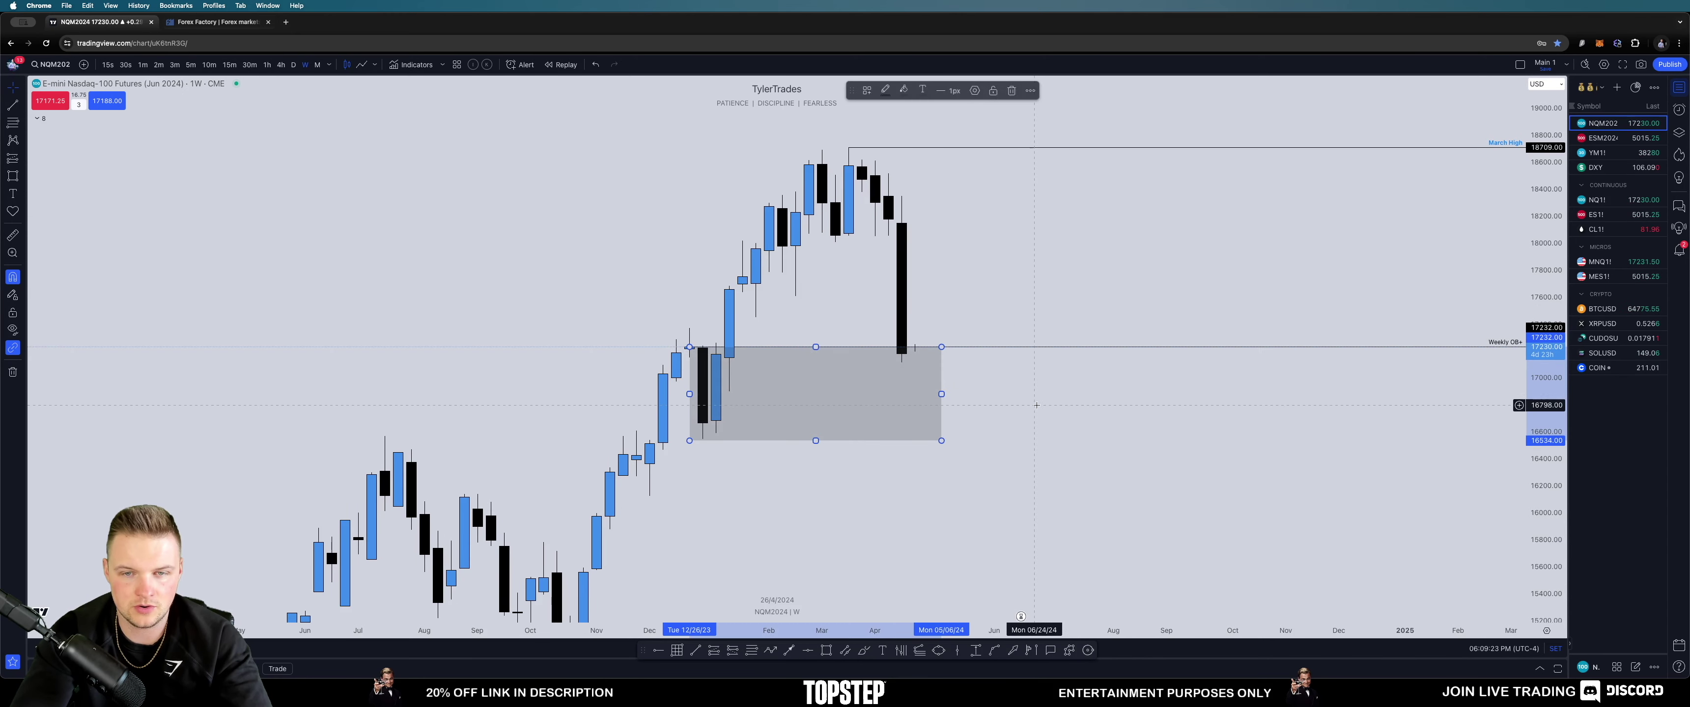
pyautogui.moveTo(1048, 404); pyautogui.dragTo(1037, 389)
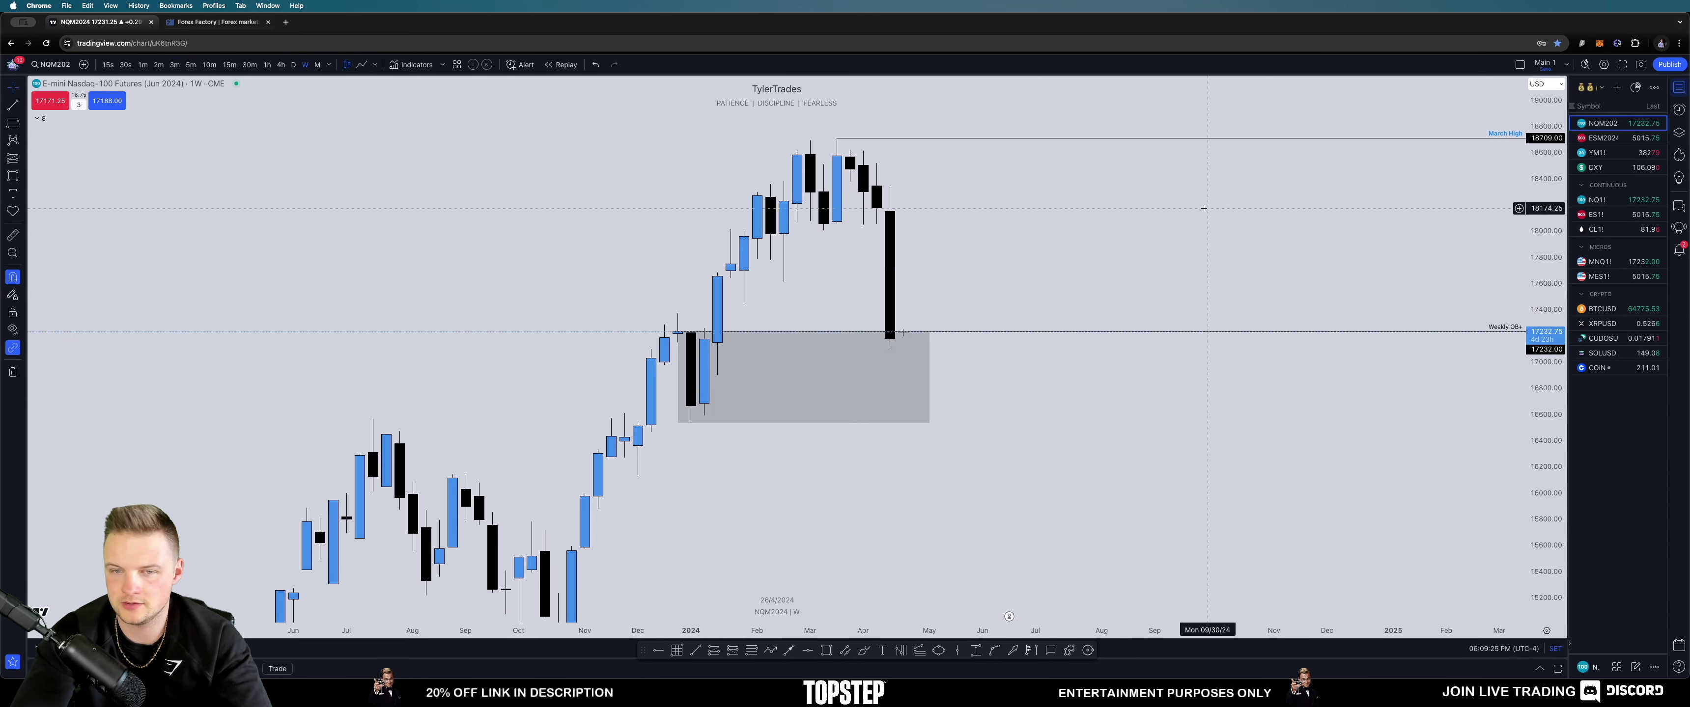
pyautogui.moveTo(1207, 209); pyautogui.dragTo(1210, 254)
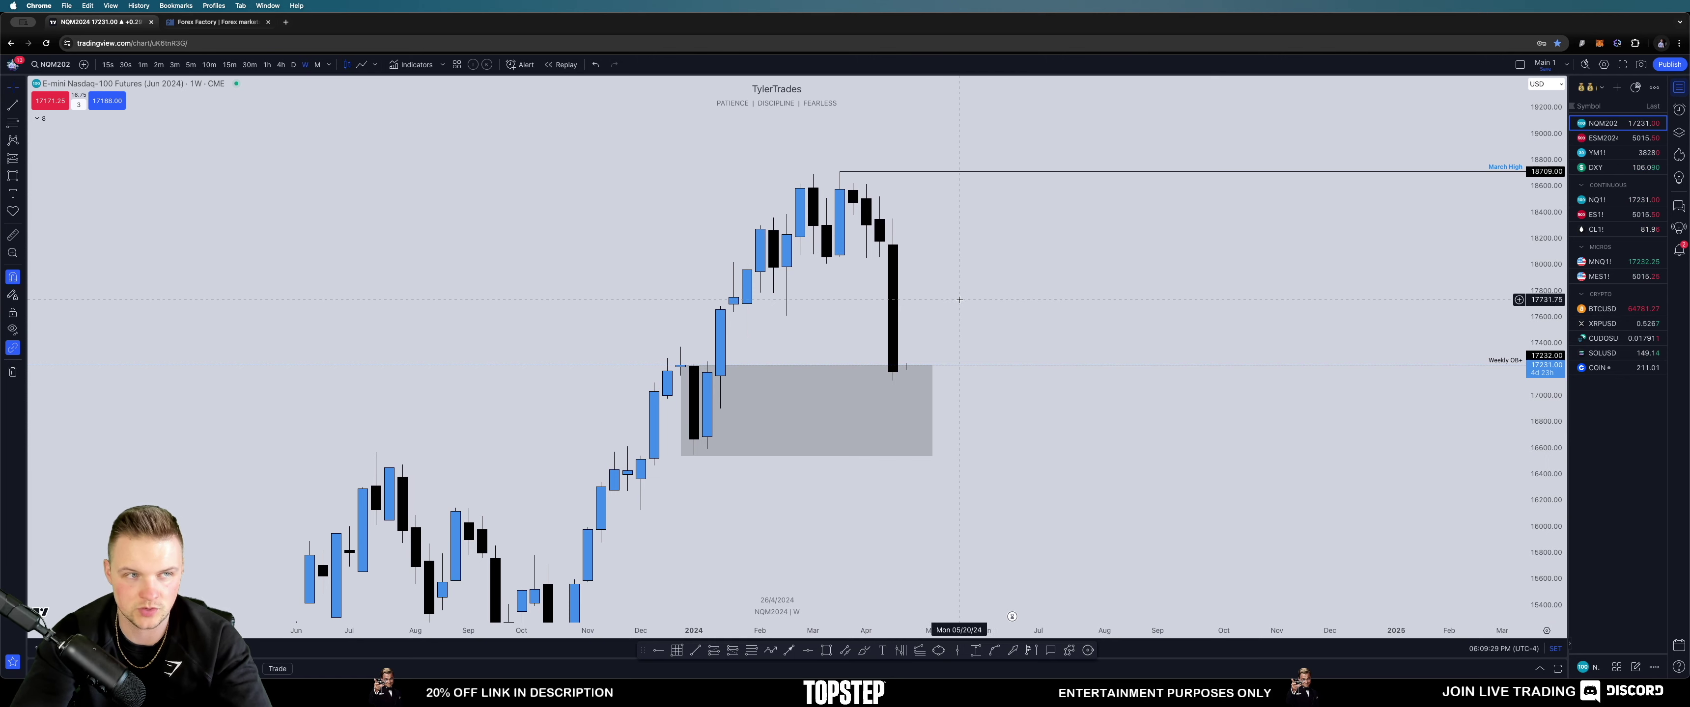
# Step: Check the Weekly OB+ zone and March High line on daily candles with 1D
pyautogui.write('1d')
pyautogui.press('Return')
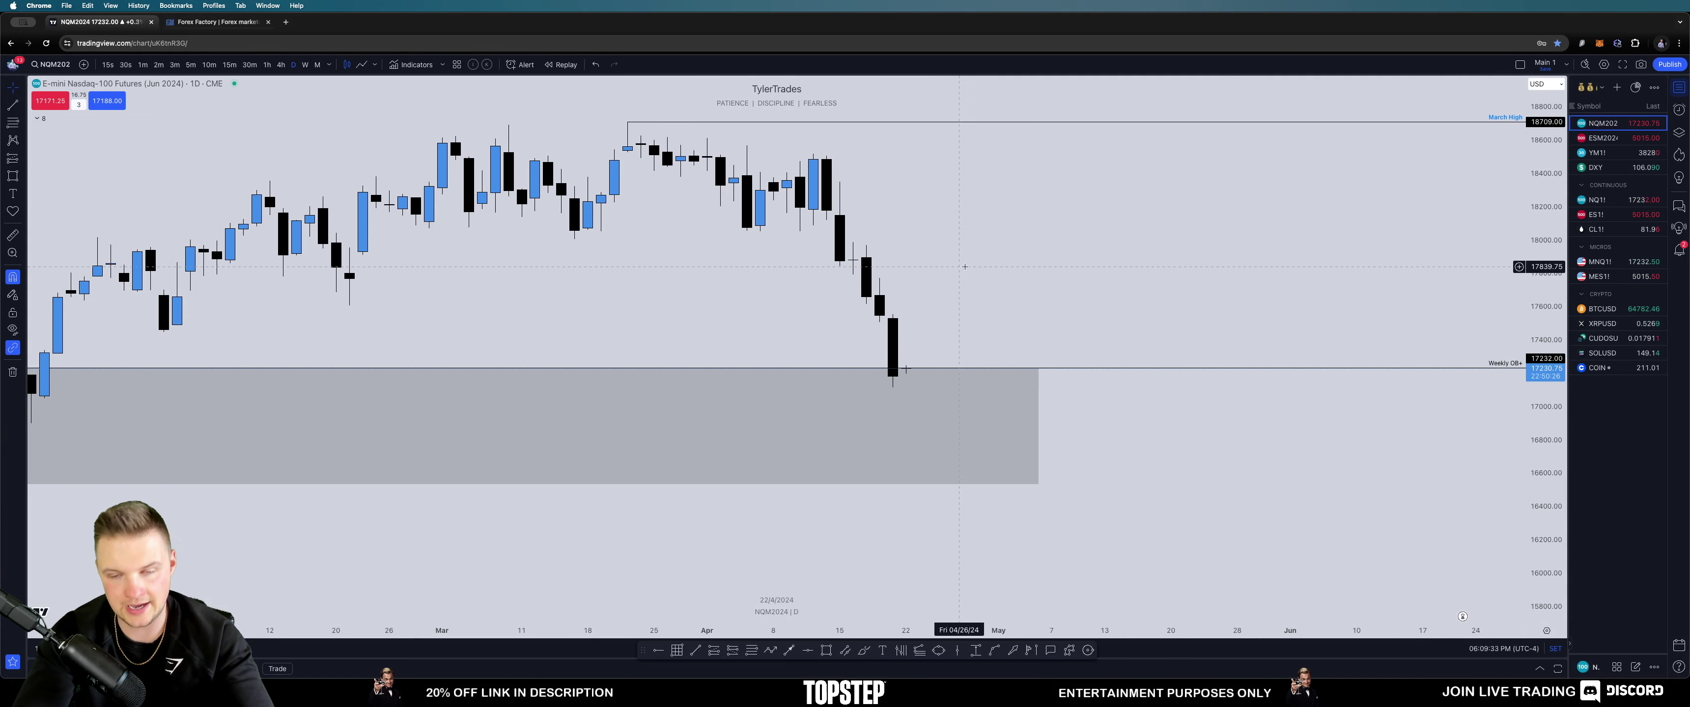
pyautogui.moveTo(978, 264); pyautogui.dragTo(930, 263)
pyautogui.moveTo(1545, 460); pyautogui.dragTo(1545, 330)
pyautogui.scroll(-3, 1359, 326)
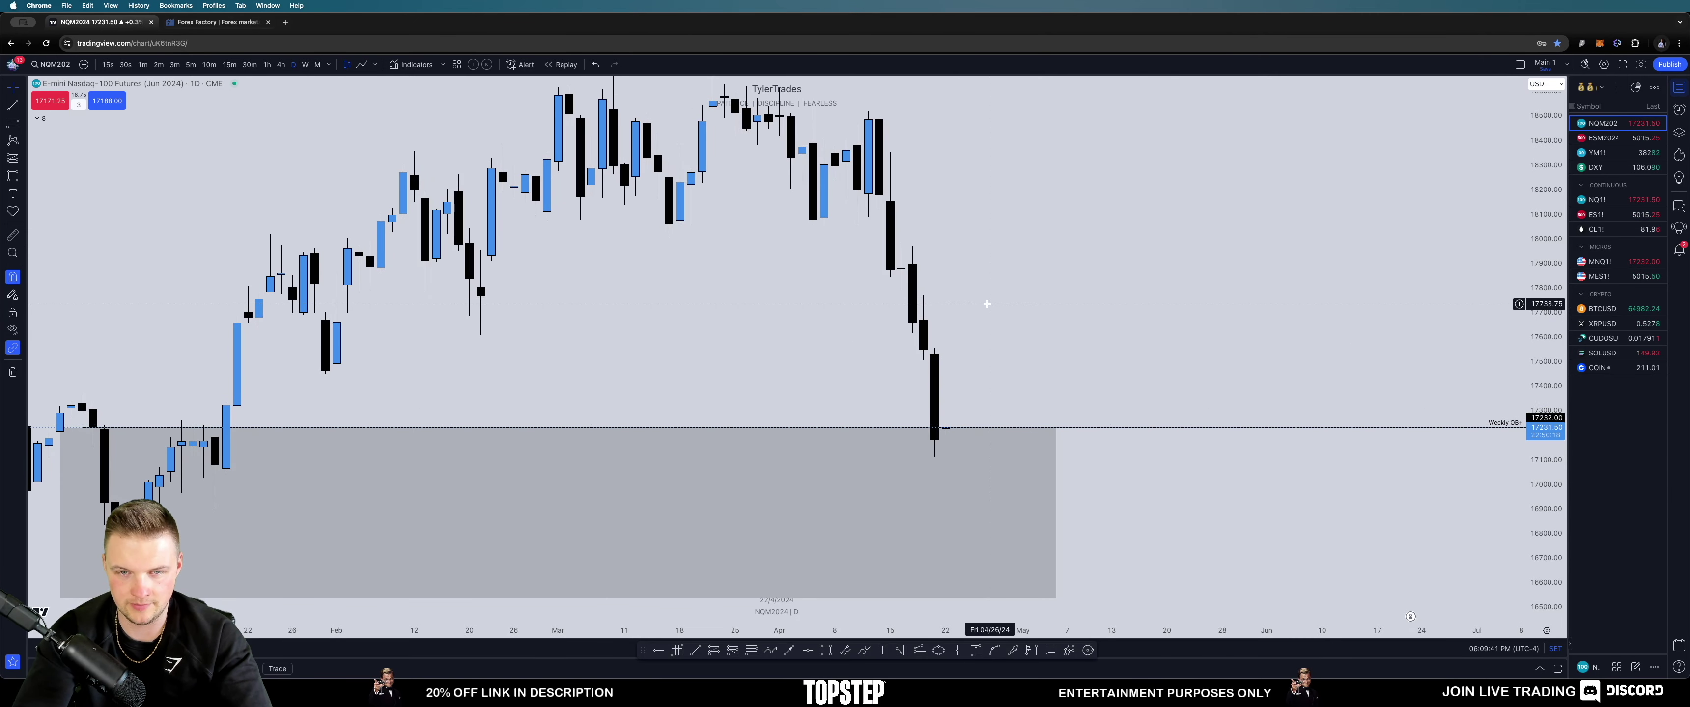
pyautogui.moveTo(989, 305); pyautogui.dragTo(965, 340)
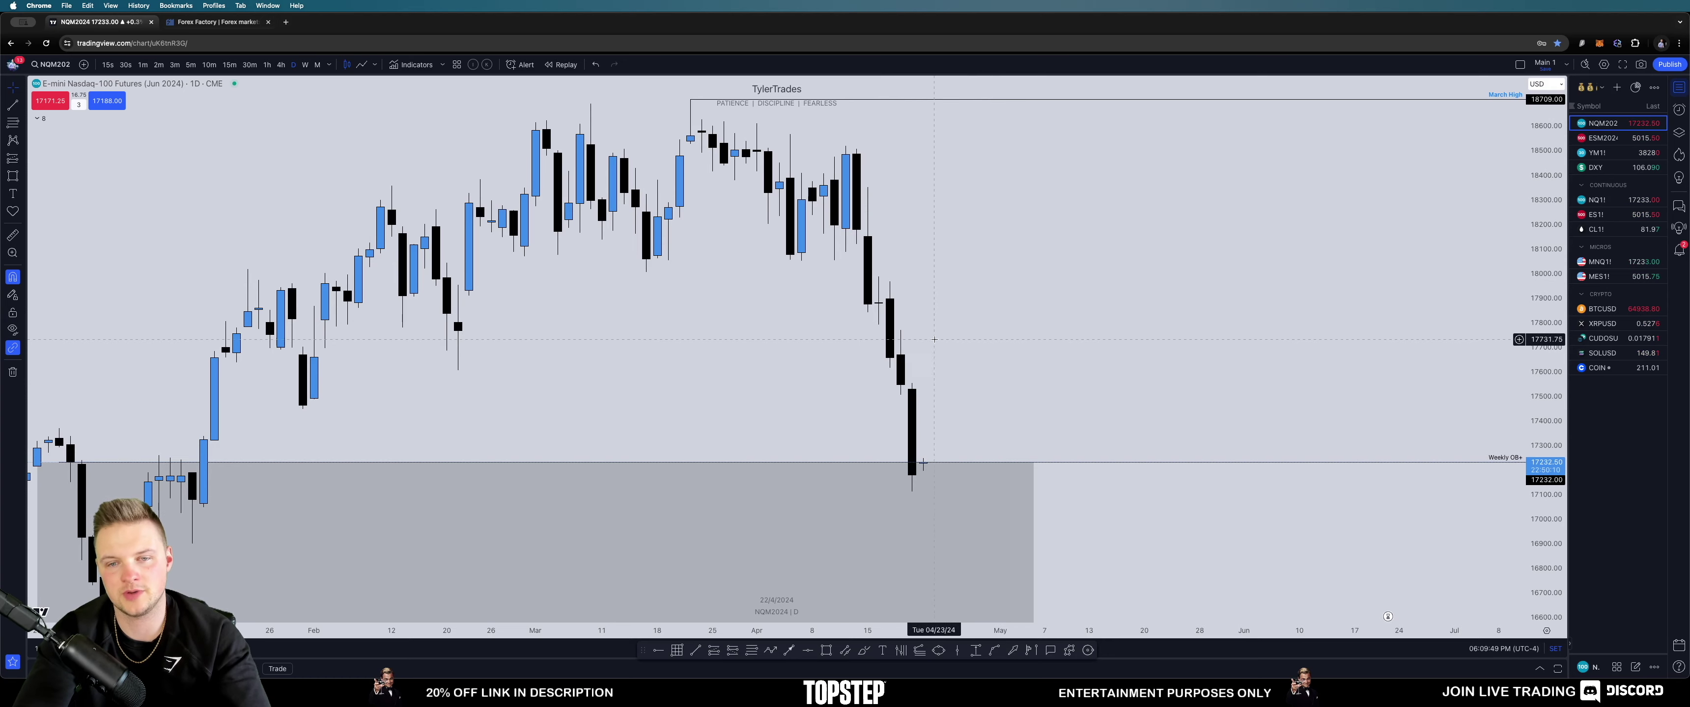
pyautogui.moveTo(1110, 387); pyautogui.dragTo(1096, 232)
pyautogui.scroll(-3, 1096, 234)
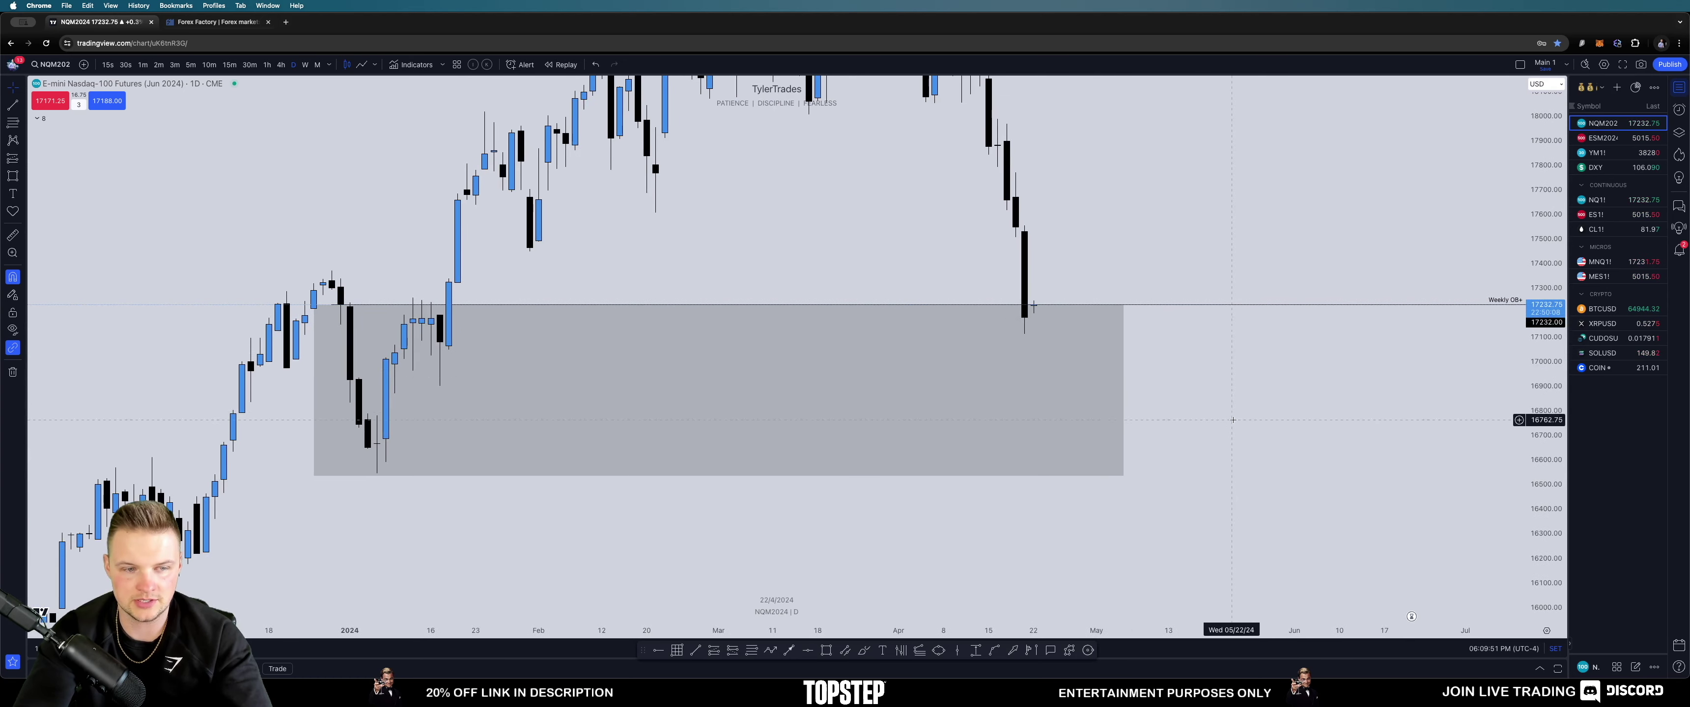
pyautogui.moveTo(1232, 419); pyautogui.dragTo(1230, 343)
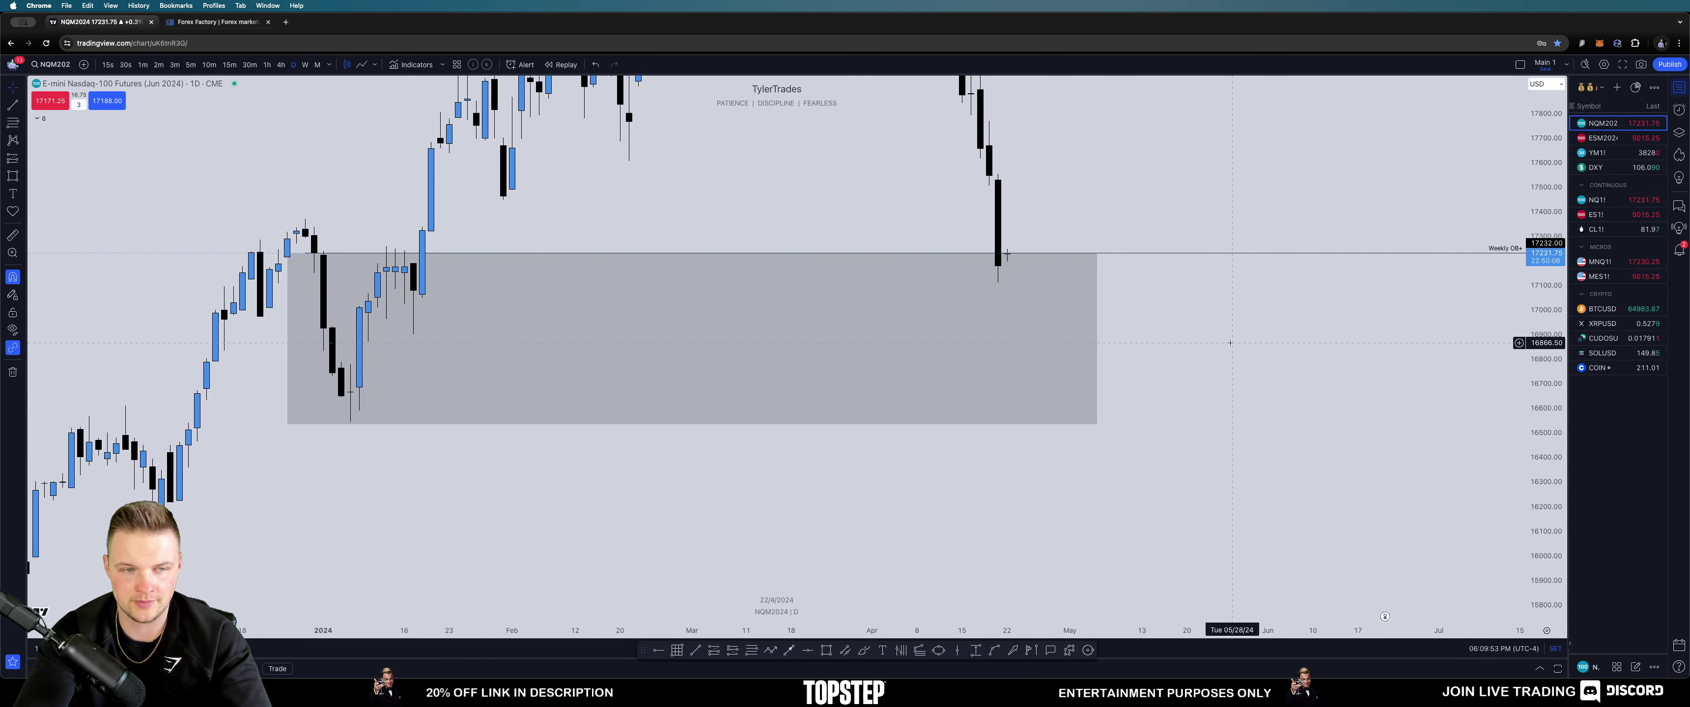
pyautogui.scroll(-2, 1230, 342)
# Step: Return NQM2024 to weekly candles with 1W and recentre the view
pyautogui.write('1w')
pyautogui.press('Return')
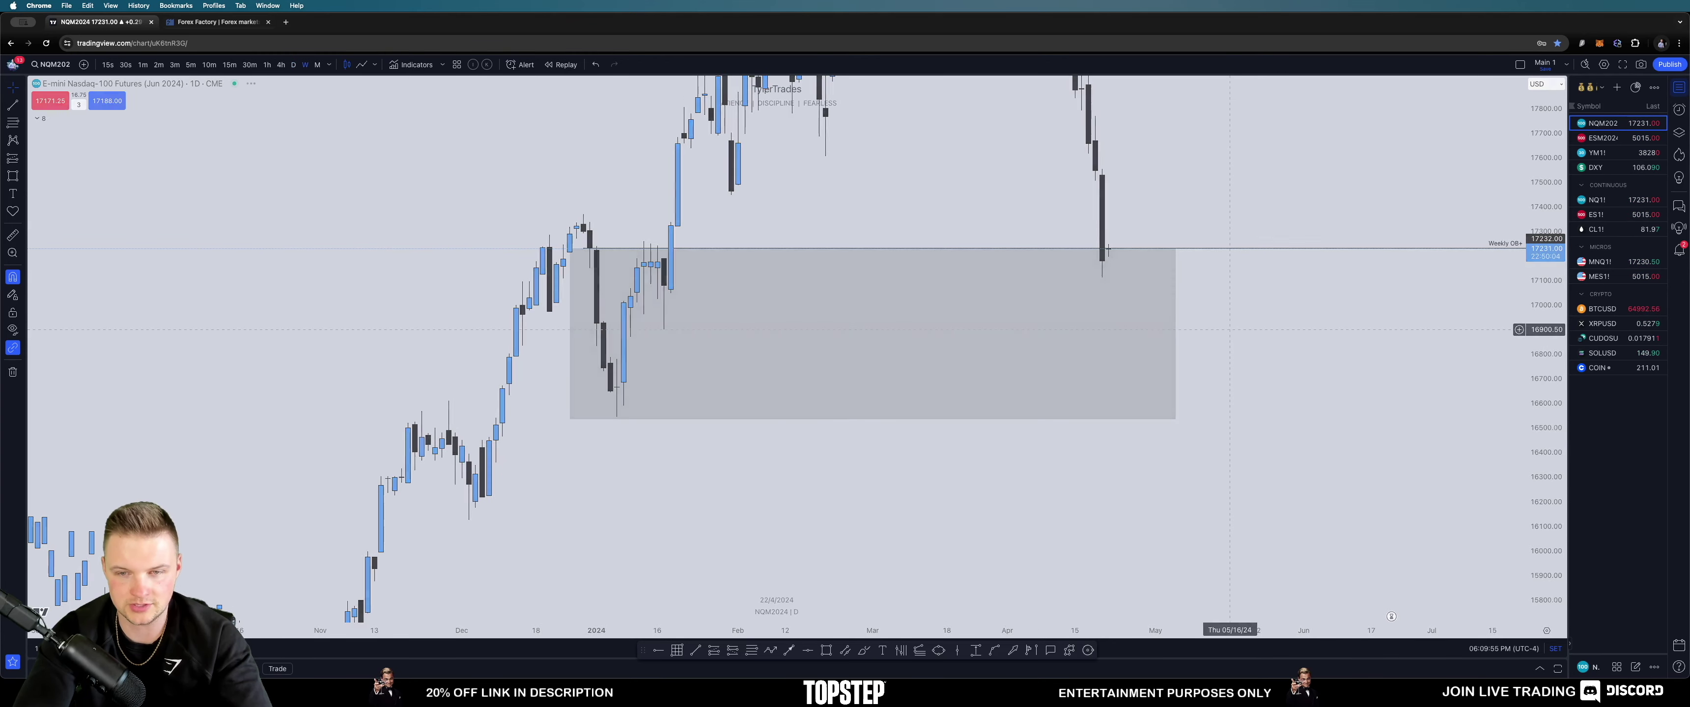
pyautogui.moveTo(1297, 166); pyautogui.dragTo(1218, 181)
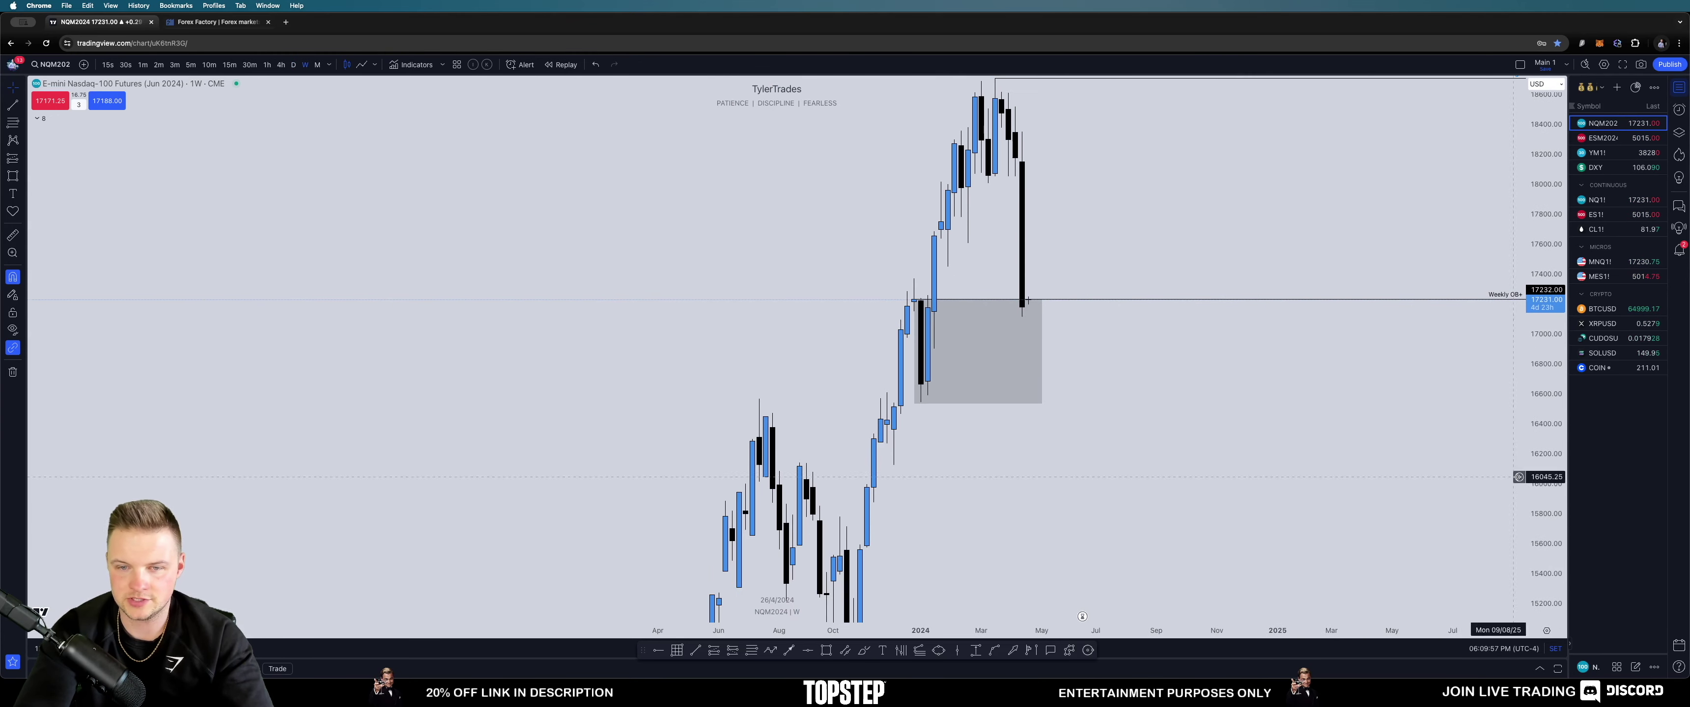
pyautogui.moveTo(1113, 338); pyautogui.dragTo(1074, 231)
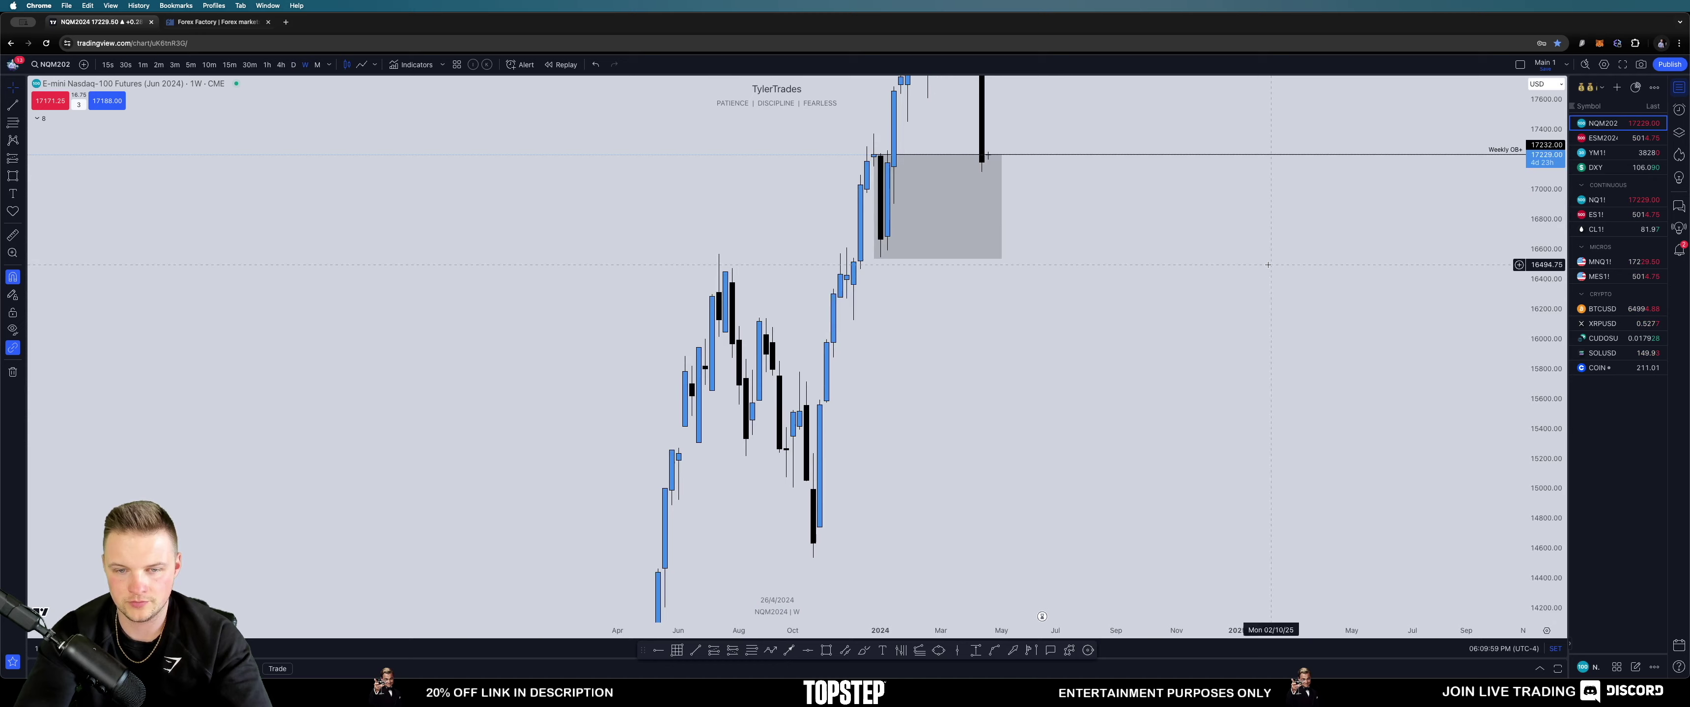
pyautogui.moveTo(1306, 266); pyautogui.dragTo(1301, 294)
# Step: On monthly candles, draw a grey zone near 16000 and shorten its right side
pyautogui.write('M')
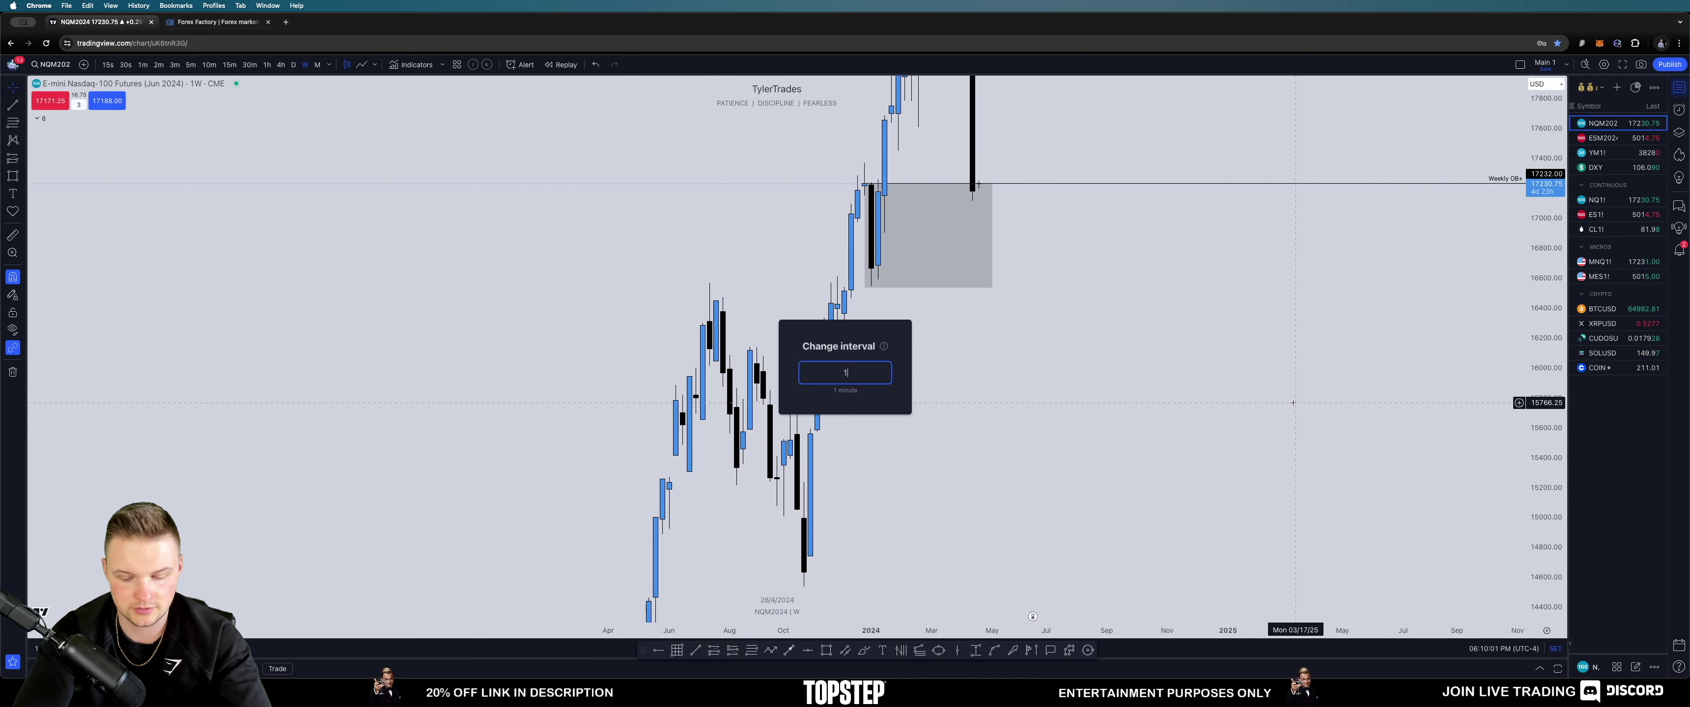
pyautogui.press('Return')
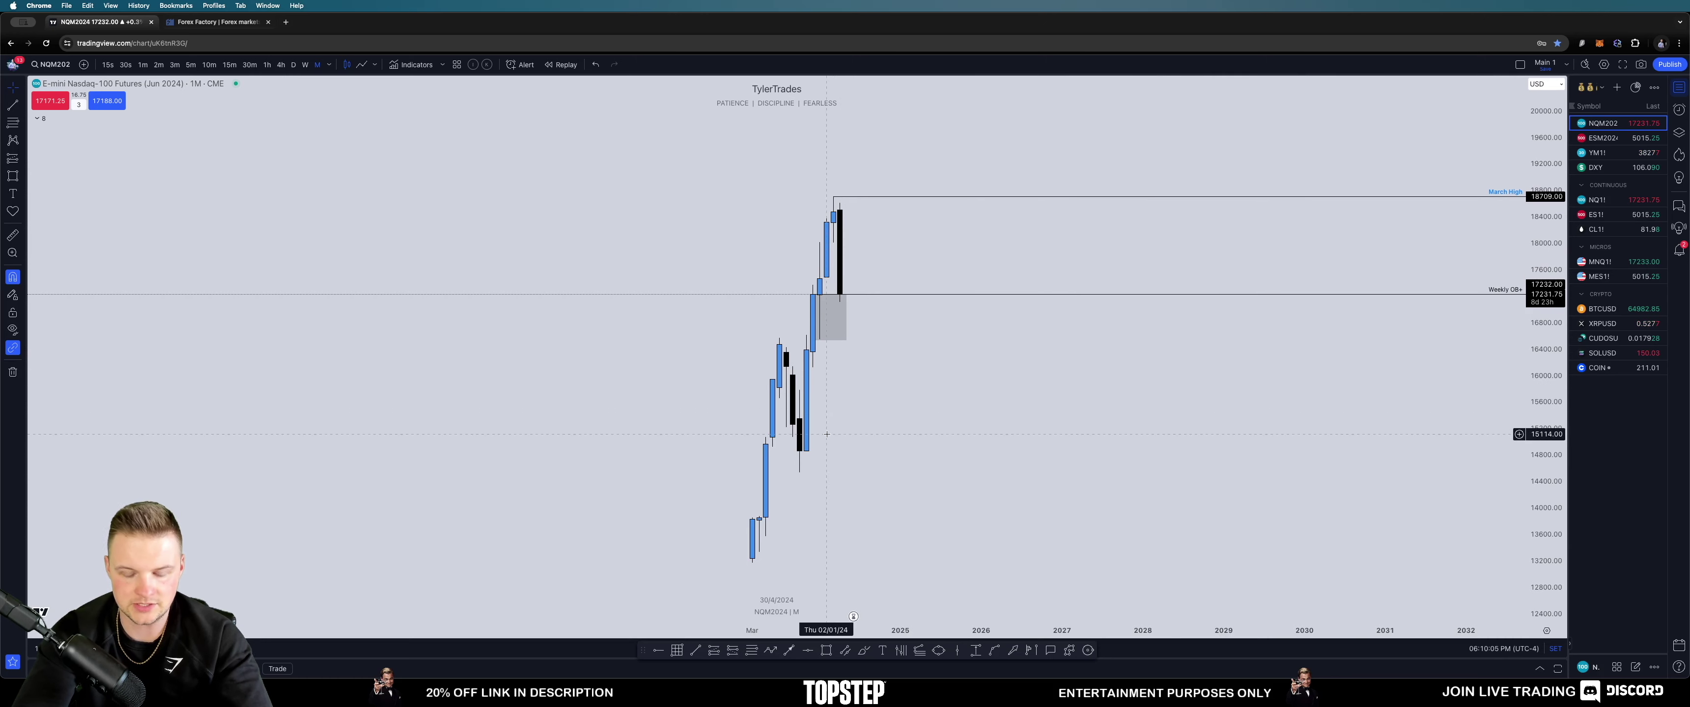
pyautogui.click(826, 651)
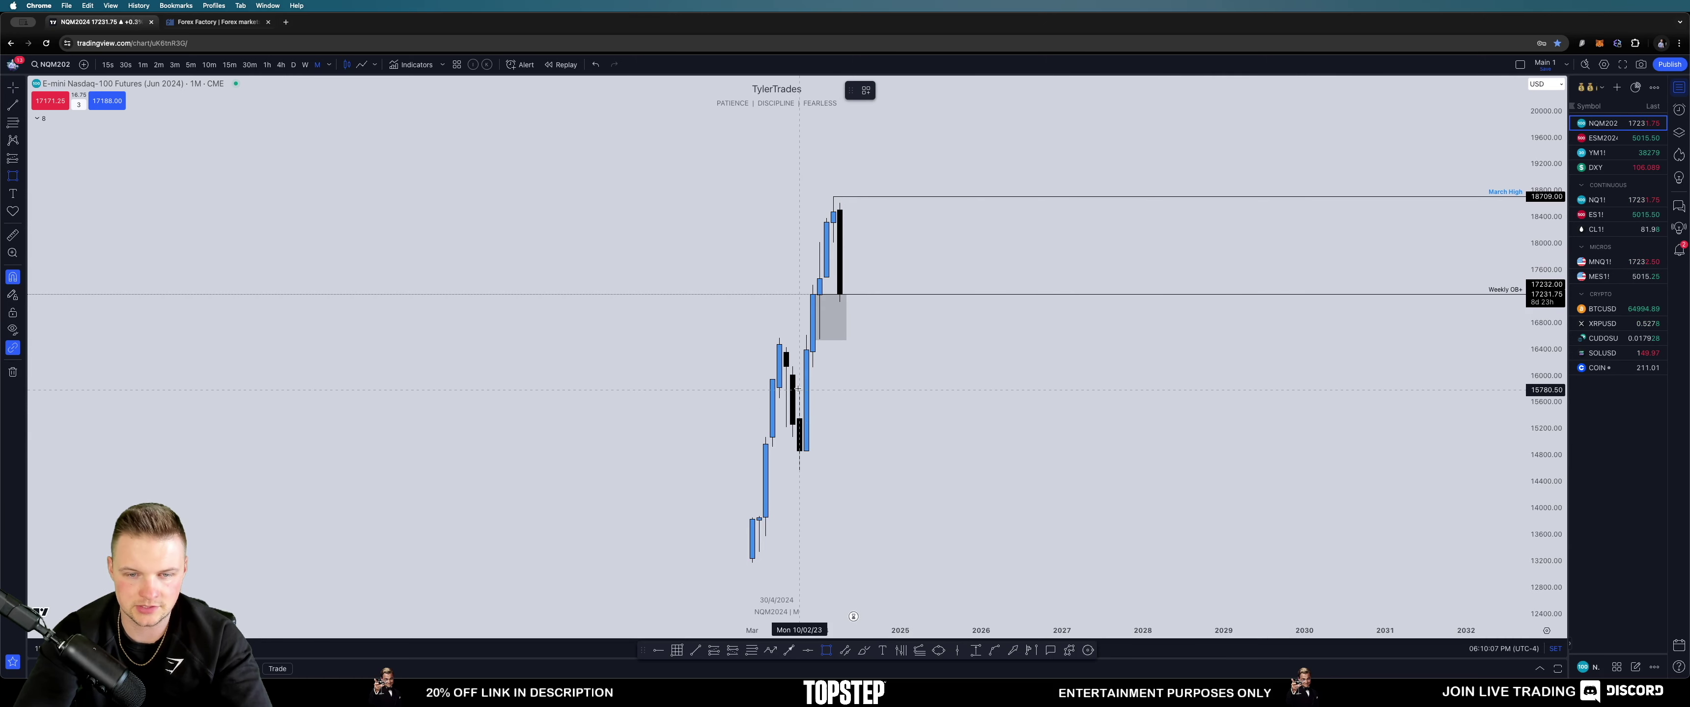
pyautogui.moveTo(797, 389)
pyautogui.mouseDown()
pyautogui.moveTo(1008, 360)
pyautogui.moveTo(1026, 389)
pyautogui.moveTo(935, 390)
pyautogui.mouseUp()
pyautogui.click(1030, 367)
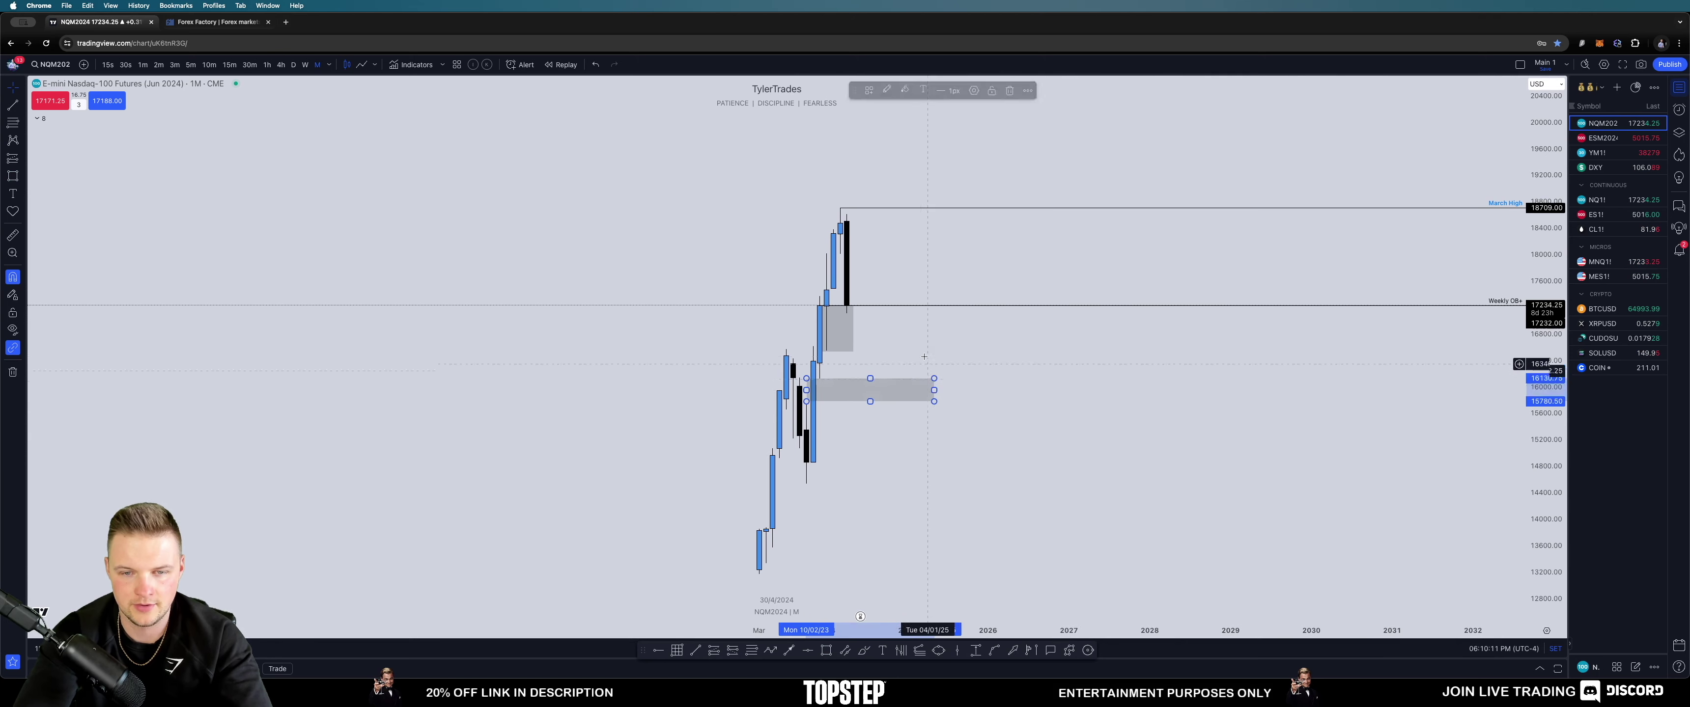
pyautogui.moveTo(880, 333); pyautogui.dragTo(919, 347)
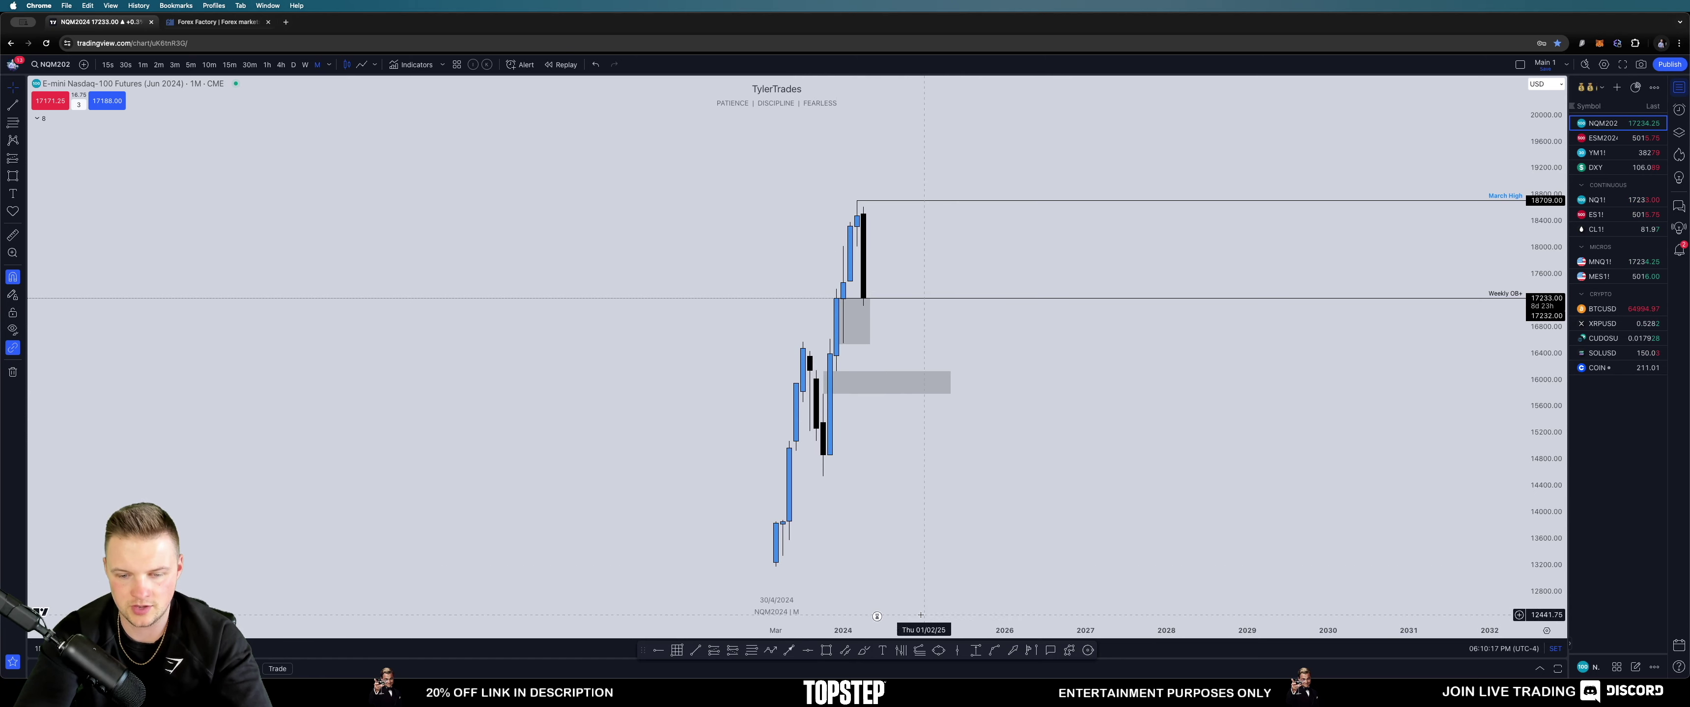
# Step: Draw a second thin grey zone near the 16000 level
pyautogui.click(826, 650)
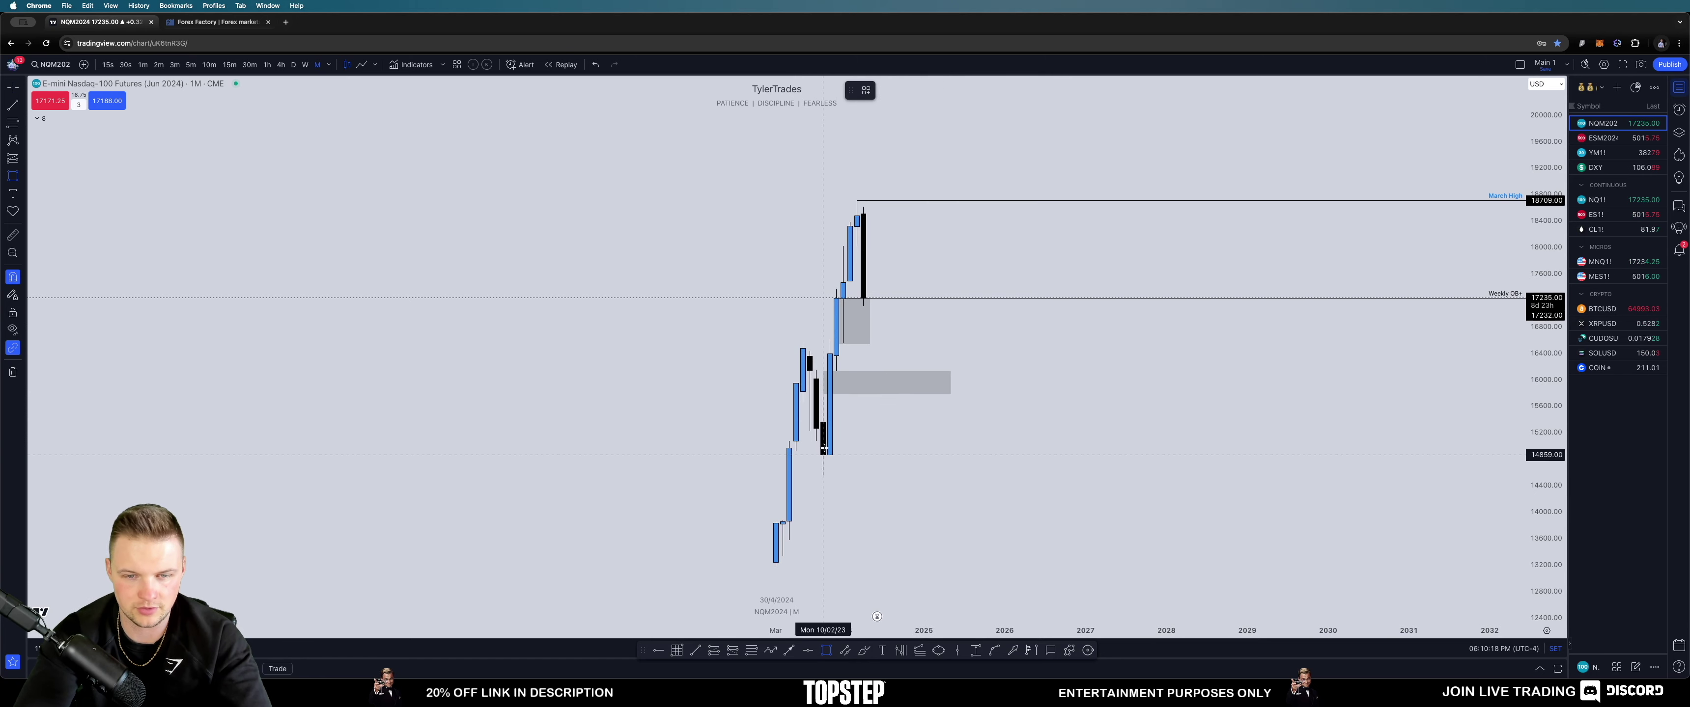
pyautogui.click(807, 371)
pyautogui.click(1038, 377)
pyautogui.moveTo(1008, 424); pyautogui.dragTo(1029, 449)
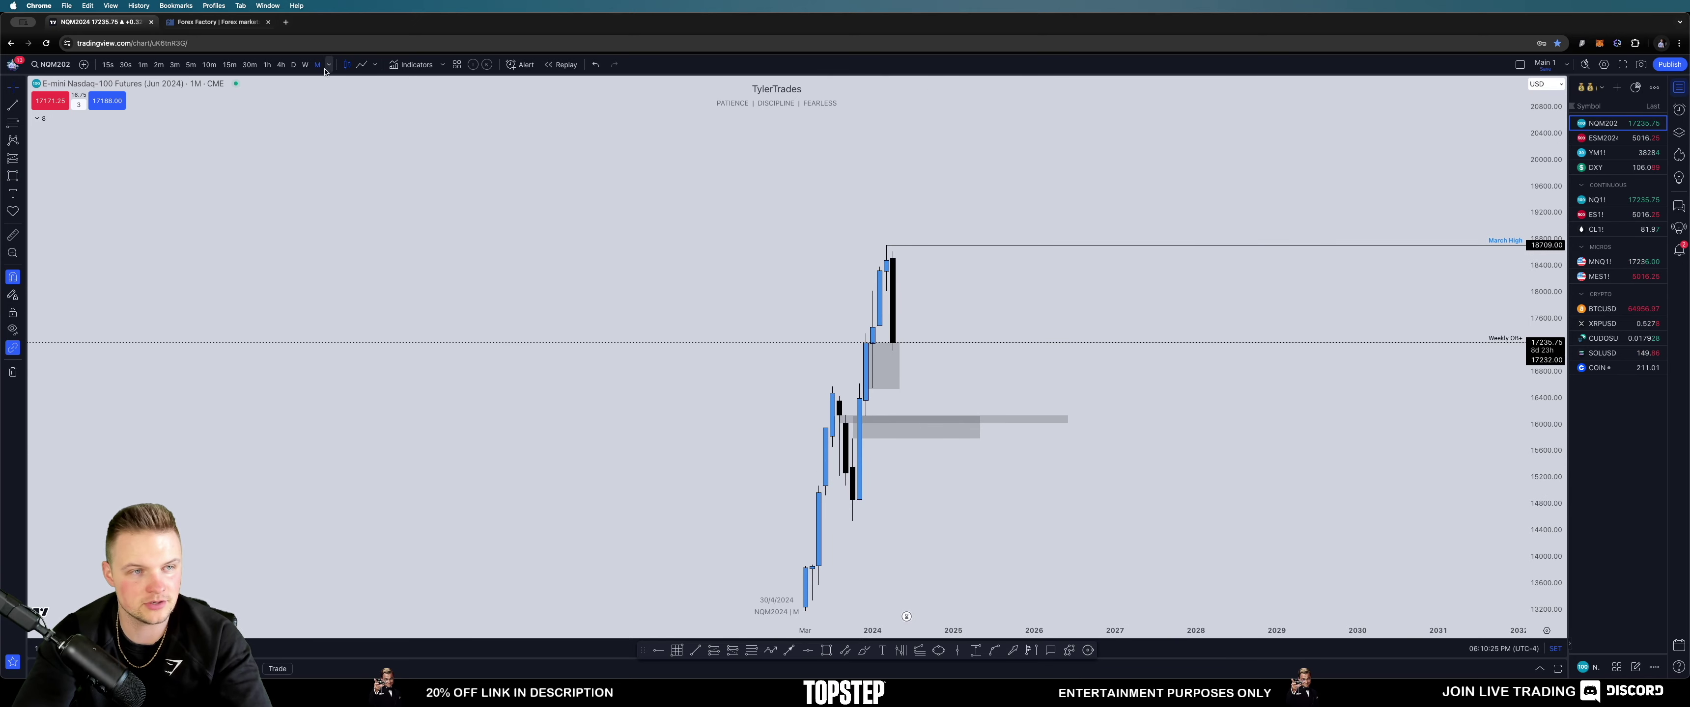
# Step: Switch to weekly candles and enlarge the view around the new grey zone
pyautogui.click(307, 64)
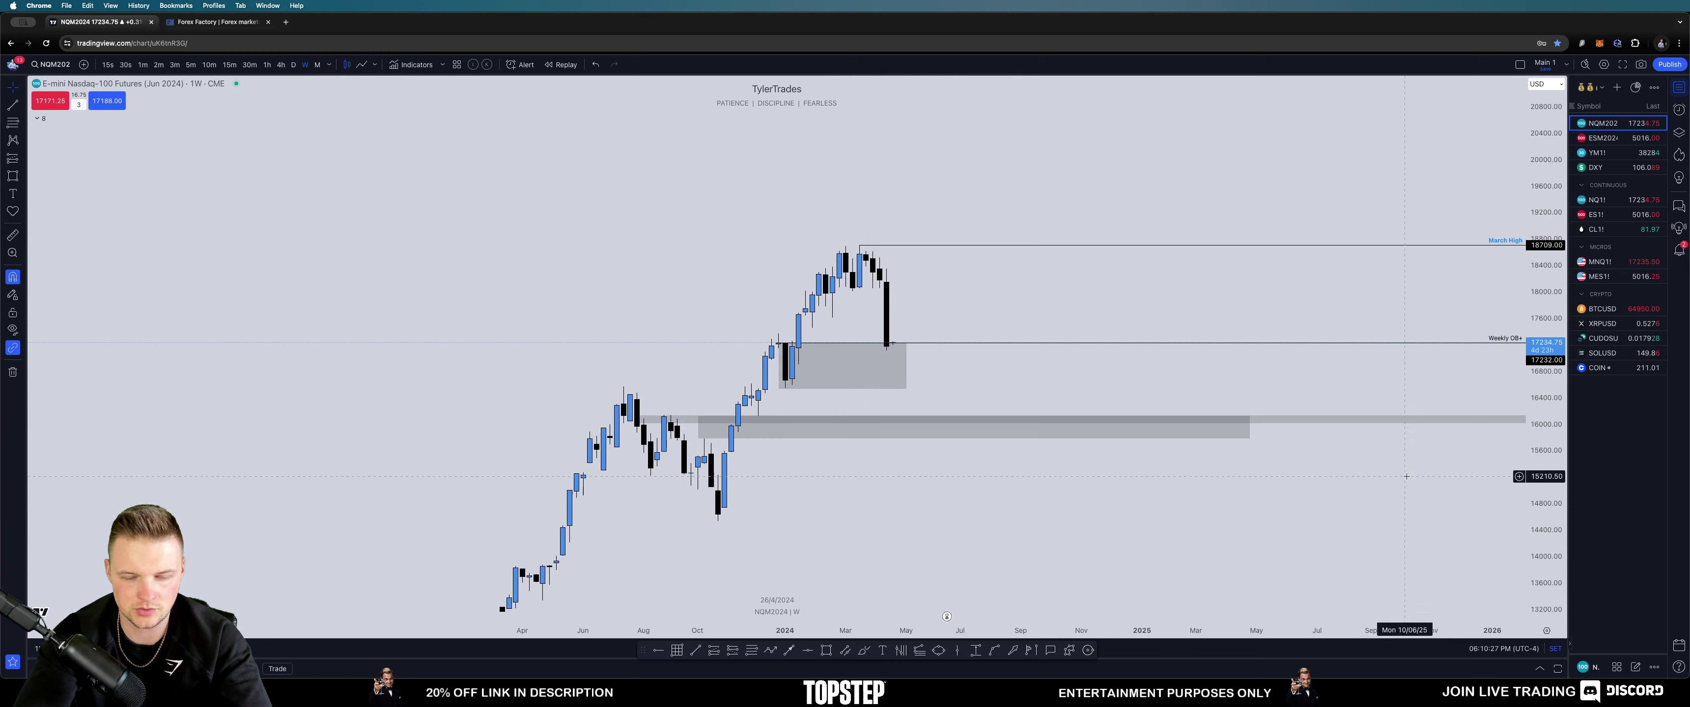
pyautogui.moveTo(1543, 537); pyautogui.dragTo(1533, 444)
pyautogui.moveTo(973, 350); pyautogui.dragTo(972, 324)
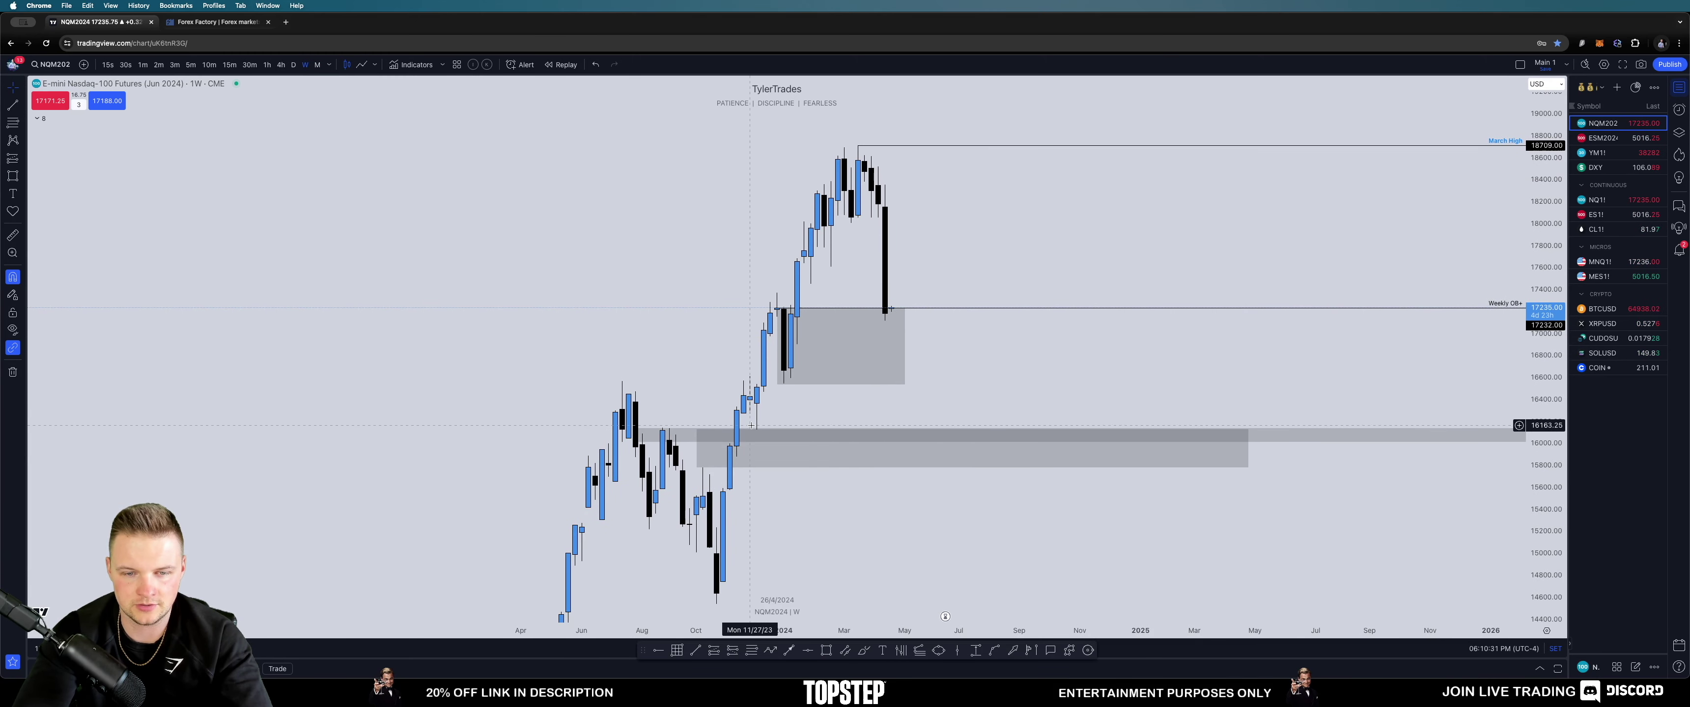
pyautogui.moveTo(1029, 366); pyautogui.dragTo(1005, 377)
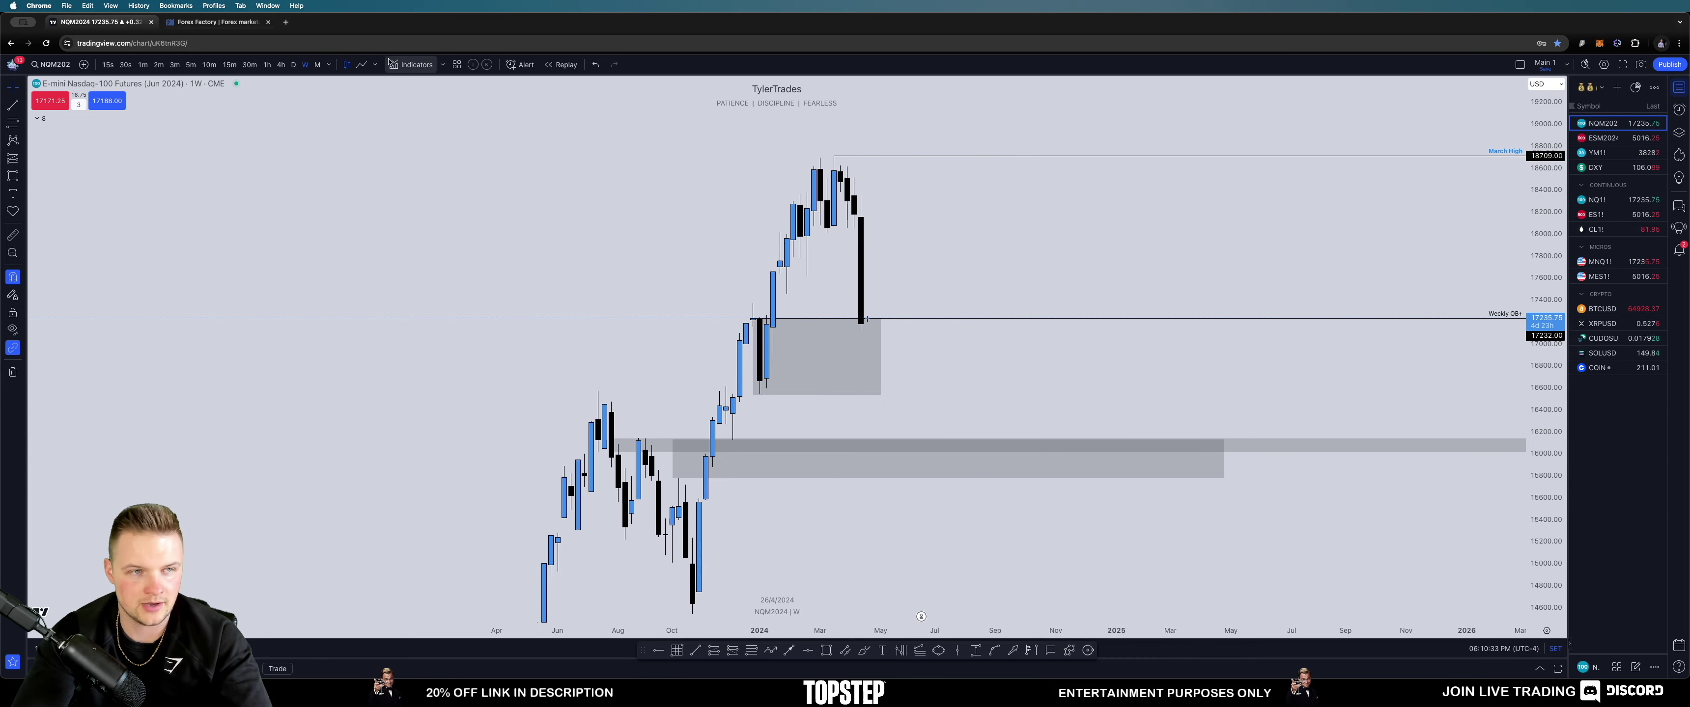
# Step: Reset the daily NQ chart around the recent drop, then move to 15-minute candles
pyautogui.click(293, 64)
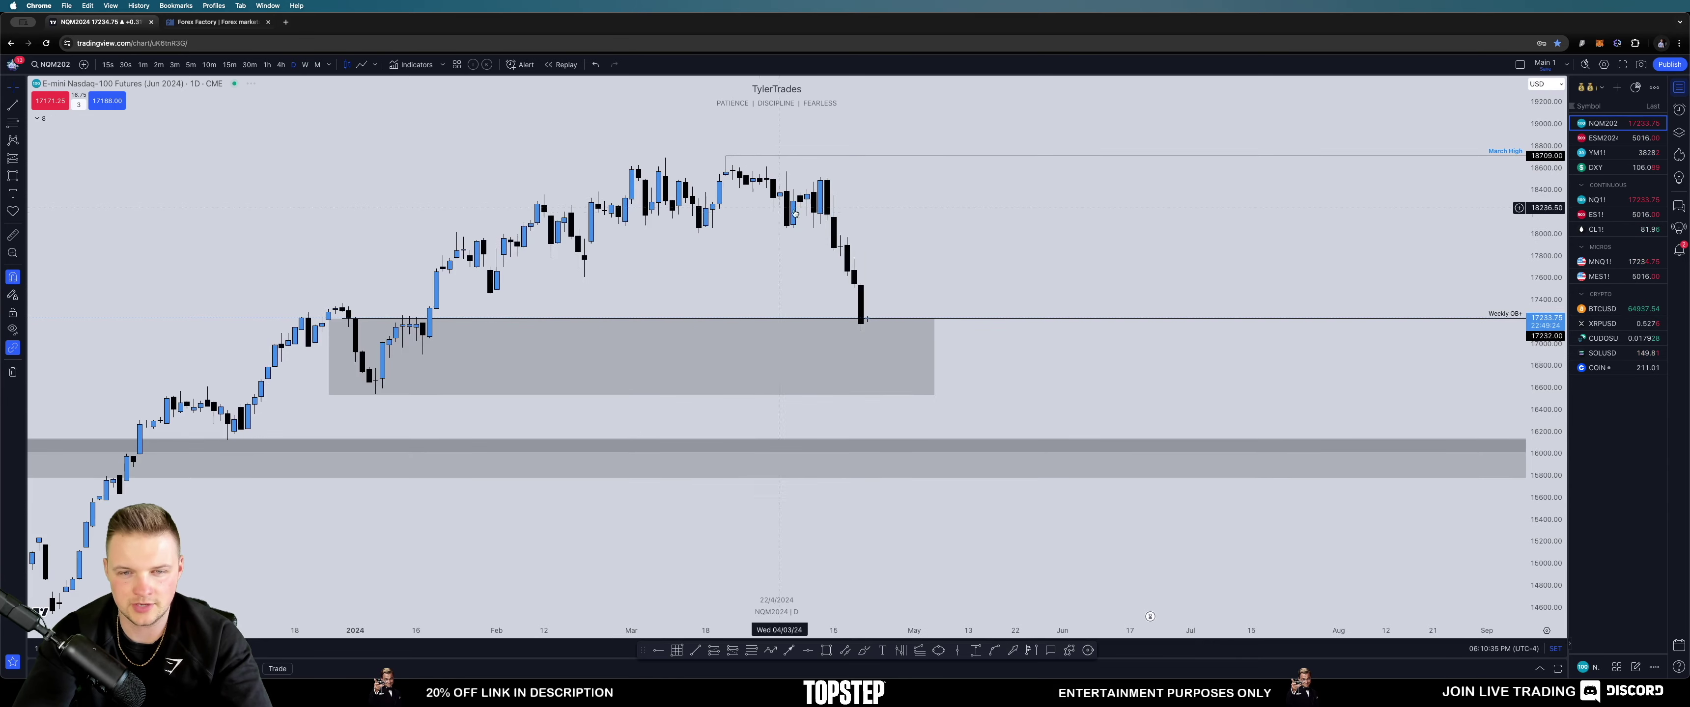
pyautogui.rightClick(913, 221)
pyautogui.click(948, 228)
pyautogui.hscroll(7, 948, 228)
pyautogui.scroll(7, 948, 228)
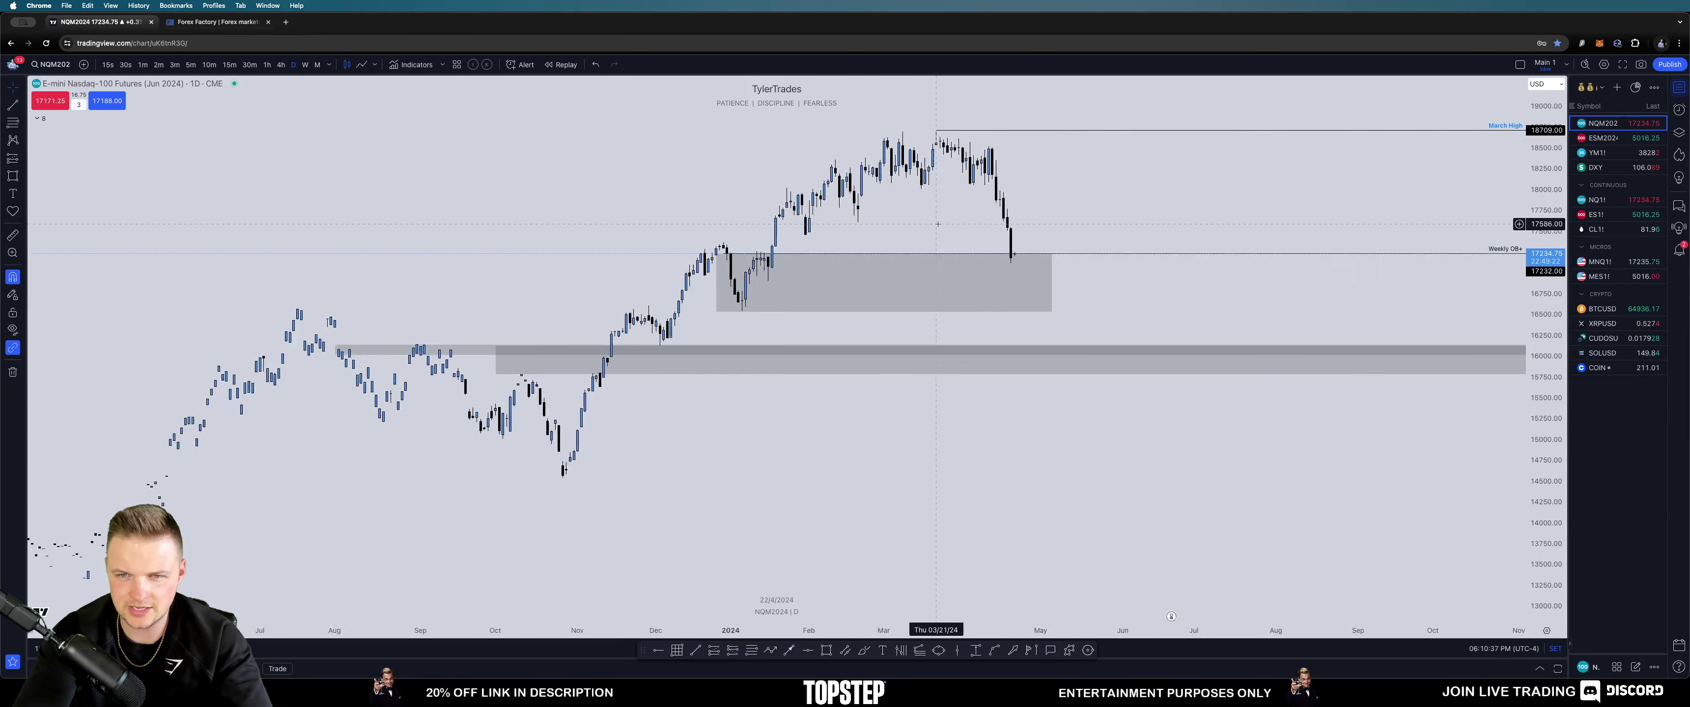
pyautogui.hscroll(-3, 1171, 285)
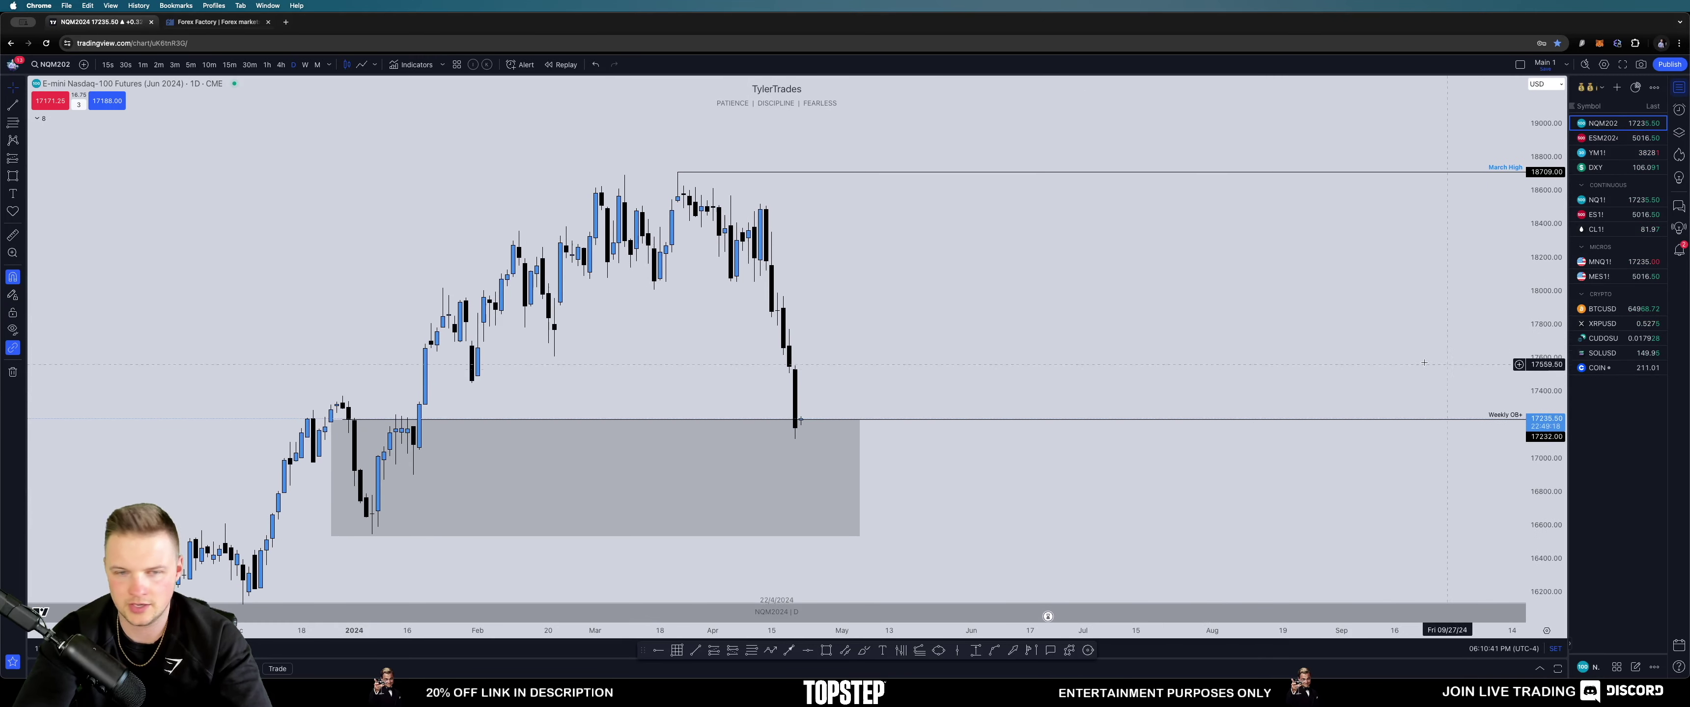
pyautogui.hscroll(-3, 1171, 286)
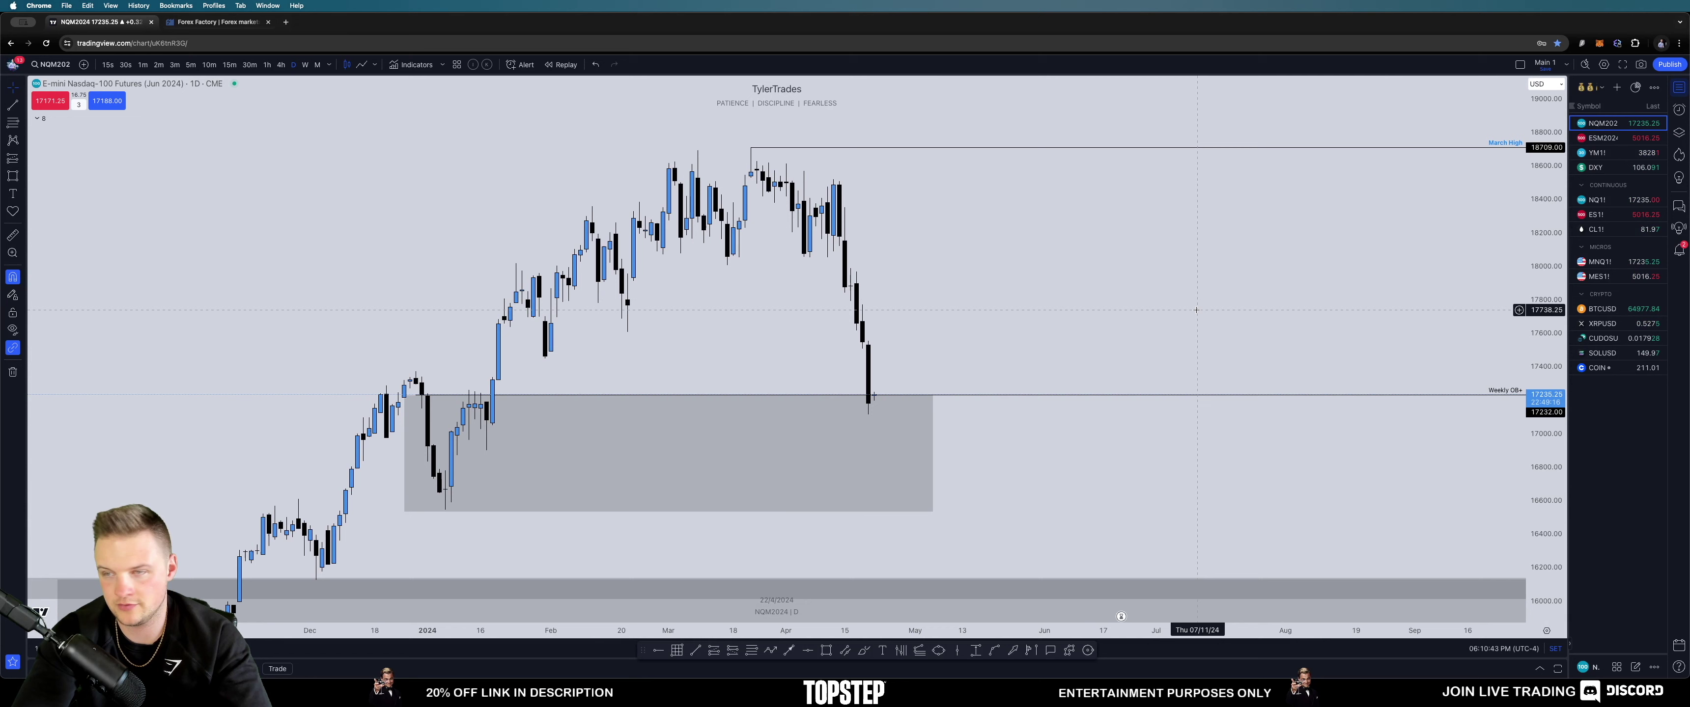
pyautogui.hscroll(1, 1076, 302)
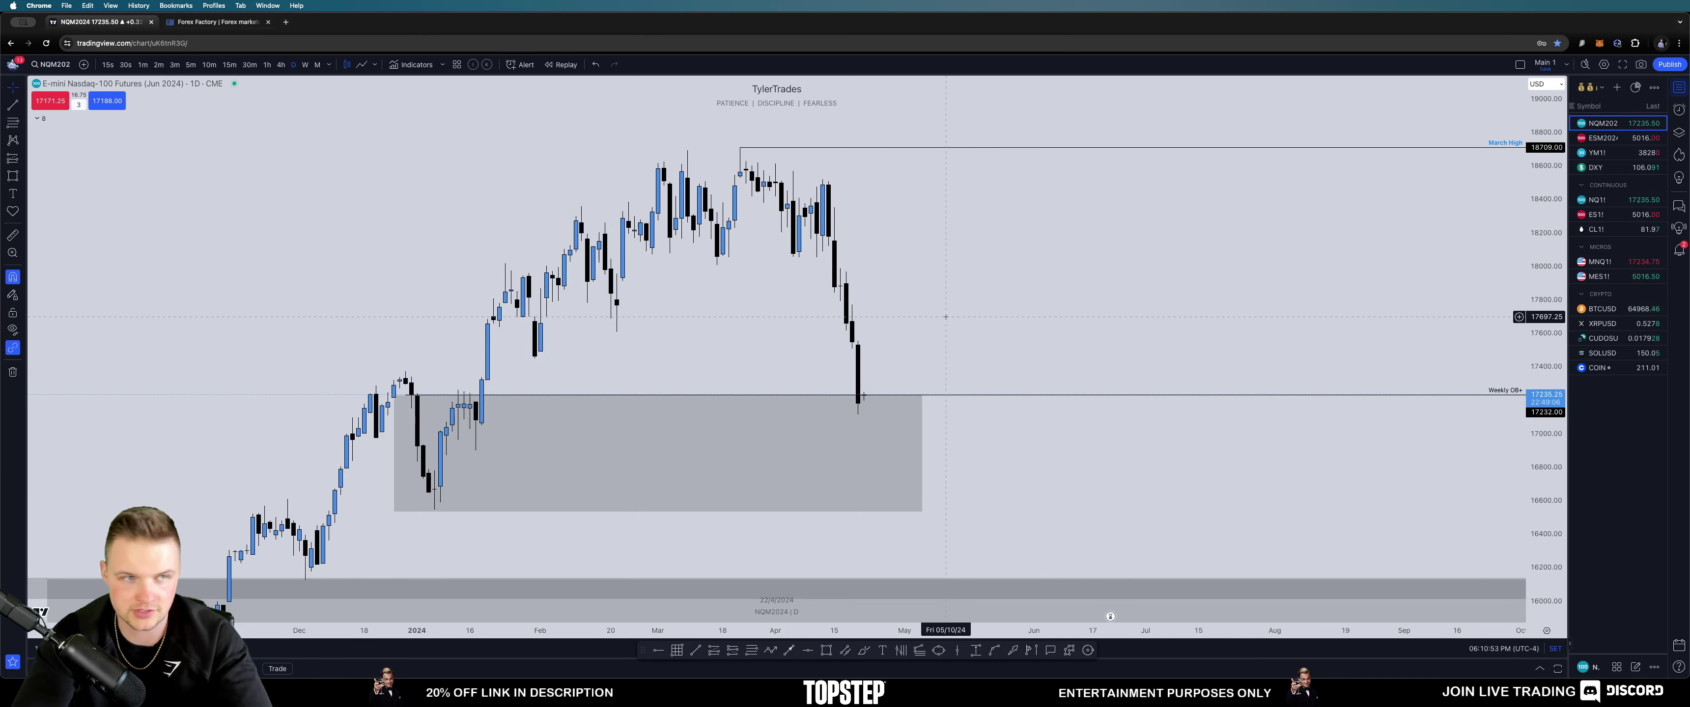
pyautogui.moveTo(915, 320); pyautogui.dragTo(935, 313)
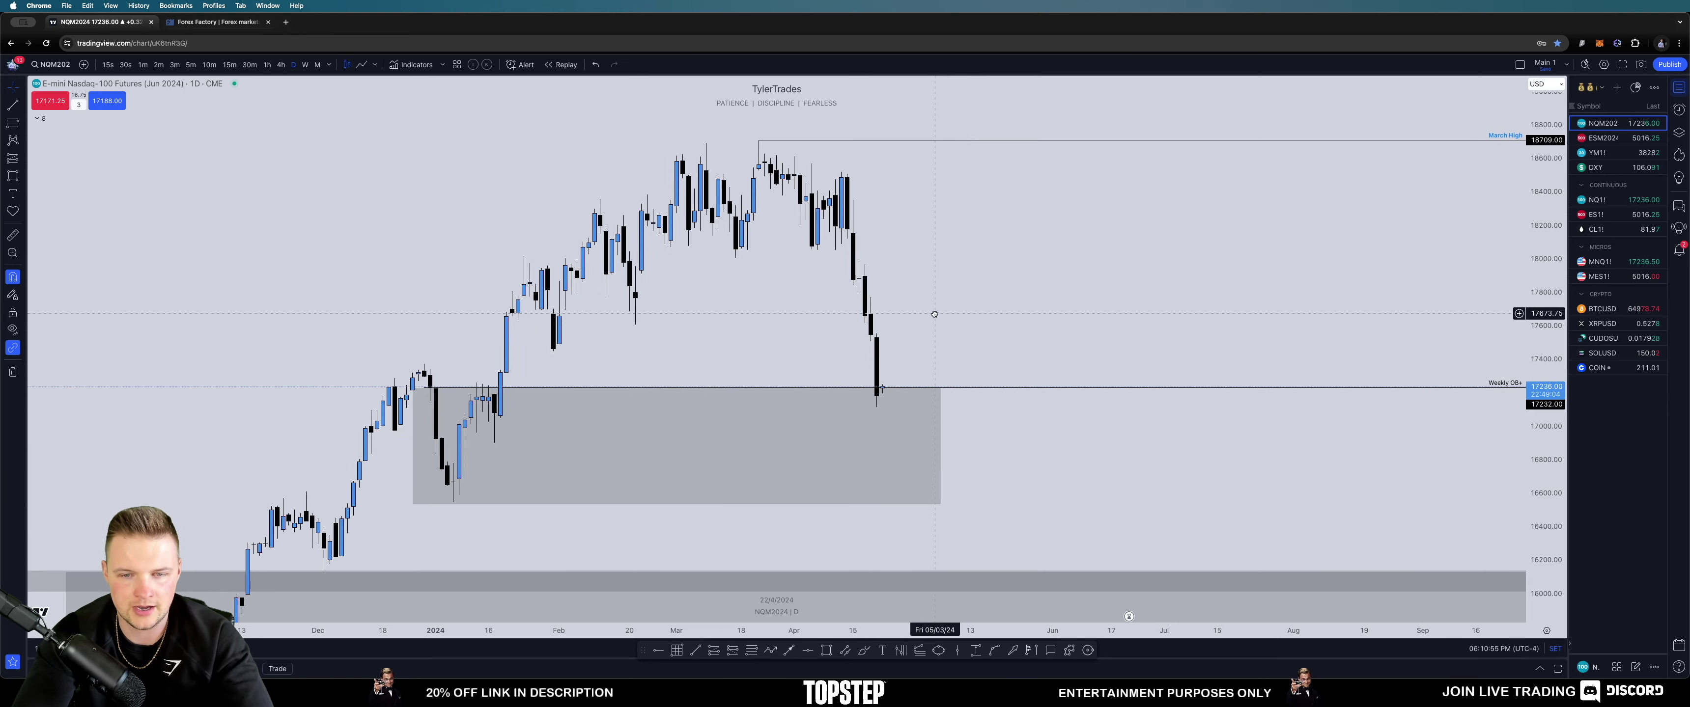
pyautogui.click(233, 66)
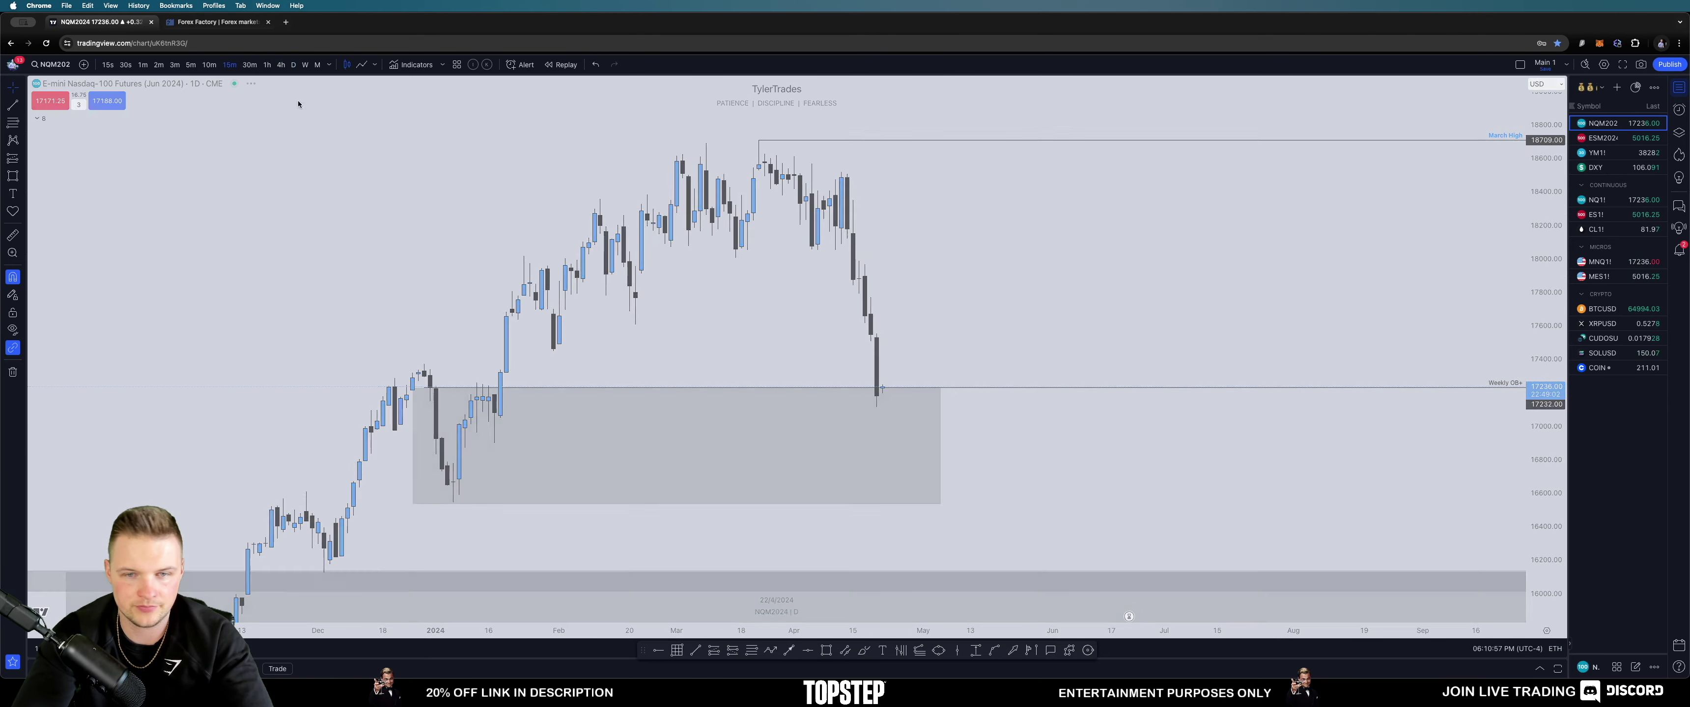
pyautogui.rightClick(895, 239)
# Step: Reset the 15-minute chart view and frame the latest bars with a taller price scale
pyautogui.click(921, 248)
pyautogui.moveTo(921, 248); pyautogui.dragTo(689, 256)
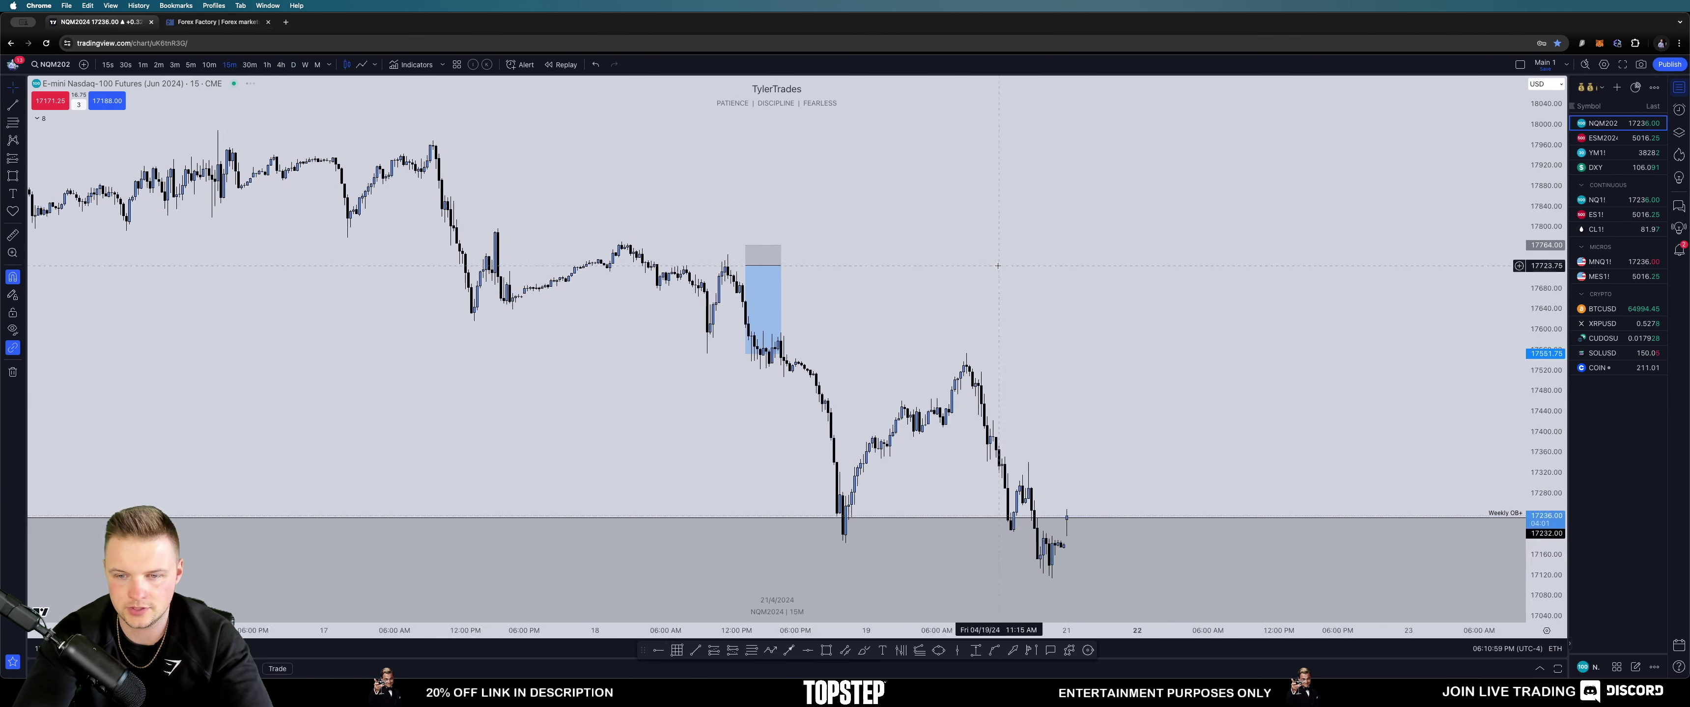
pyautogui.moveTo(1544, 470); pyautogui.dragTo(1544, 392)
pyautogui.moveTo(1291, 403); pyautogui.dragTo(1045, 249)
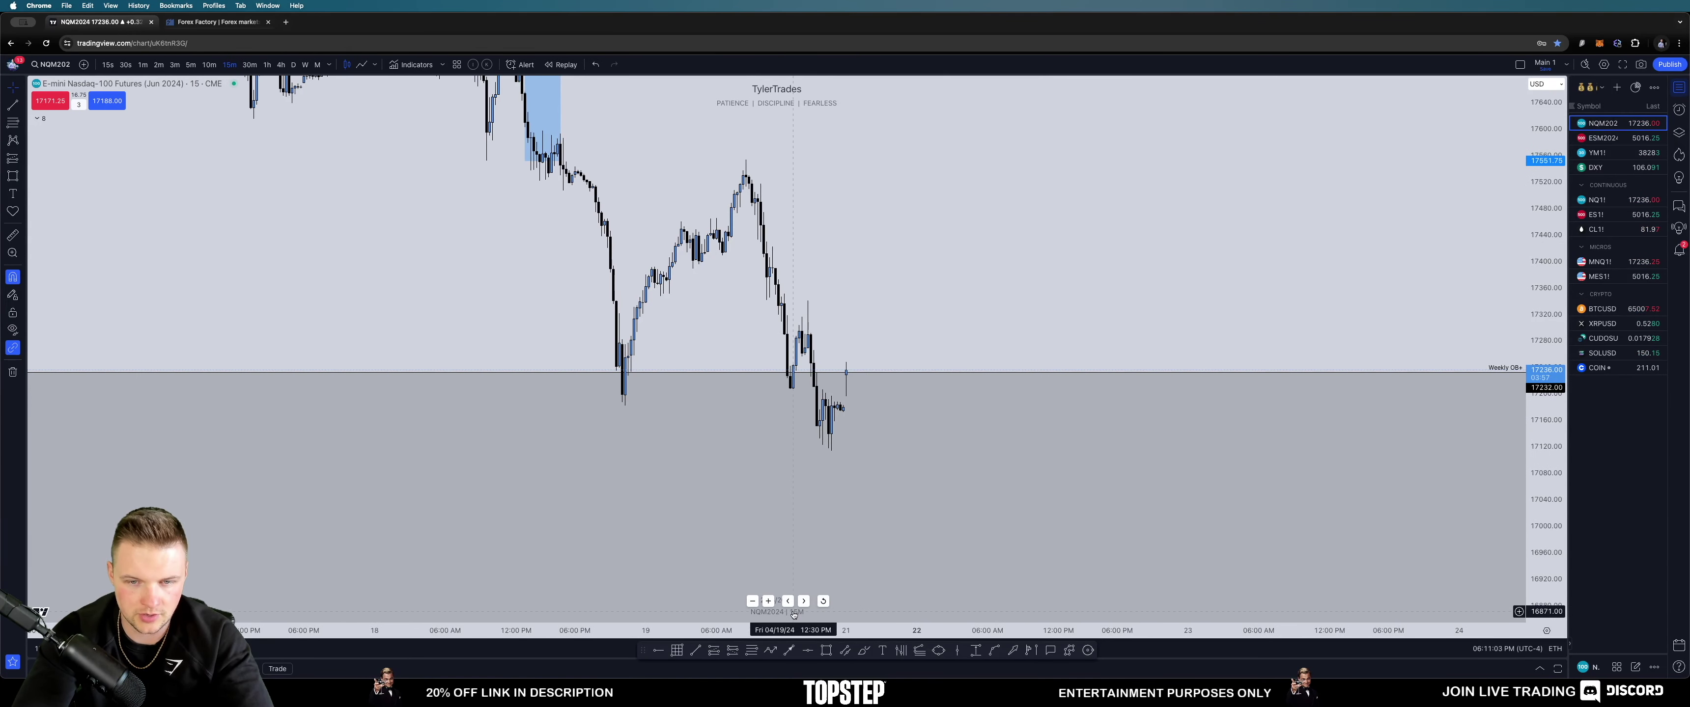
# Step: Draw a box over the new week's opening gap and apply the NWOG template
pyautogui.click(827, 651)
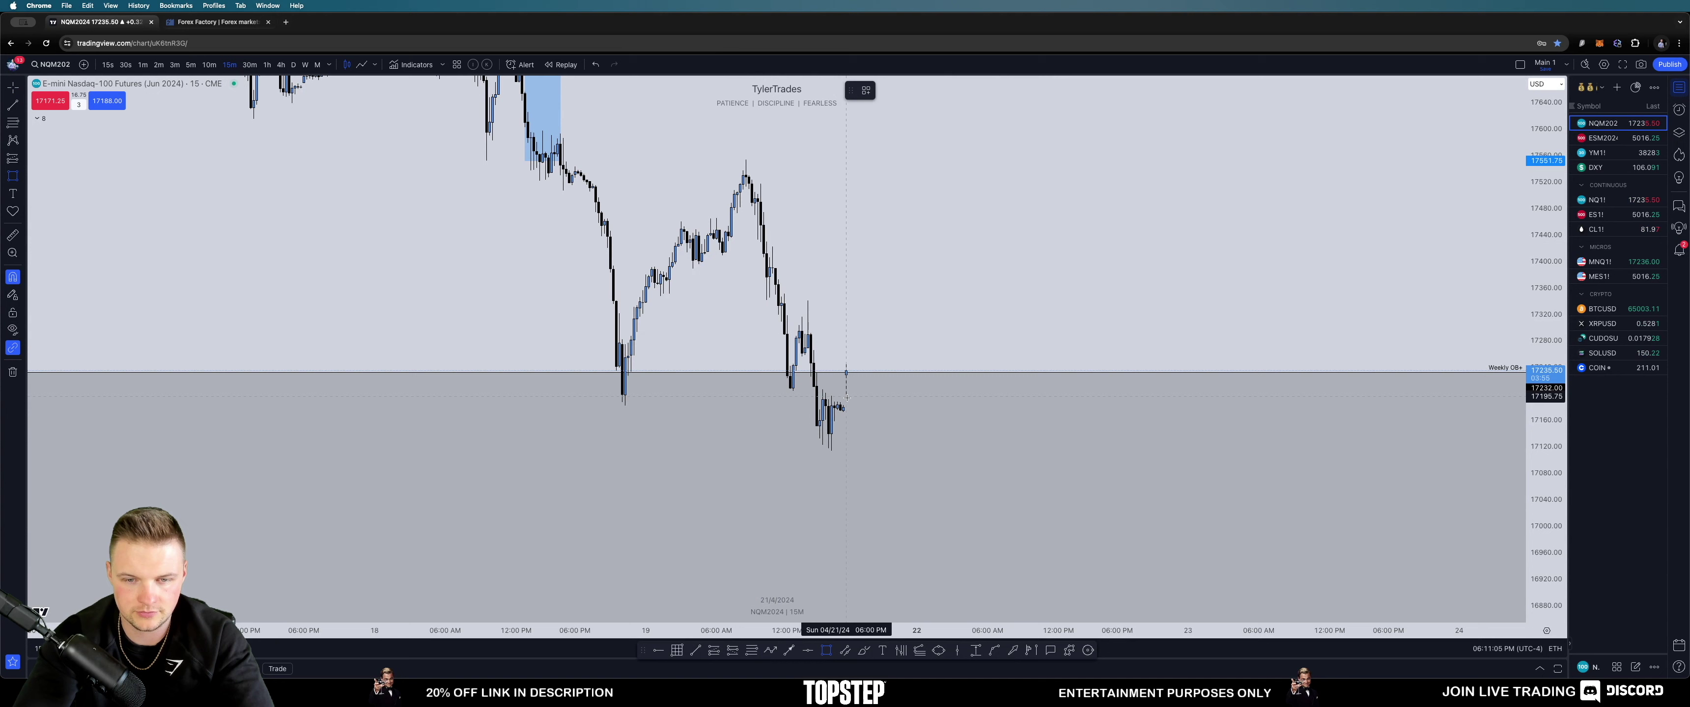
pyautogui.click(926, 383)
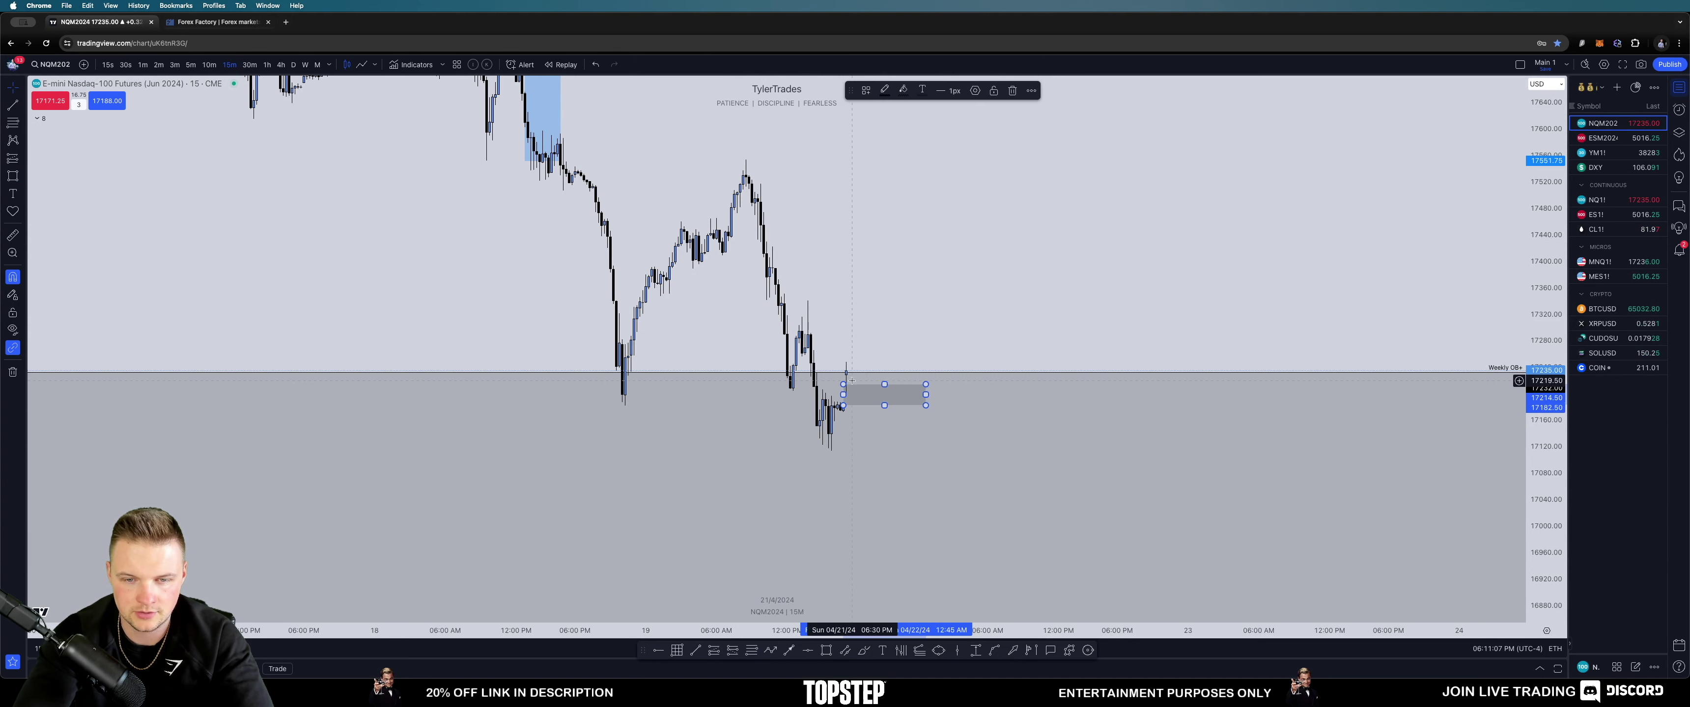
pyautogui.moveTo(843, 384); pyautogui.dragTo(846, 375)
pyautogui.click(866, 90)
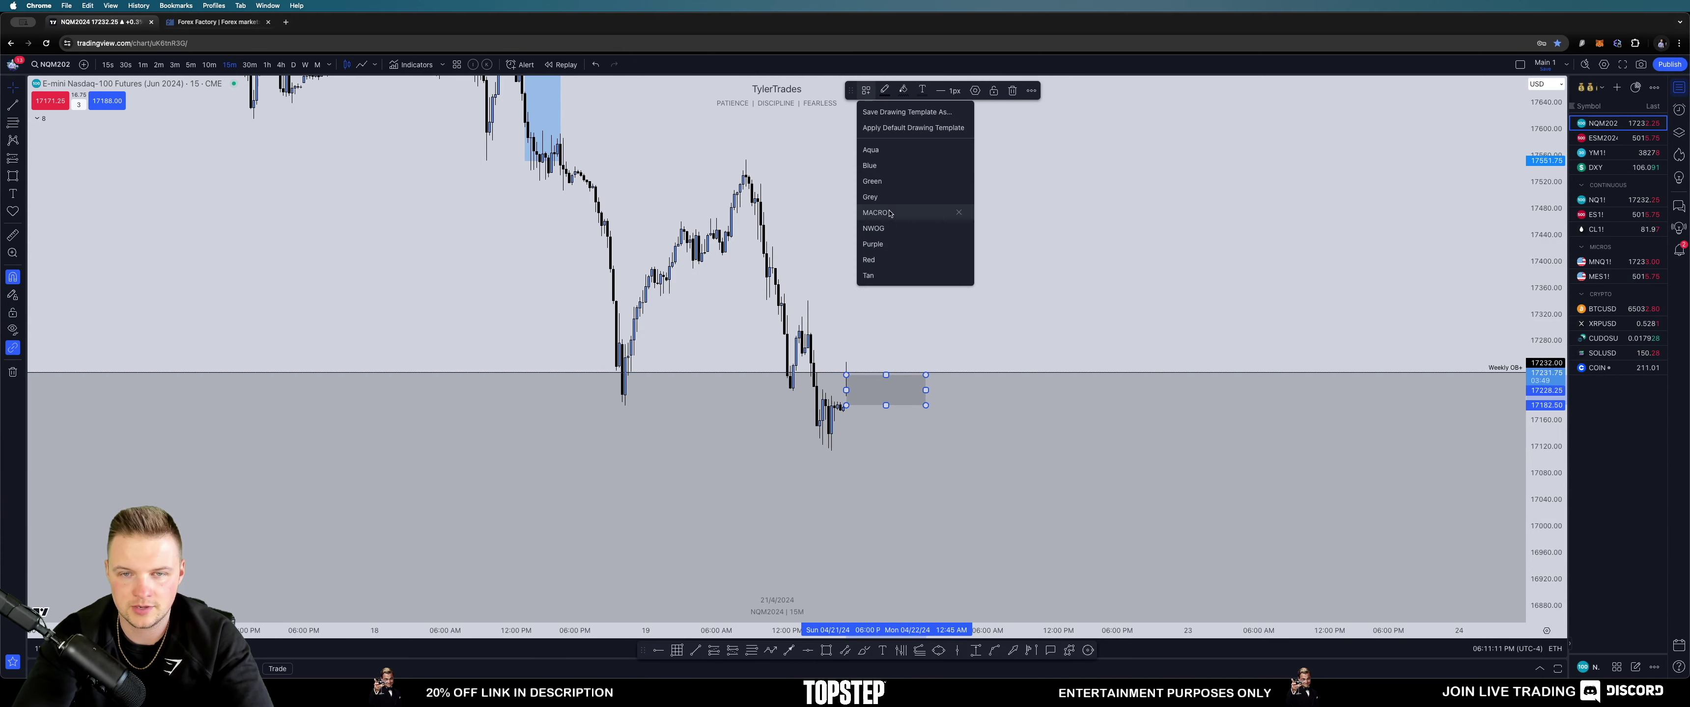
pyautogui.click(882, 229)
pyautogui.moveTo(831, 255)
pyautogui.mouseDown()
pyautogui.moveTo(958, 279)
pyautogui.moveTo(864, 251)
pyautogui.moveTo(830, 269)
pyautogui.mouseUp()
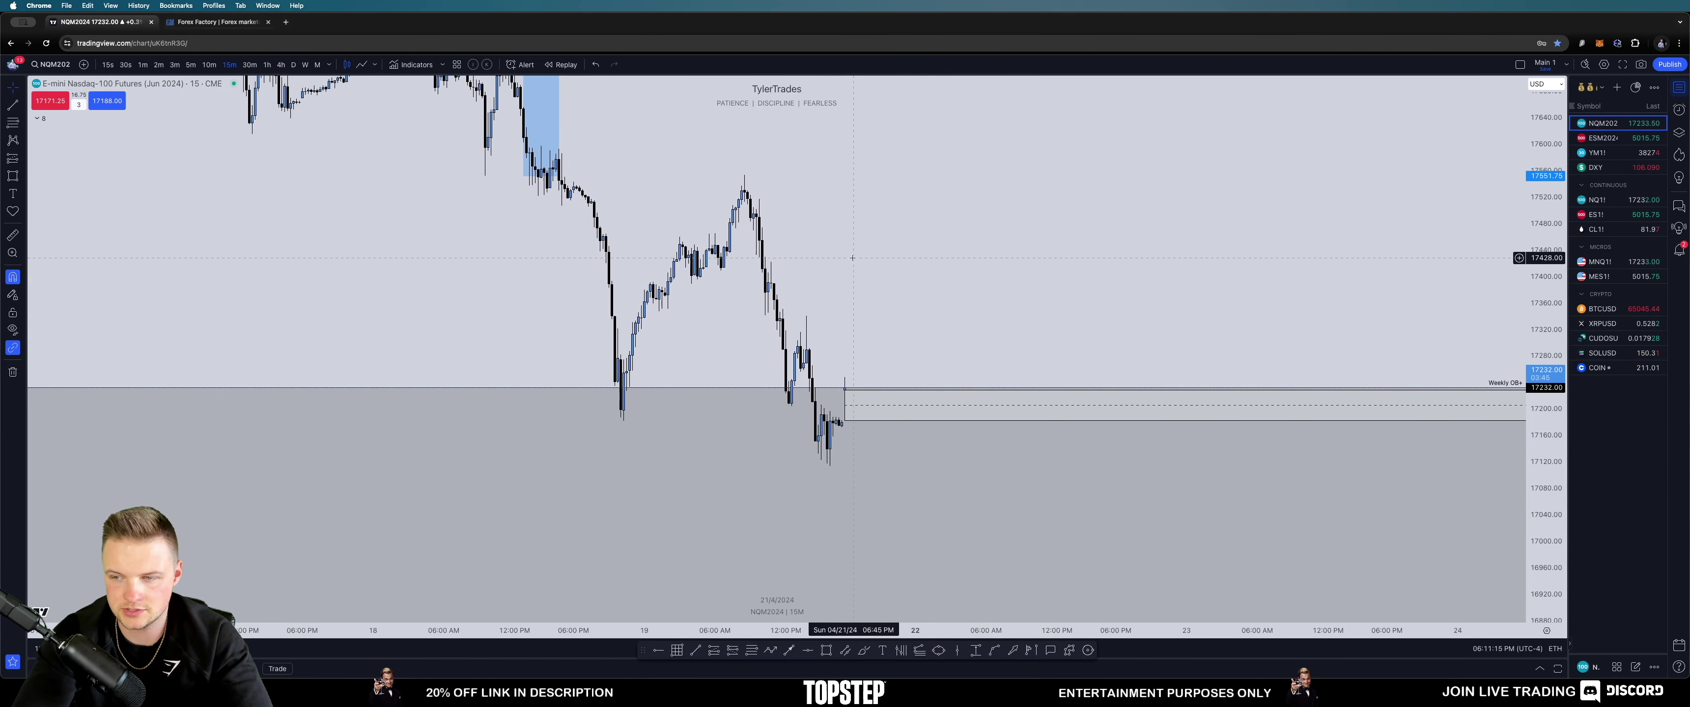
pyautogui.hscroll(3, 846, 291)
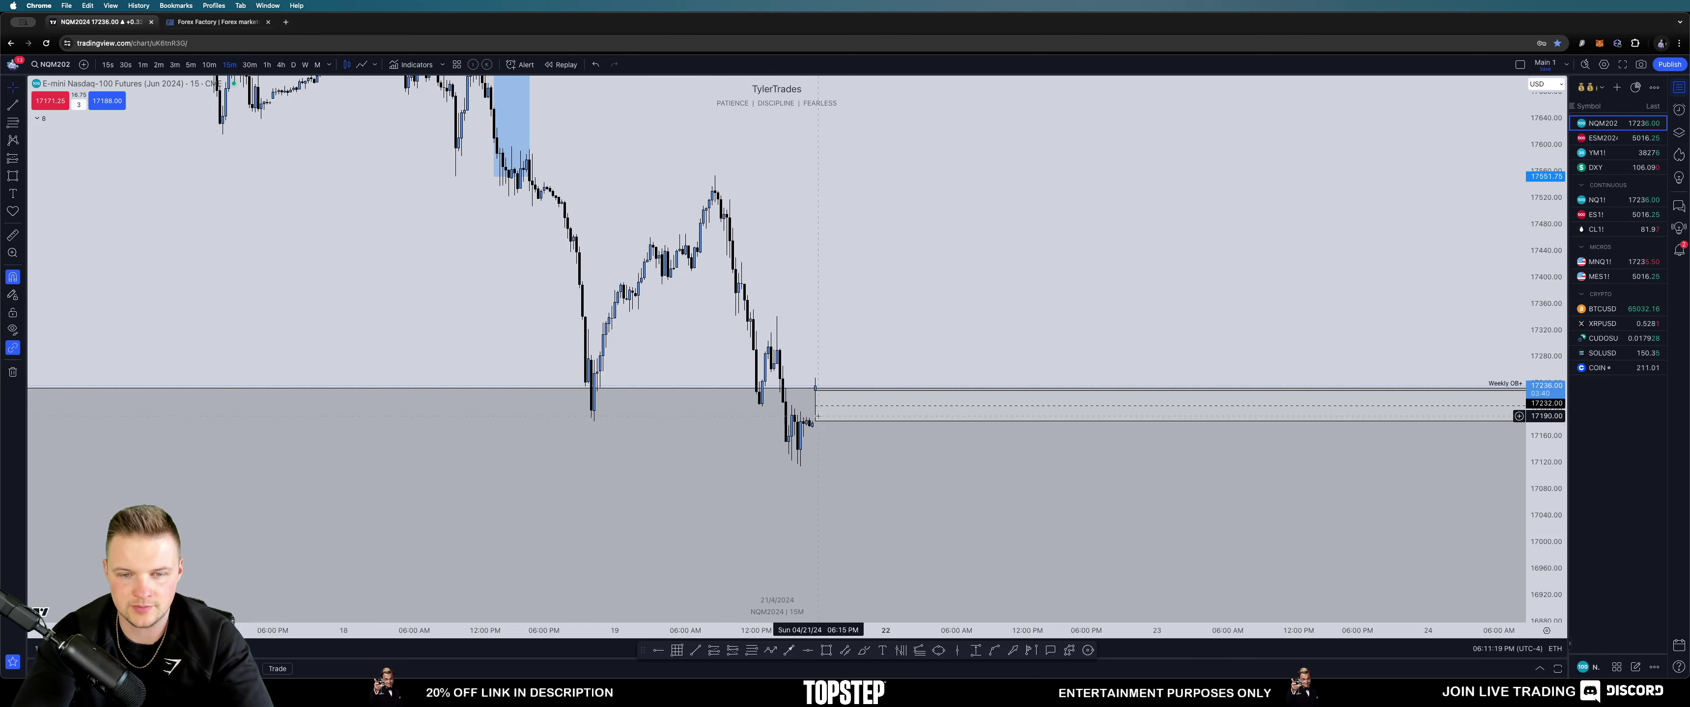
pyautogui.moveTo(843, 275)
pyautogui.mouseDown()
pyautogui.moveTo(856, 350)
pyautogui.moveTo(854, 276)
pyautogui.mouseUp()
pyautogui.moveTo(960, 301); pyautogui.dragTo(959, 339)
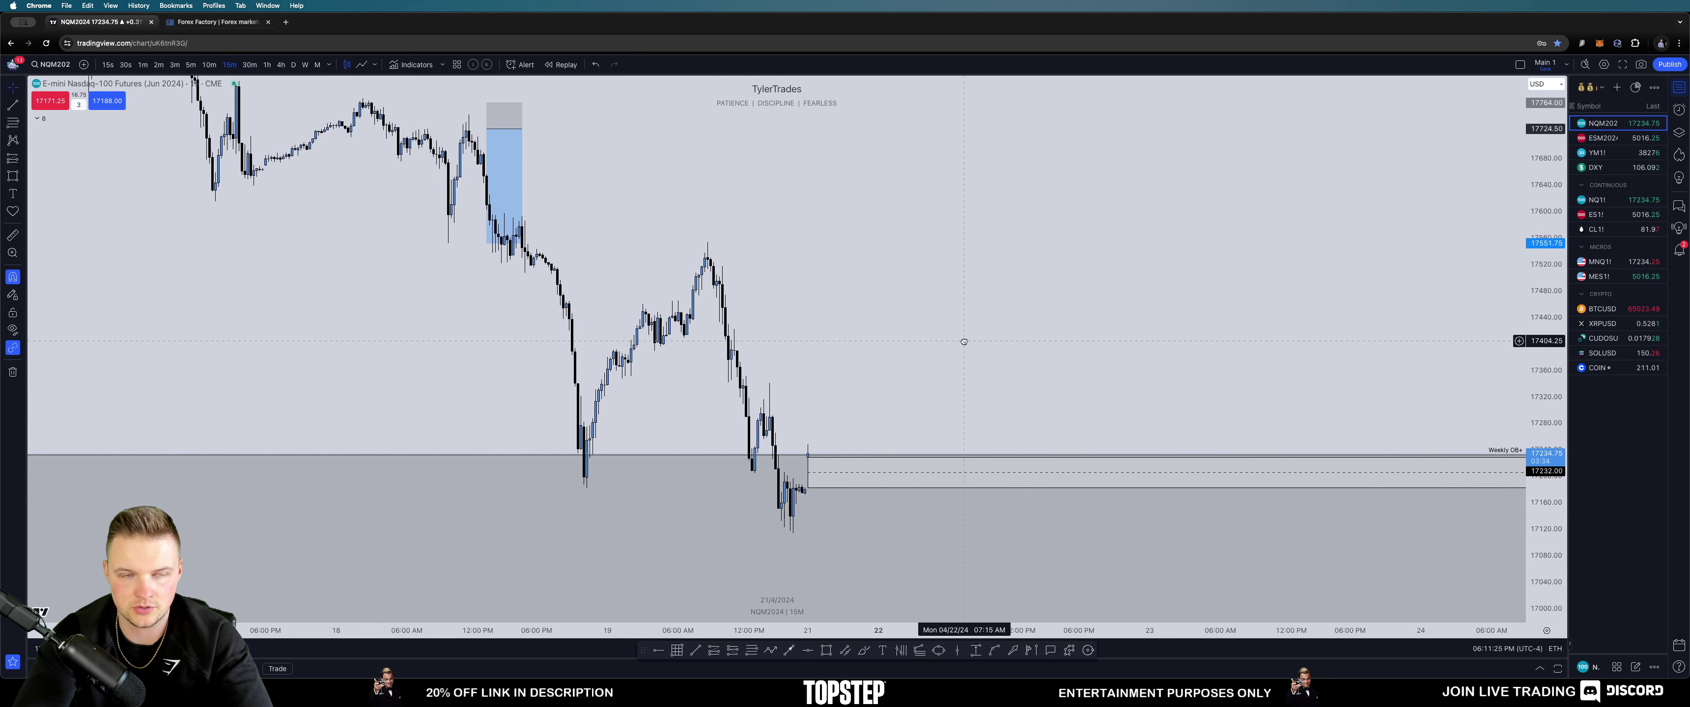
# Step: Show daily candles with a reset view framed on the recent bars
pyautogui.click(267, 65)
pyautogui.click(293, 64)
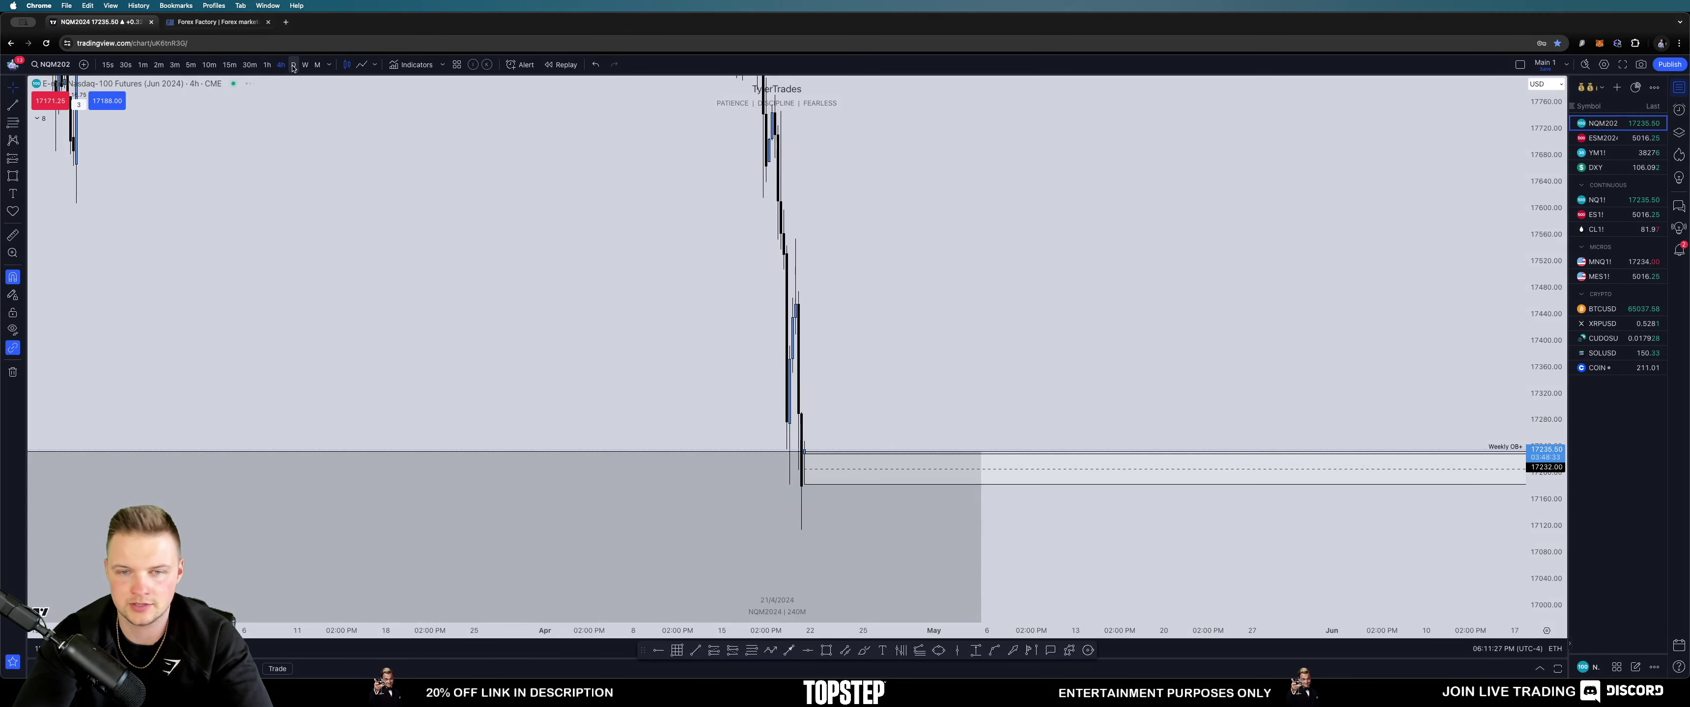
pyautogui.rightClick(953, 279)
pyautogui.click(954, 282)
pyautogui.scroll(5, 996, 301)
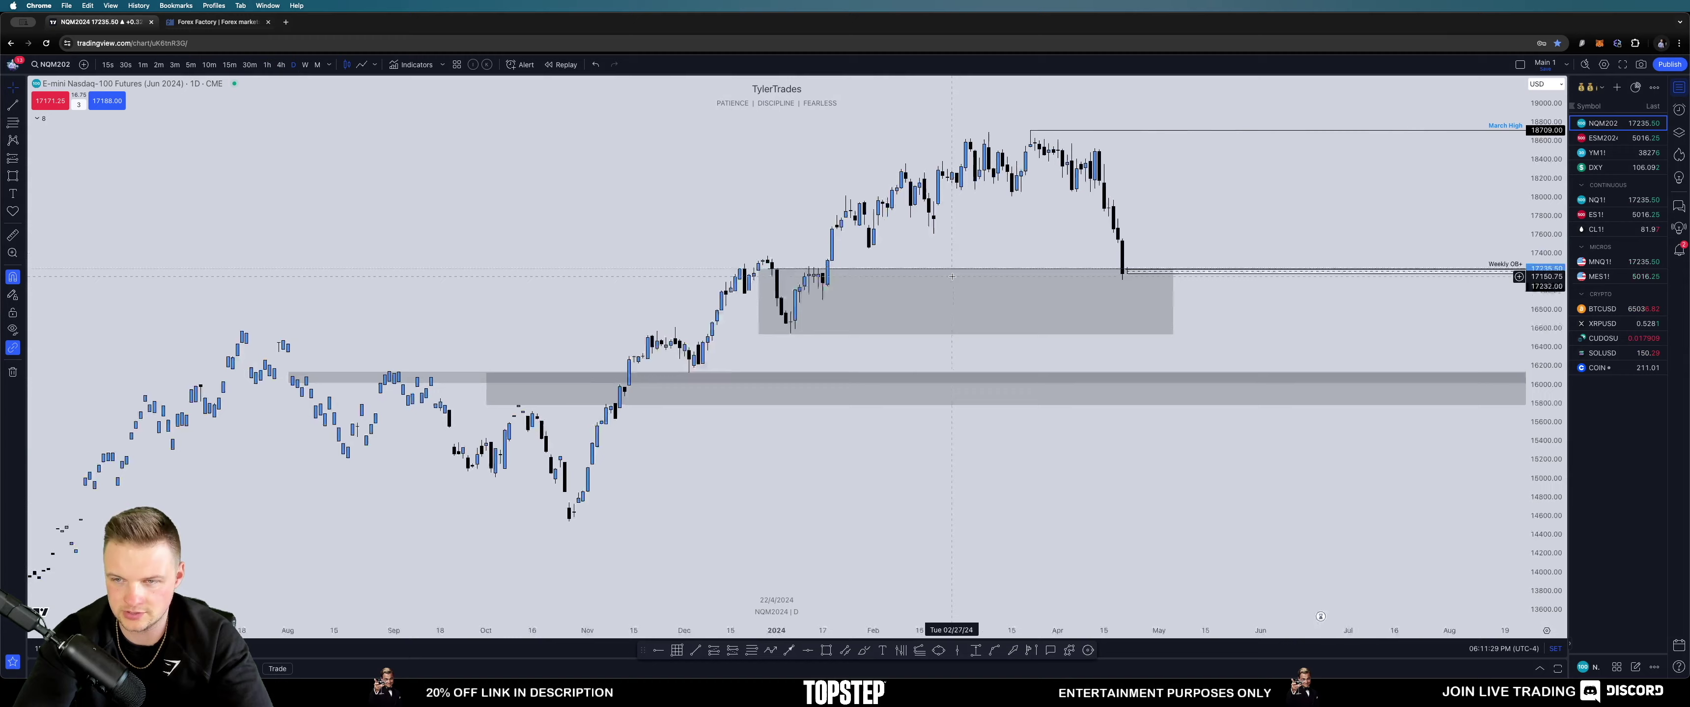
pyautogui.hscroll(1, 996, 301)
pyautogui.moveTo(1547, 426); pyautogui.dragTo(1546, 256)
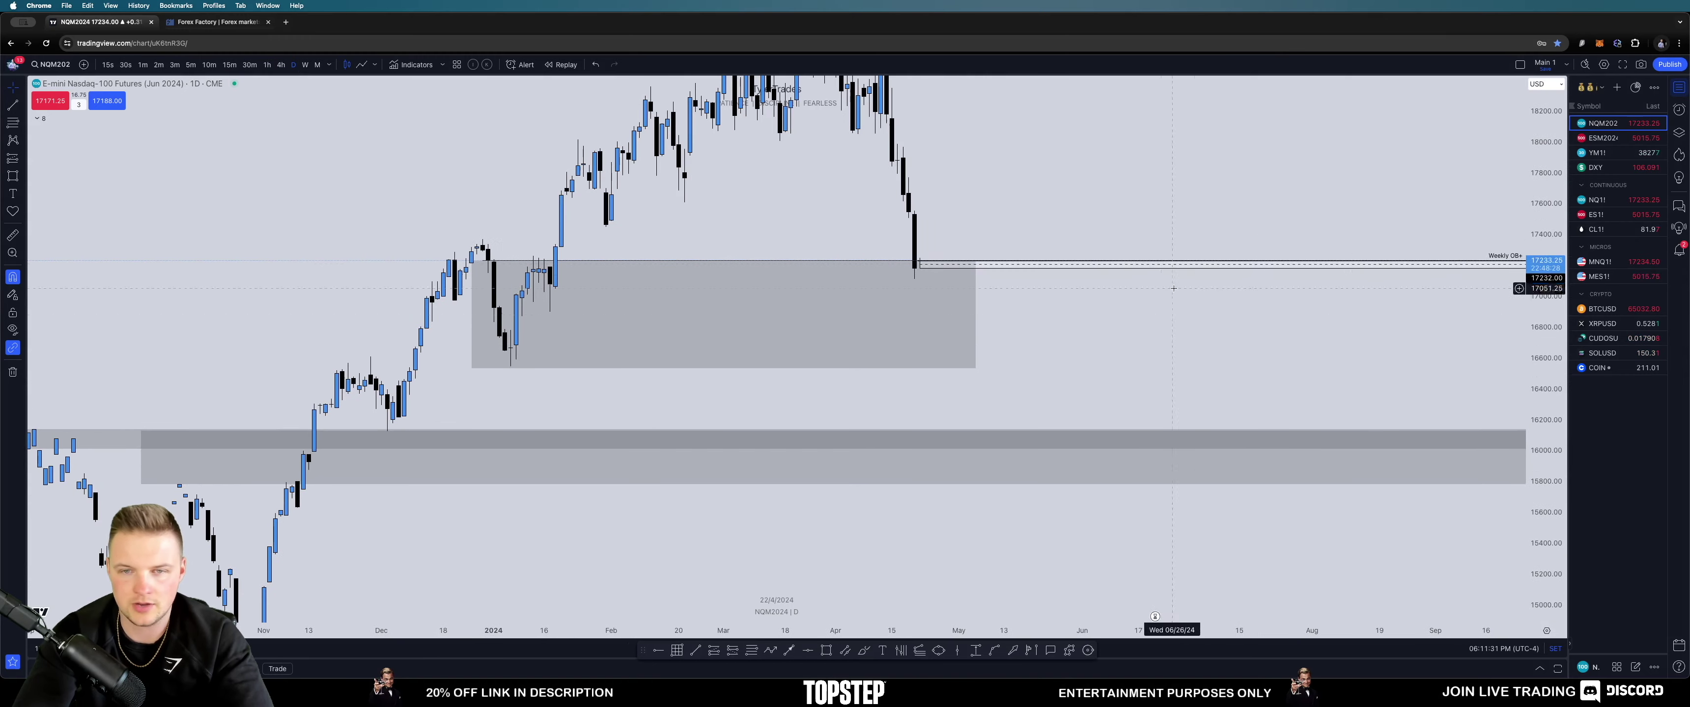
pyautogui.moveTo(1149, 231); pyautogui.dragTo(1157, 357)
pyautogui.moveTo(1199, 298); pyautogui.dragTo(1160, 310)
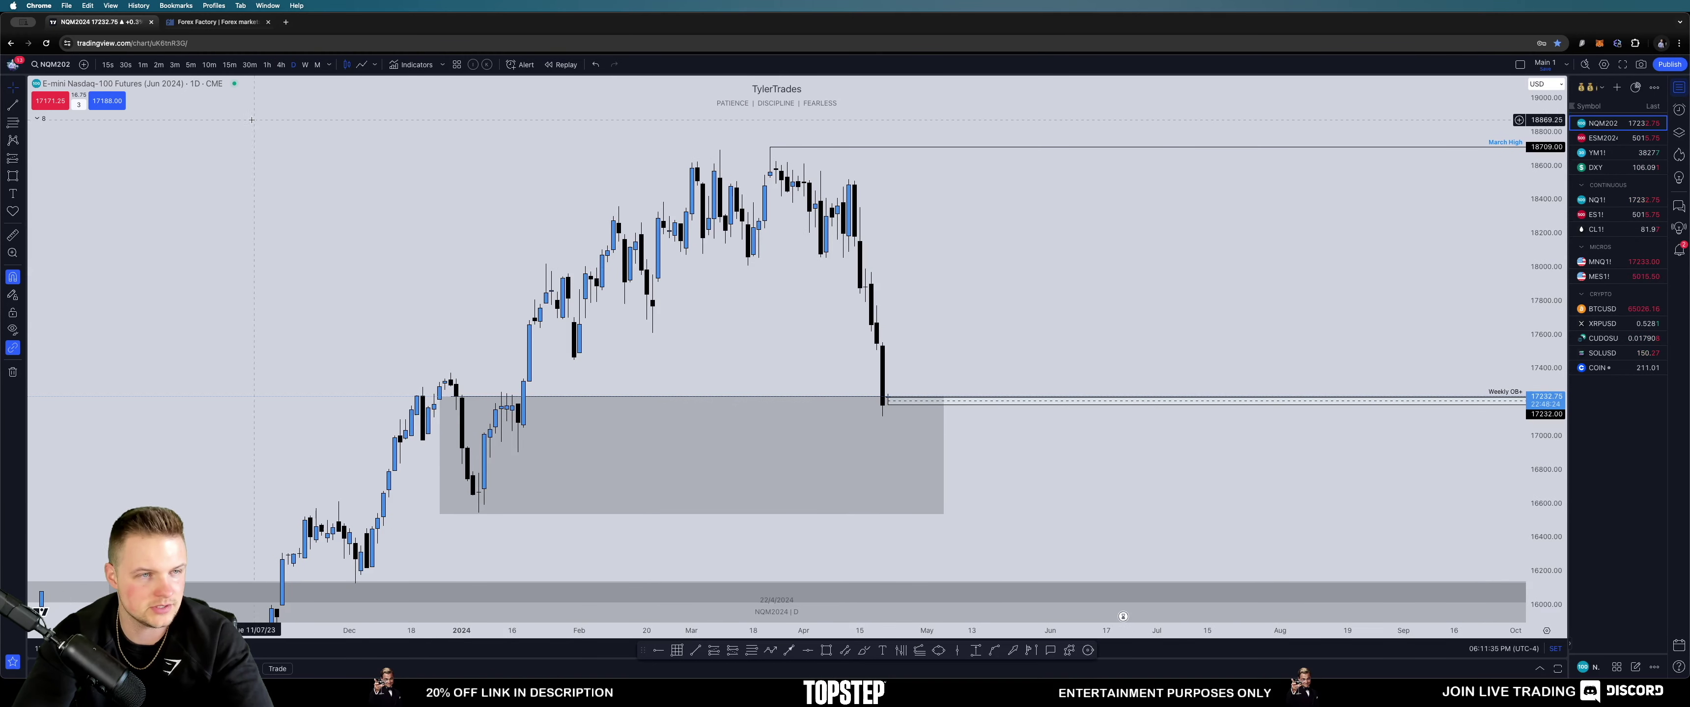
# Step: Switch to 4-hour candles, reset the view and leave space right of the last bar
pyautogui.click(281, 64)
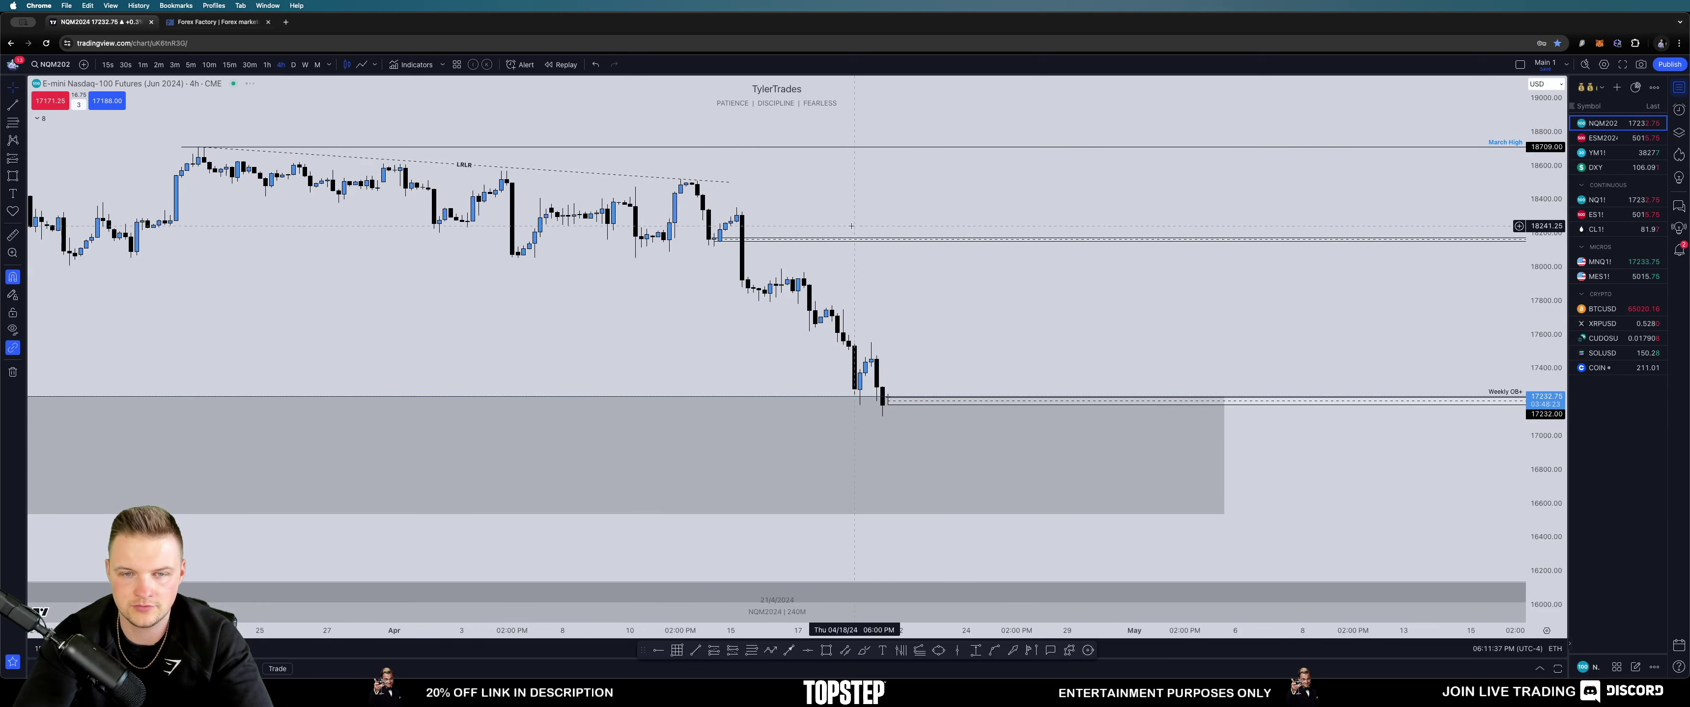
pyautogui.rightClick(882, 272)
pyautogui.click(908, 278)
pyautogui.hscroll(10, 907, 278)
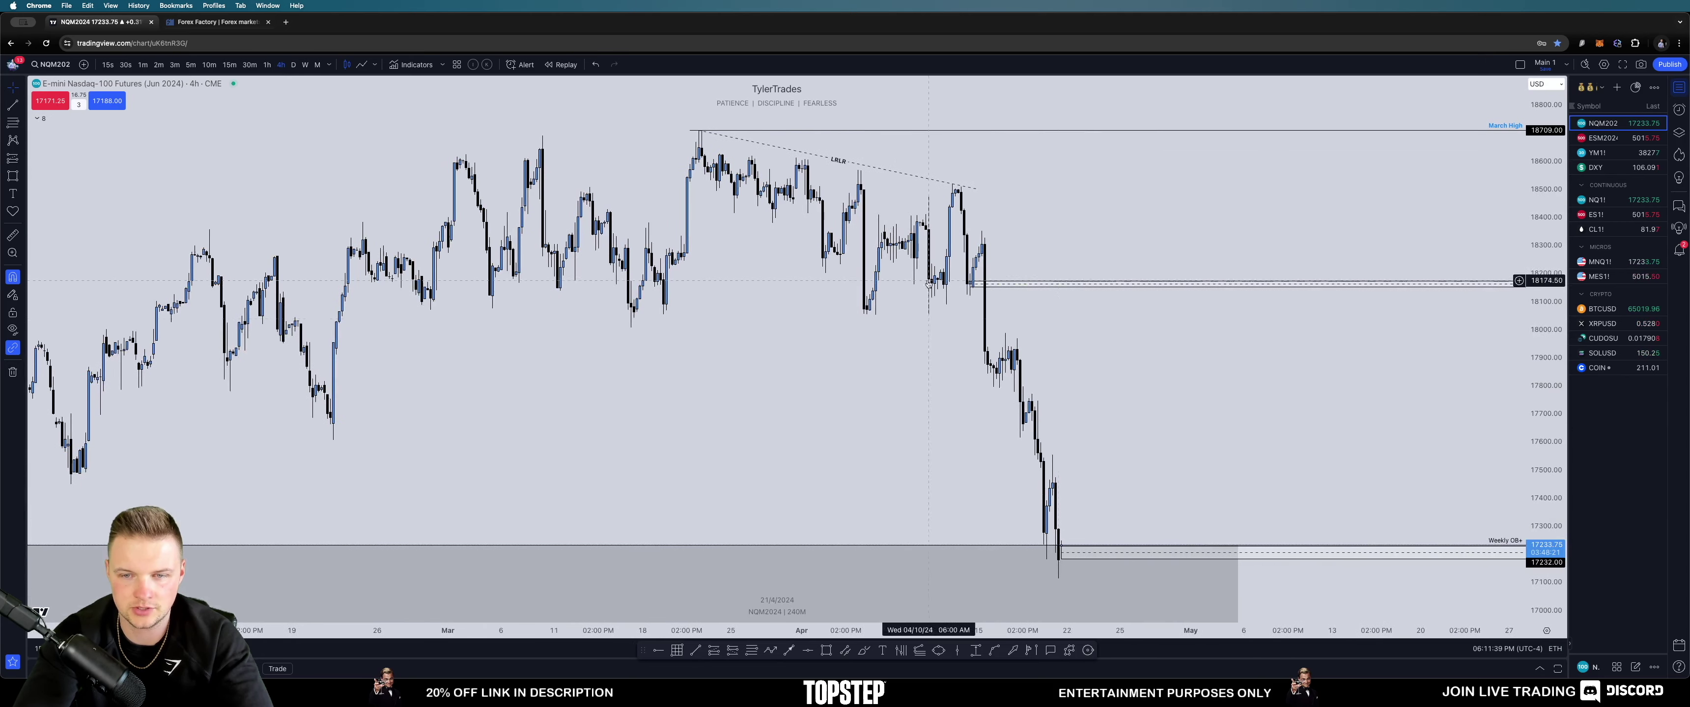
pyautogui.hscroll(4, 1066, 404)
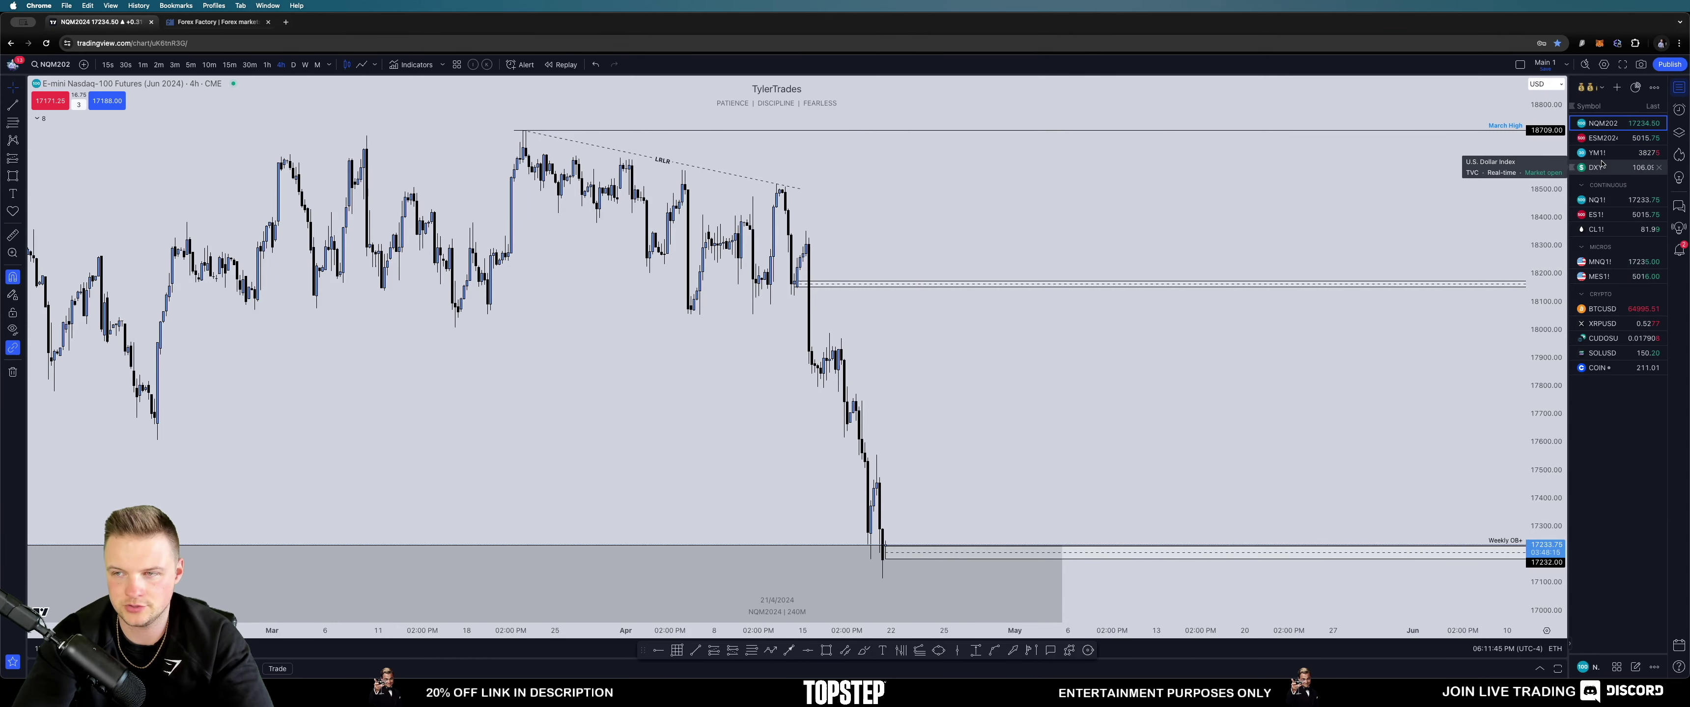
# Step: On the DXY chart, add a horizontal line at 105.741 with the LQD (Sellside) template
pyautogui.click(1601, 166)
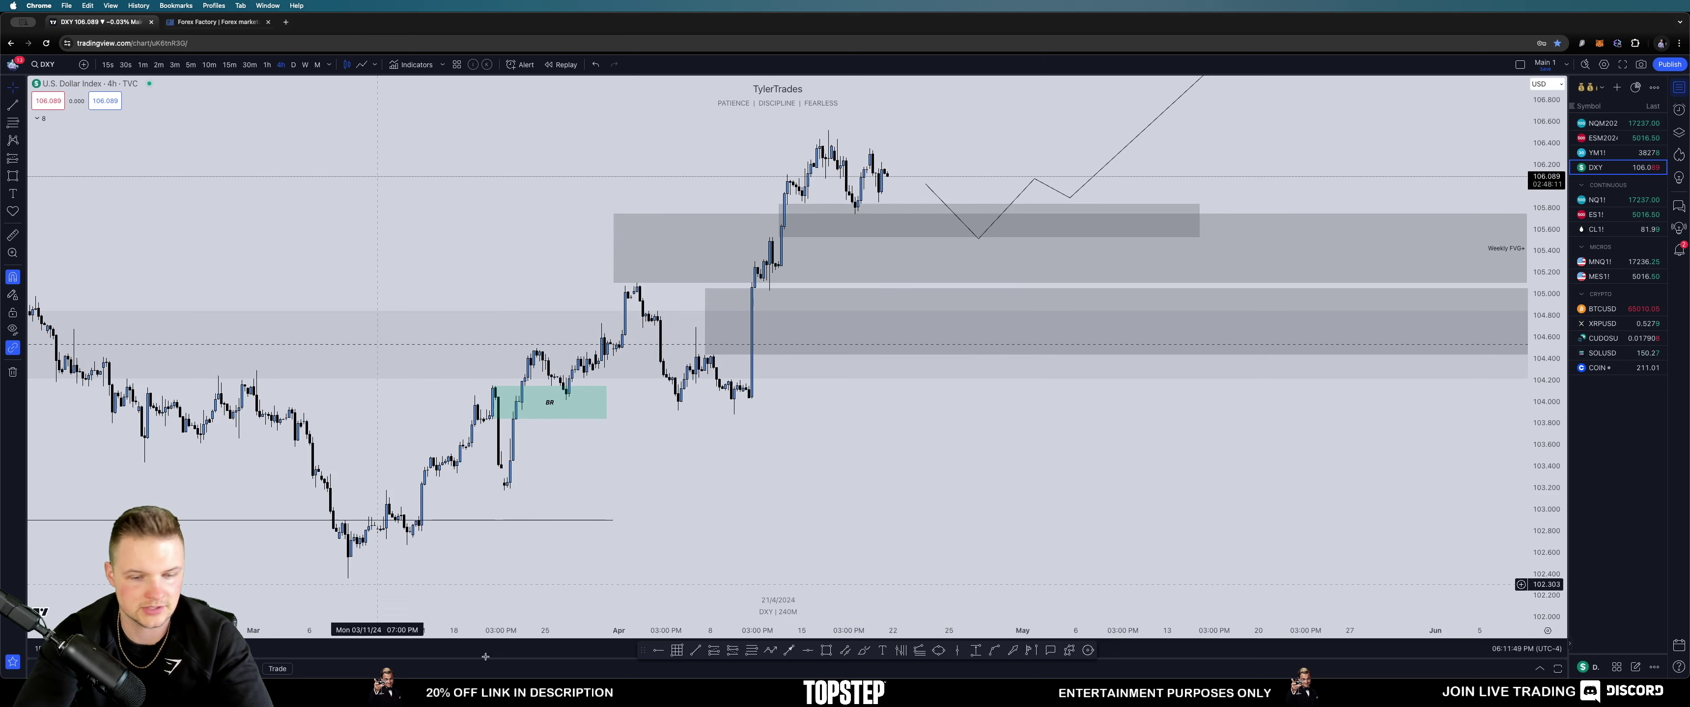
pyautogui.click(659, 651)
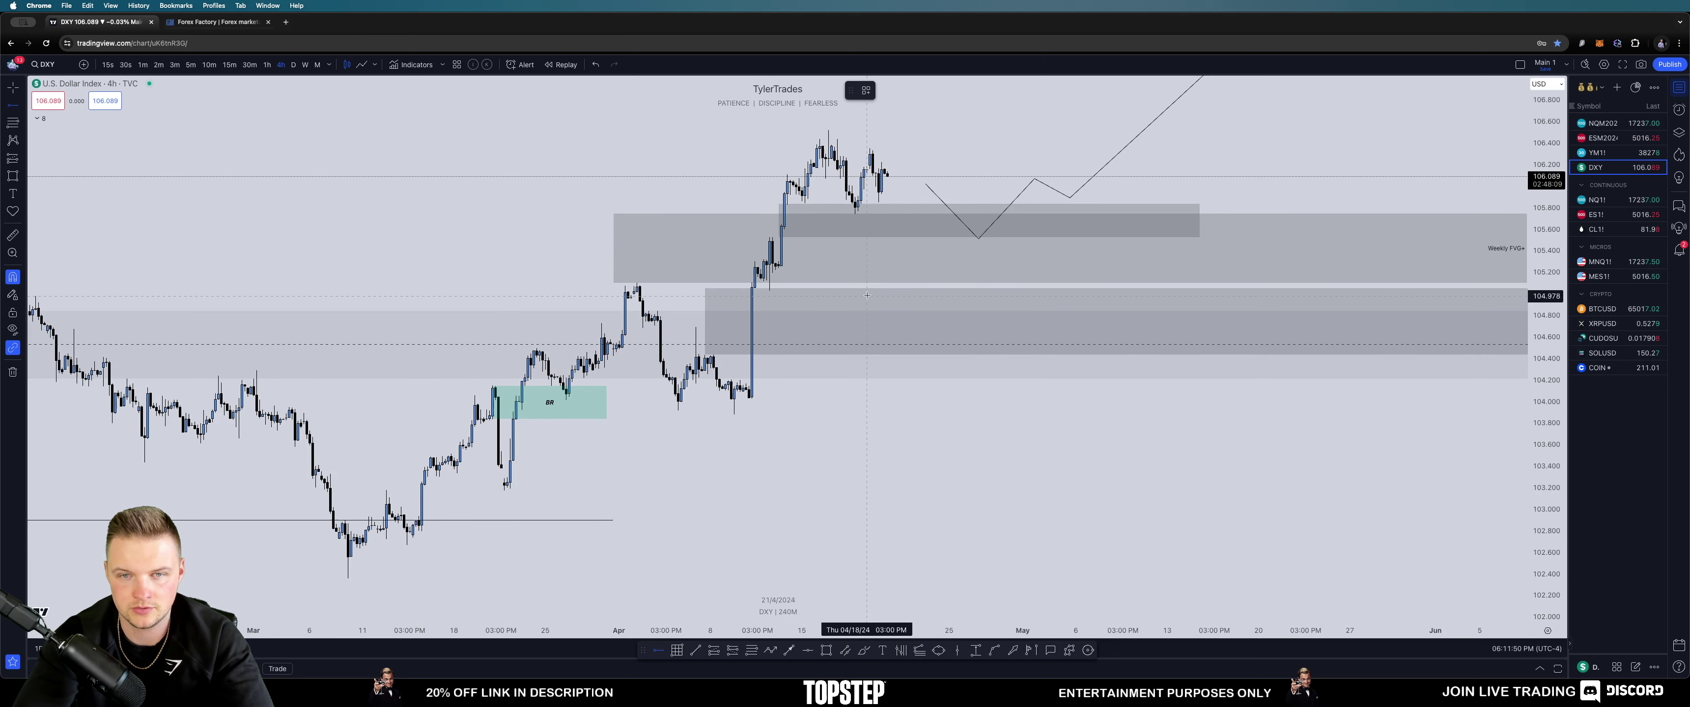
pyautogui.click(855, 213)
pyautogui.click(866, 90)
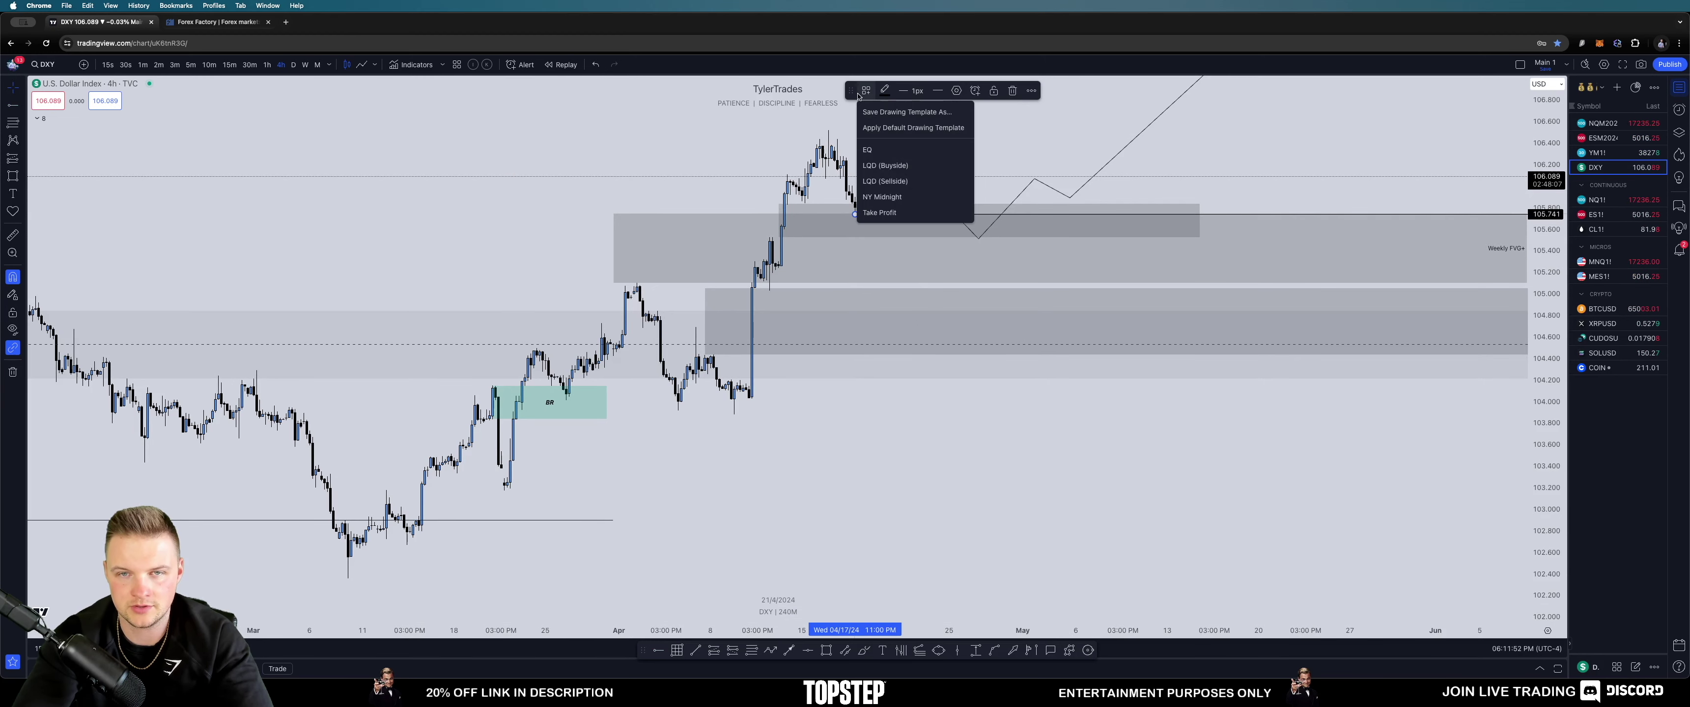
pyautogui.click(897, 190)
# Step: Frame the new Sellside Liquidity level, then return to NQM2024
pyautogui.hscroll(5, 772, 208)
pyautogui.scroll(3, 772, 207)
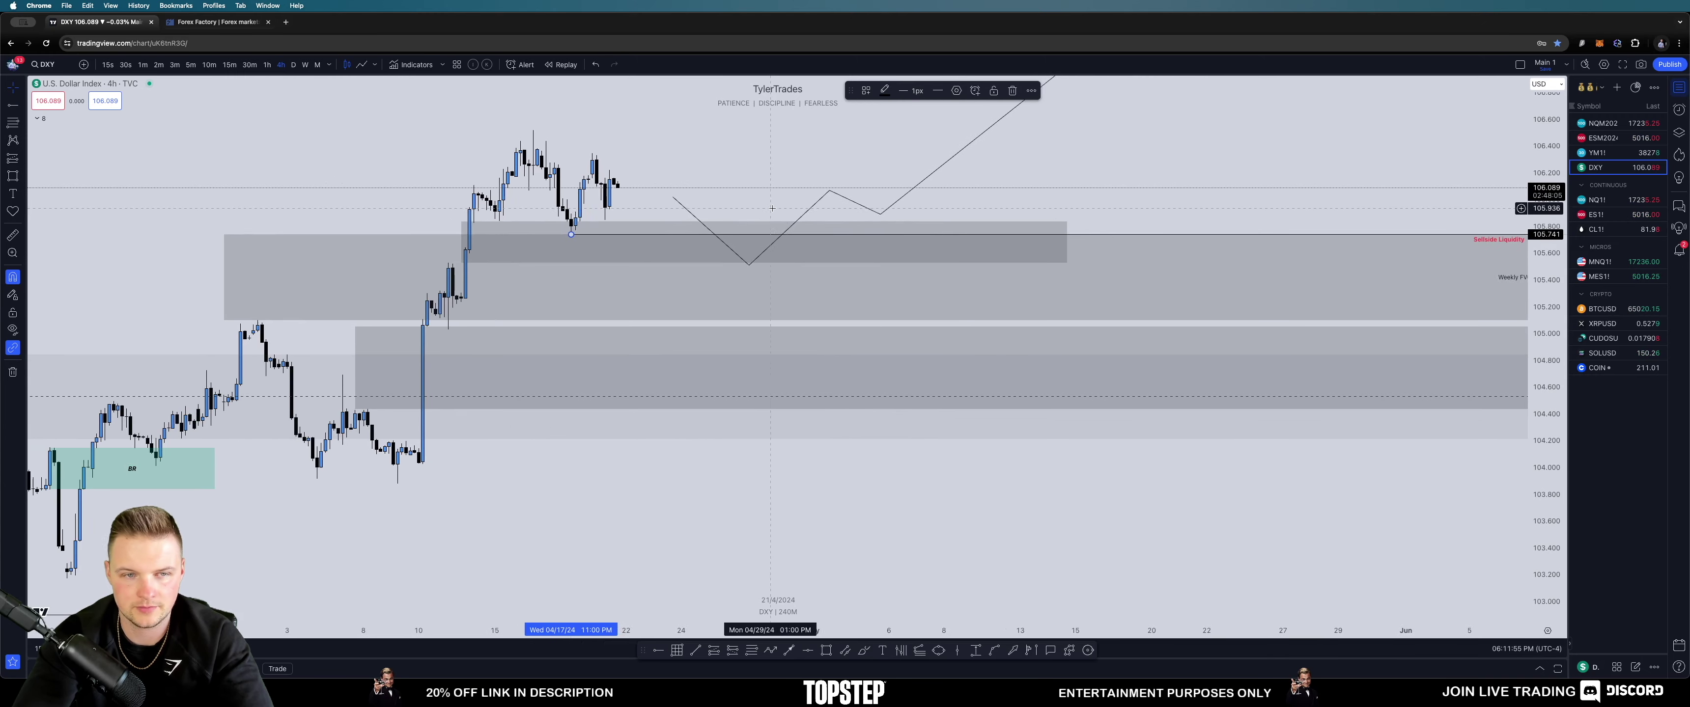
pyautogui.hscroll(-2, 772, 208)
pyautogui.moveTo(1545, 455); pyautogui.dragTo(1546, 329)
pyautogui.moveTo(665, 150); pyautogui.dragTo(712, 254)
pyautogui.press('Up')
pyautogui.press('Up')
pyautogui.press('Up')
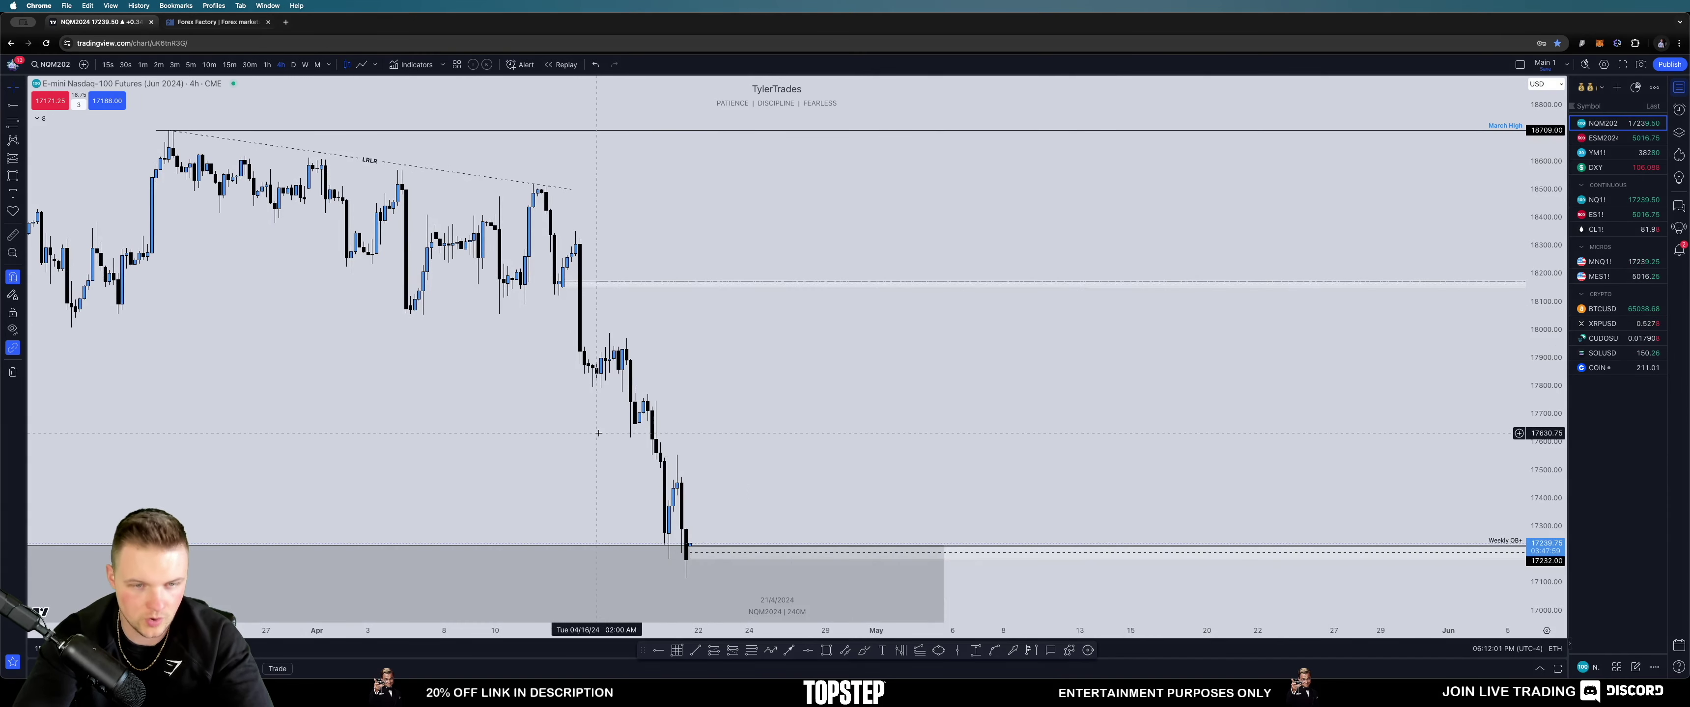
# Step: Glance at DXY, then return to NQM2024 framed around the recent drop
pyautogui.hscroll(-5, 738, 403)
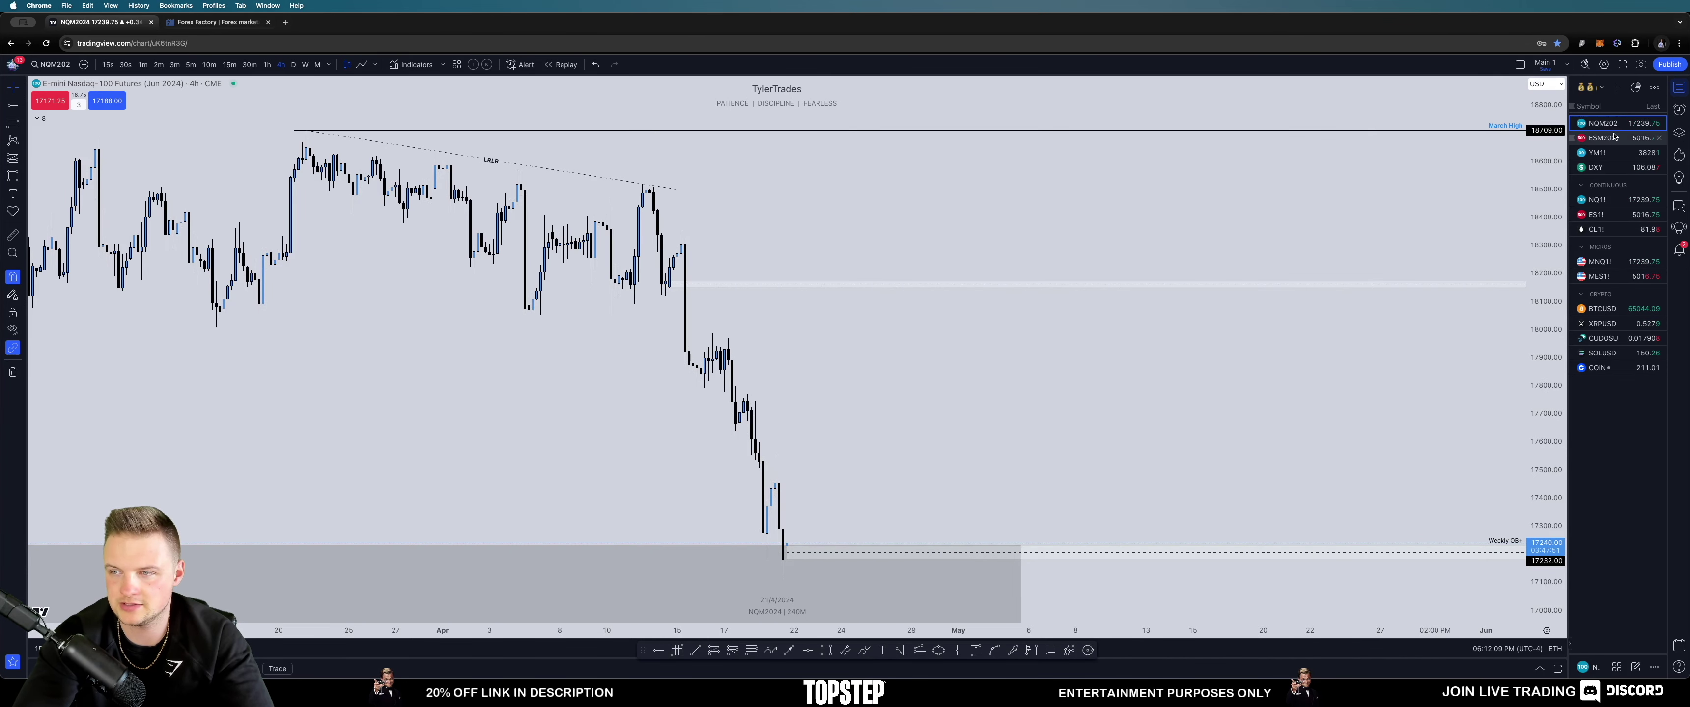
pyautogui.click(1604, 168)
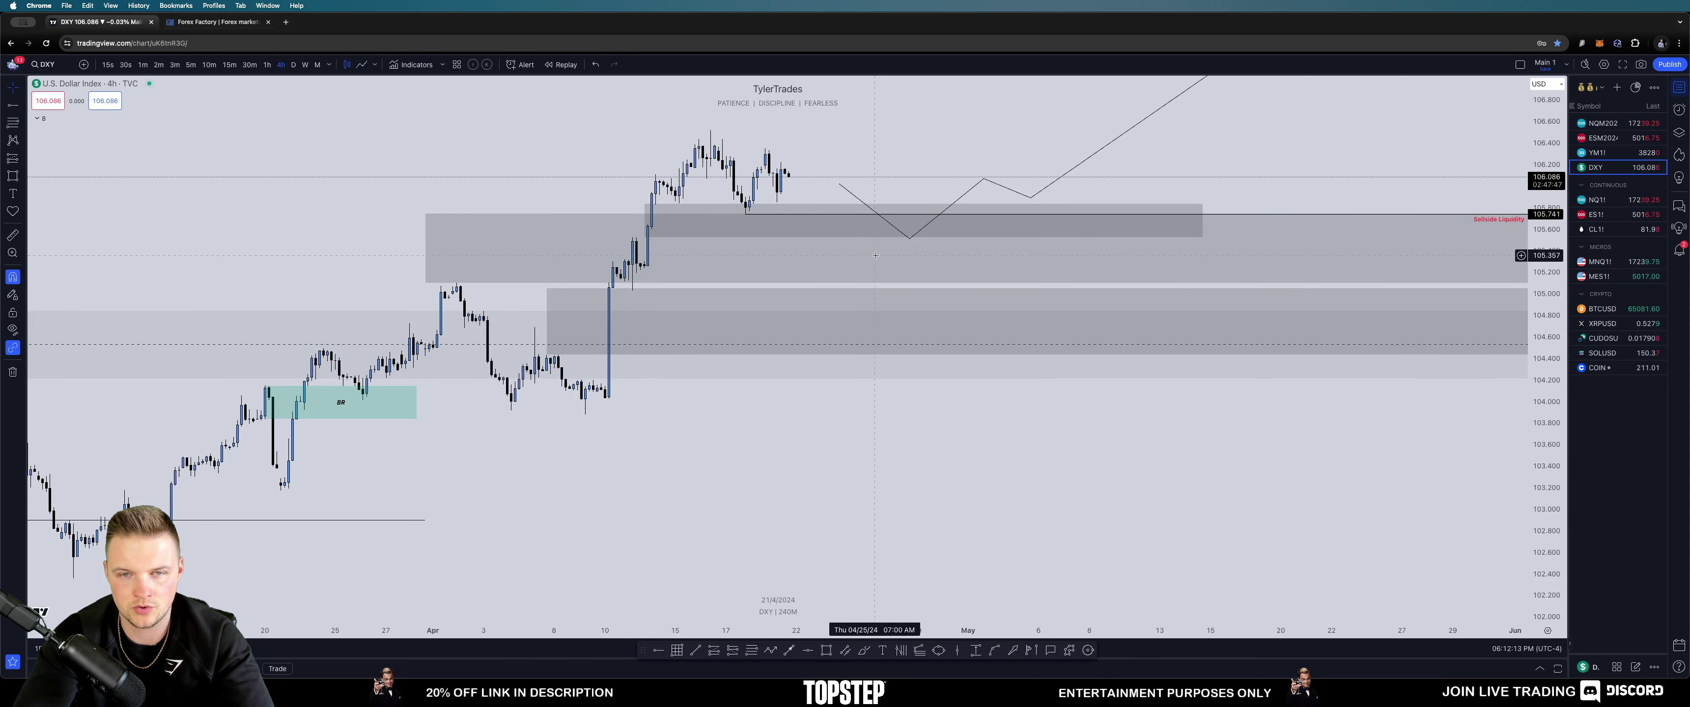
pyautogui.click(1604, 123)
pyautogui.moveTo(815, 404); pyautogui.dragTo(827, 347)
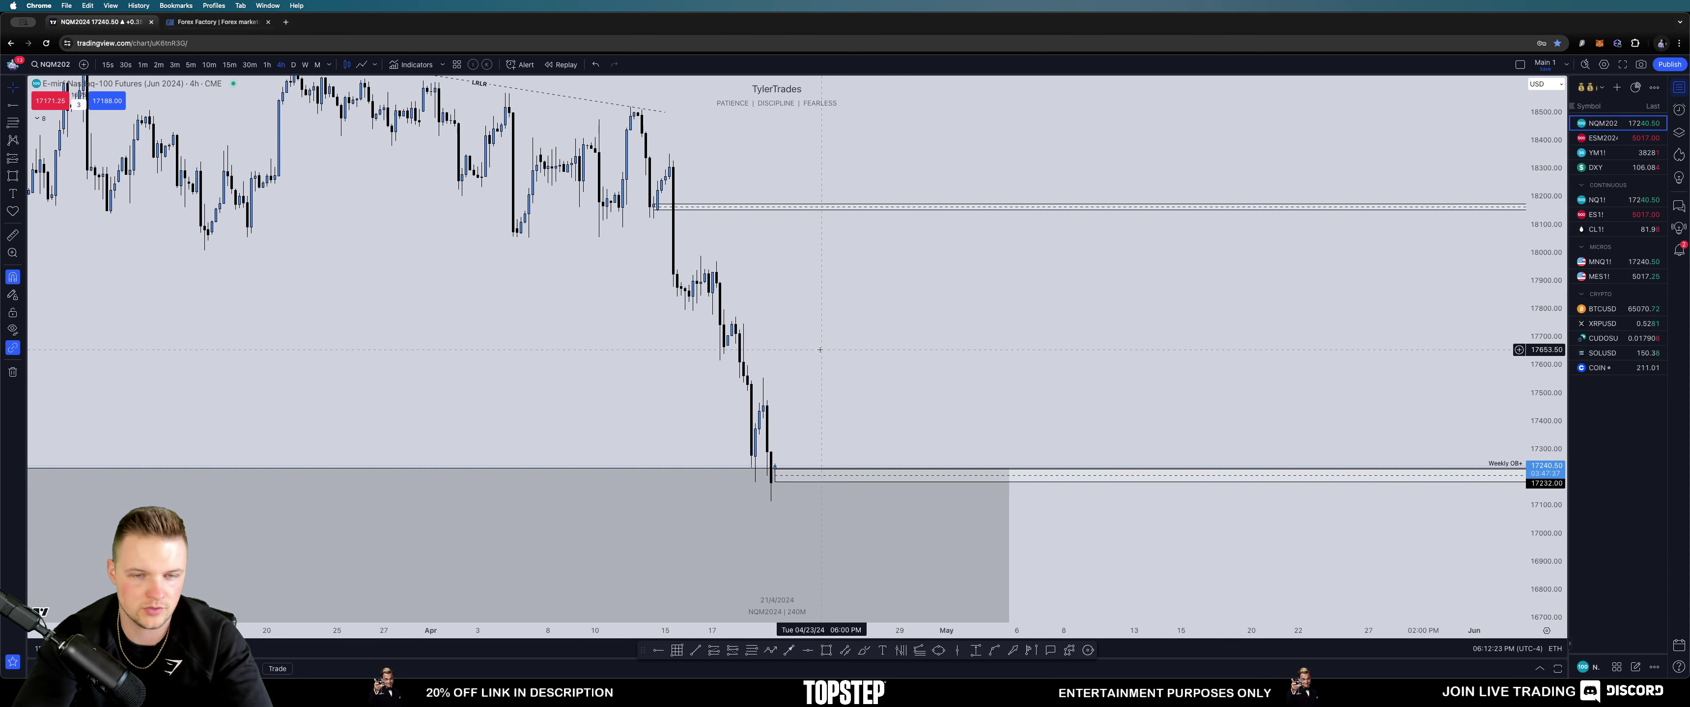
# Step: Cancel the interval change to keep 4-hour candles and pick the Path tool
pyautogui.write('1')
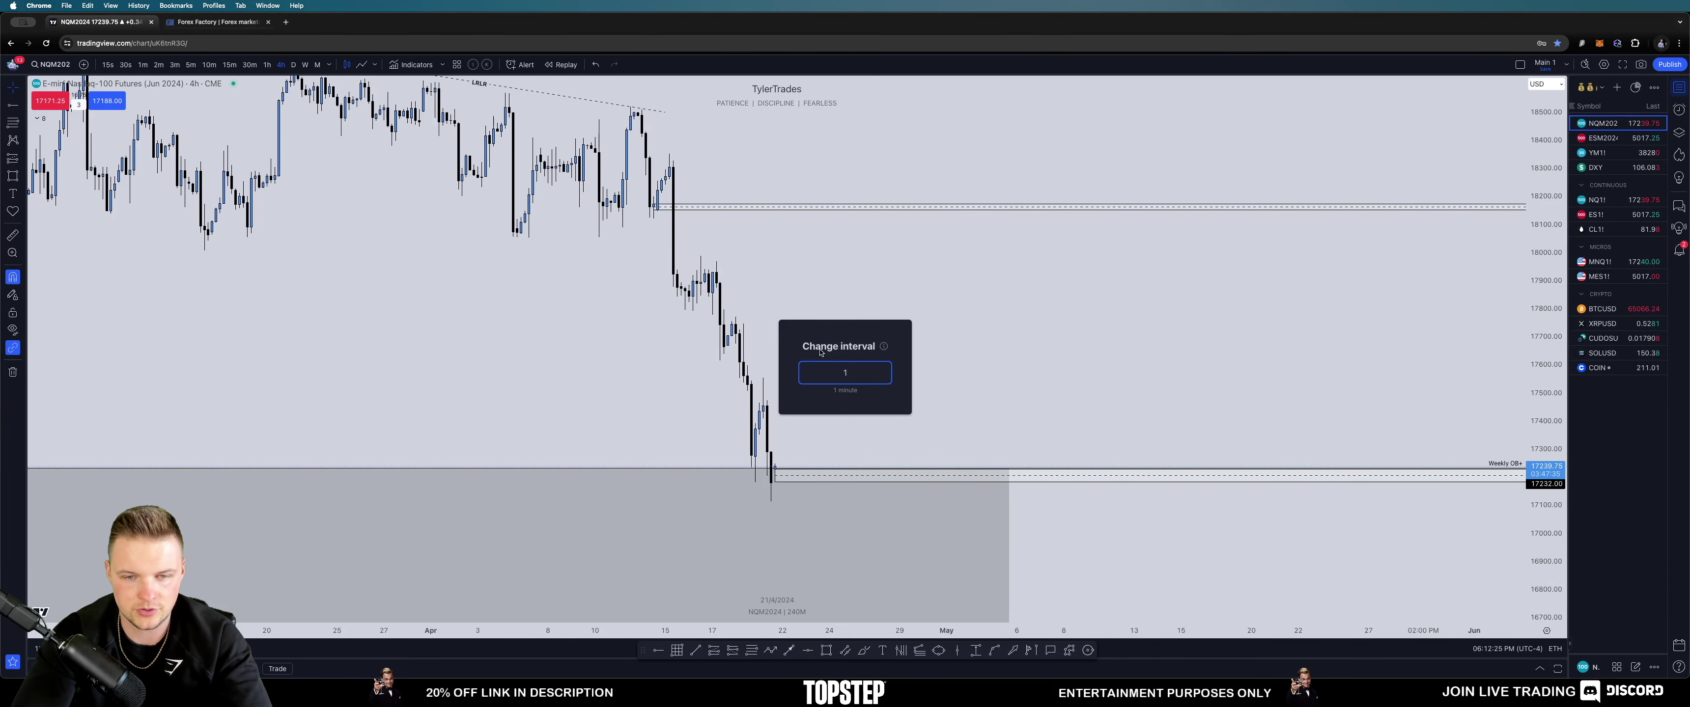
pyautogui.press('Escape')
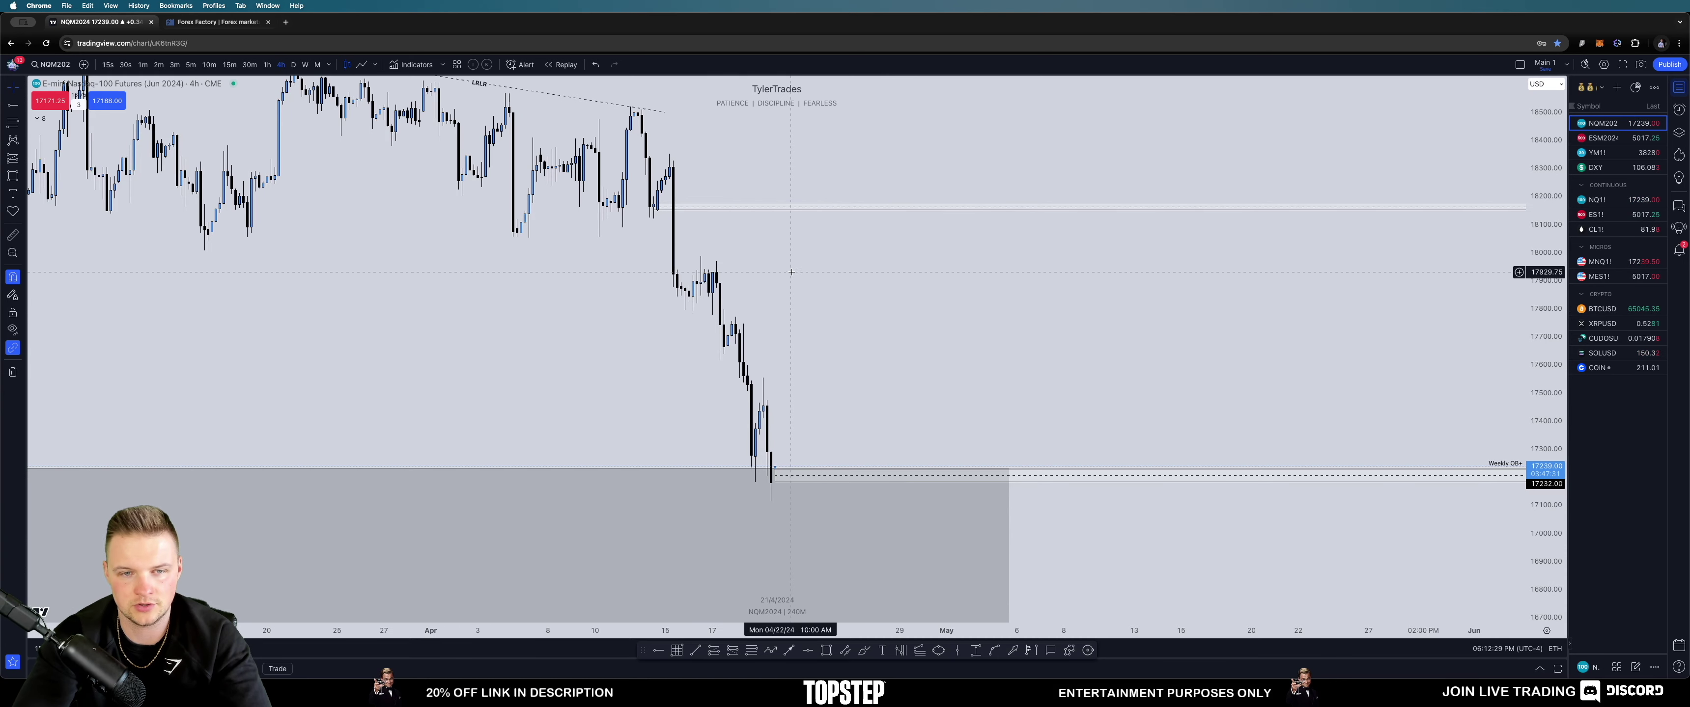
pyautogui.moveTo(774, 273); pyautogui.dragTo(753, 270)
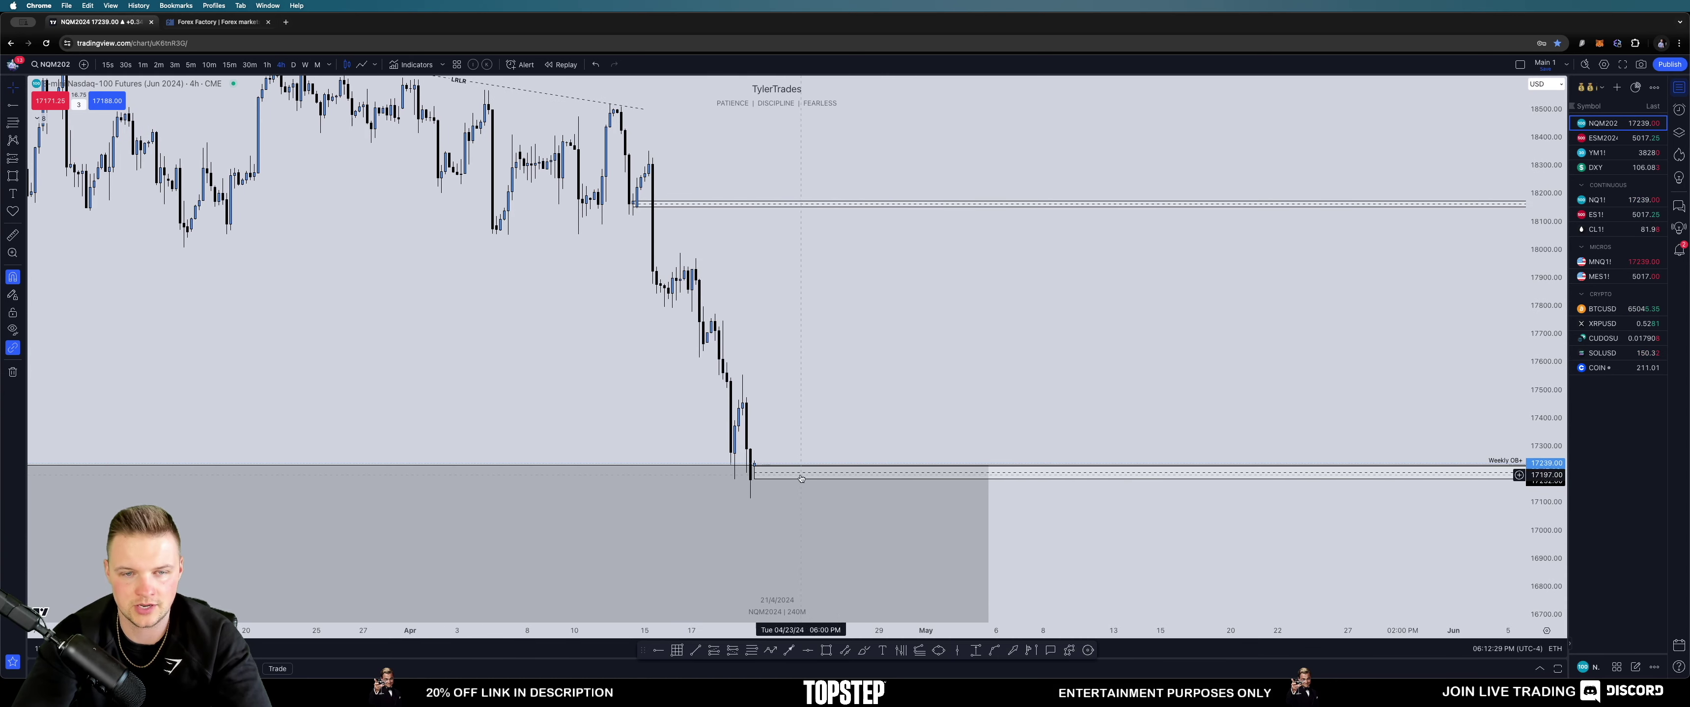
pyautogui.click(770, 650)
# Step: Sketch a projected path up from the Weekly OB+ level, then discard it
pyautogui.click(757, 468)
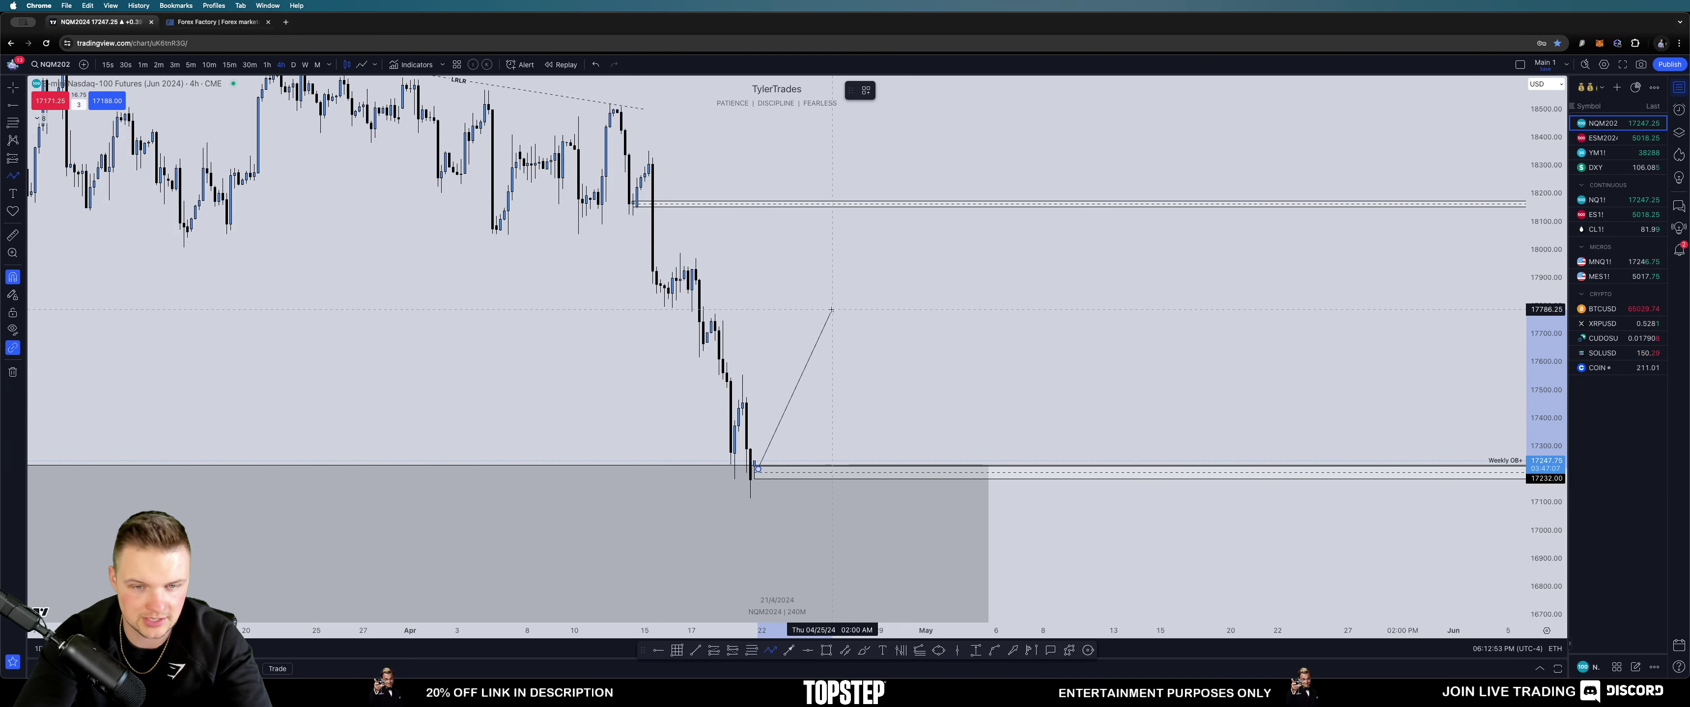
pyautogui.click(840, 288)
pyautogui.click(867, 371)
pyautogui.click(925, 341)
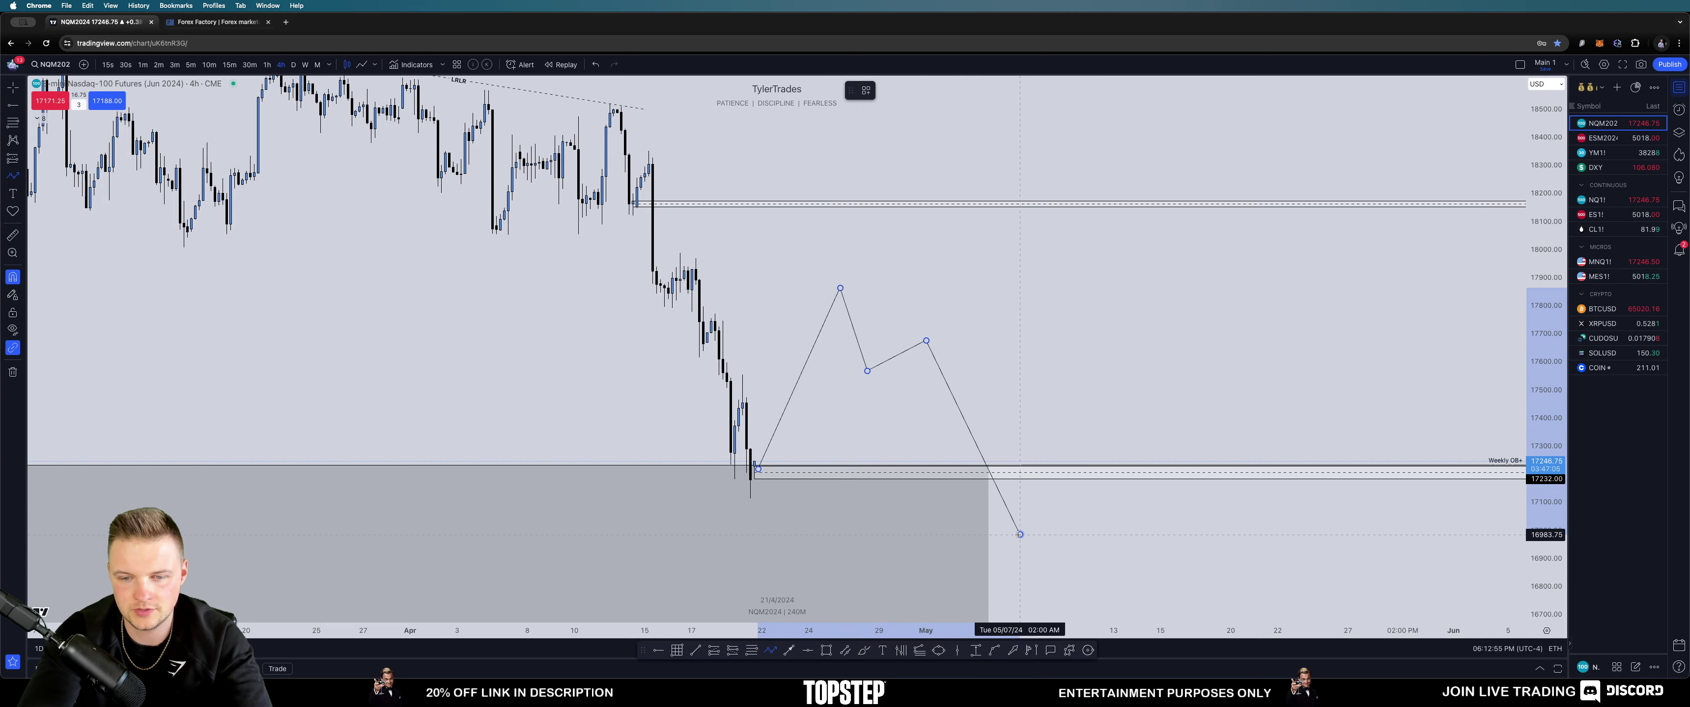
pyautogui.press('Escape')
# Step: Switch NQ to weekly candles (1W) and centre the recent candles
pyautogui.moveTo(872, 296); pyautogui.dragTo(923, 299)
pyautogui.hscroll(-2, 945, 316)
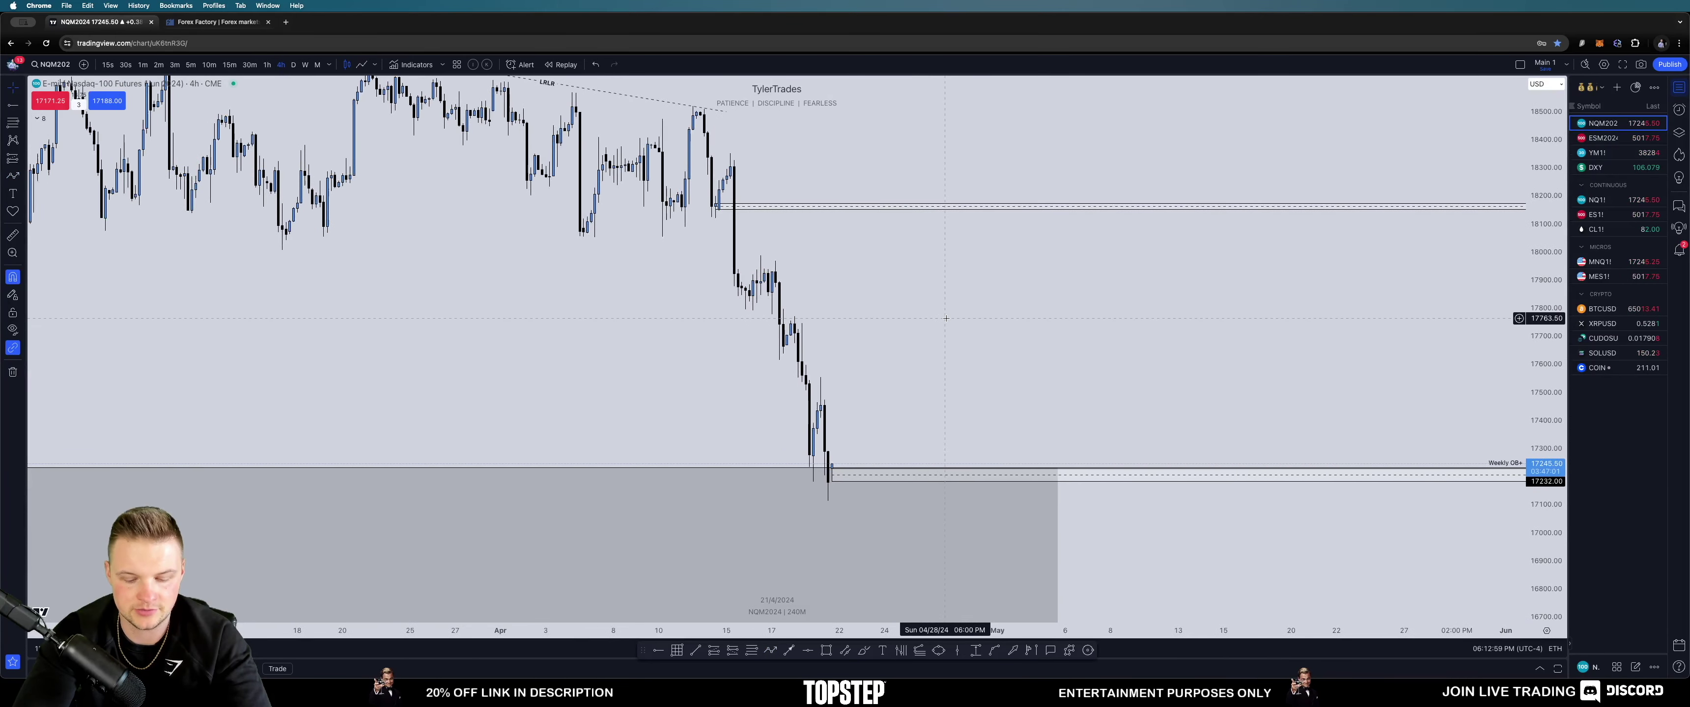
pyautogui.write('1w')
pyautogui.press('Return')
pyautogui.scroll(5, 946, 318)
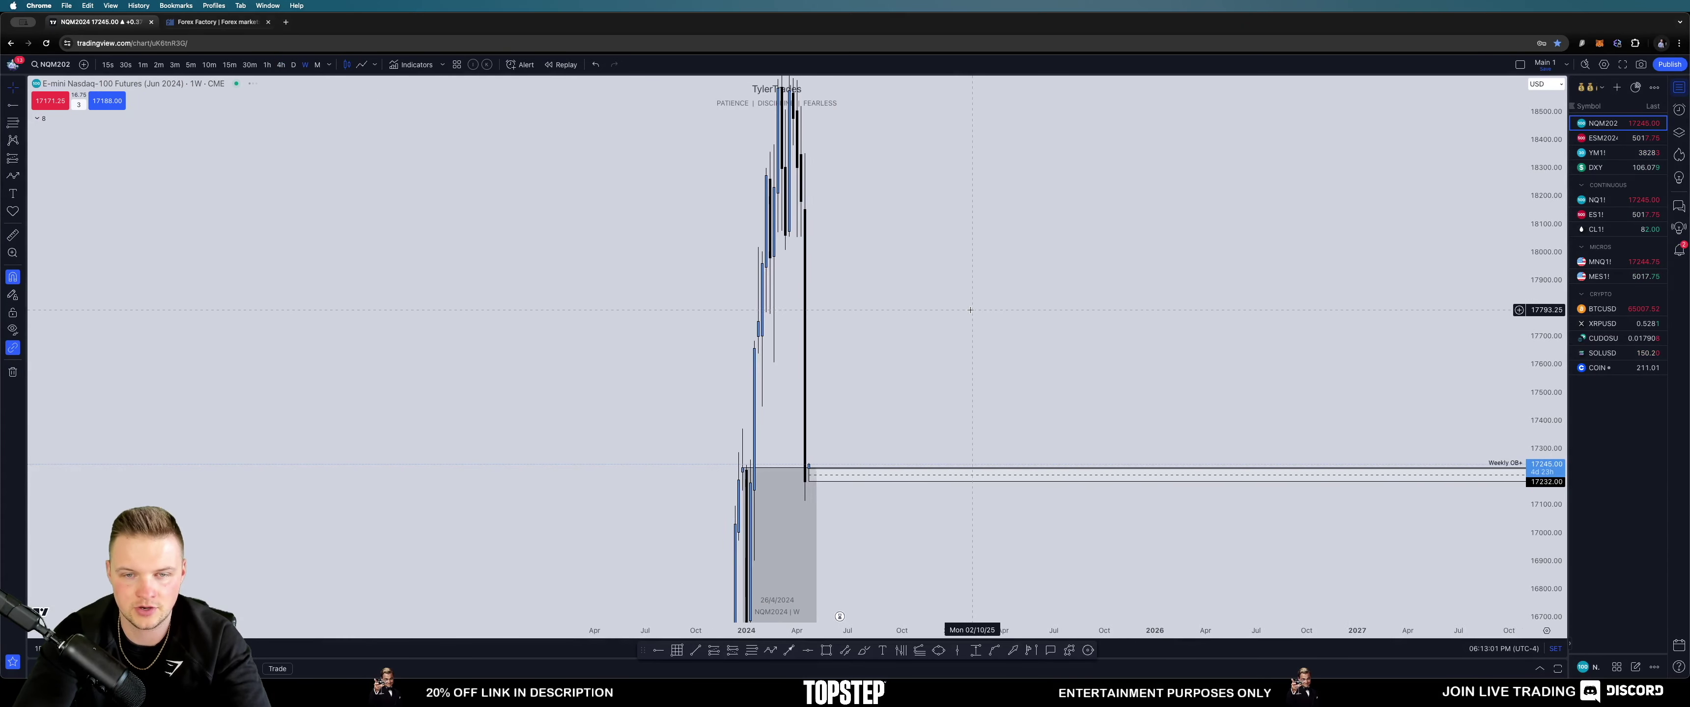
pyautogui.scroll(2, 976, 310)
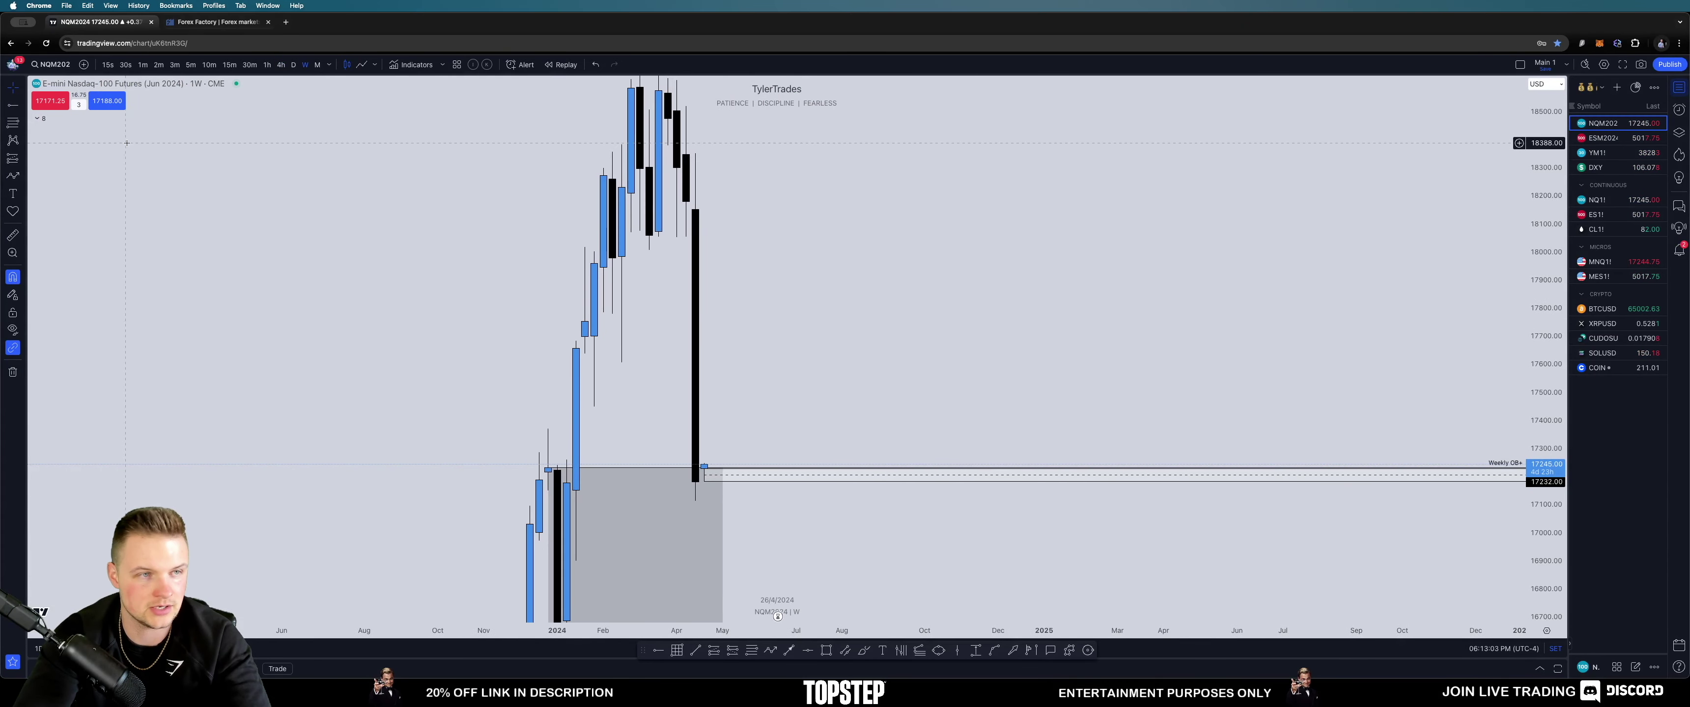
pyautogui.moveTo(727, 306); pyautogui.dragTo(806, 244)
pyautogui.hscroll(-2, 808, 244)
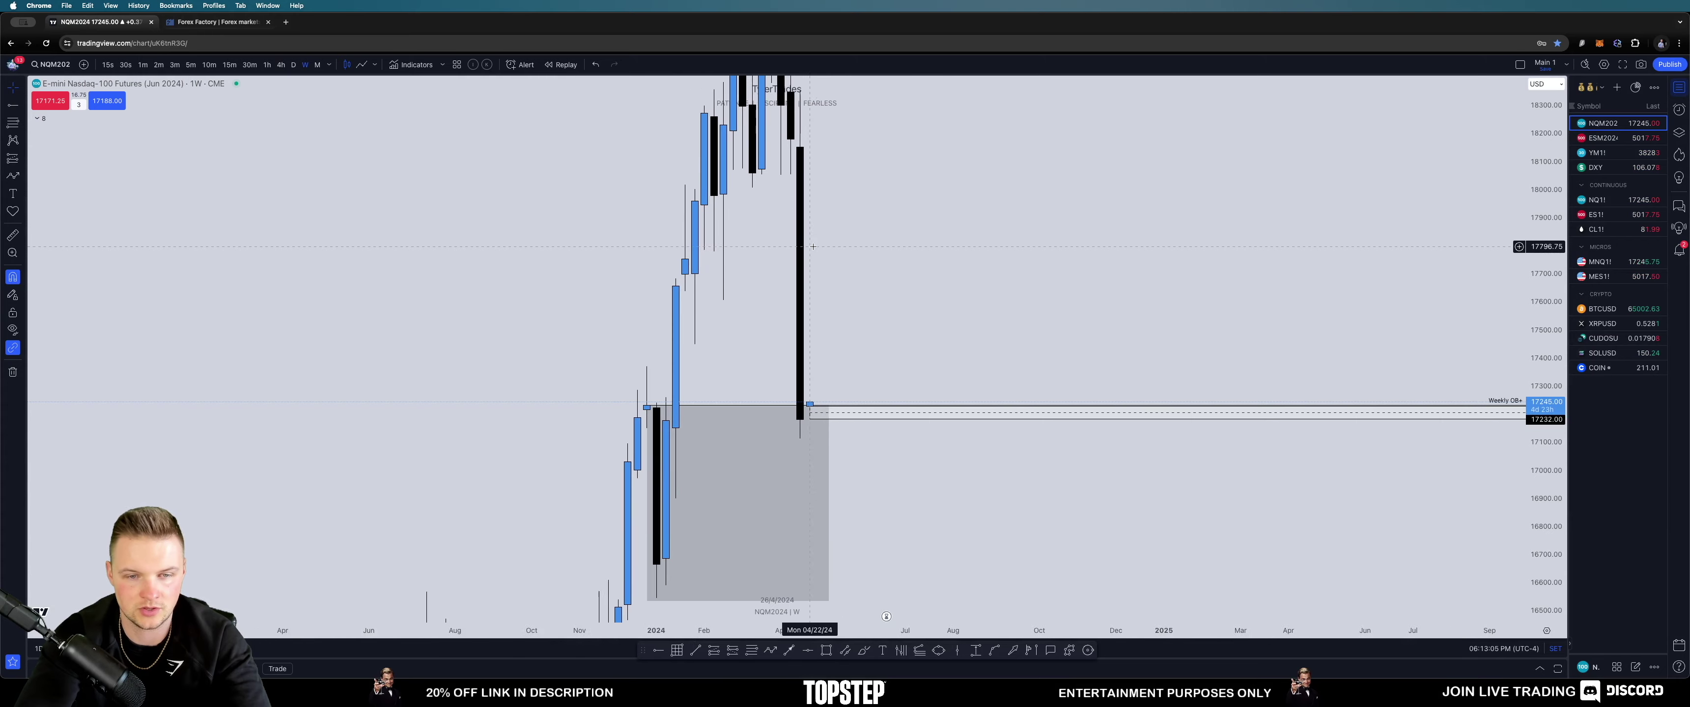
pyautogui.scroll(4, 811, 245)
pyautogui.moveTo(939, 253); pyautogui.dragTo(917, 230)
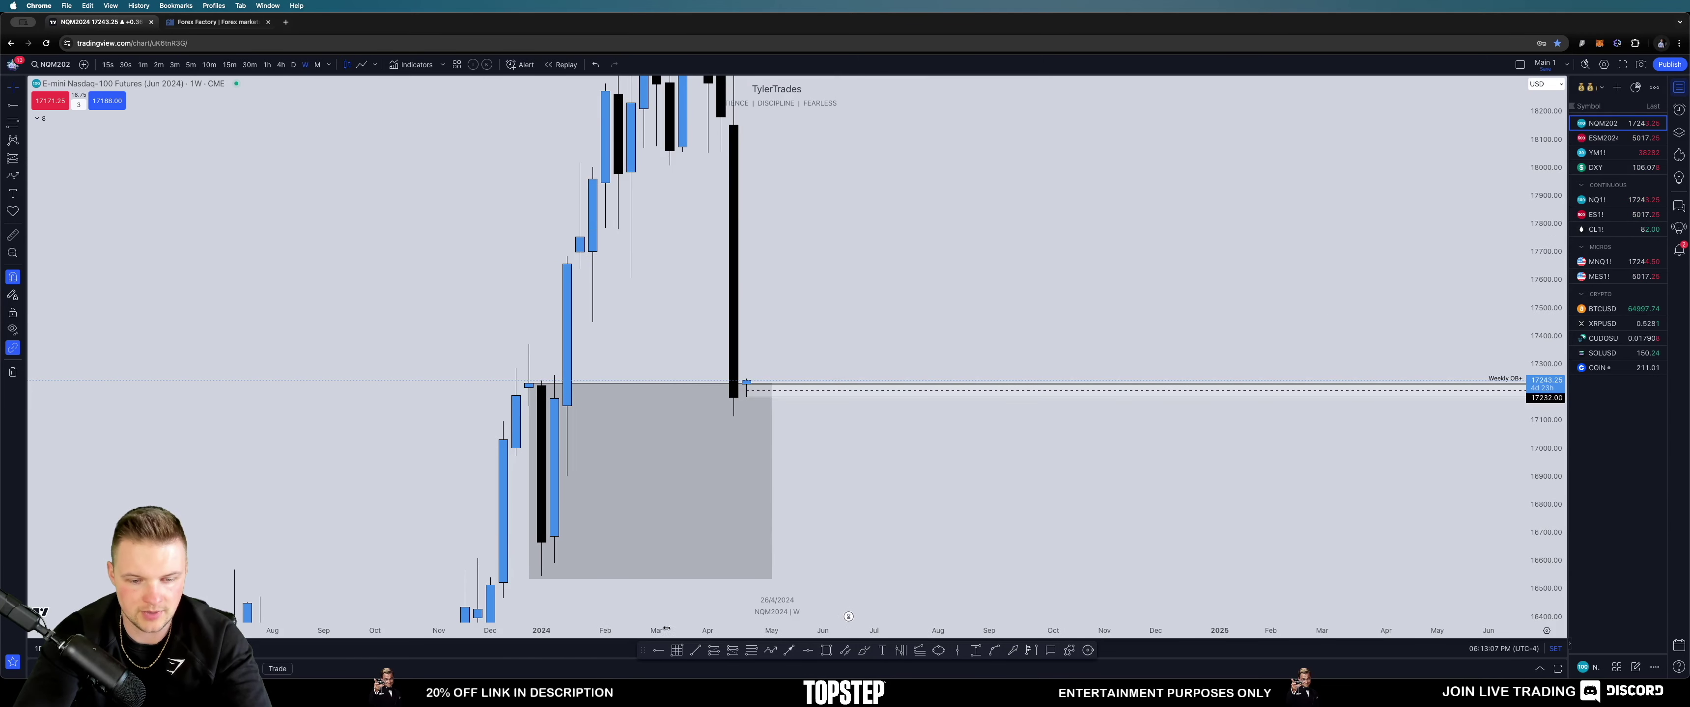
# Step: Draw a zone from about 17260 to 17637 spanning January to April candles
pyautogui.click(826, 650)
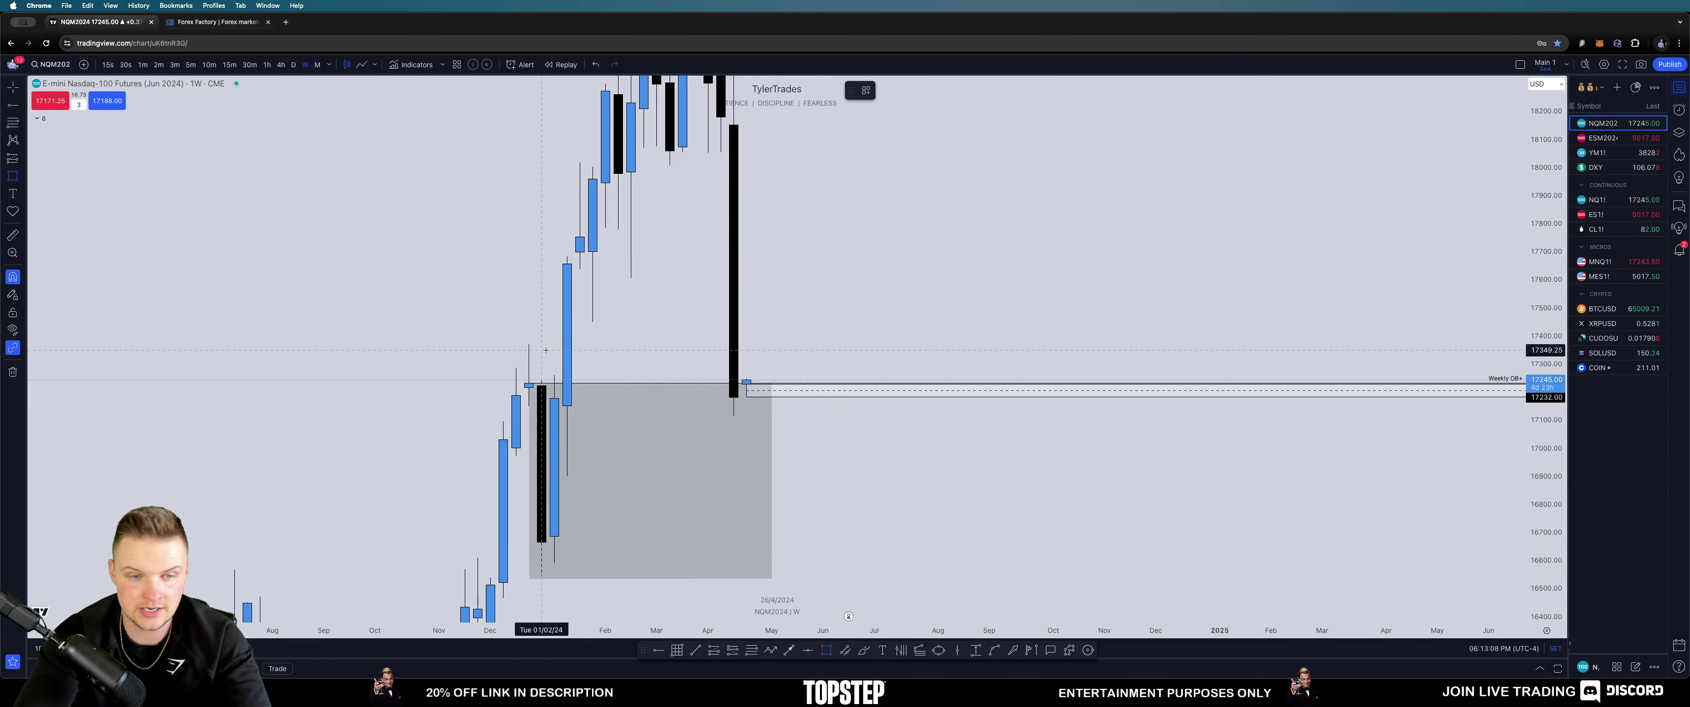
pyautogui.click(554, 375)
pyautogui.click(580, 276)
pyautogui.moveTo(580, 322); pyautogui.dragTo(796, 310)
pyautogui.moveTo(820, 229); pyautogui.dragTo(901, 266)
pyautogui.moveTo(1545, 361); pyautogui.dragTo(1546, 500)
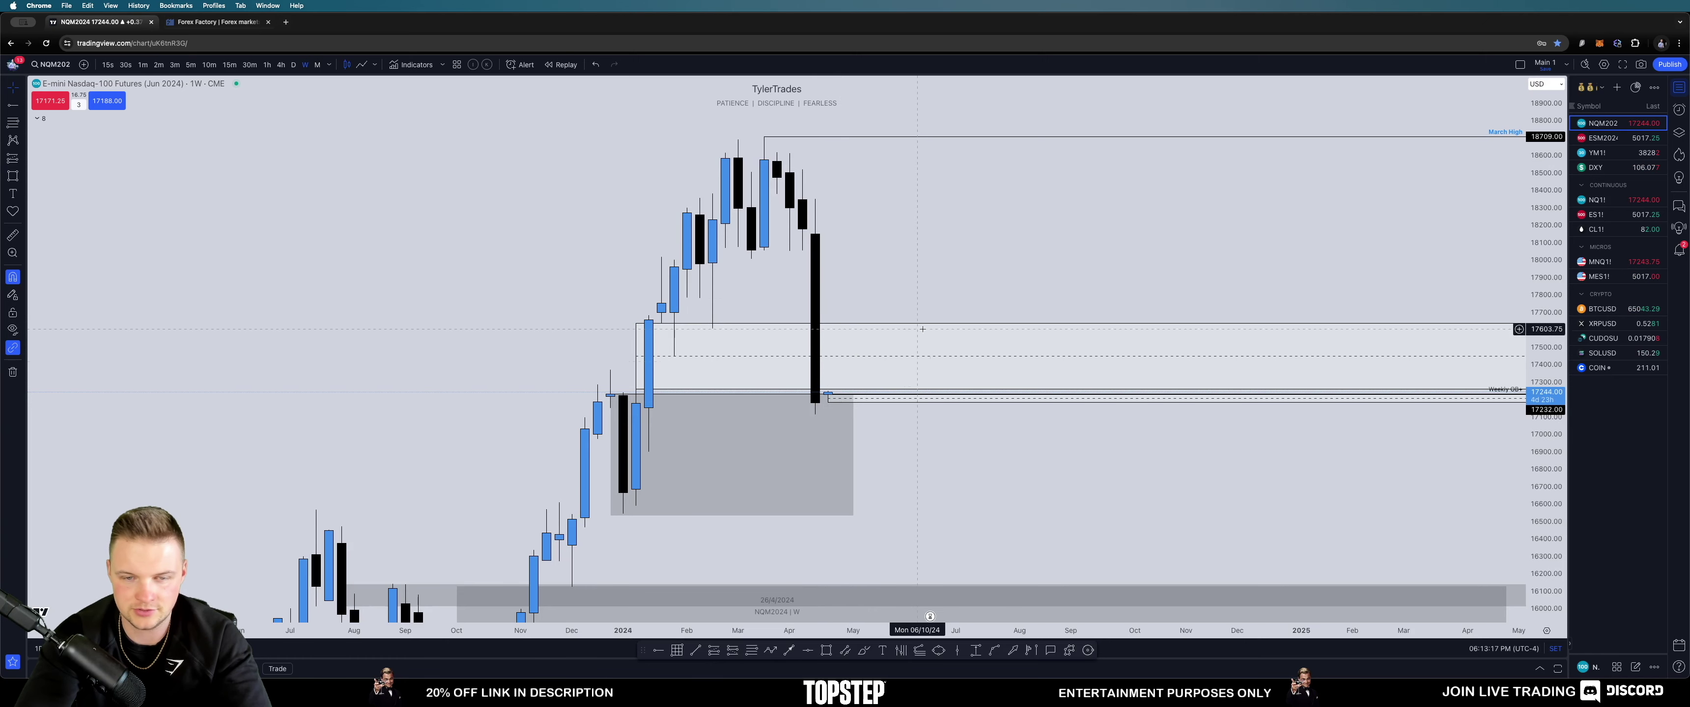
pyautogui.moveTo(870, 326); pyautogui.dragTo(861, 286)
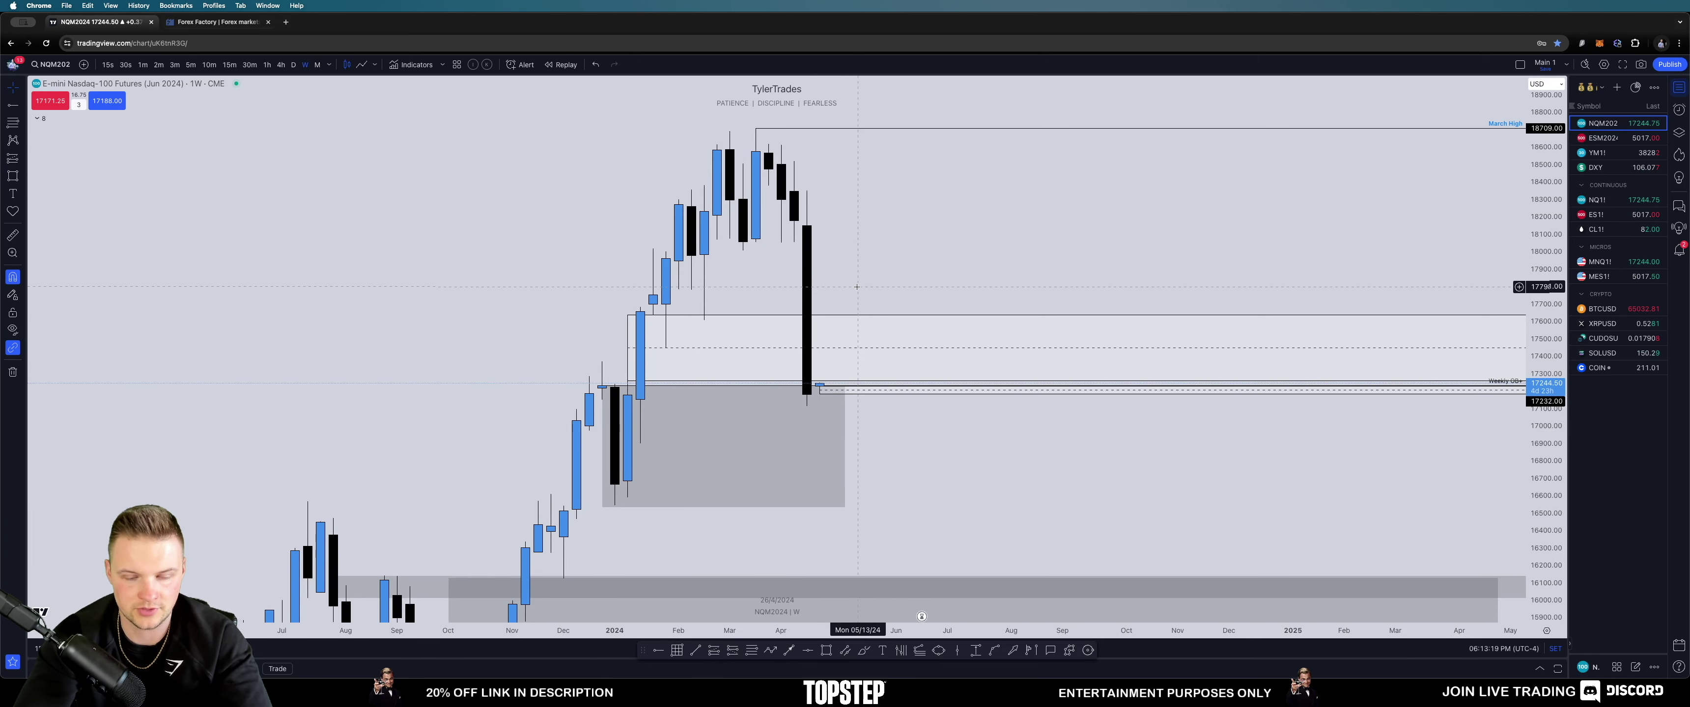
# Step: Apply the Tan template to the 17,240–17,640 weekly zone above Weekly OB+
pyautogui.click(820, 317)
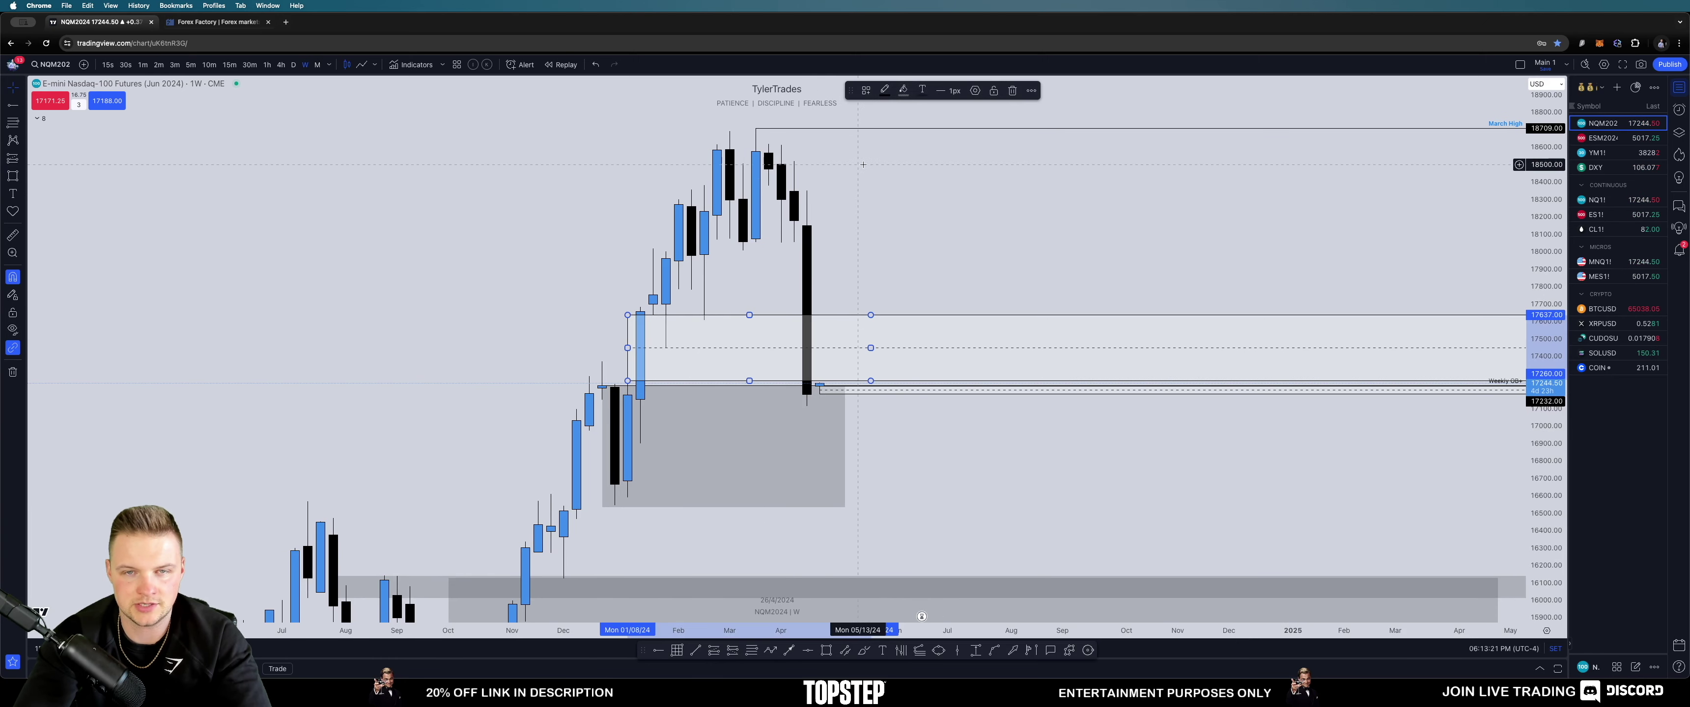
pyautogui.click(866, 90)
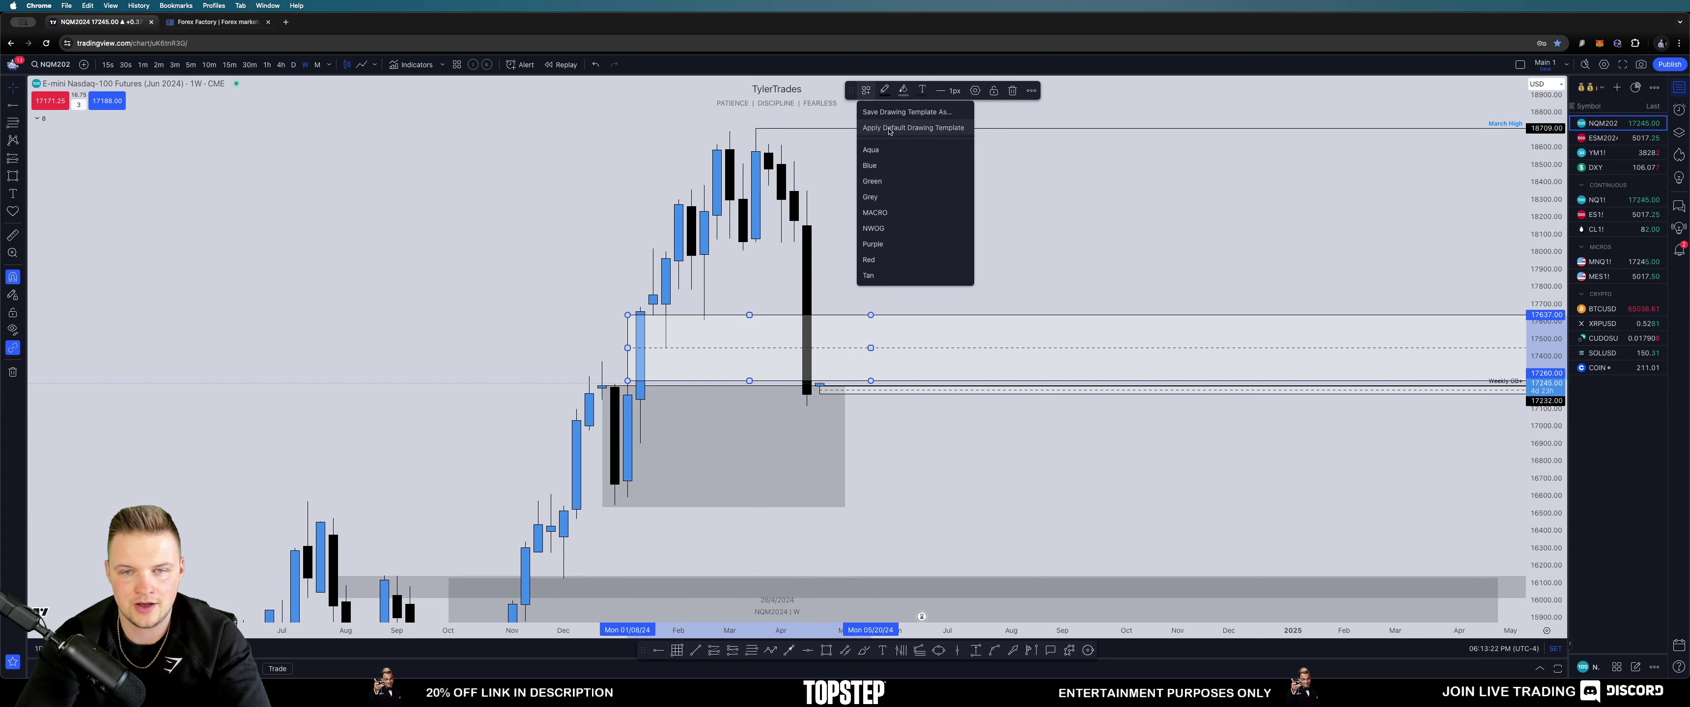
pyautogui.click(871, 274)
pyautogui.moveTo(909, 239); pyautogui.dragTo(930, 210)
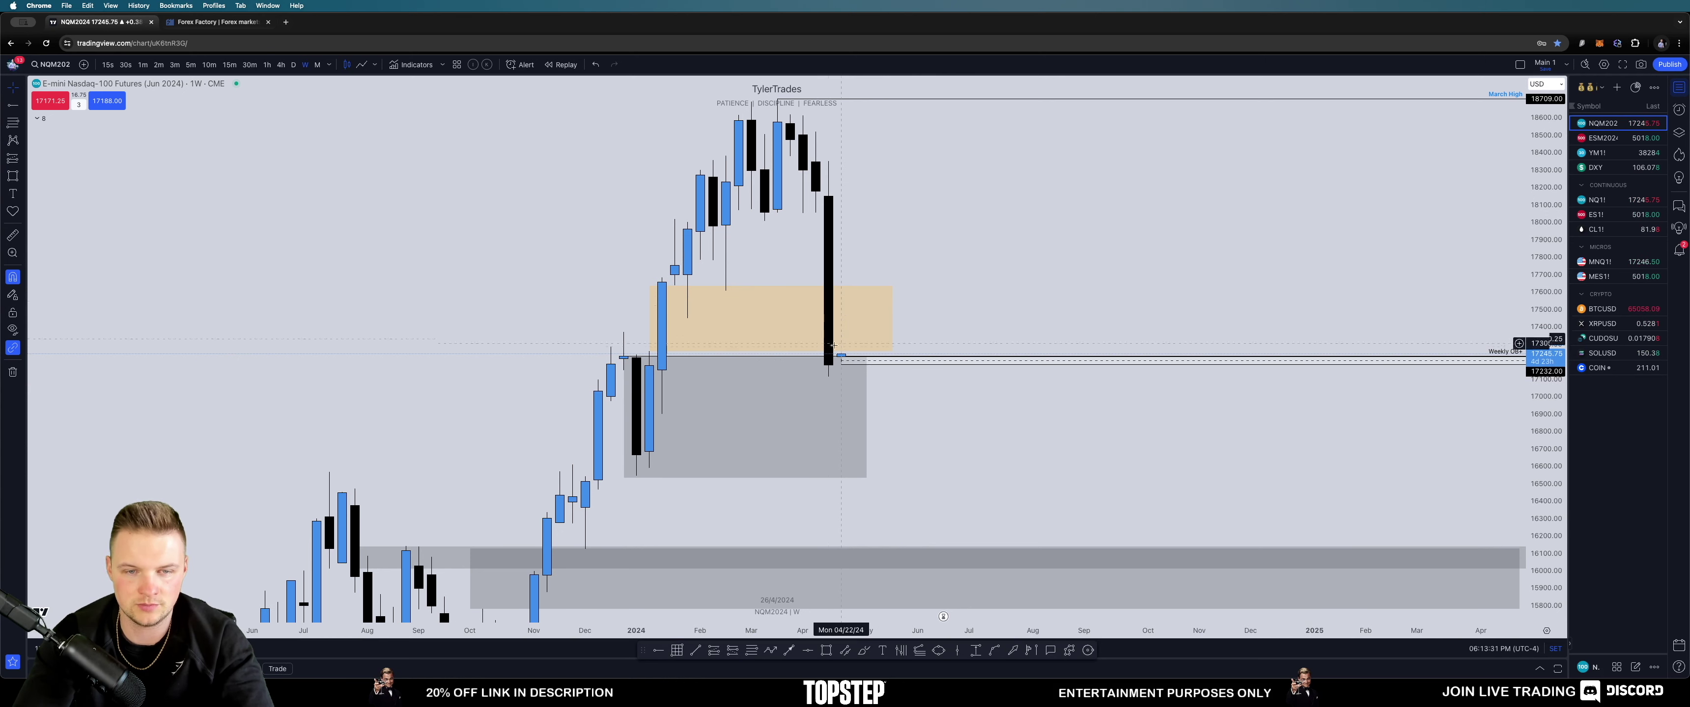
pyautogui.moveTo(897, 260); pyautogui.dragTo(901, 294)
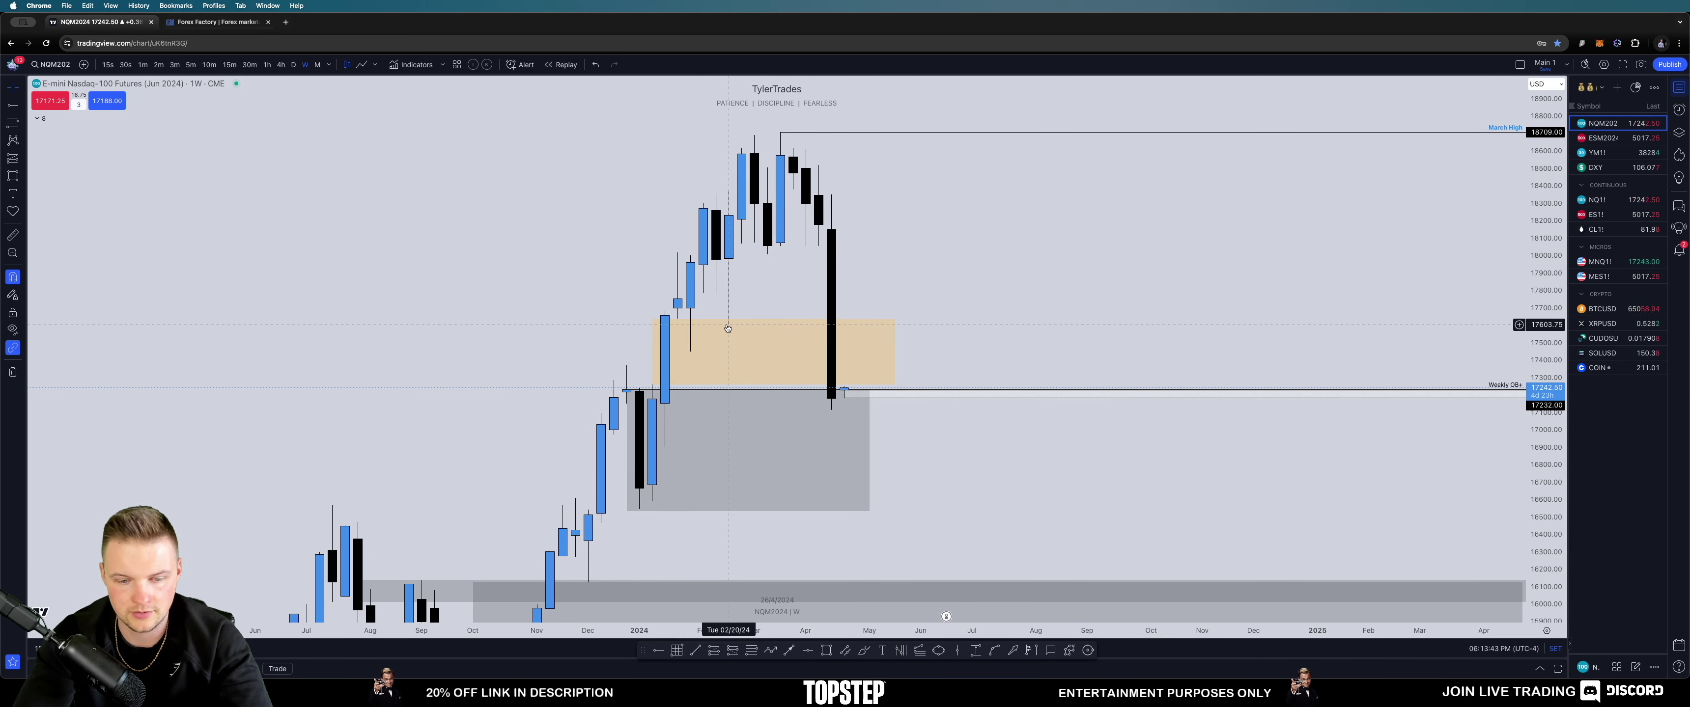
# Step: Add horizontal rays labelled 'Feb 20th Low (W)' at 17606.50 and 'Jan 29th Low (W)' at 17449
pyautogui.click(691, 352)
pyautogui.click(657, 650)
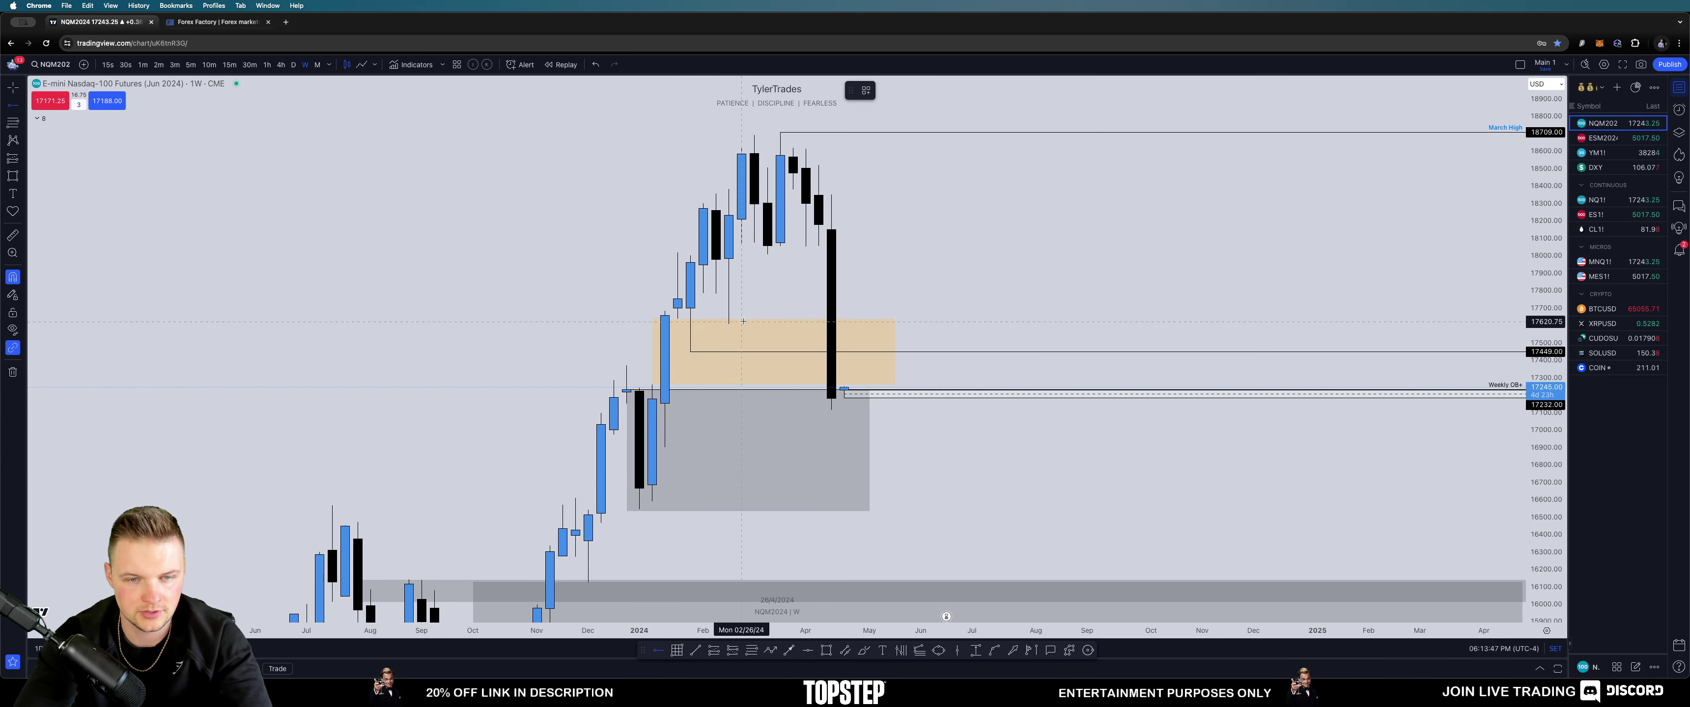
pyautogui.click(729, 324)
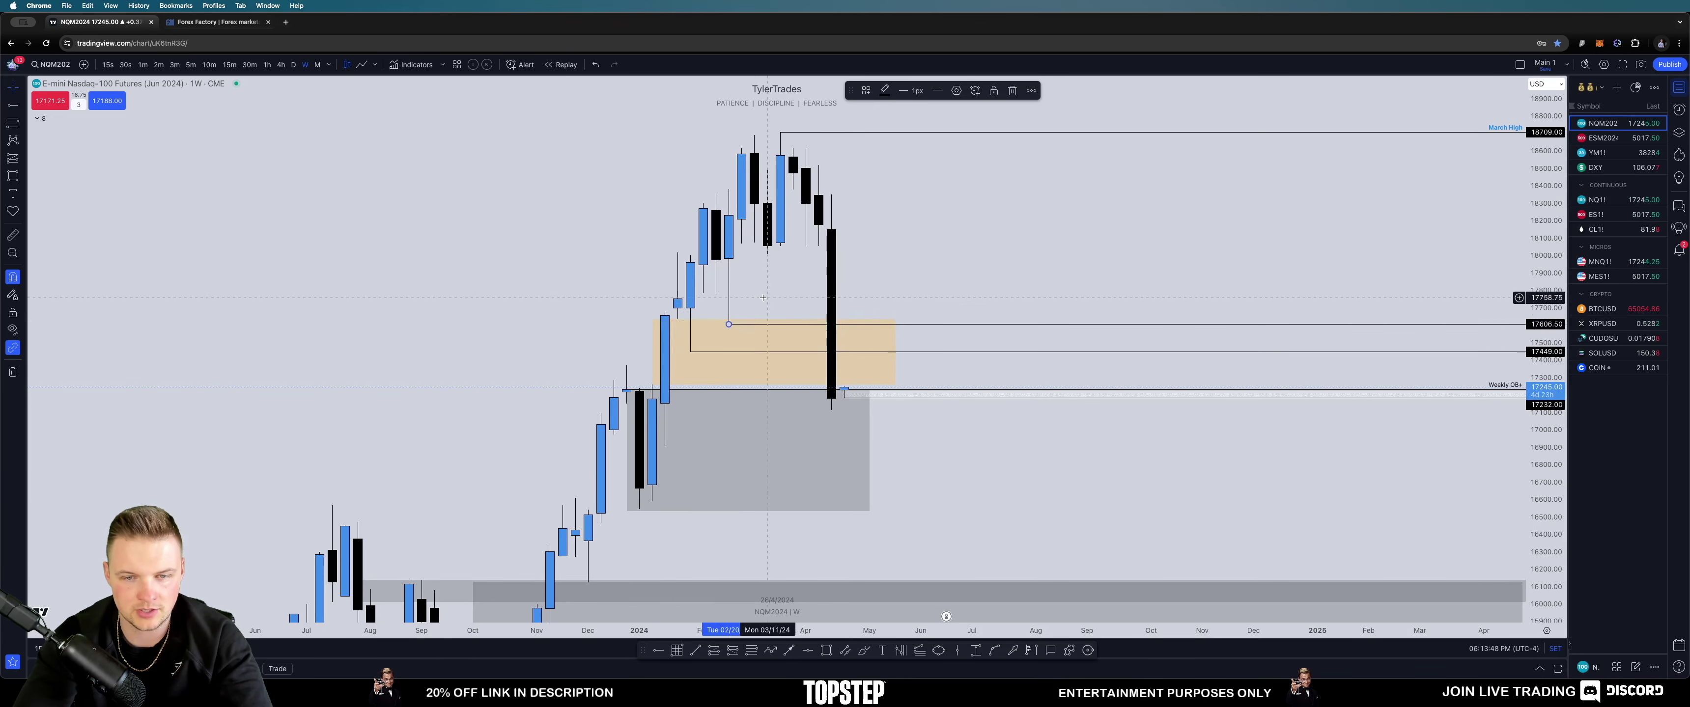
pyautogui.doubleClick(919, 324)
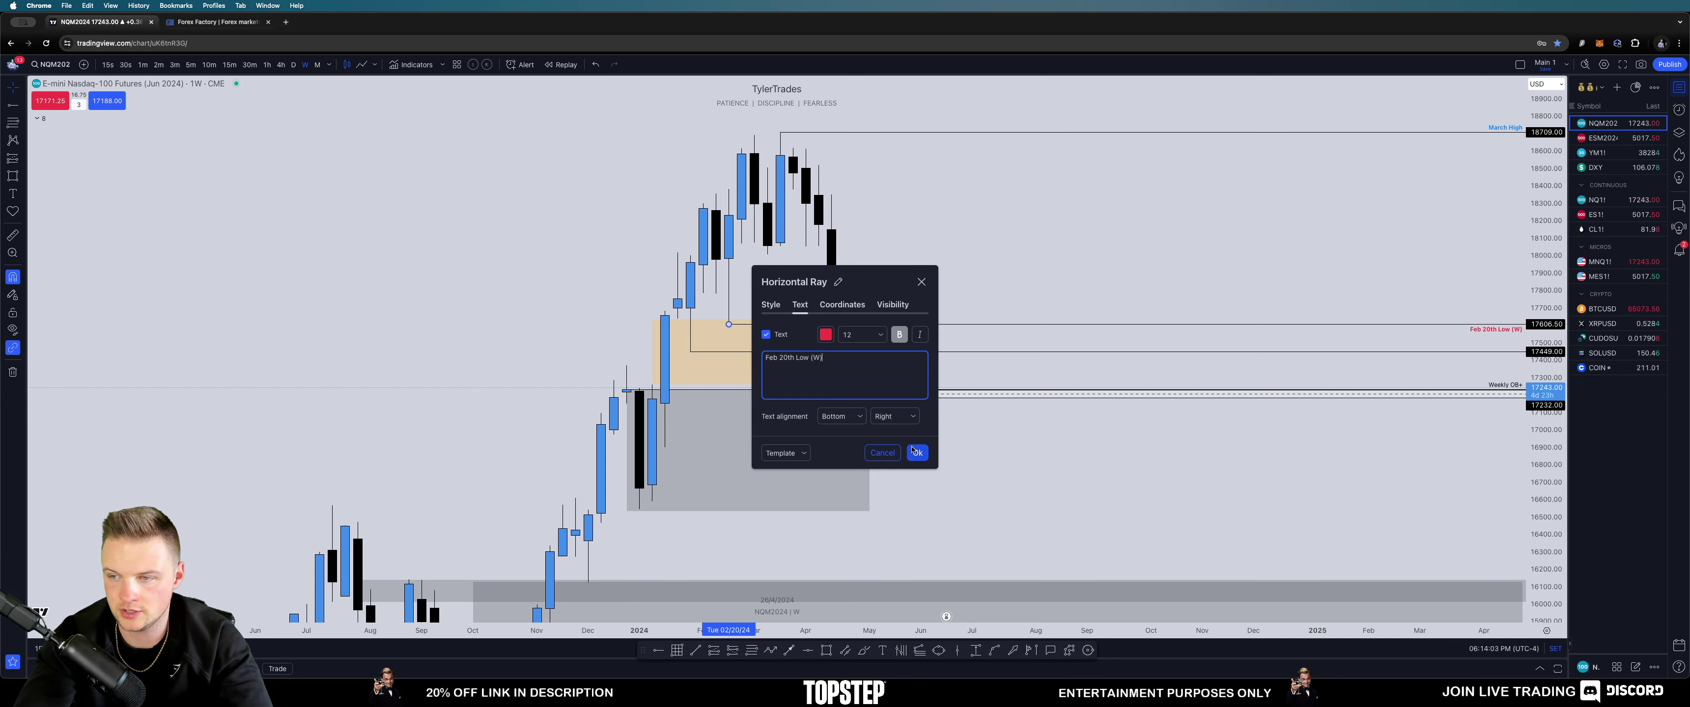
pyautogui.click(917, 453)
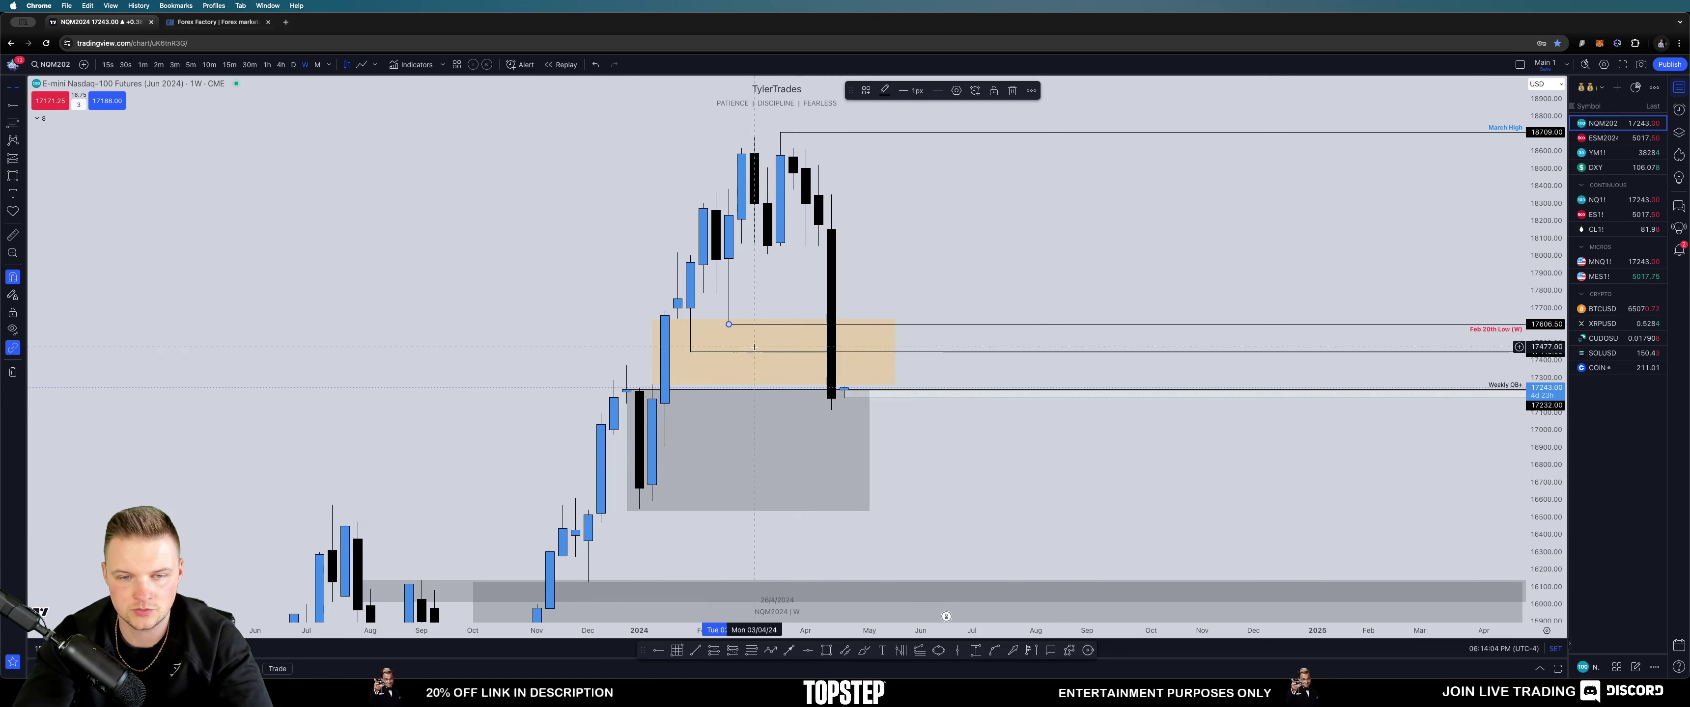
pyautogui.doubleClick(700, 353)
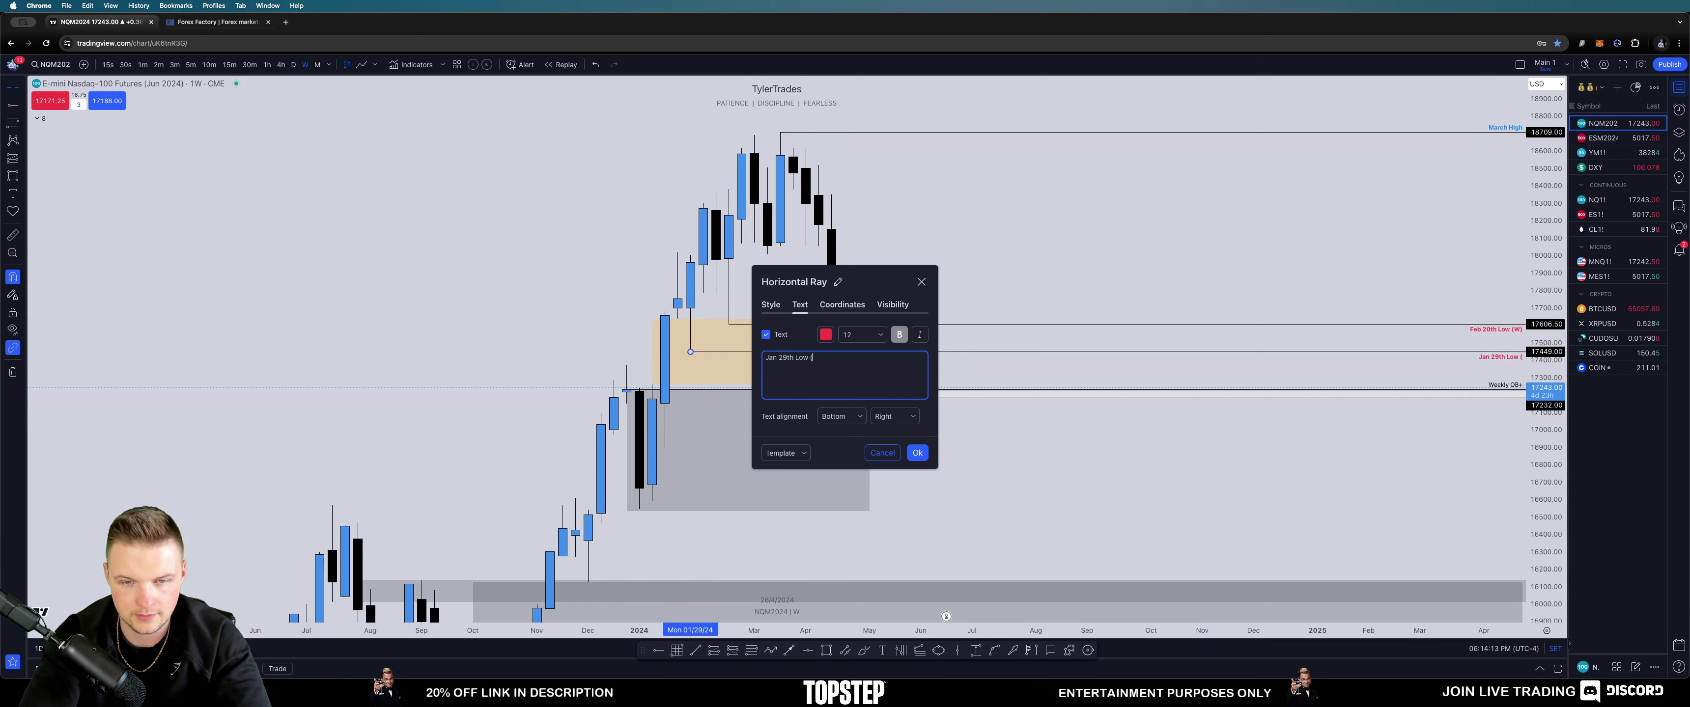
pyautogui.click(917, 452)
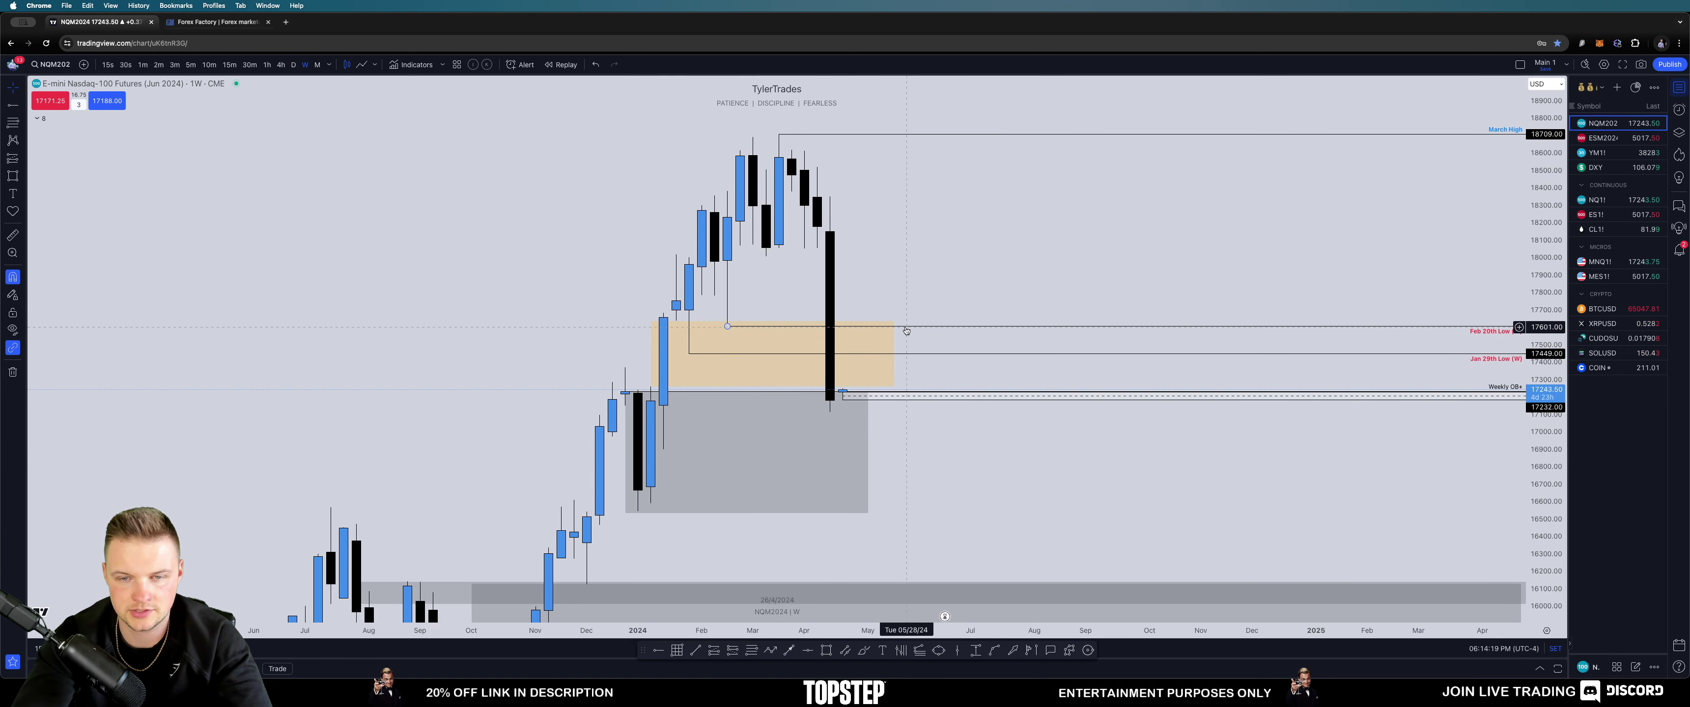
pyautogui.moveTo(1548, 613); pyautogui.dragTo(1548, 573)
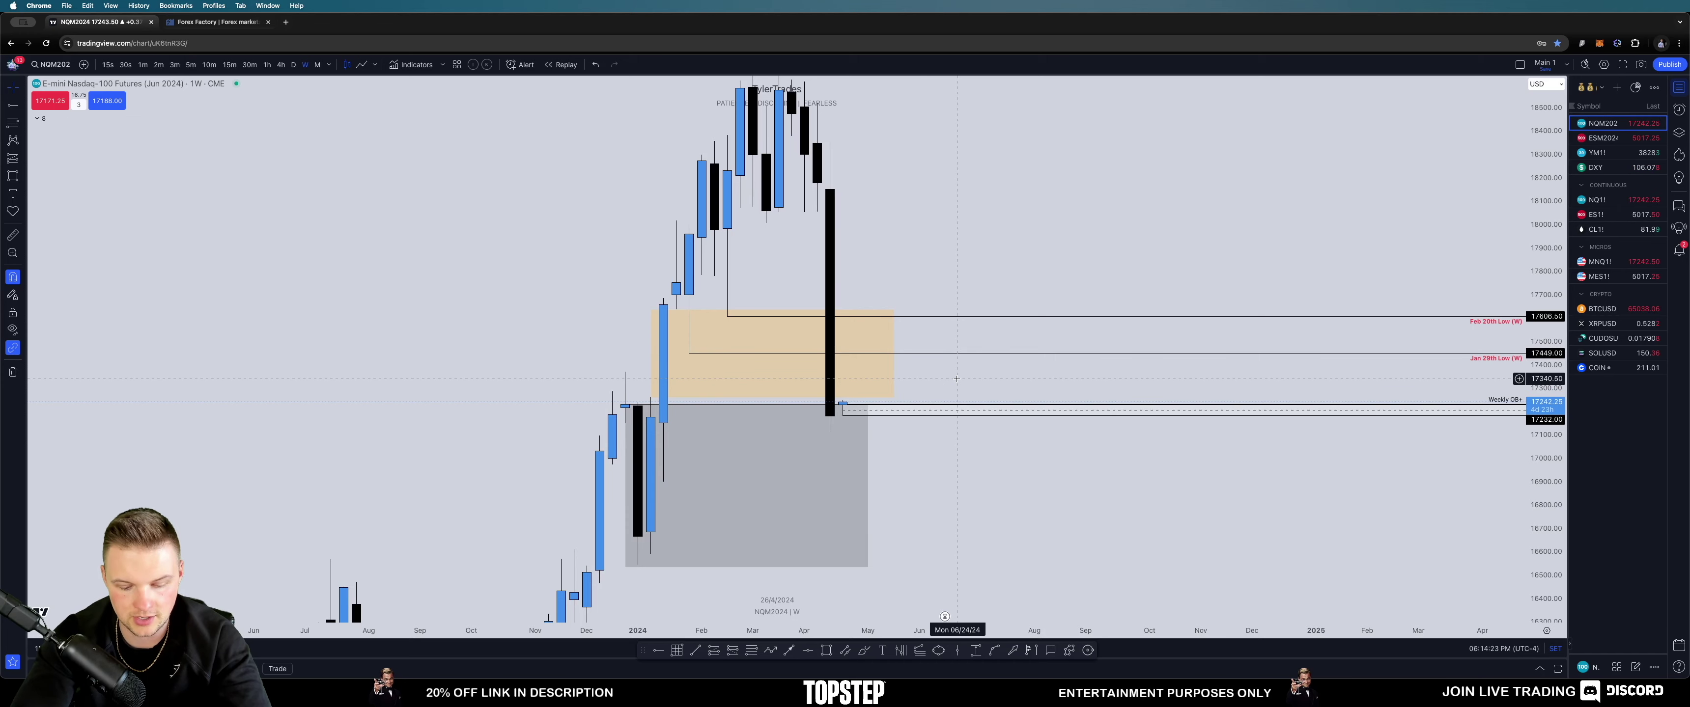
pyautogui.write('d')
pyautogui.press('Return')
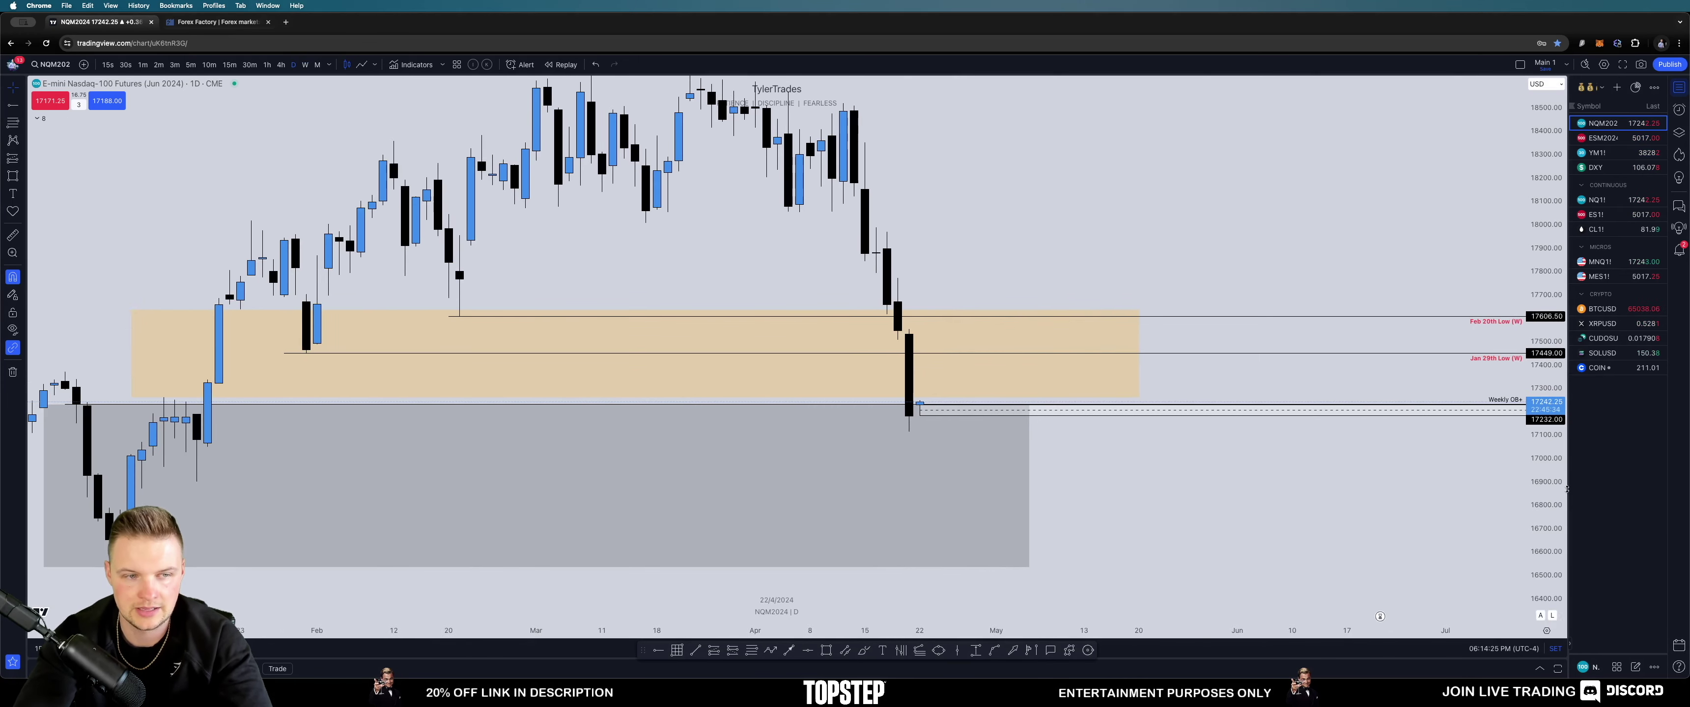
pyautogui.moveTo(1541, 511); pyautogui.dragTo(1539, 369)
pyautogui.moveTo(1053, 205); pyautogui.dragTo(986, 198)
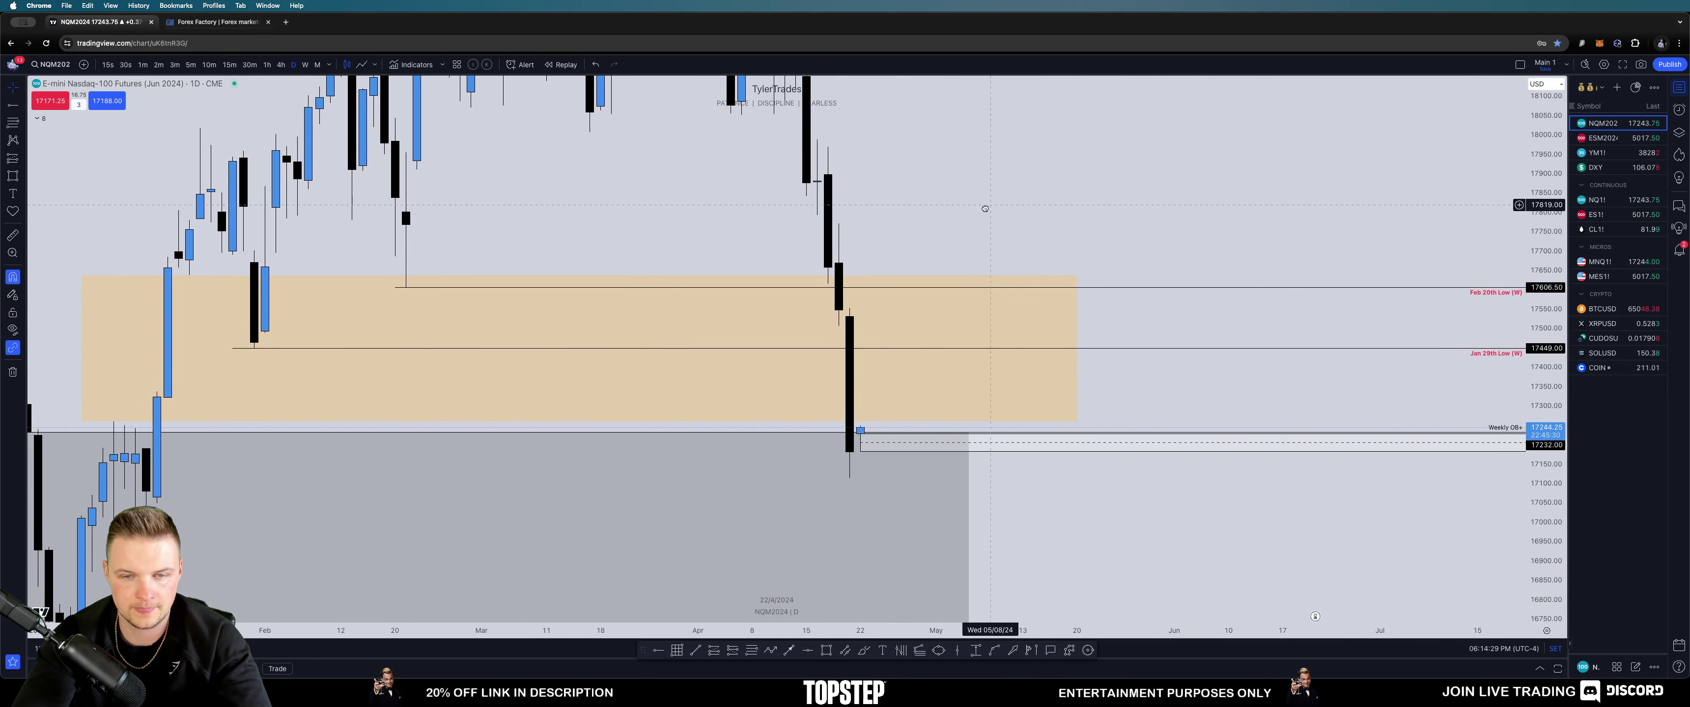
pyautogui.moveTo(939, 274); pyautogui.dragTo(1016, 330)
pyautogui.write('w')
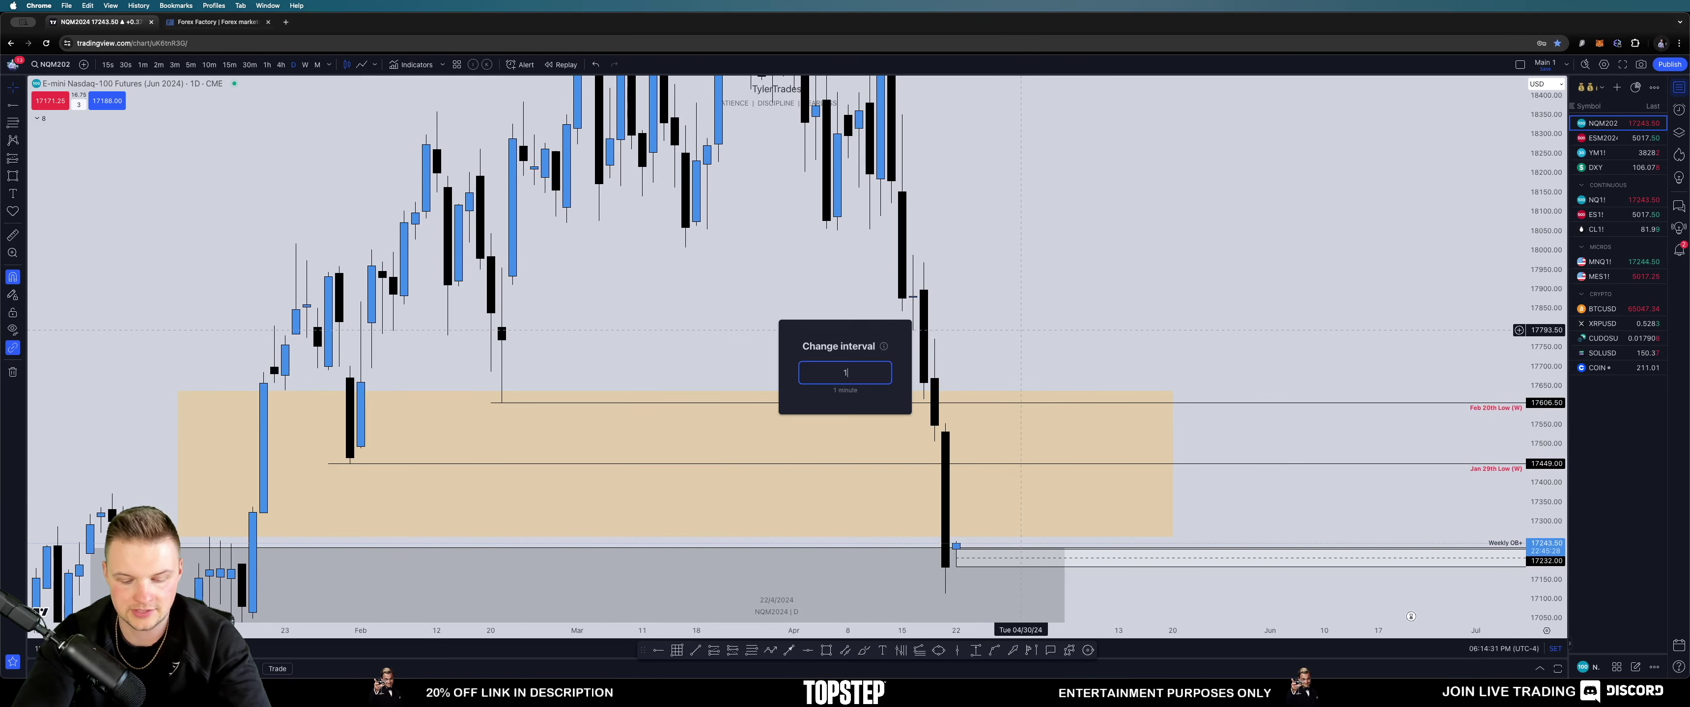
pyautogui.press('Return')
pyautogui.moveTo(1038, 264); pyautogui.dragTo(1001, 300)
pyautogui.moveTo(1549, 299); pyautogui.dragTo(1548, 443)
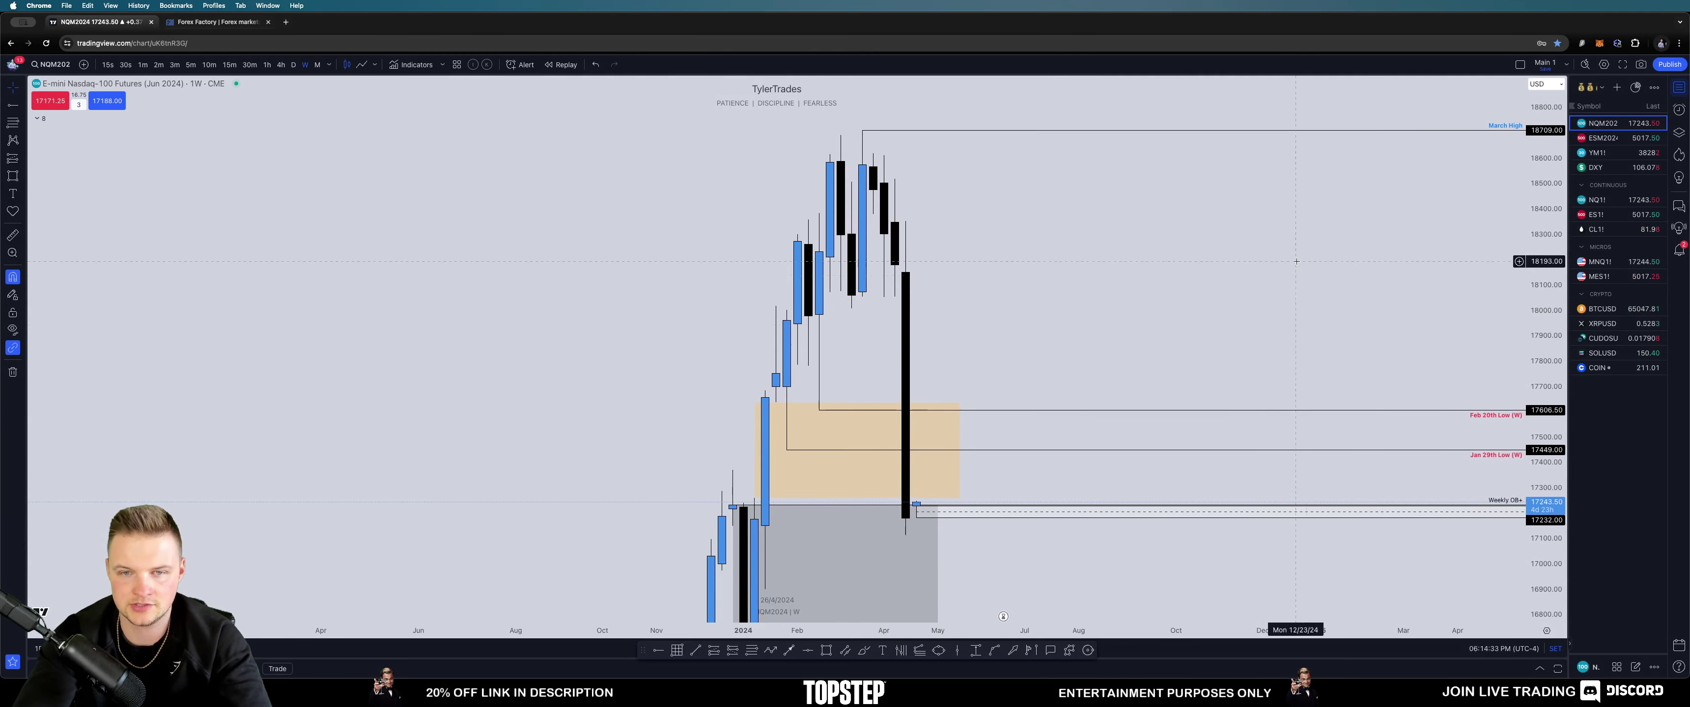
pyautogui.moveTo(1292, 261); pyautogui.dragTo(1291, 293)
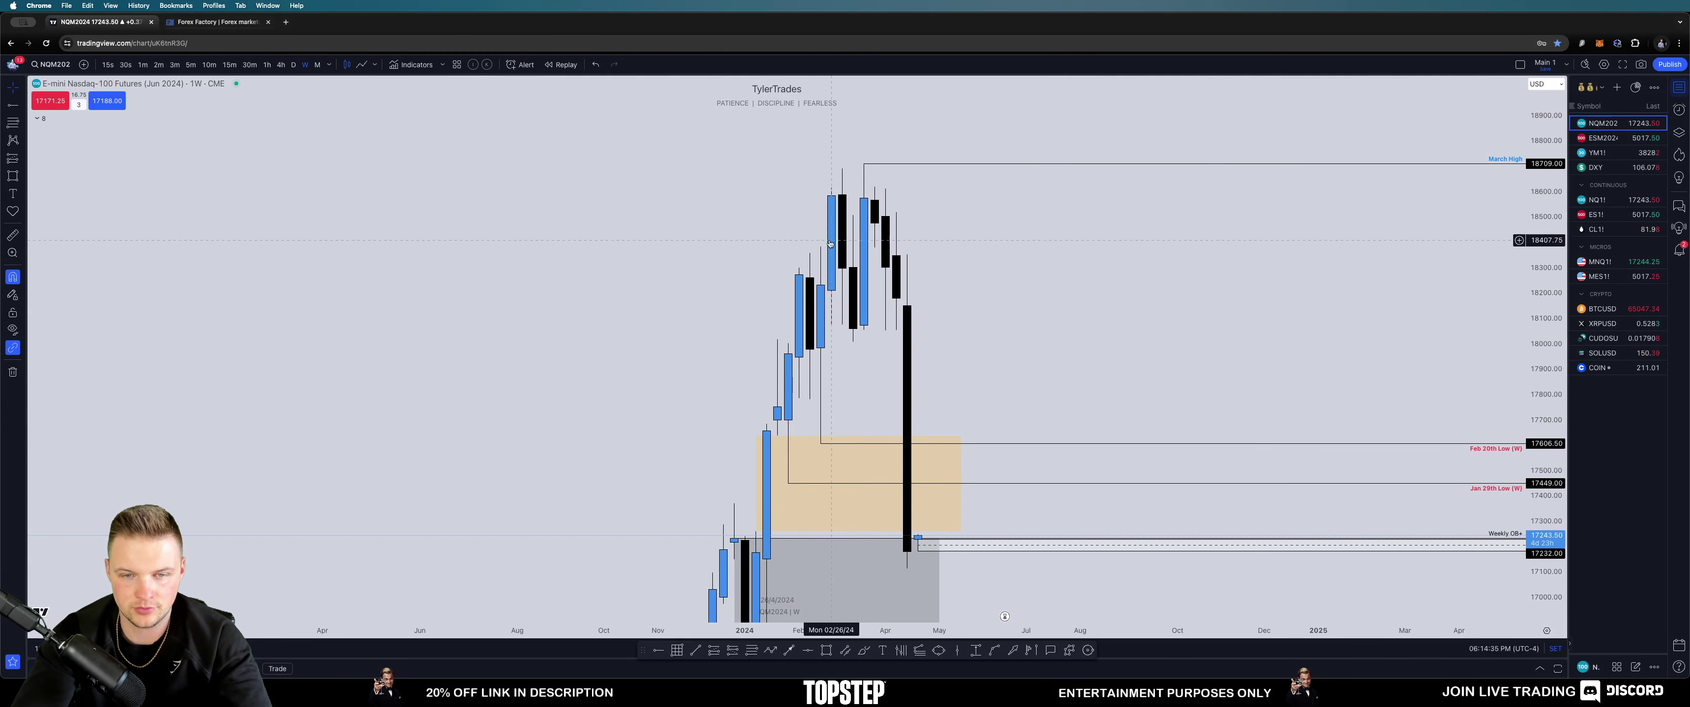
pyautogui.moveTo(1023, 285); pyautogui.dragTo(1004, 224)
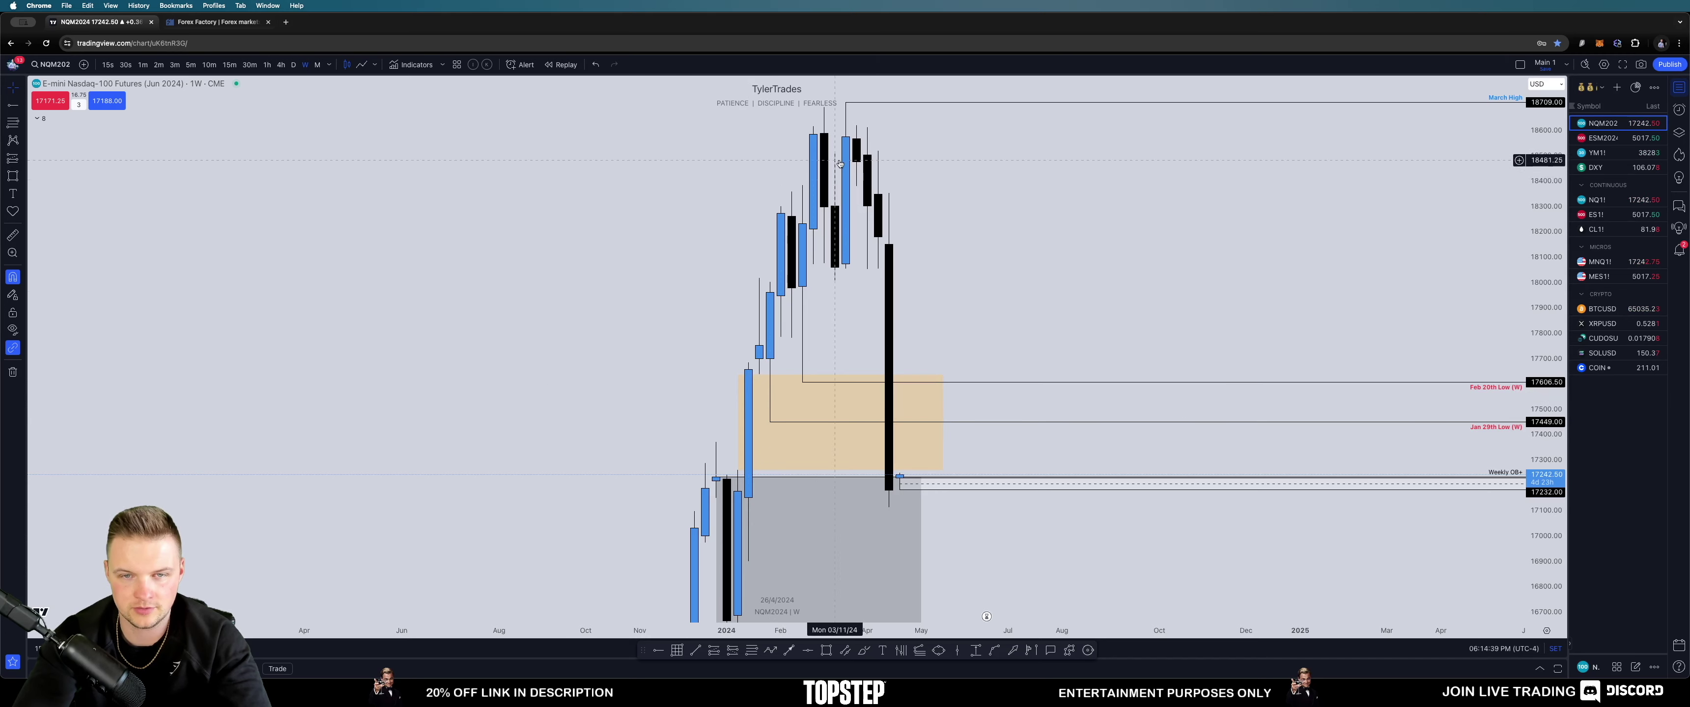
pyautogui.moveTo(1051, 271); pyautogui.dragTo(1039, 238)
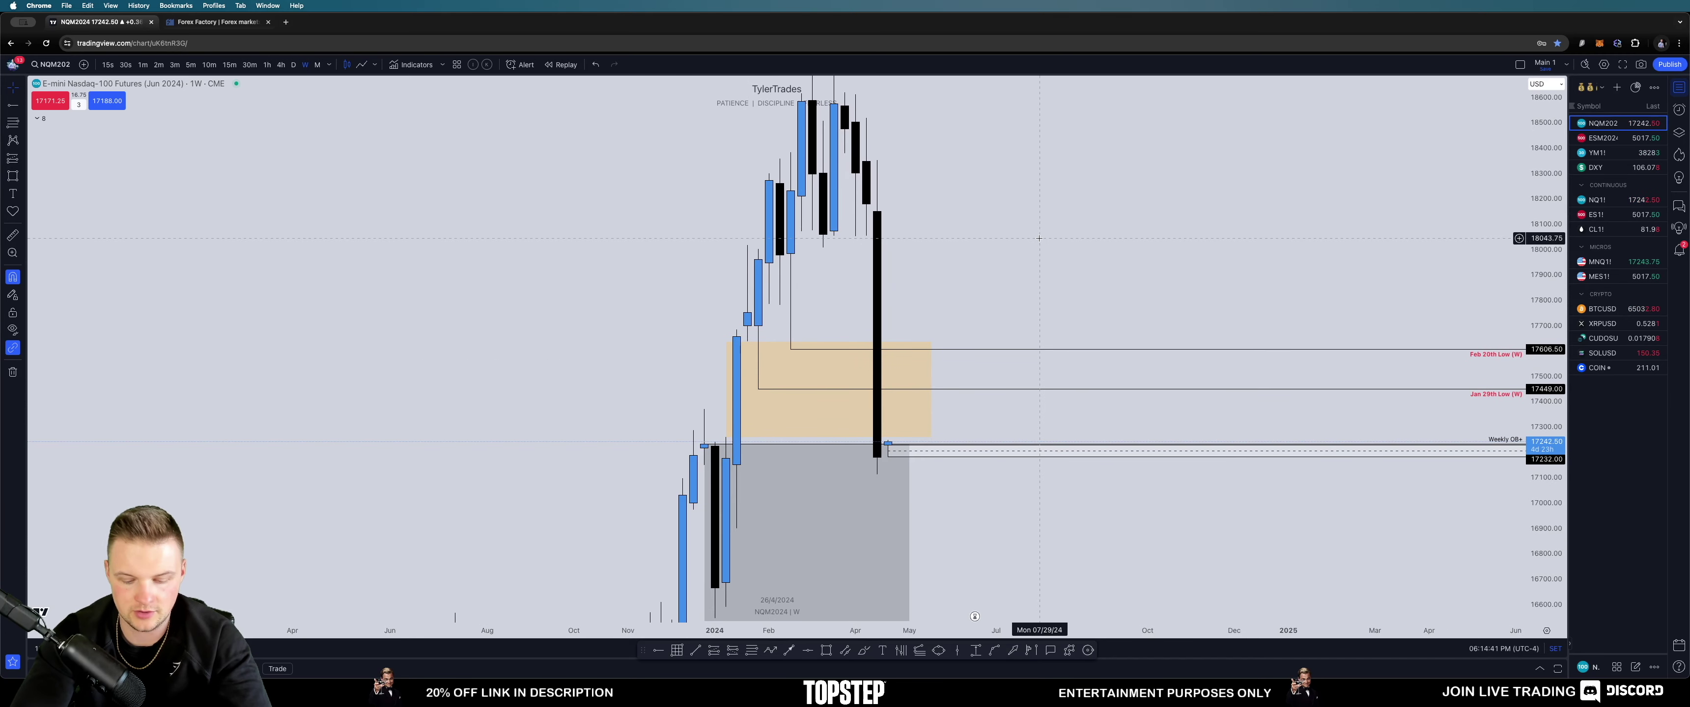
pyautogui.write('1D')
pyautogui.press('Return')
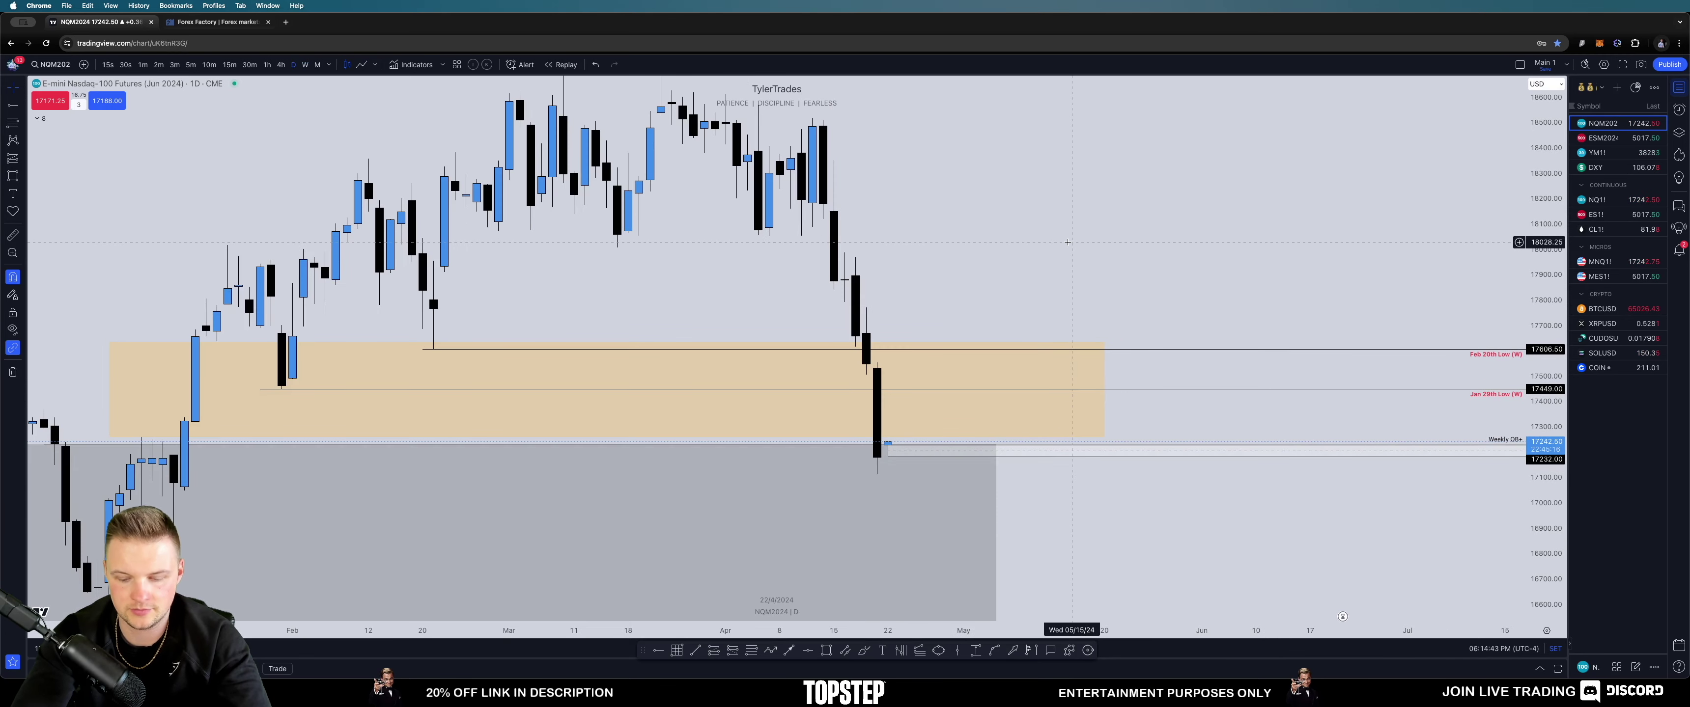
pyautogui.write('4h')
pyautogui.press('Return')
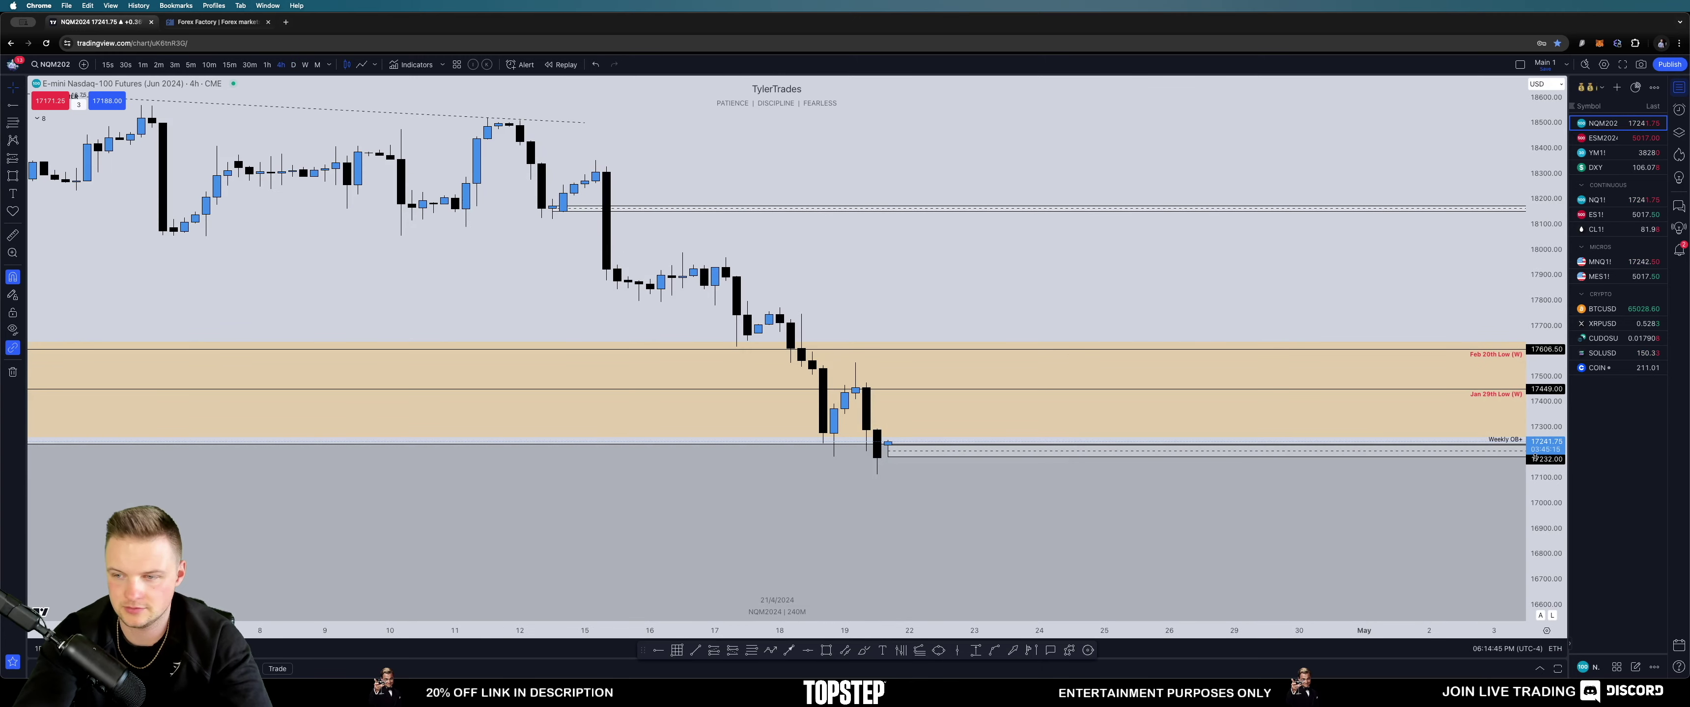
pyautogui.moveTo(1536, 457); pyautogui.dragTo(1534, 246)
pyautogui.scroll(-3, 1299, 268)
pyautogui.moveTo(1115, 251); pyautogui.dragTo(1036, 164)
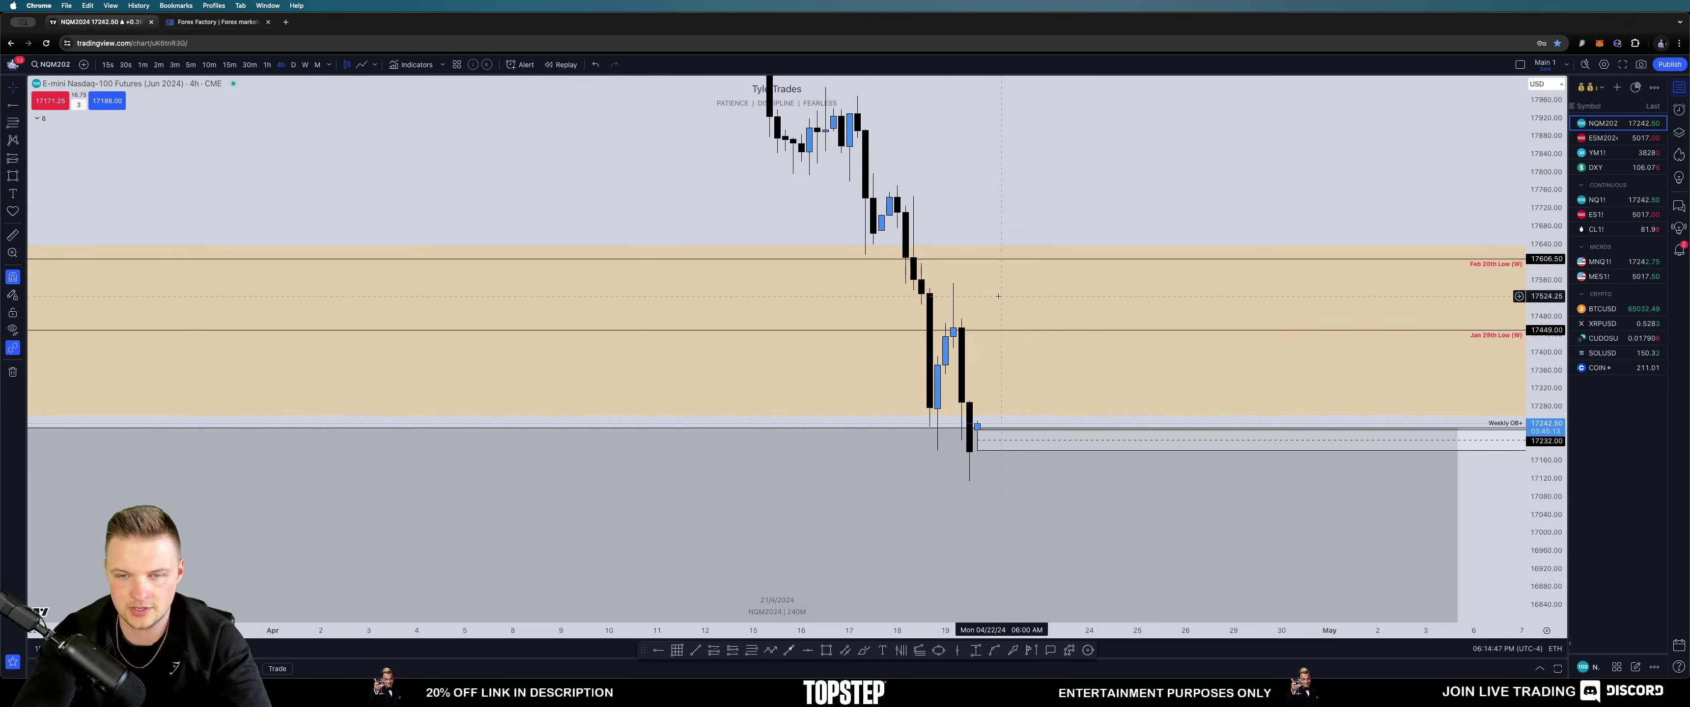
pyautogui.hscroll(5, 970, 297)
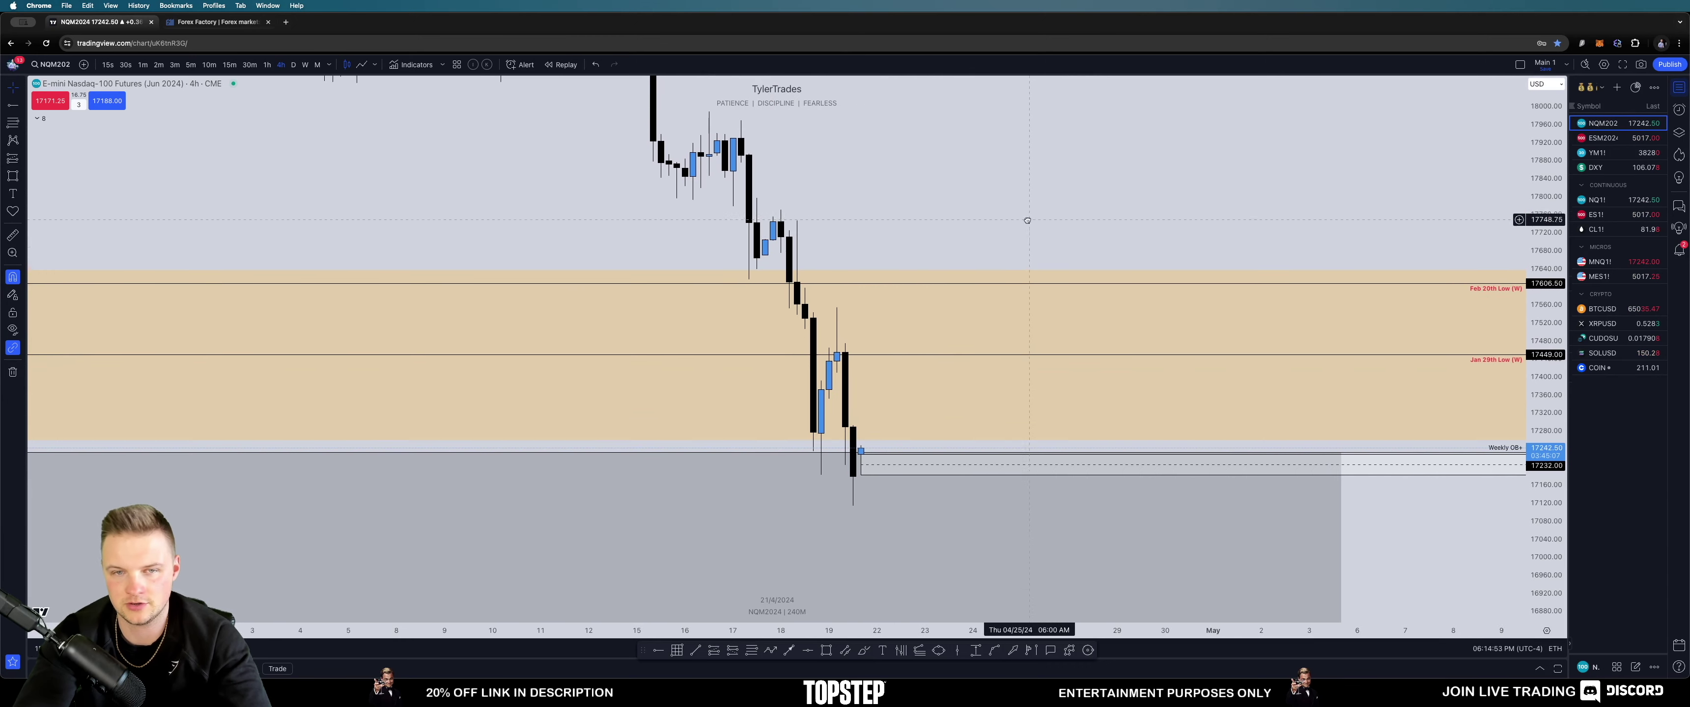
pyautogui.moveTo(1022, 219); pyautogui.dragTo(951, 239)
pyautogui.rightClick(952, 227)
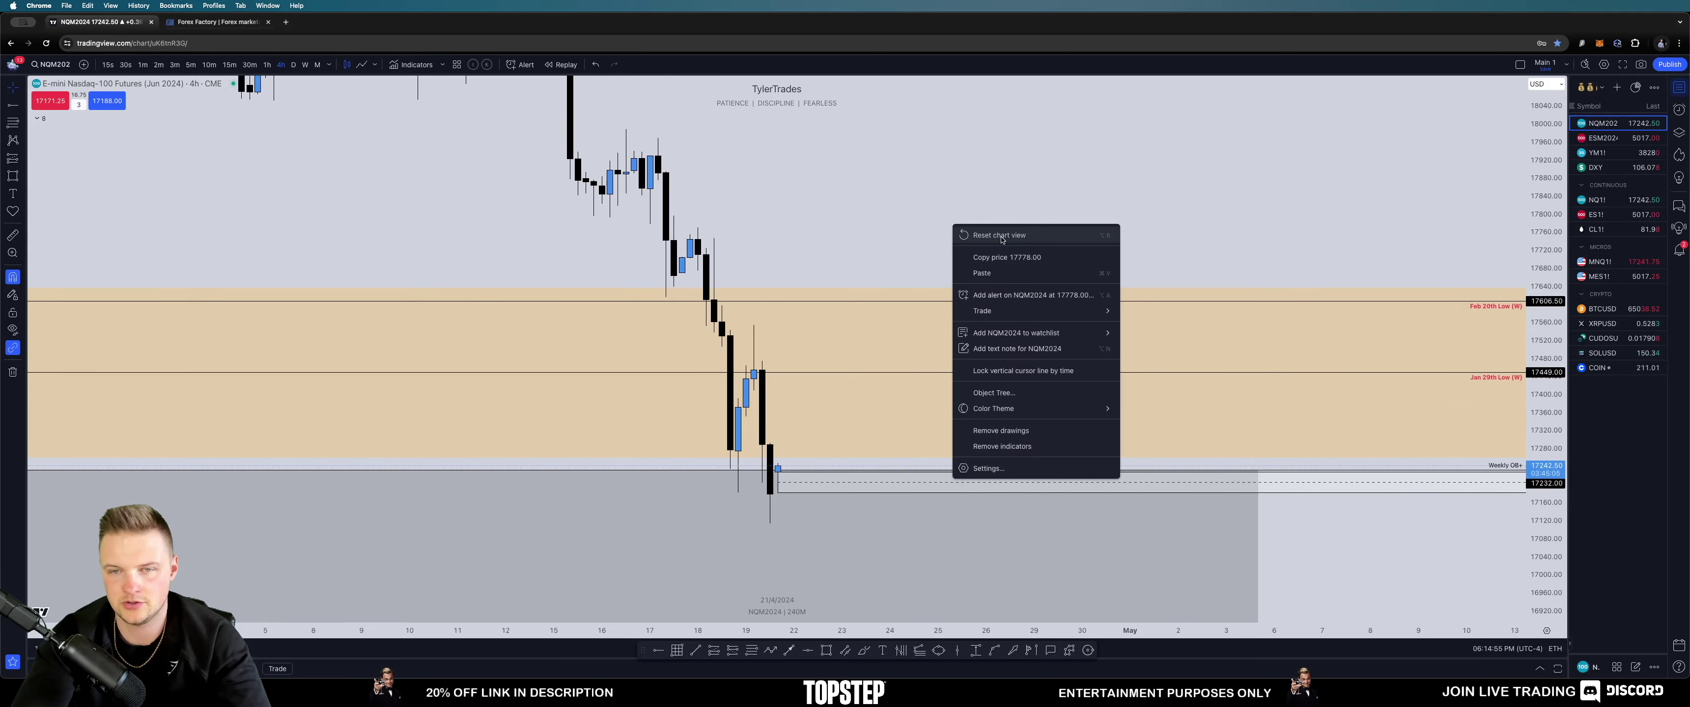
pyautogui.click(997, 235)
pyautogui.hscroll(5, 999, 238)
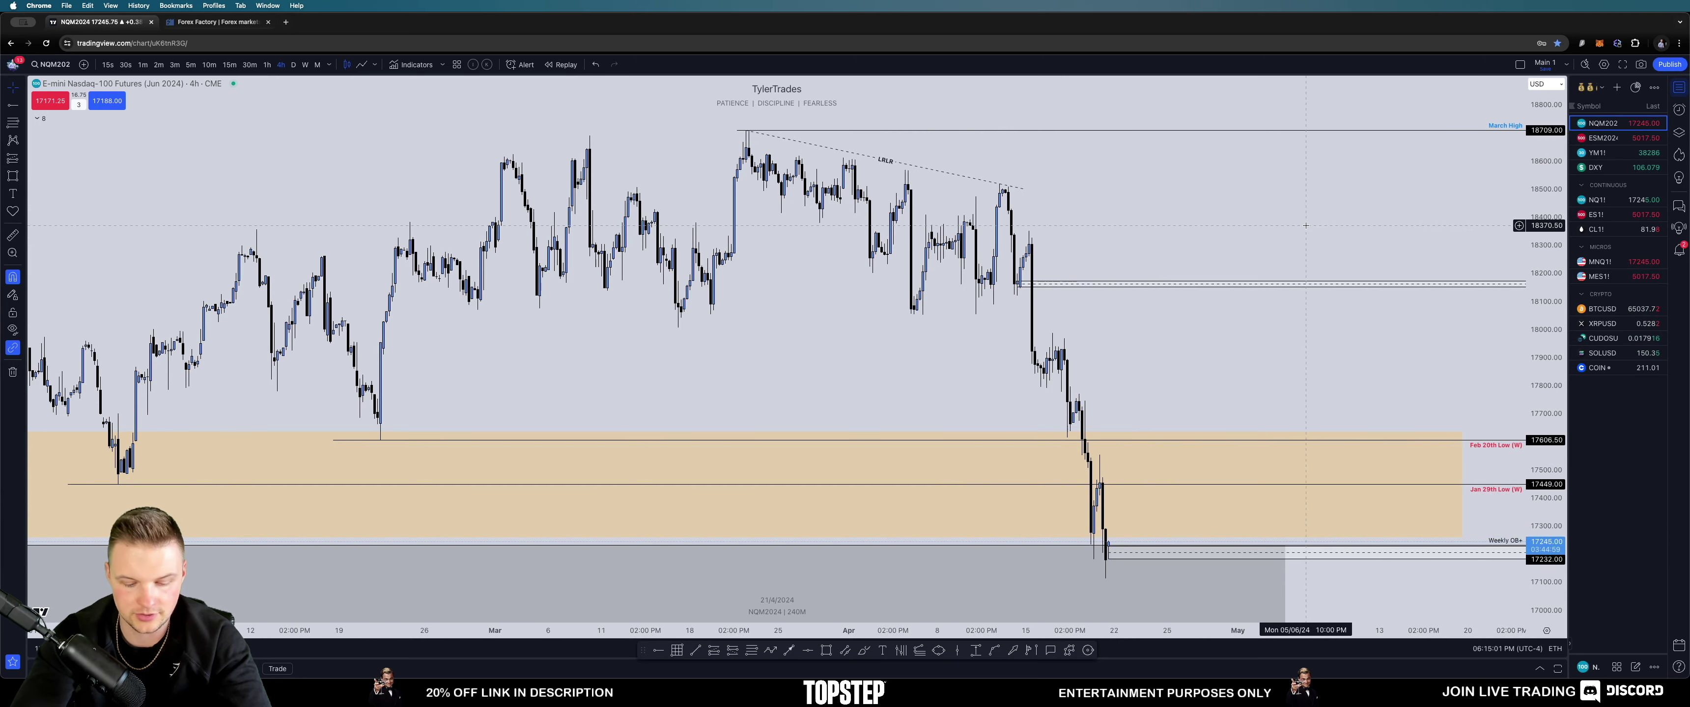
# Step: Switch NQ to monthly candles and widen the visible price range
pyautogui.write('M')
pyautogui.press('Return')
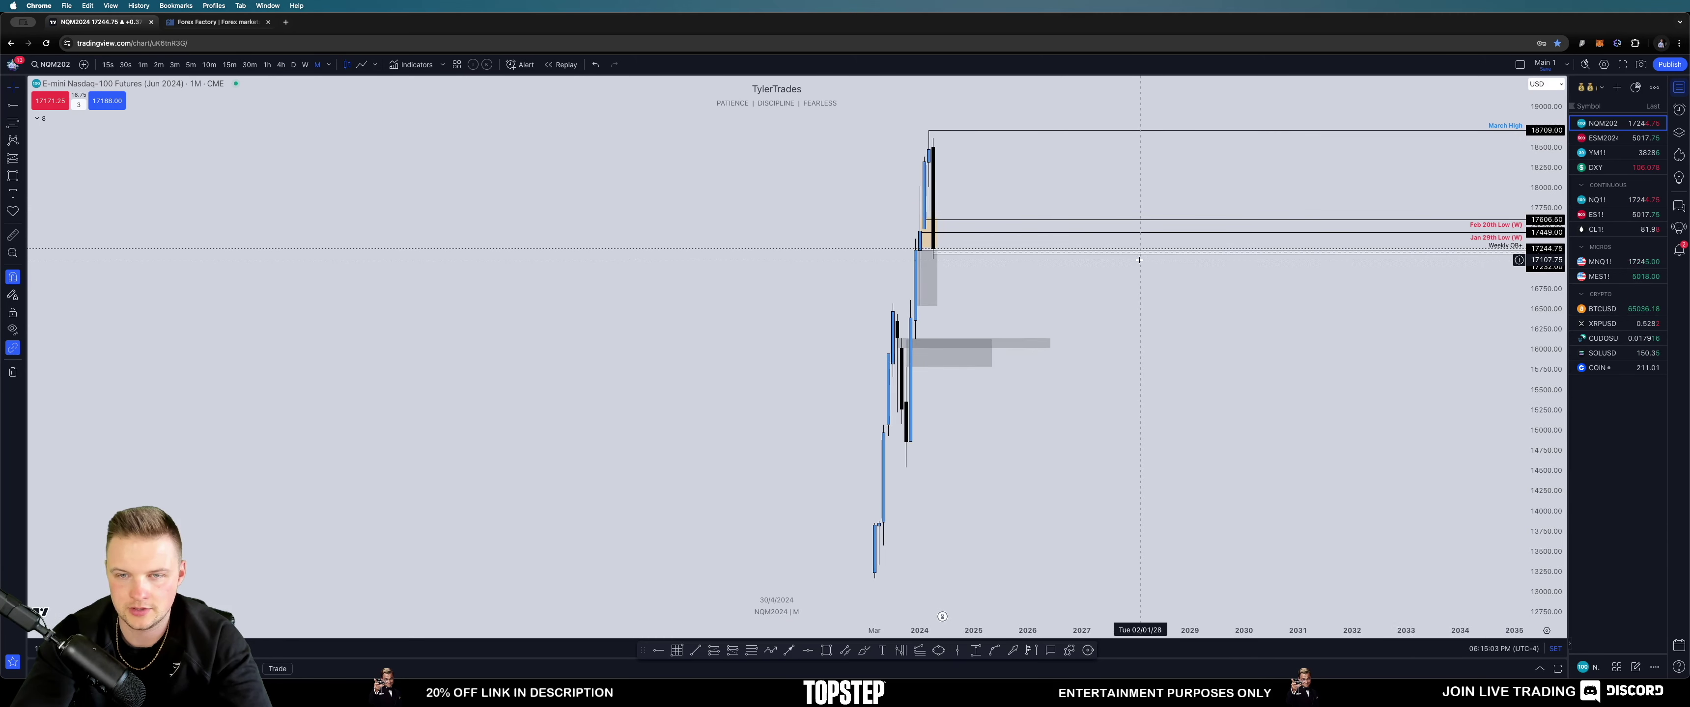
pyautogui.scroll(5, 1140, 260)
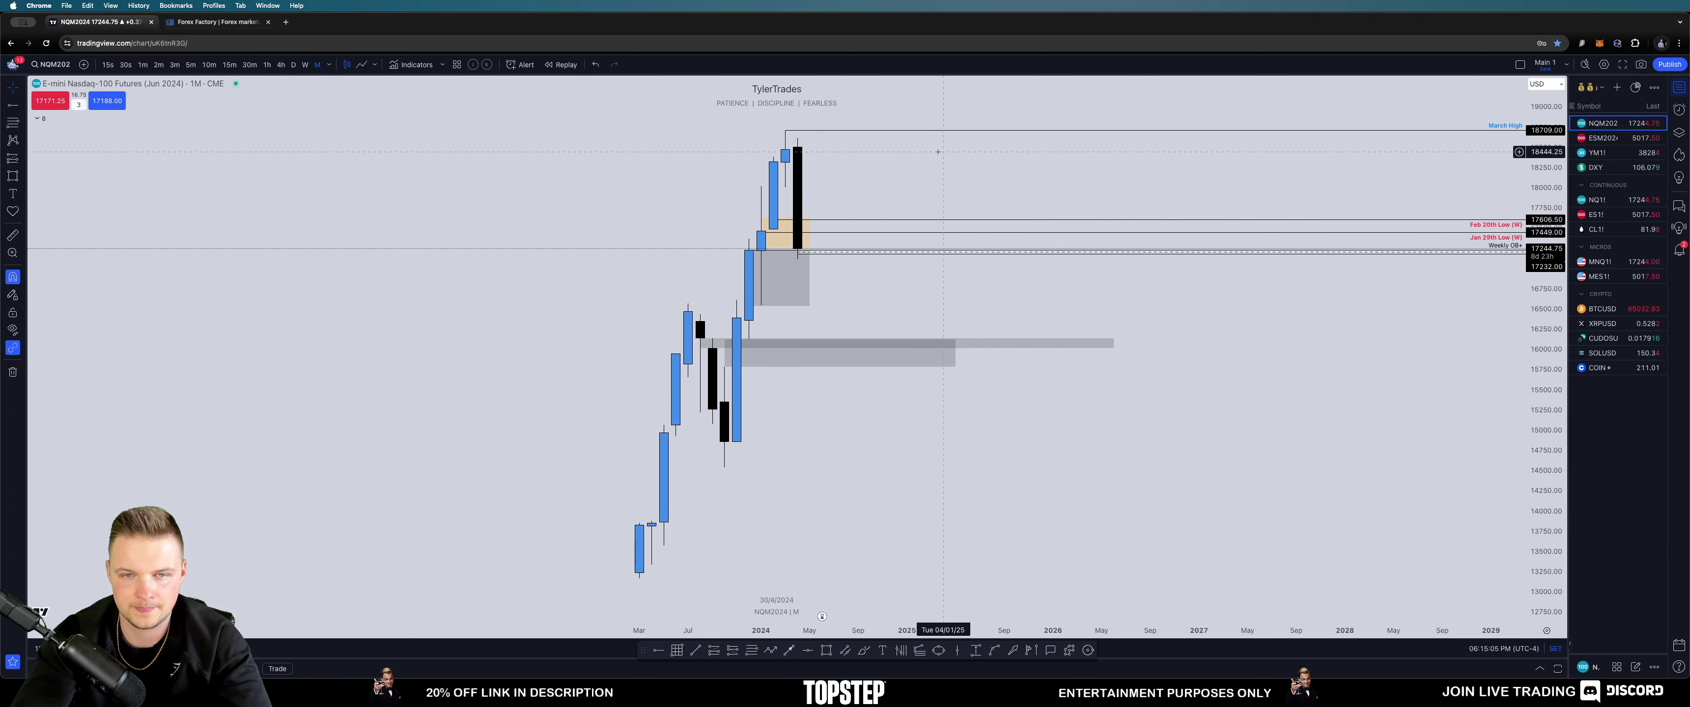
pyautogui.hscroll(-3, 971, 190)
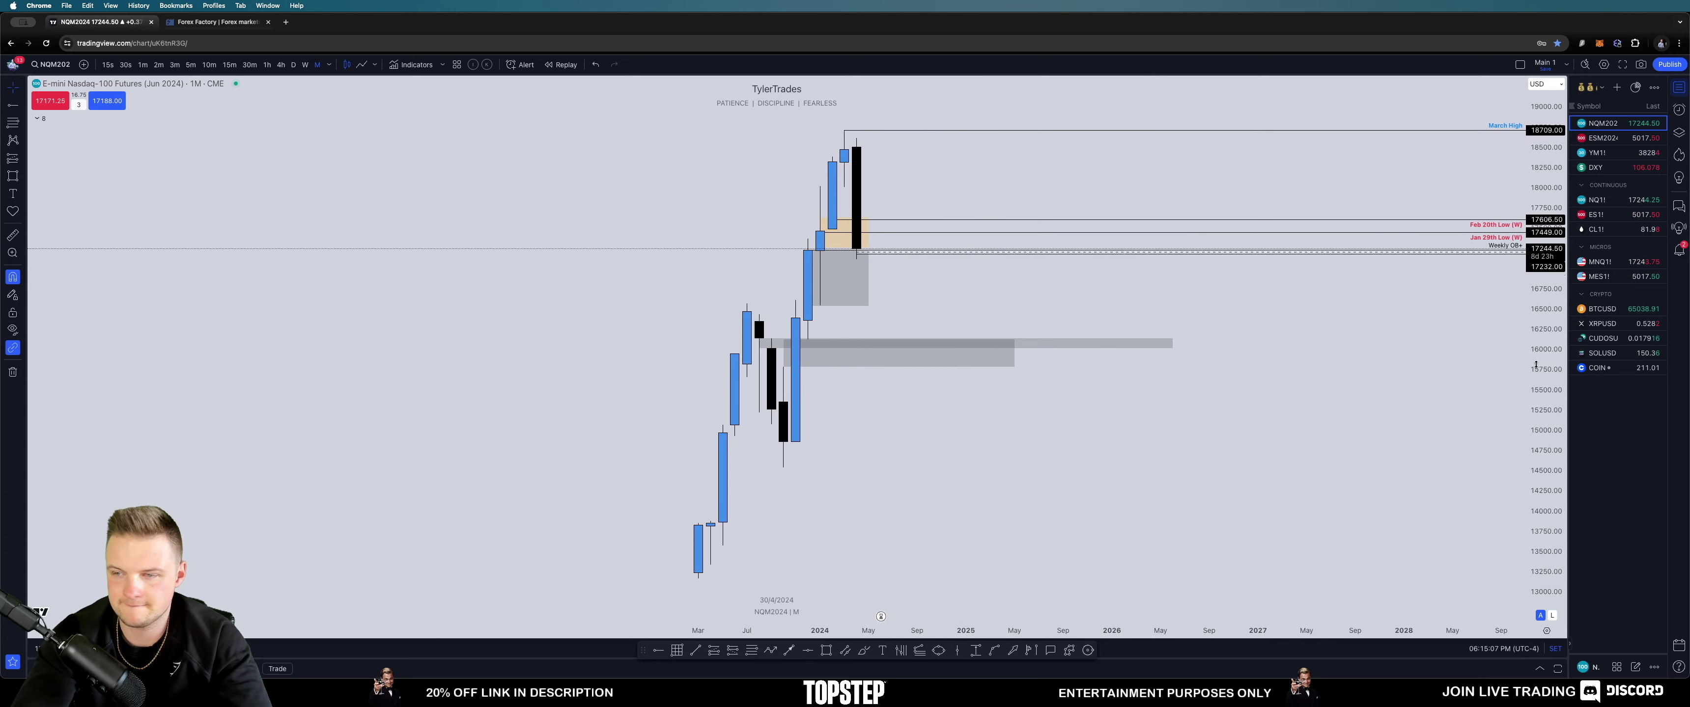
pyautogui.moveTo(1535, 365); pyautogui.dragTo(1537, 400)
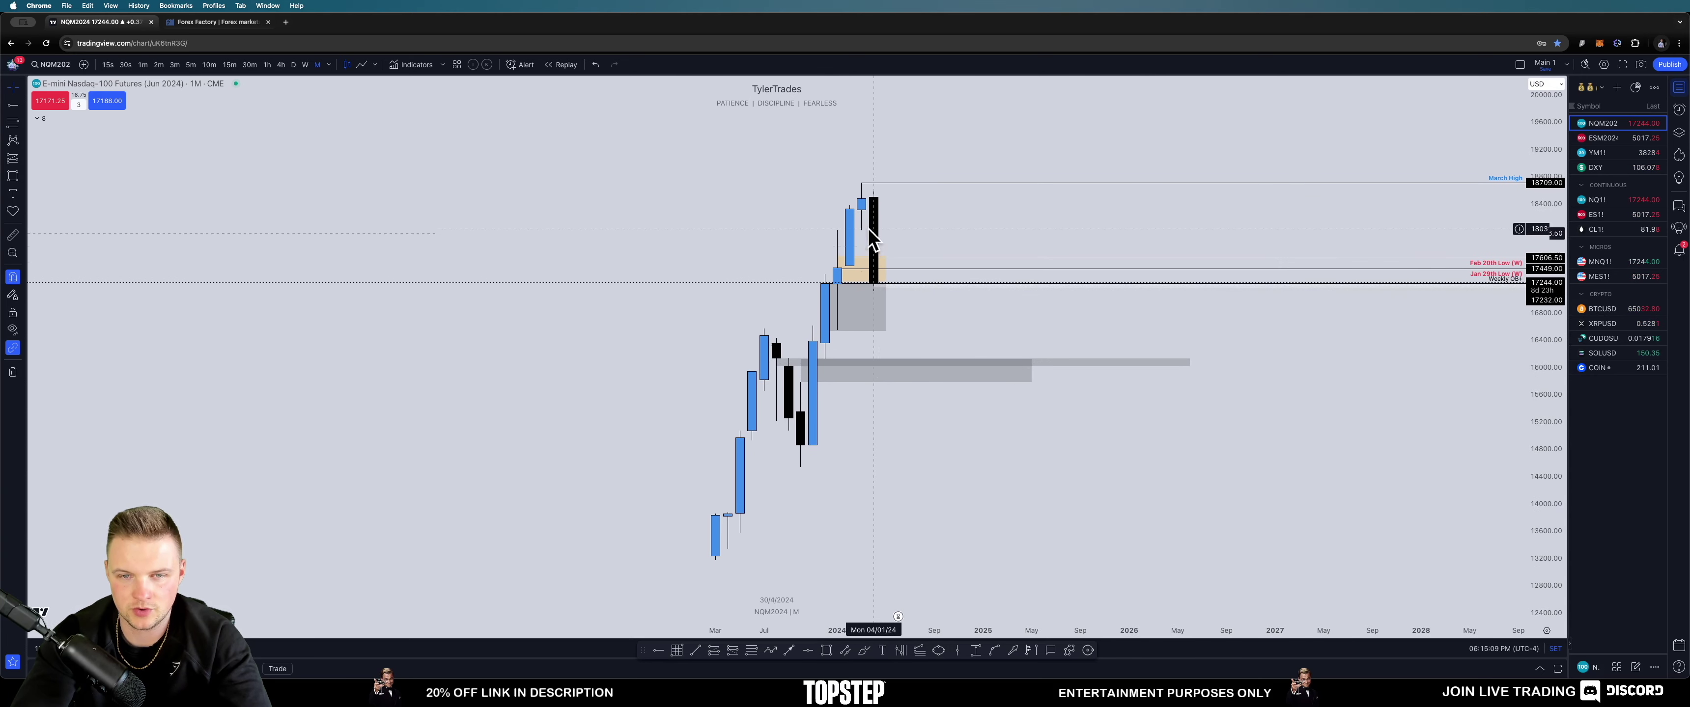
# Step: Open the ESM2024 chart and frame its recent monthly candles
pyautogui.click(1622, 141)
pyautogui.moveTo(1143, 223); pyautogui.dragTo(1135, 310)
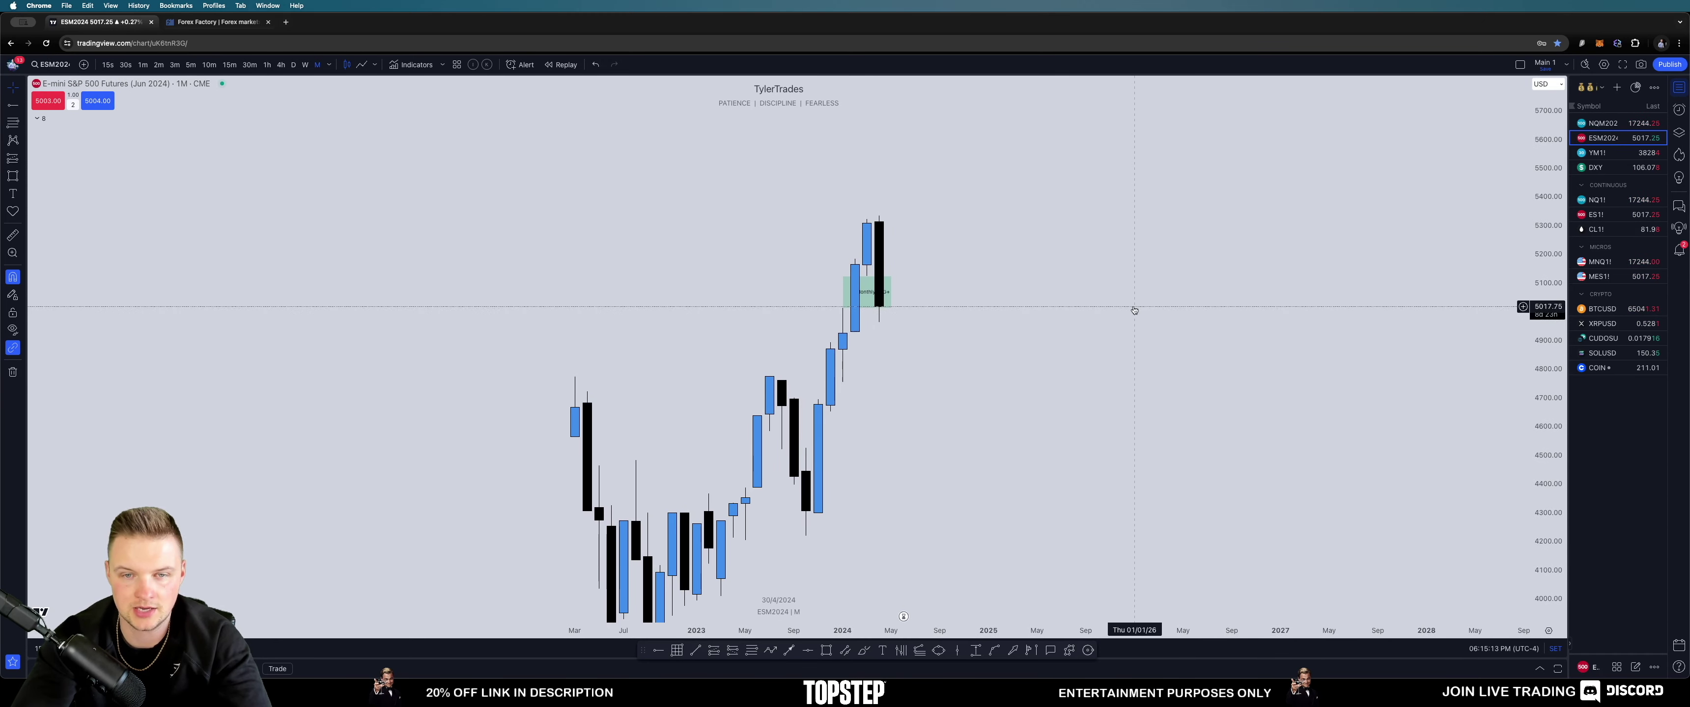
pyautogui.moveTo(953, 270); pyautogui.dragTo(959, 279)
pyautogui.scroll(3, 963, 277)
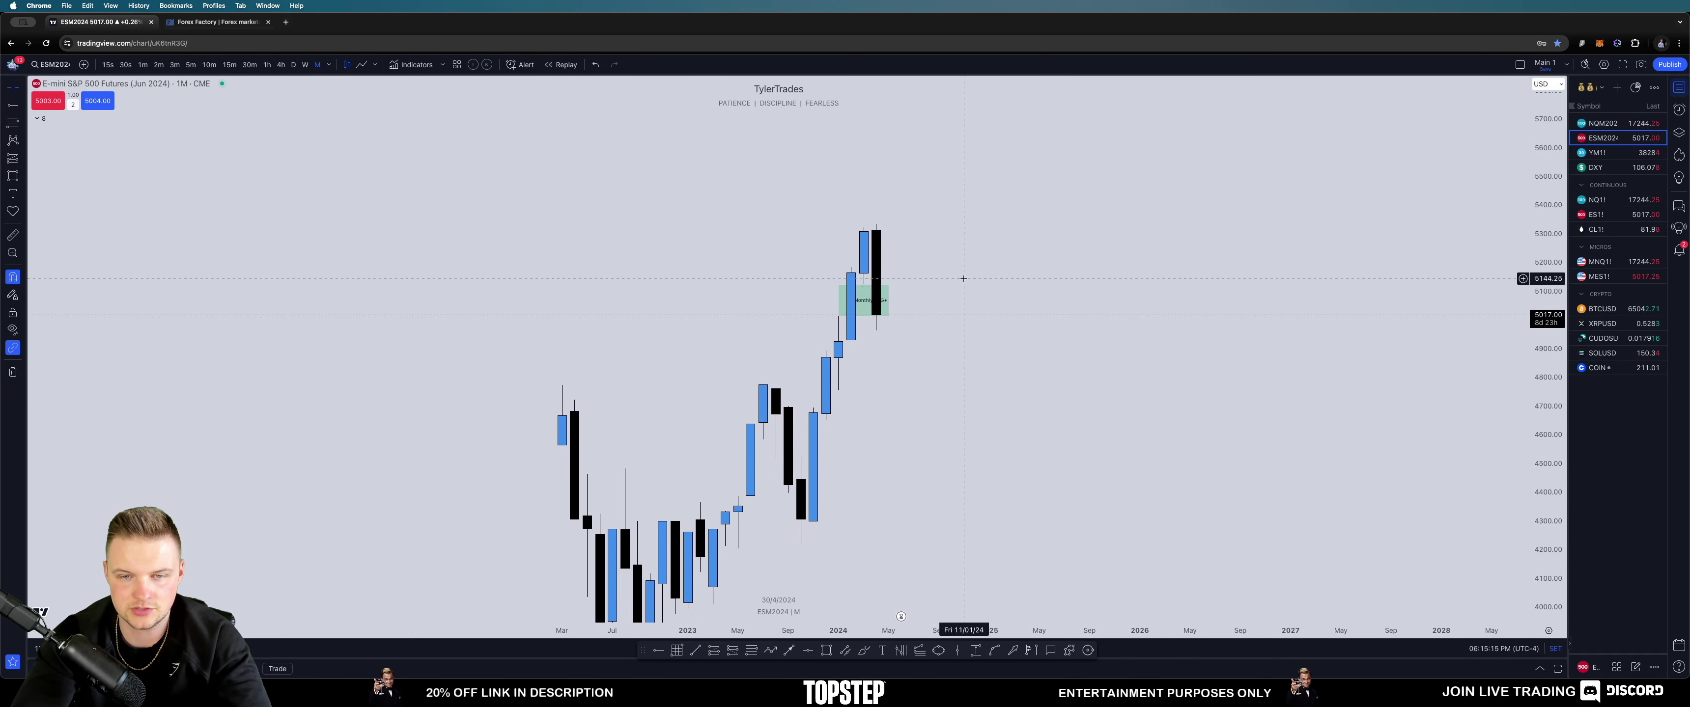
pyautogui.moveTo(1551, 458); pyautogui.dragTo(1552, 428)
pyautogui.scroll(2, 1098, 283)
pyautogui.moveTo(1065, 240); pyautogui.dragTo(1134, 275)
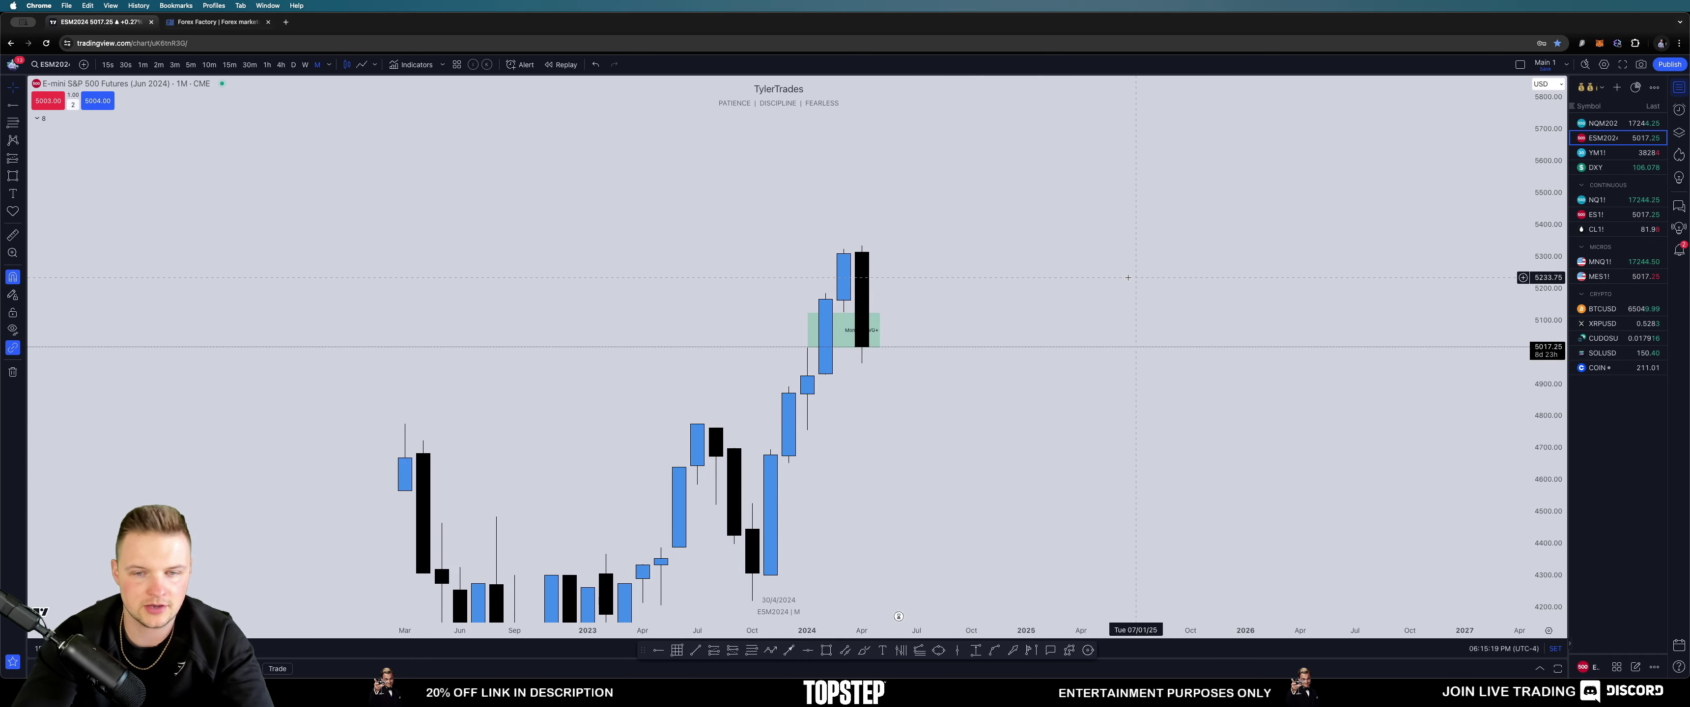
pyautogui.moveTo(990, 275); pyautogui.dragTo(1014, 258)
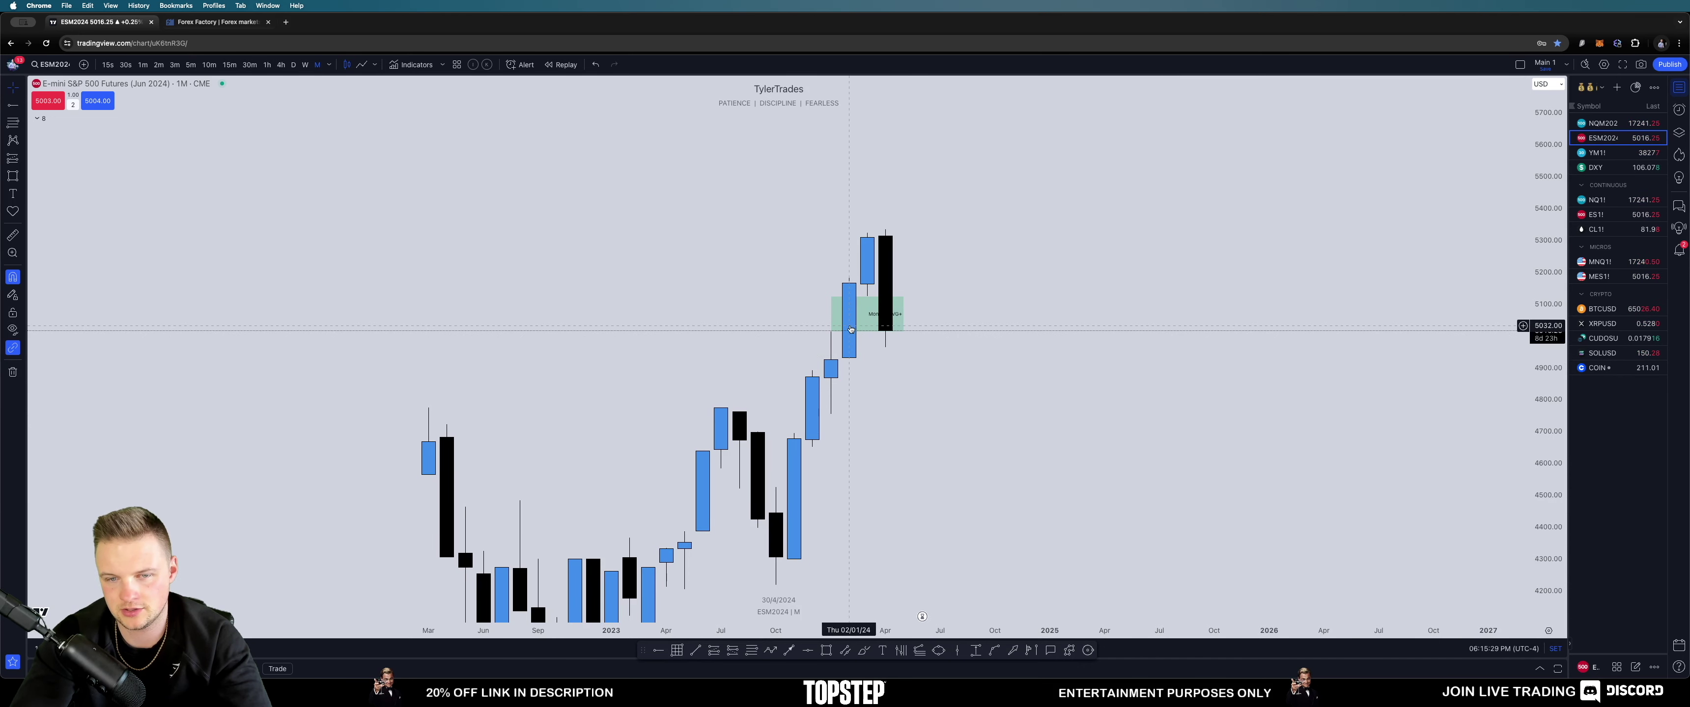
# Step: Move the green Monthly FVG zone's start one candle later, then return to NQM2024
pyautogui.moveTo(831, 315); pyautogui.dragTo(976, 328)
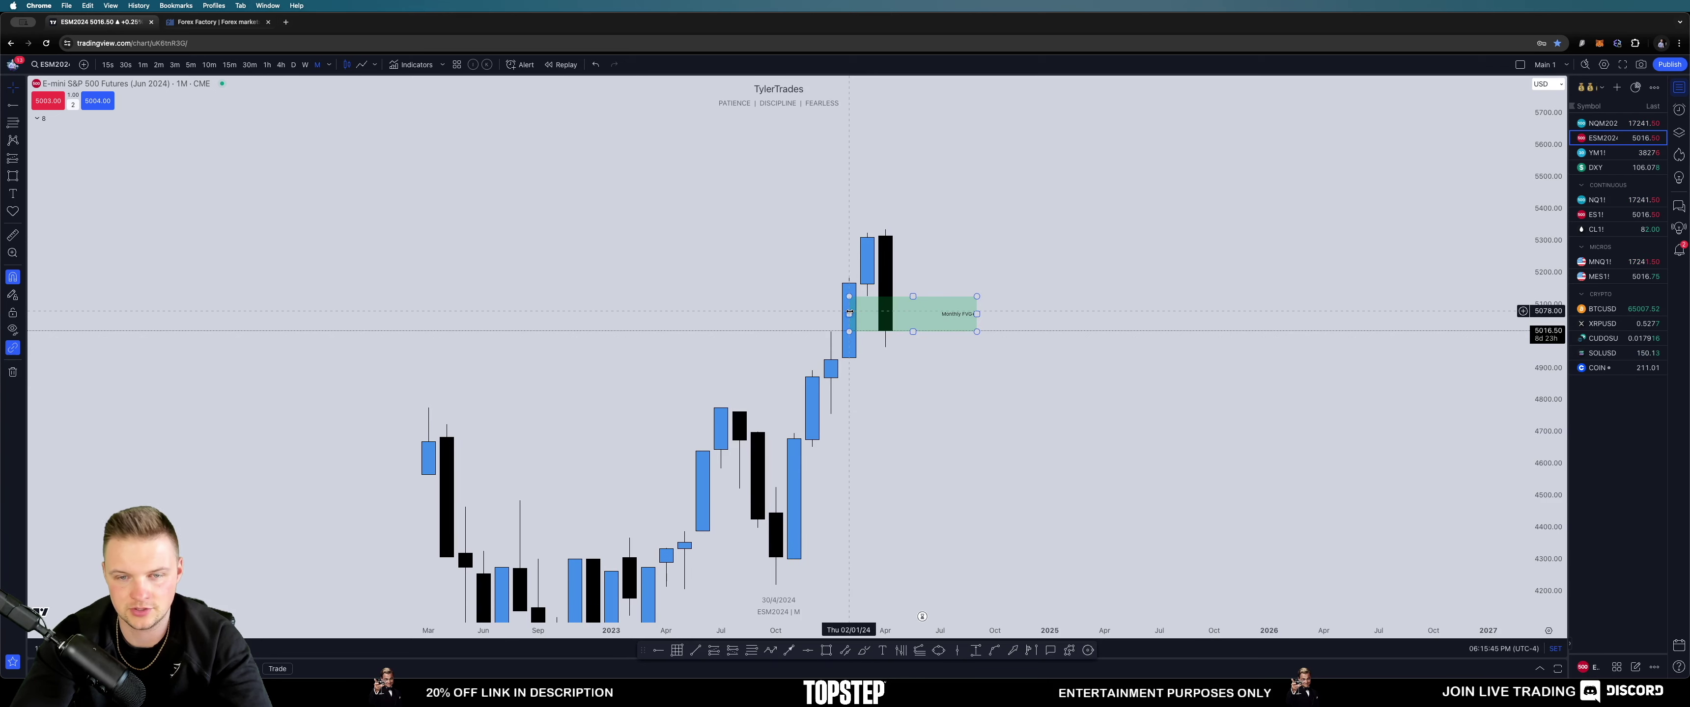
pyautogui.click(885, 336)
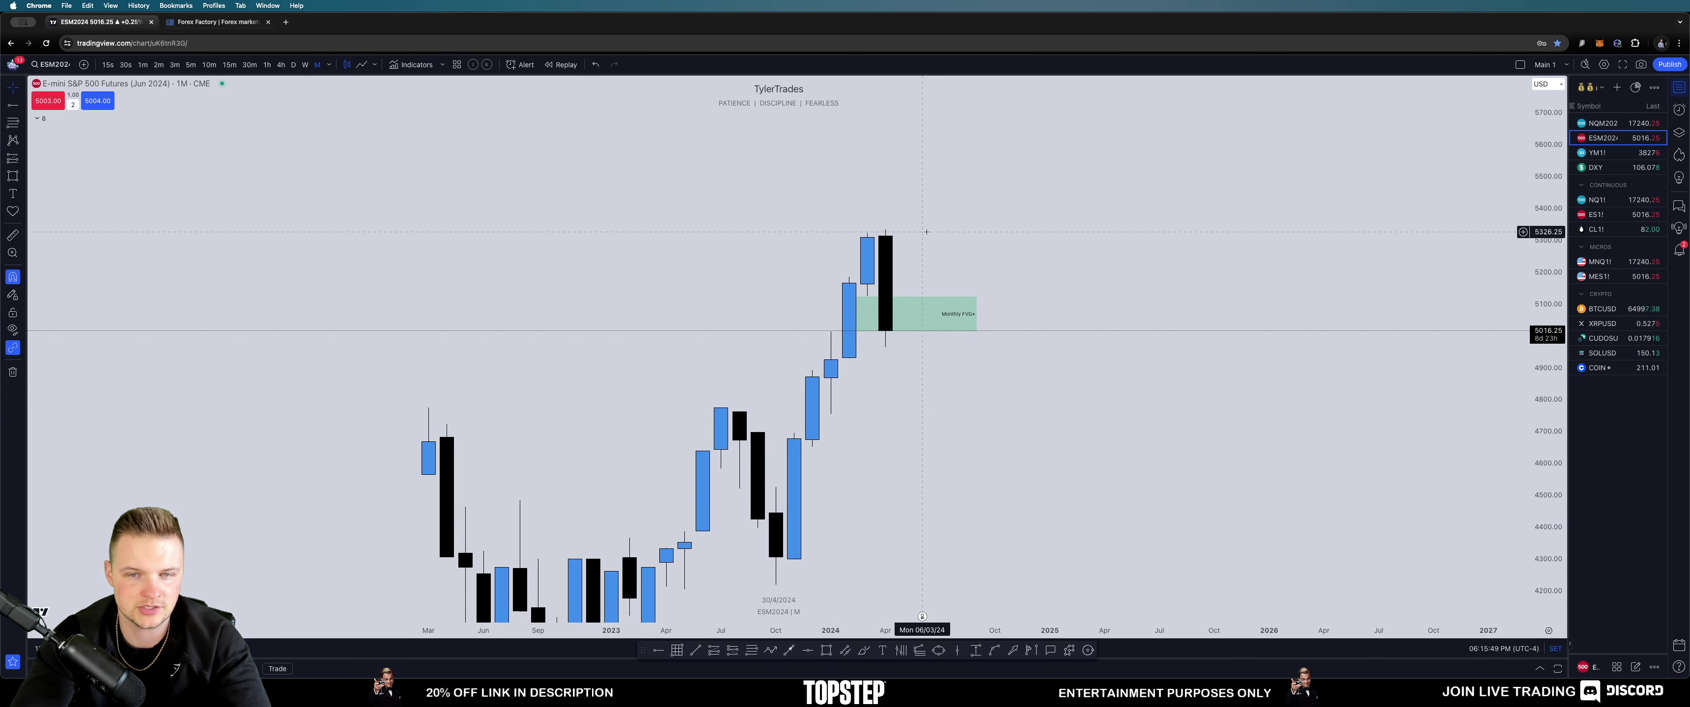
pyautogui.moveTo(930, 212); pyautogui.dragTo(932, 239)
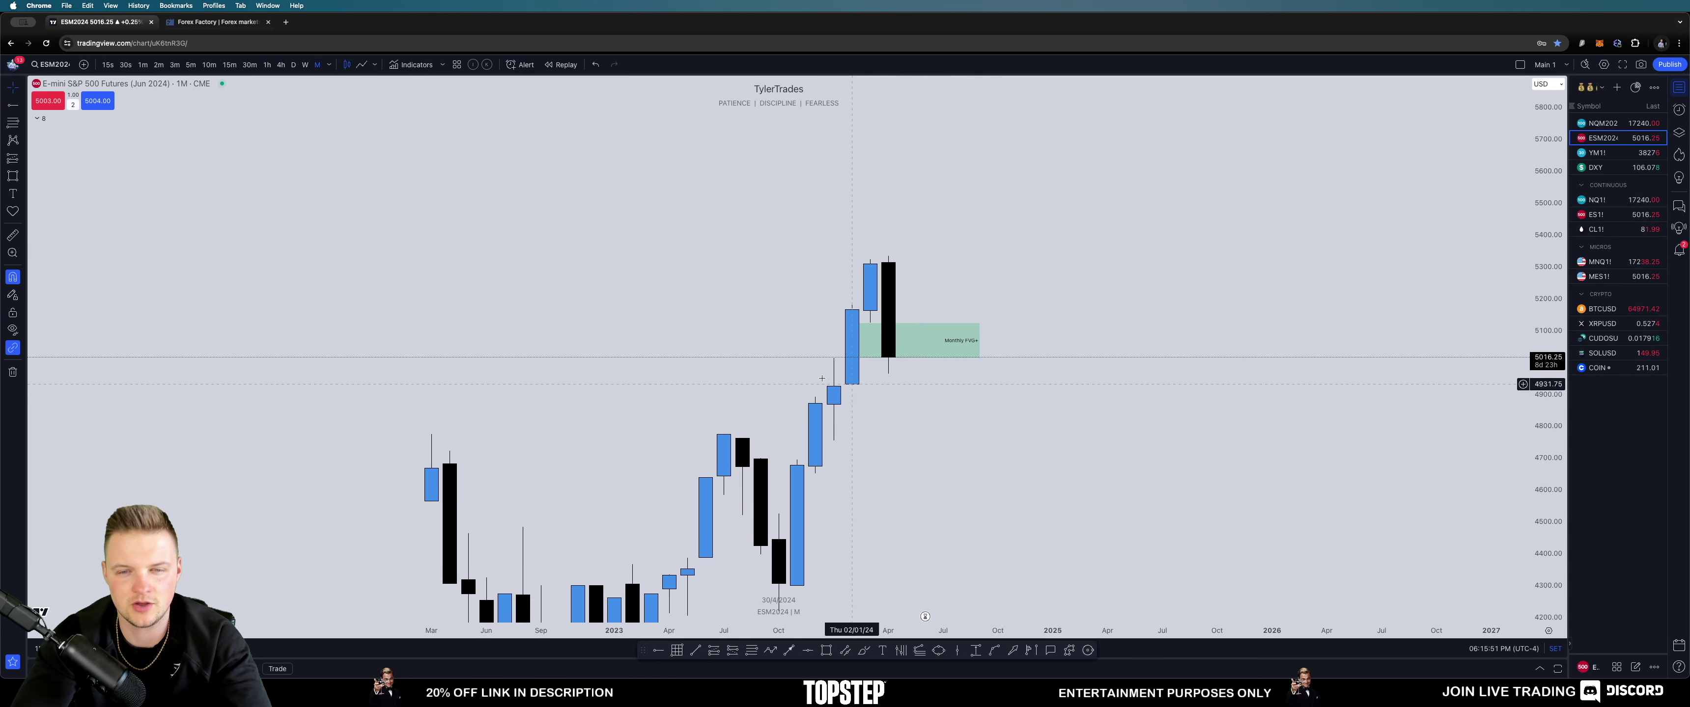
pyautogui.click(1608, 124)
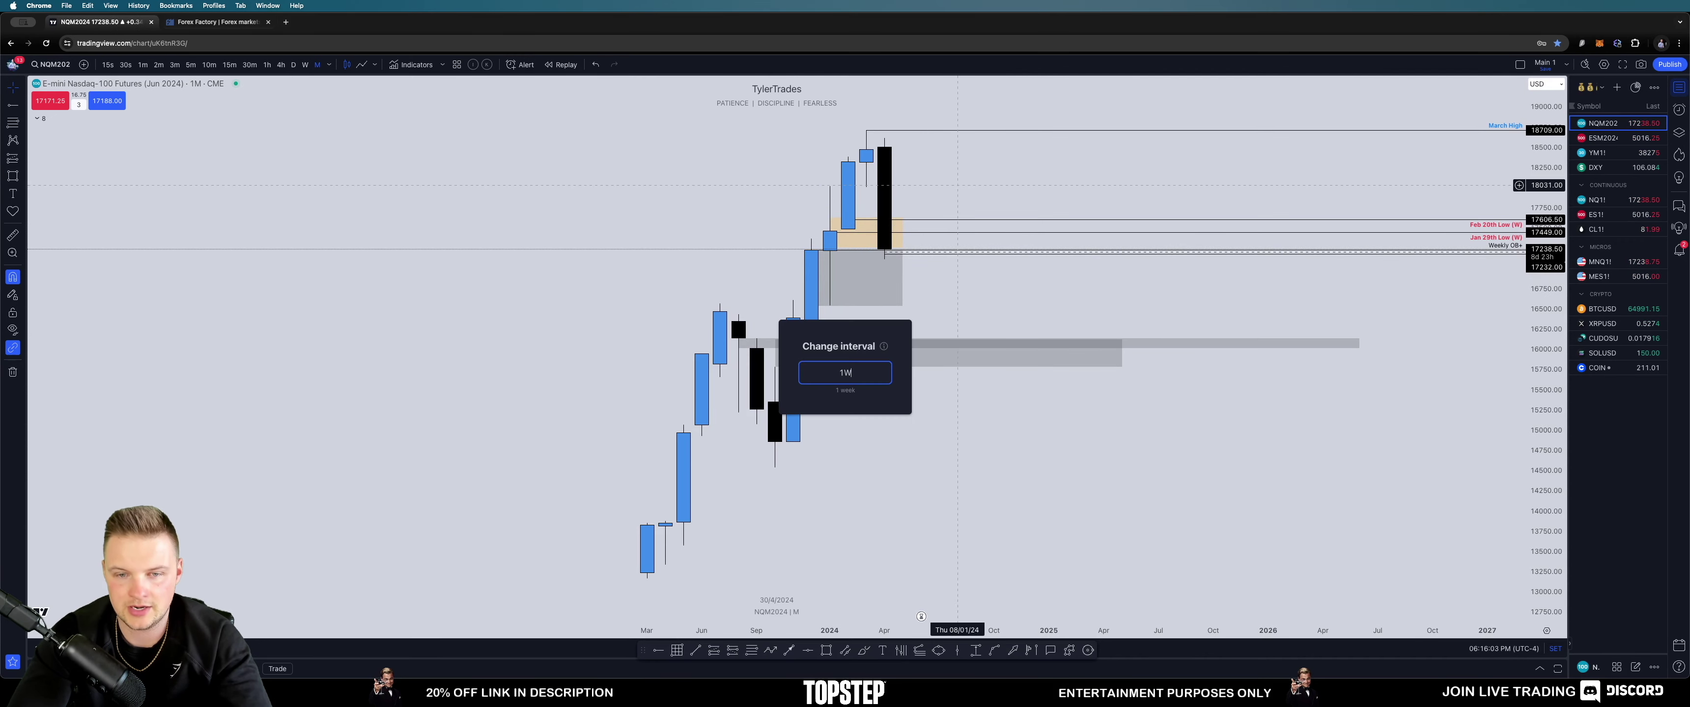
# Step: Apply the 1W timeframe and reset the weekly chart view
pyautogui.press('Return')
pyautogui.rightClick(945, 178)
pyautogui.click(971, 190)
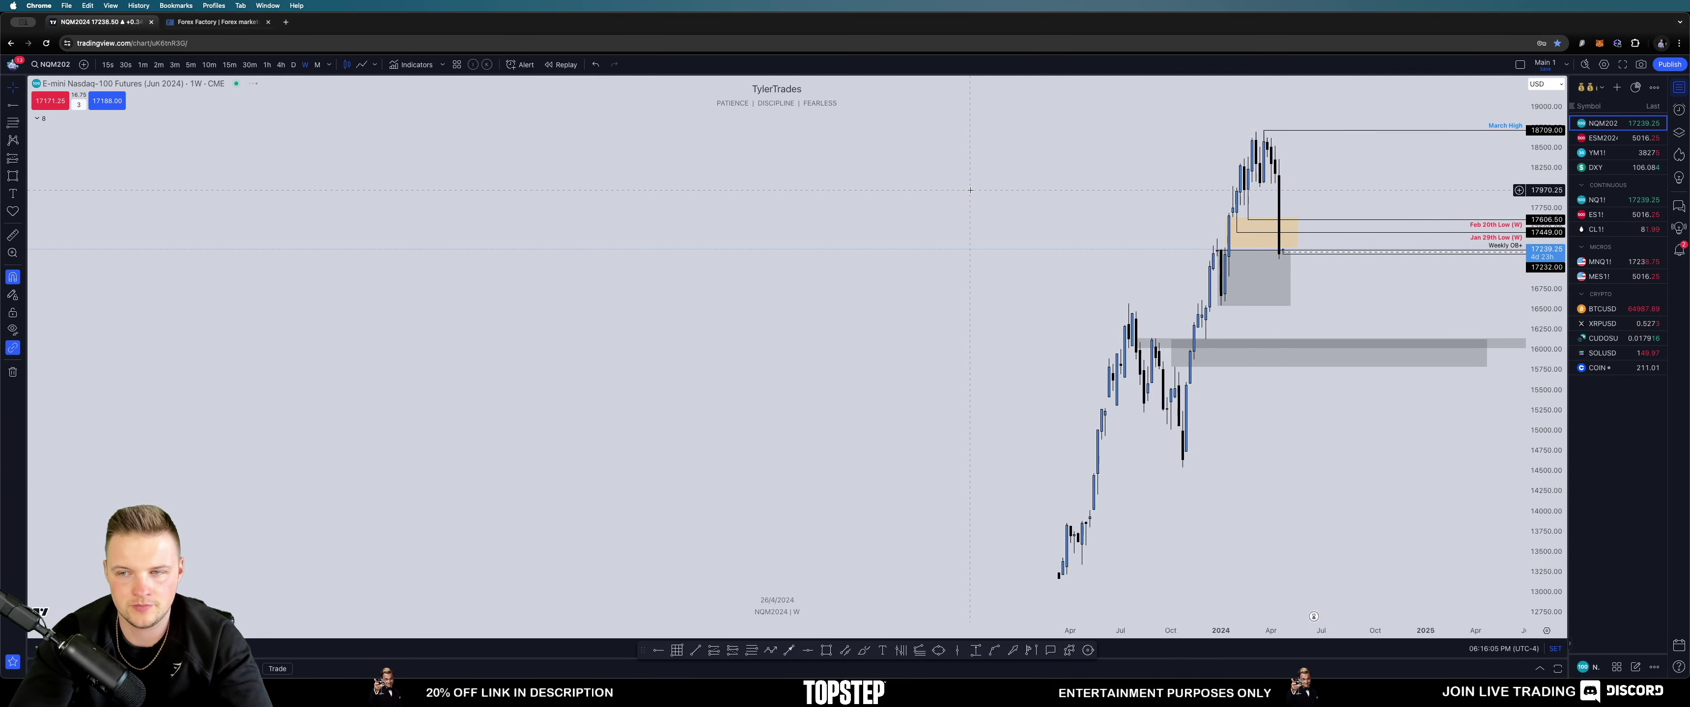
pyautogui.scroll(5, 970, 190)
# Step: Switch to DXY on the 1D timeframe and reset the daily chart view
pyautogui.click(1605, 168)
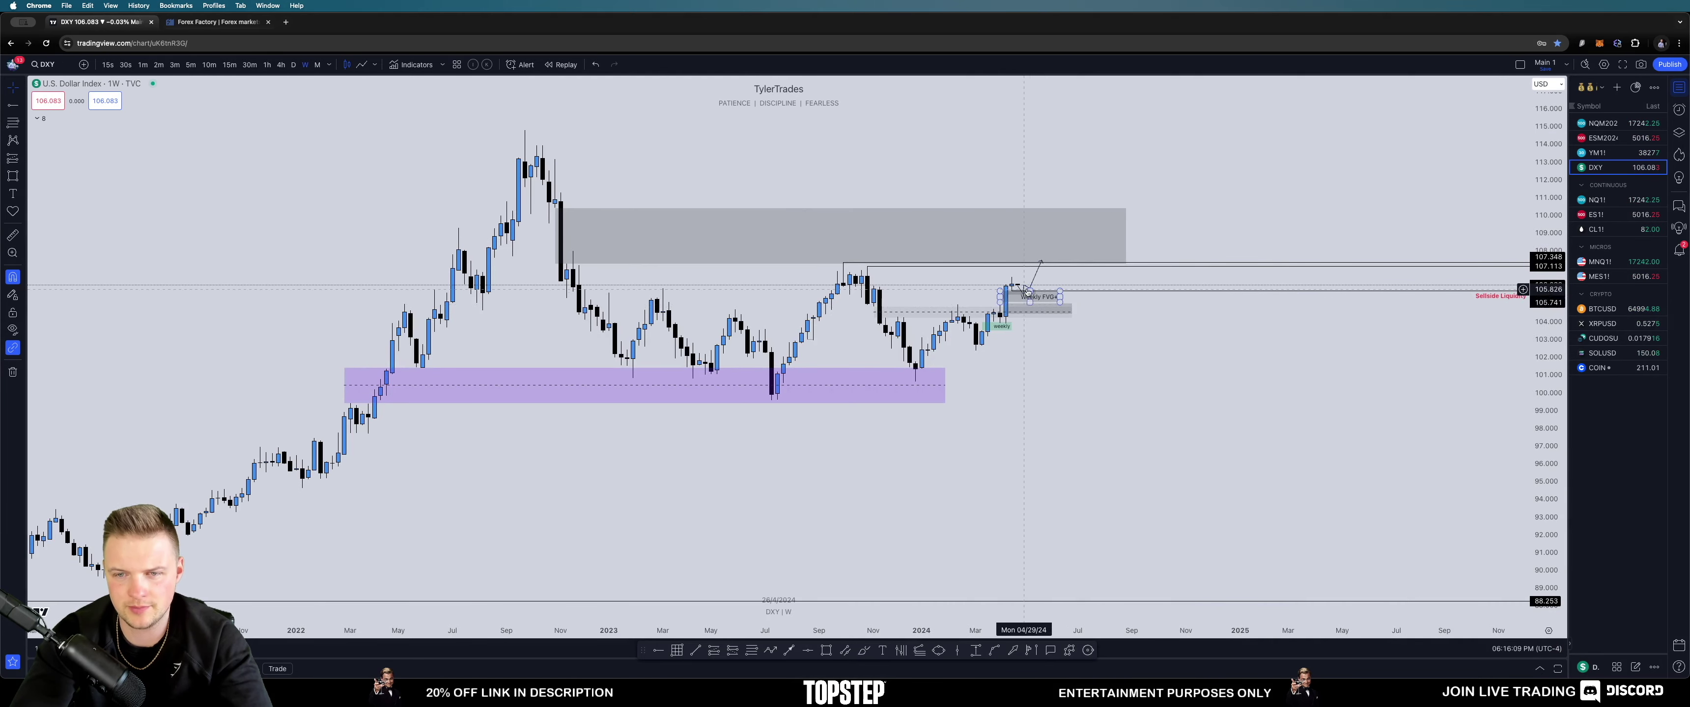
pyautogui.write('1D')
pyautogui.press('Return')
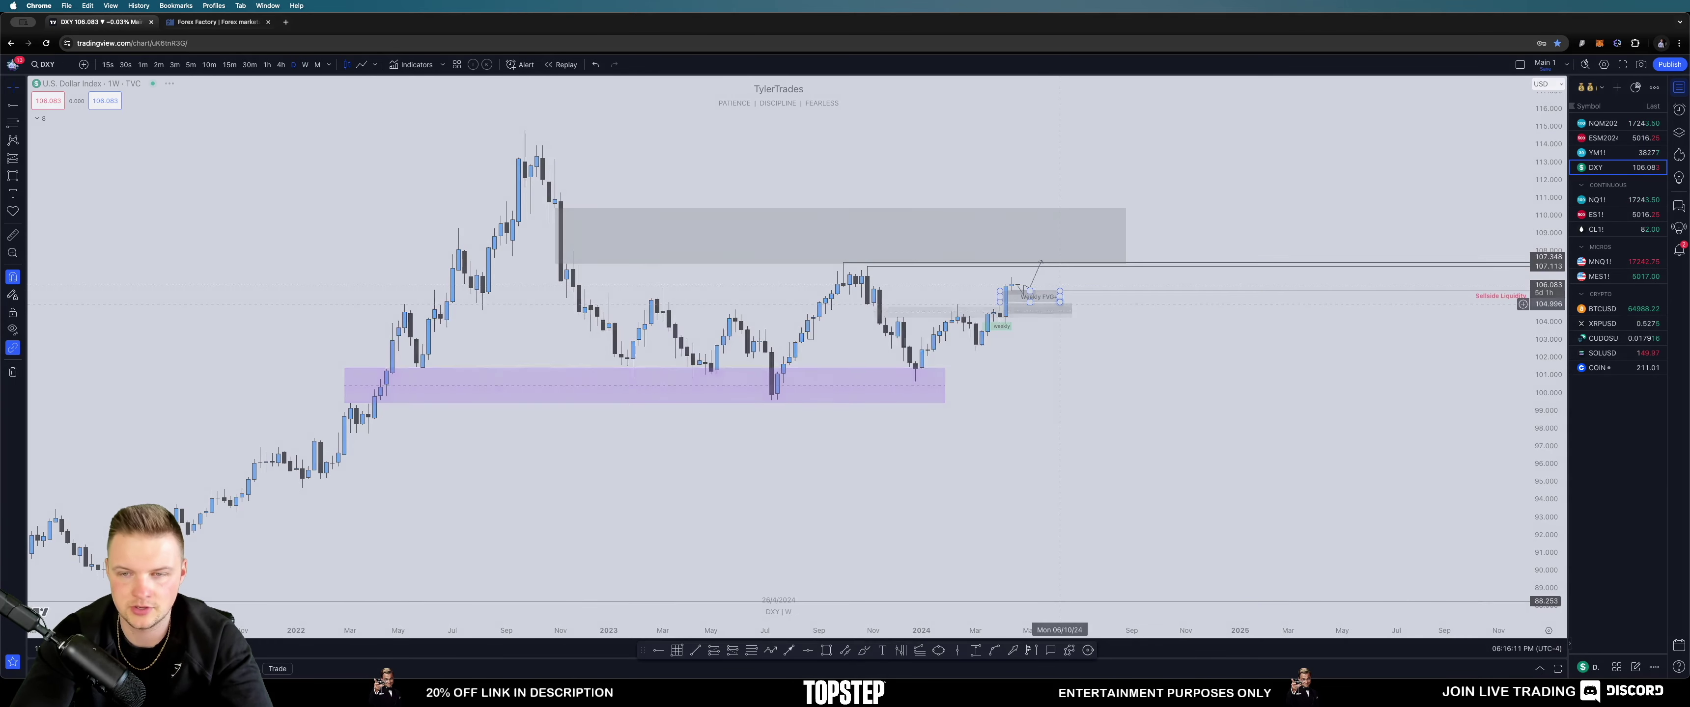
pyautogui.rightClick(1386, 387)
pyautogui.click(1403, 396)
pyautogui.scroll(2, 1384, 378)
pyautogui.hscroll(5, 1377, 376)
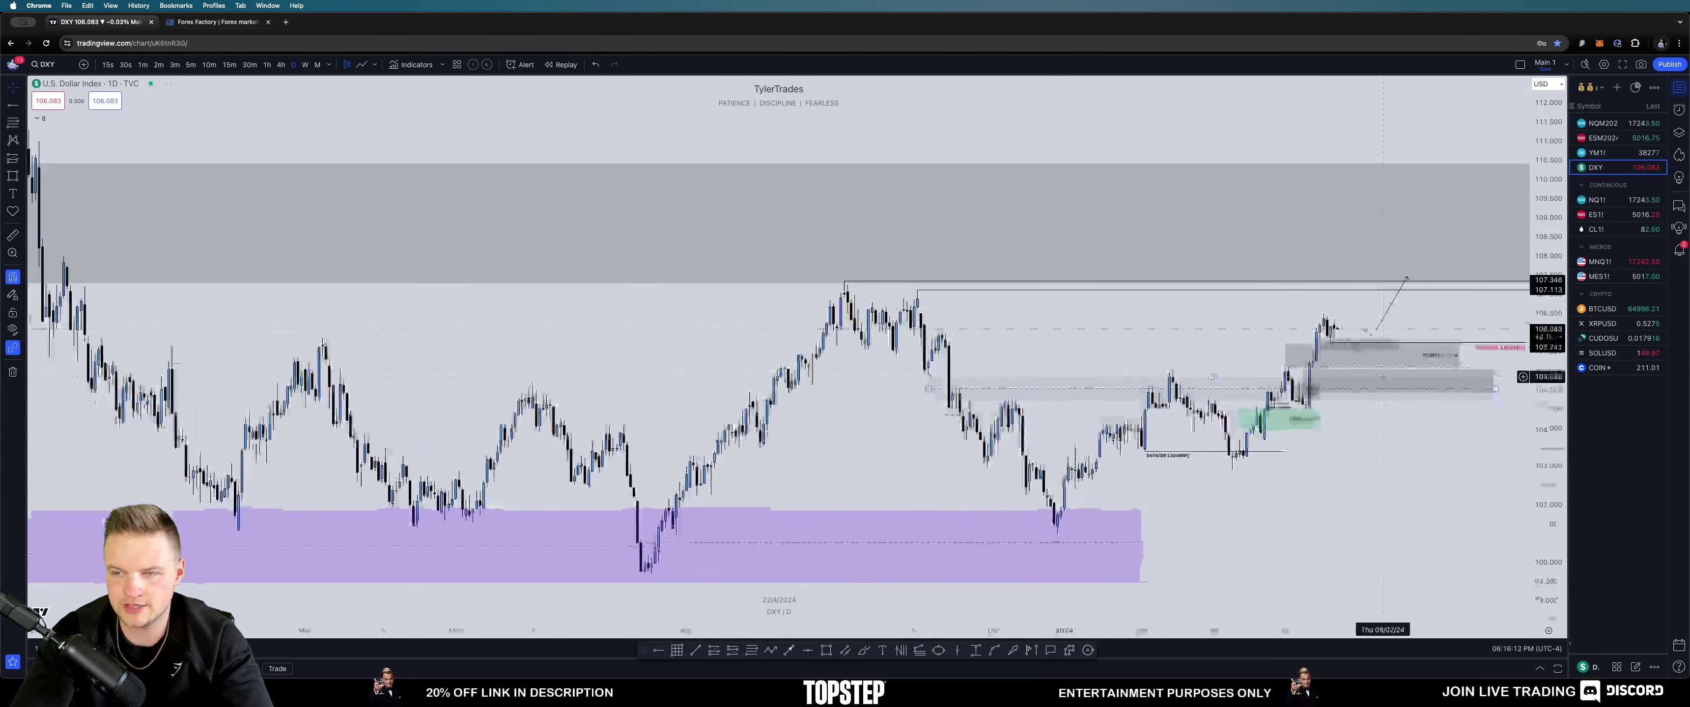
pyautogui.hscroll(1, 1368, 373)
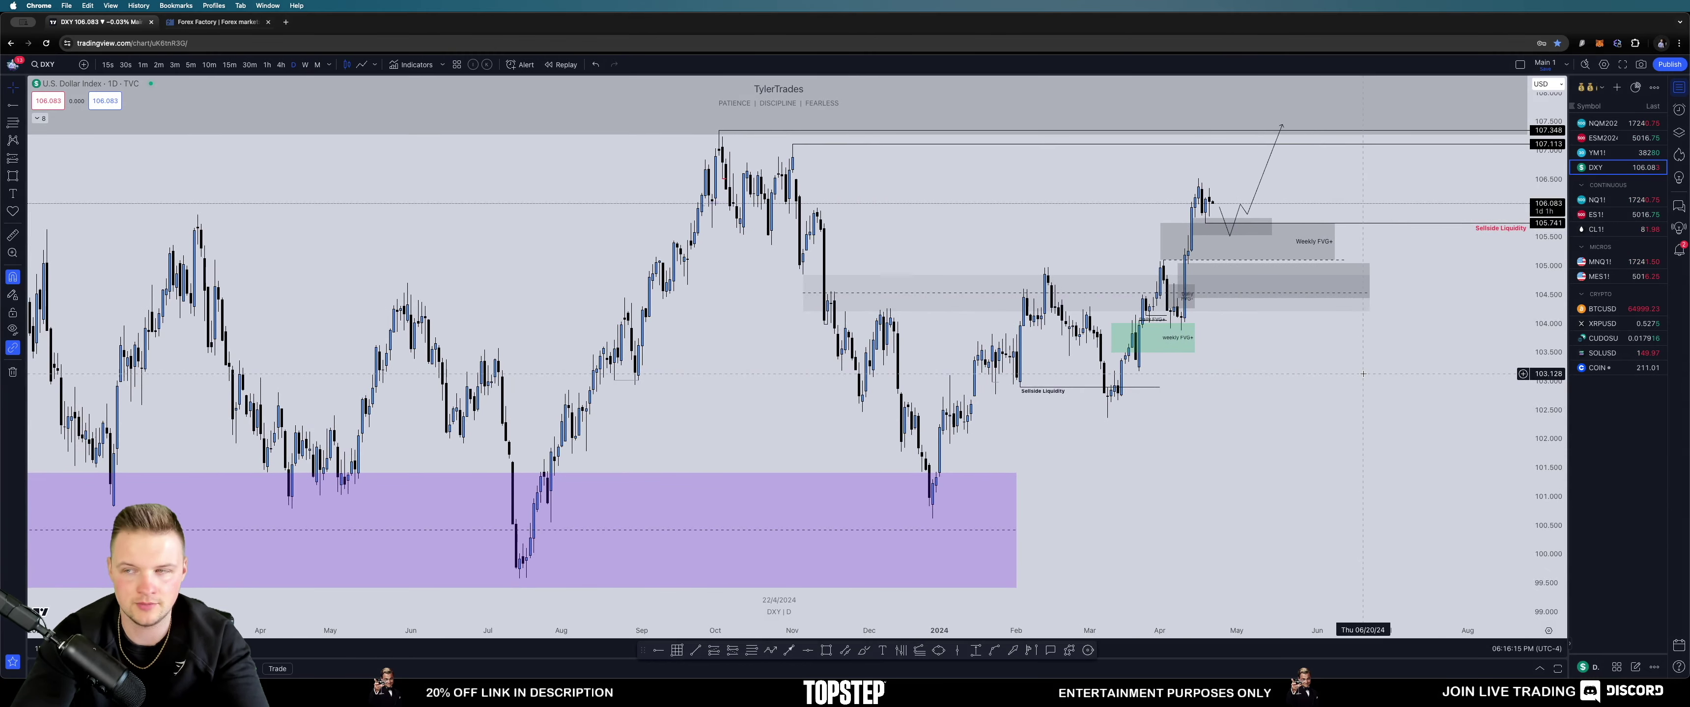
# Step: Flip between the NQ, ES and DXY daily charts, ending on NQ
pyautogui.click(1602, 124)
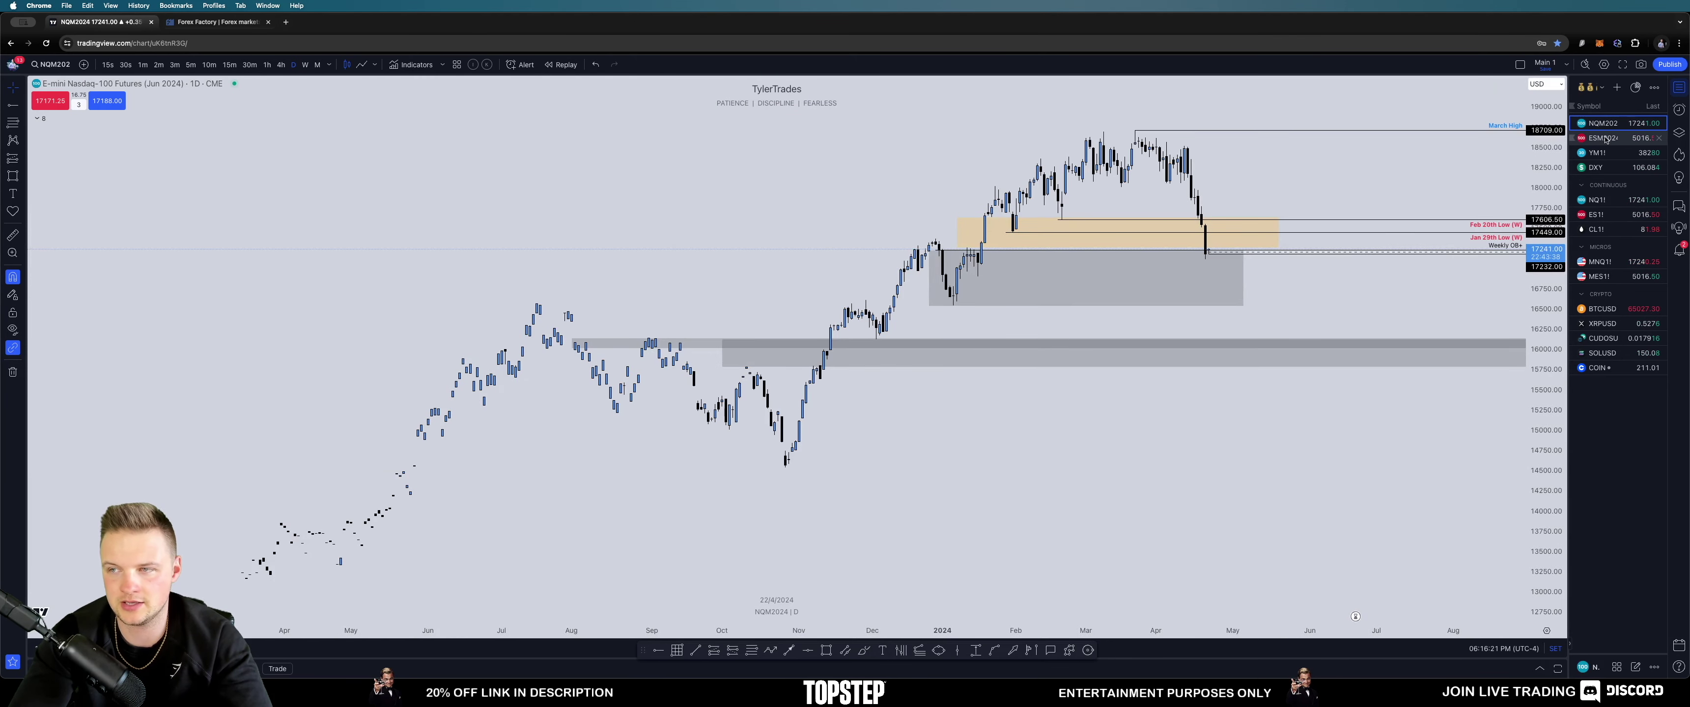
pyautogui.click(1605, 139)
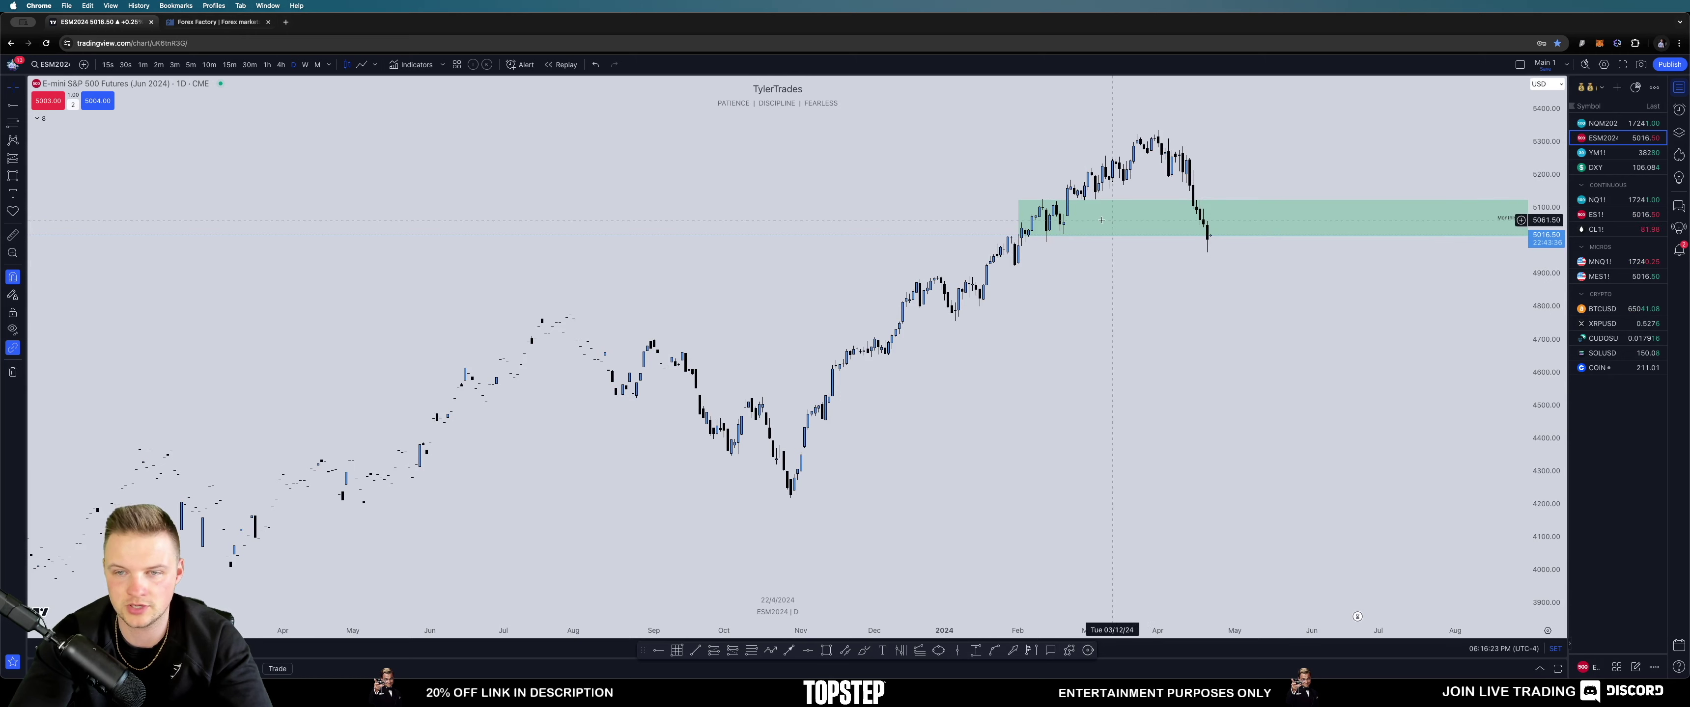
pyautogui.click(1596, 127)
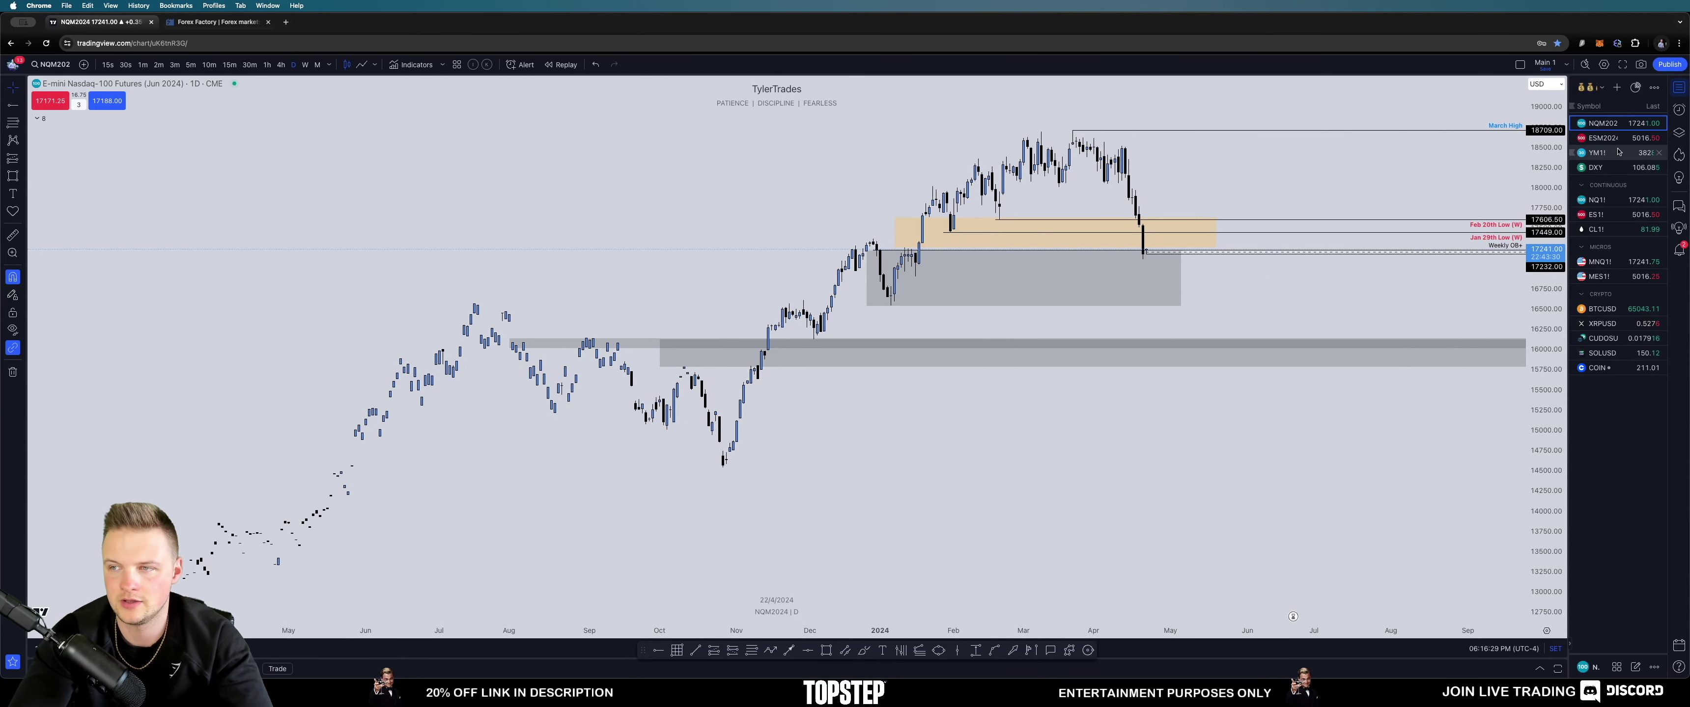
pyautogui.click(1603, 138)
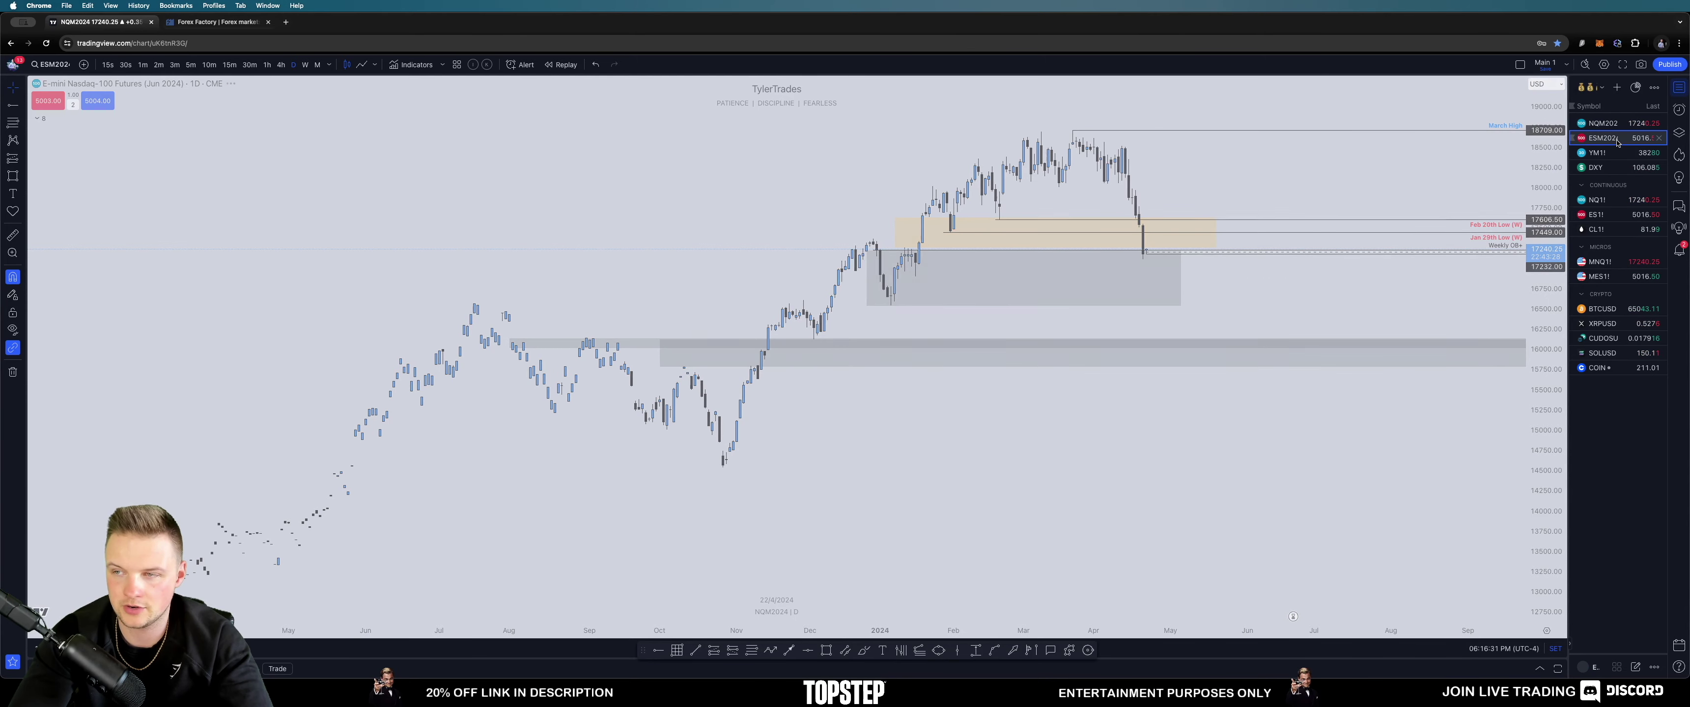
pyautogui.click(1617, 167)
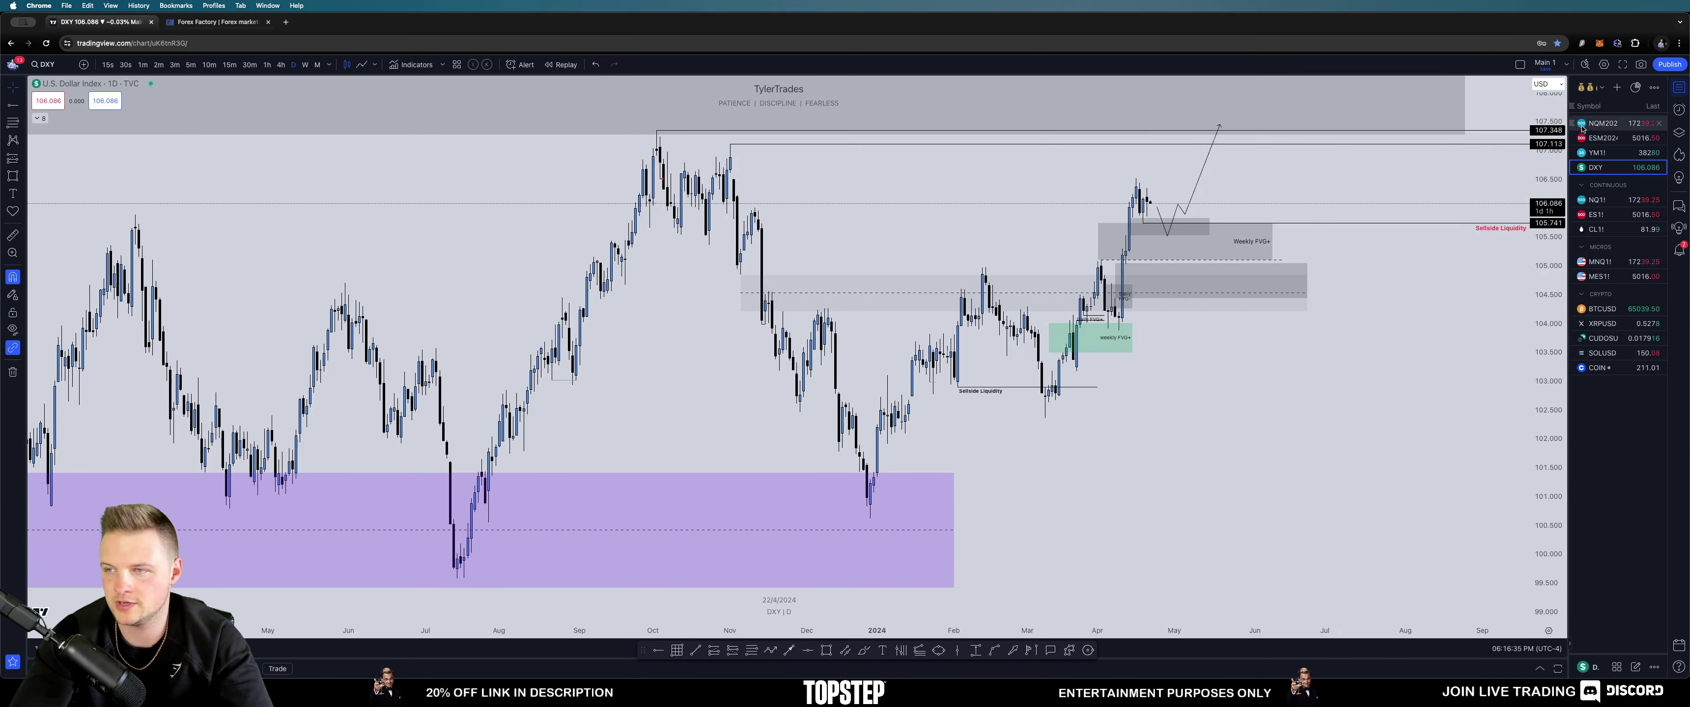
pyautogui.click(1602, 123)
# Step: Put the Nasdaq chart on the 4-hour (240) timeframe and scroll to recent bars
pyautogui.moveTo(1195, 189); pyautogui.dragTo(1155, 191)
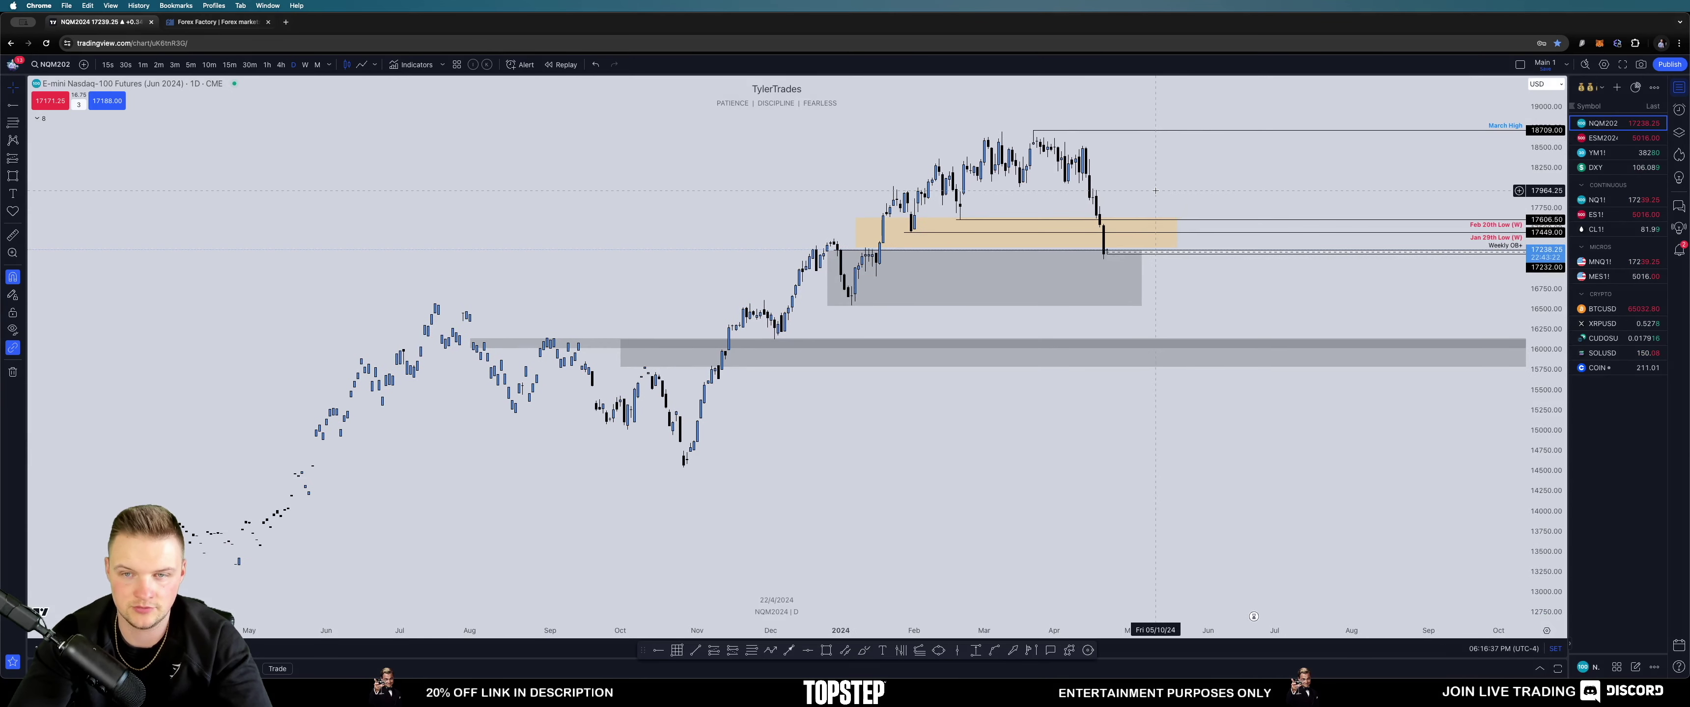
pyautogui.write('240')
pyautogui.press('Return')
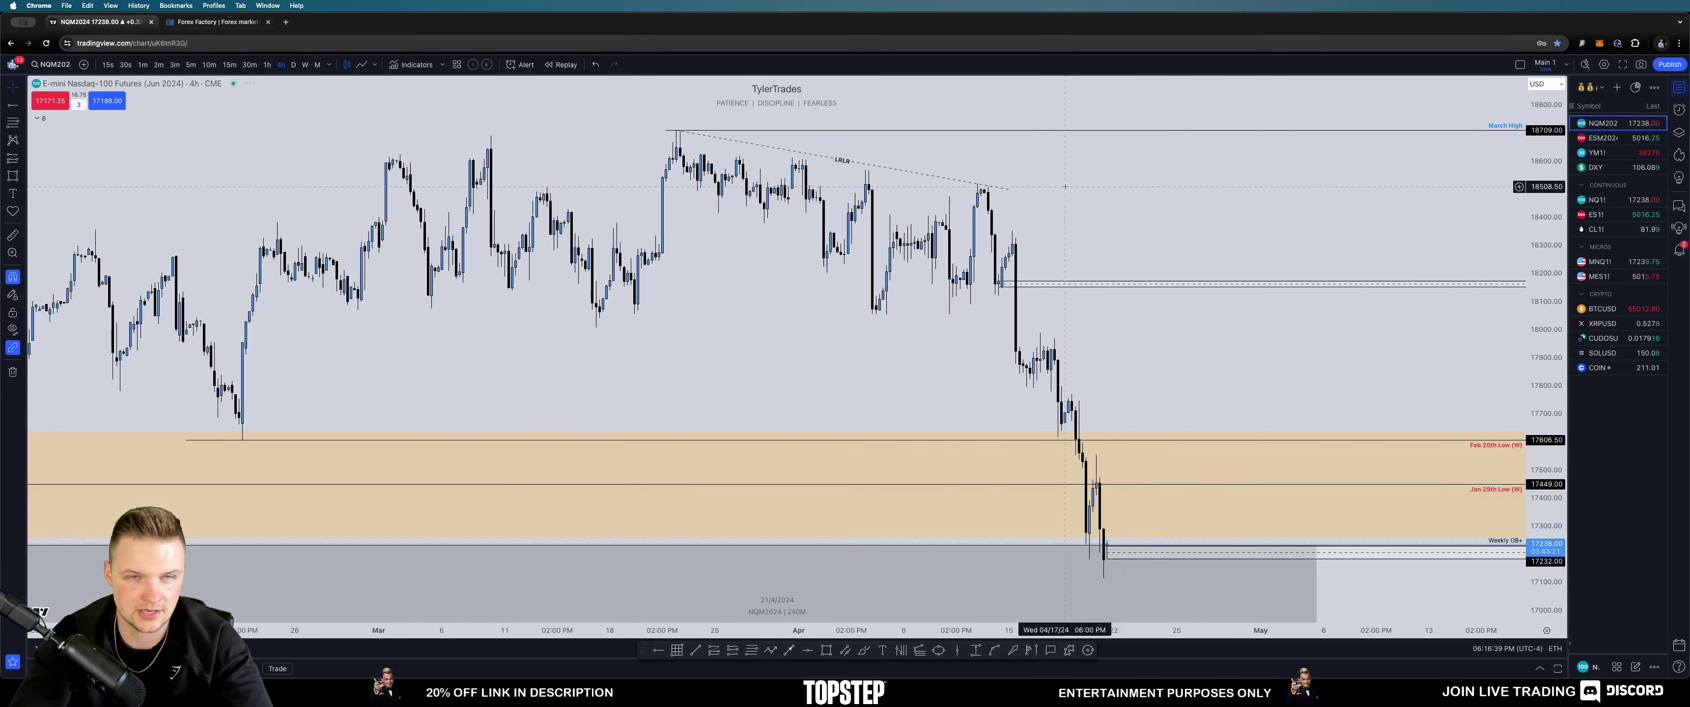
pyautogui.hscroll(3, 1154, 190)
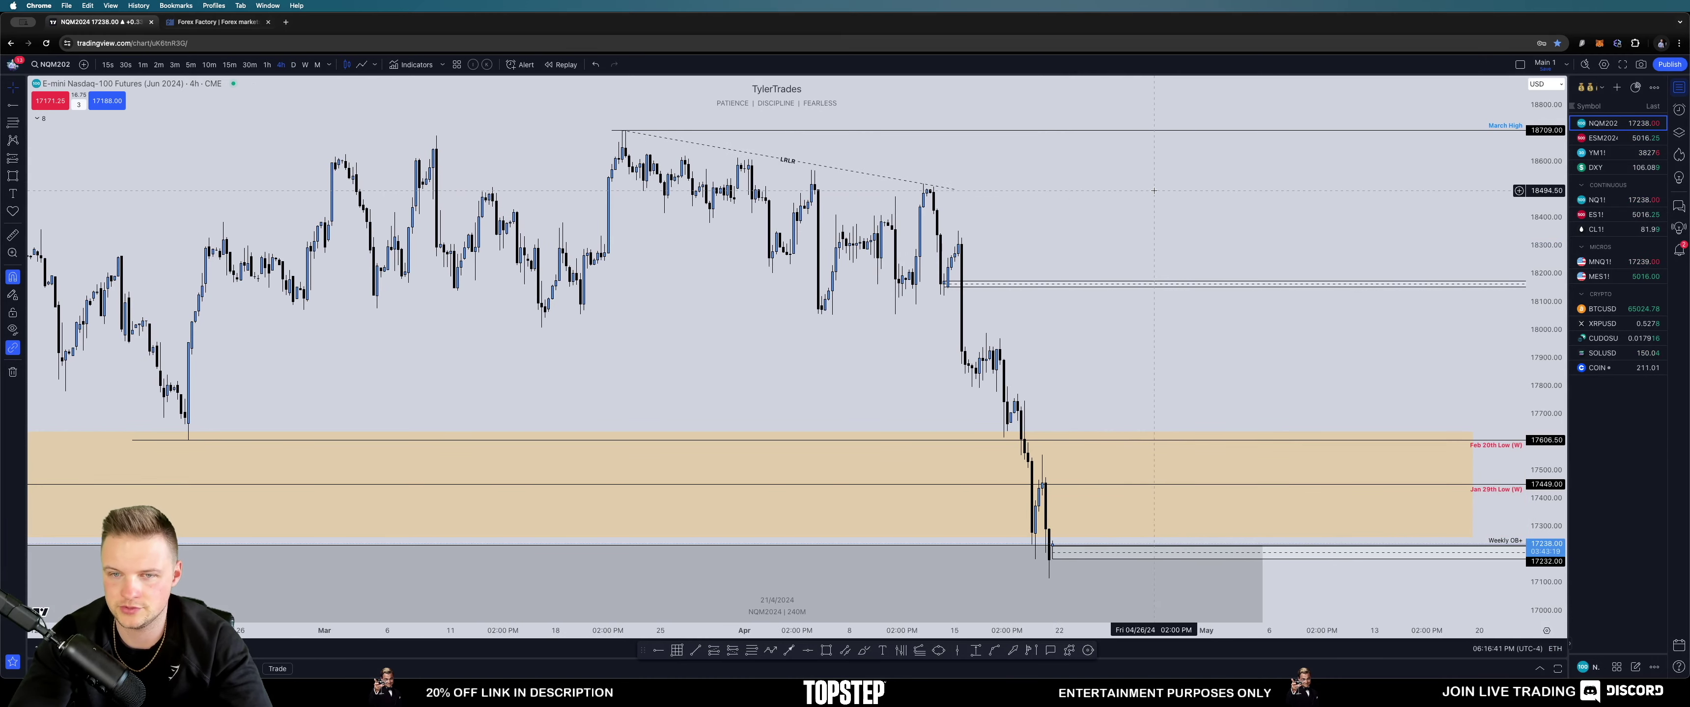
pyautogui.hscroll(2, 1200, 182)
pyautogui.scroll(2, 1082, 183)
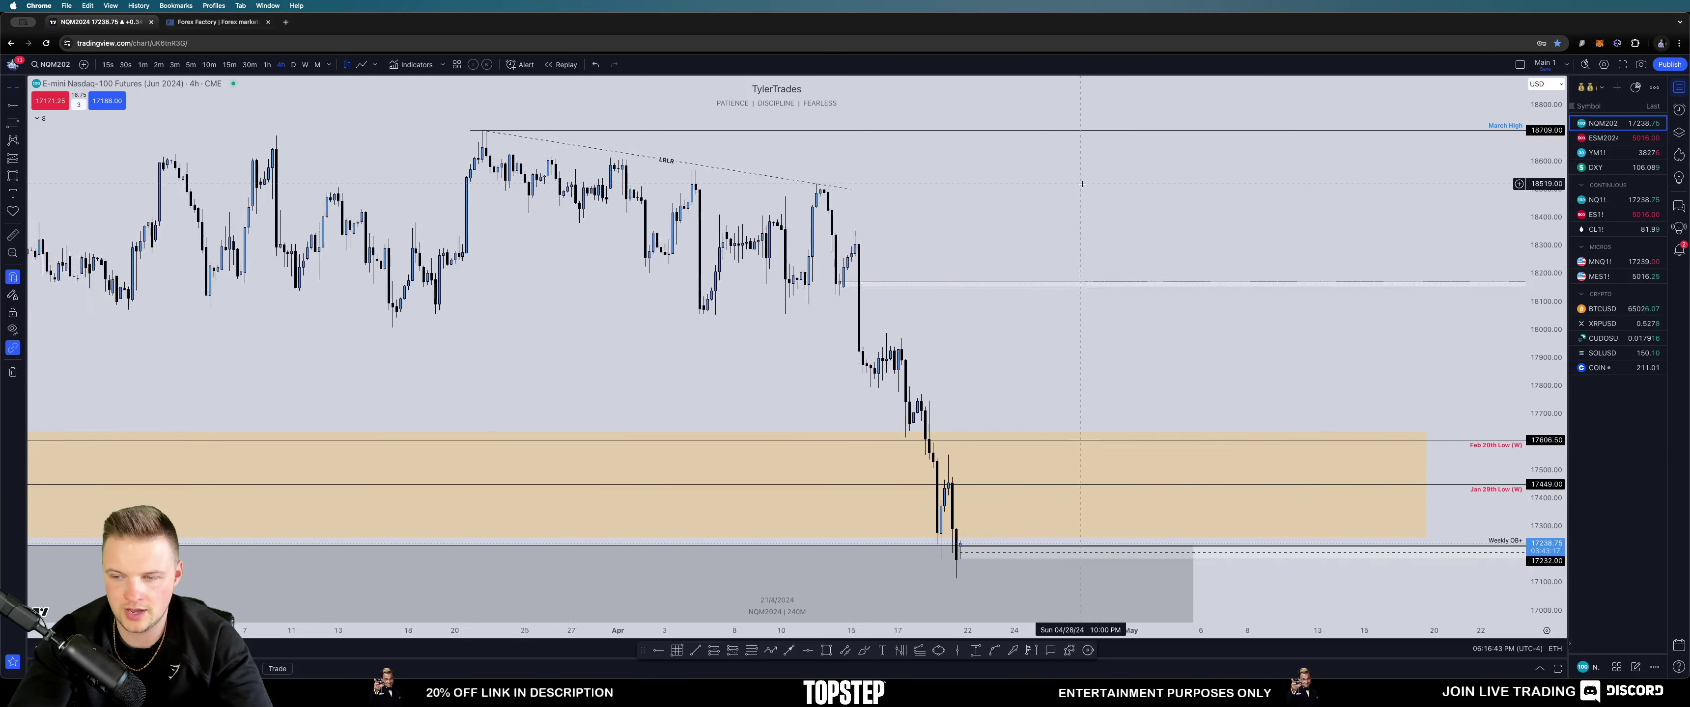
pyautogui.scroll(3, 1082, 184)
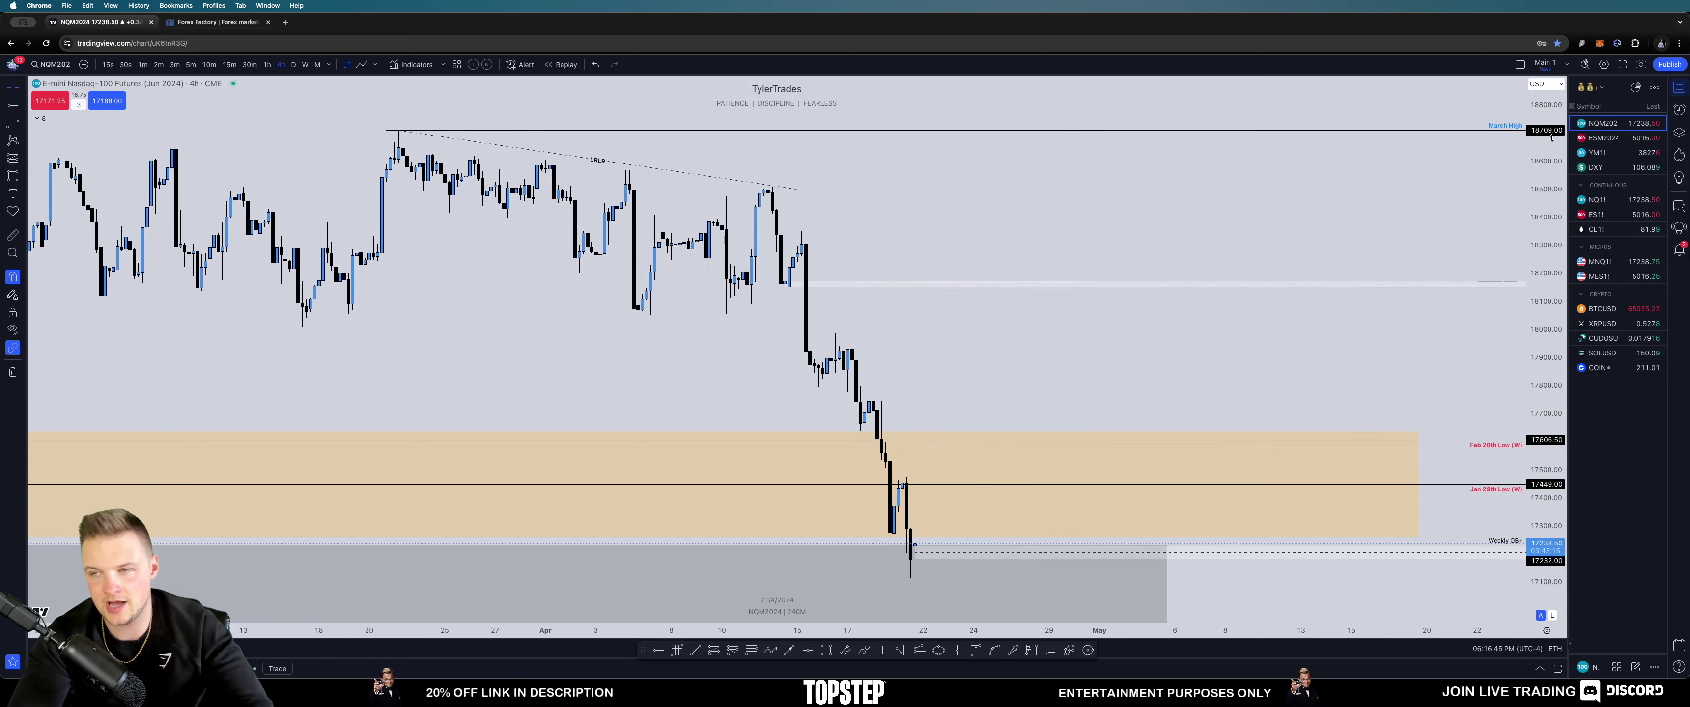
# Step: Check the DXY 4-hour chart, then load ESM2024 and reposition it
pyautogui.click(1597, 168)
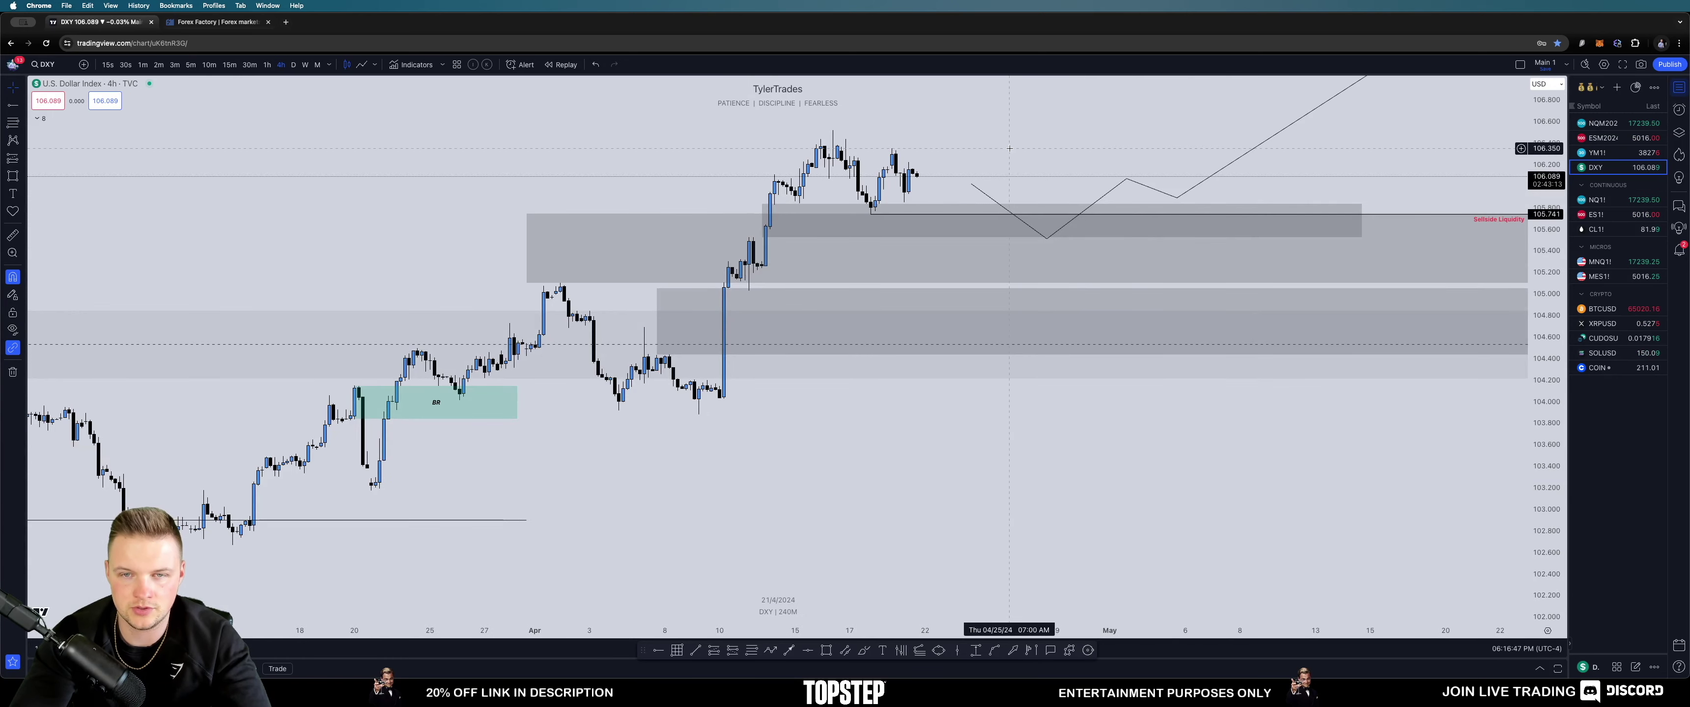
pyautogui.press('Up')
pyautogui.press('Up')
pyautogui.moveTo(947, 283)
pyautogui.mouseDown()
pyautogui.moveTo(952, 224)
pyautogui.moveTo(910, 287)
pyautogui.moveTo(936, 301)
pyautogui.moveTo(951, 261)
pyautogui.mouseUp()
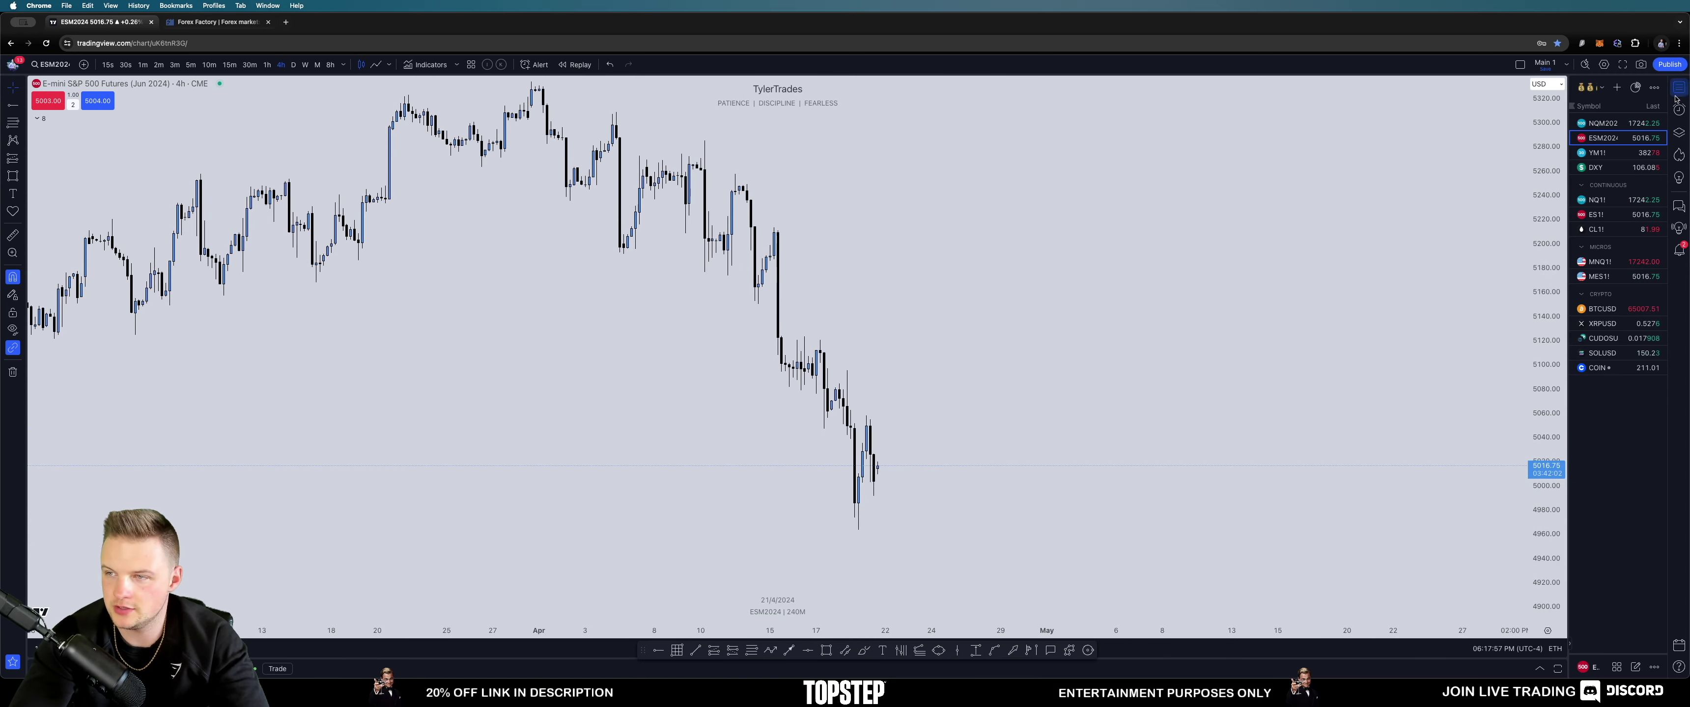
# Step: Draw a projected ES path rising to about 5150, then falling to near 4960
pyautogui.moveTo(974, 354); pyautogui.dragTo(971, 394)
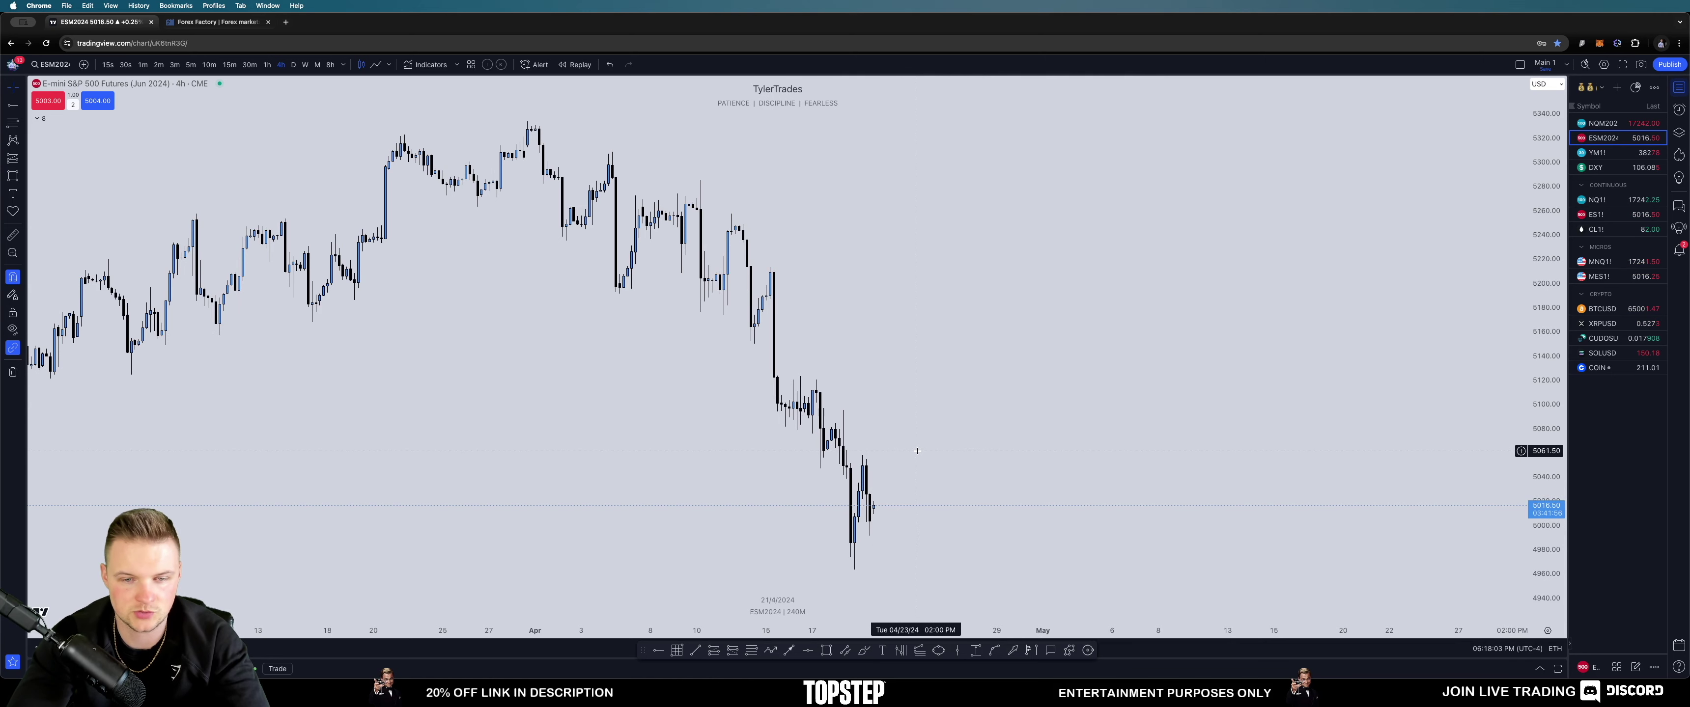
pyautogui.click(771, 651)
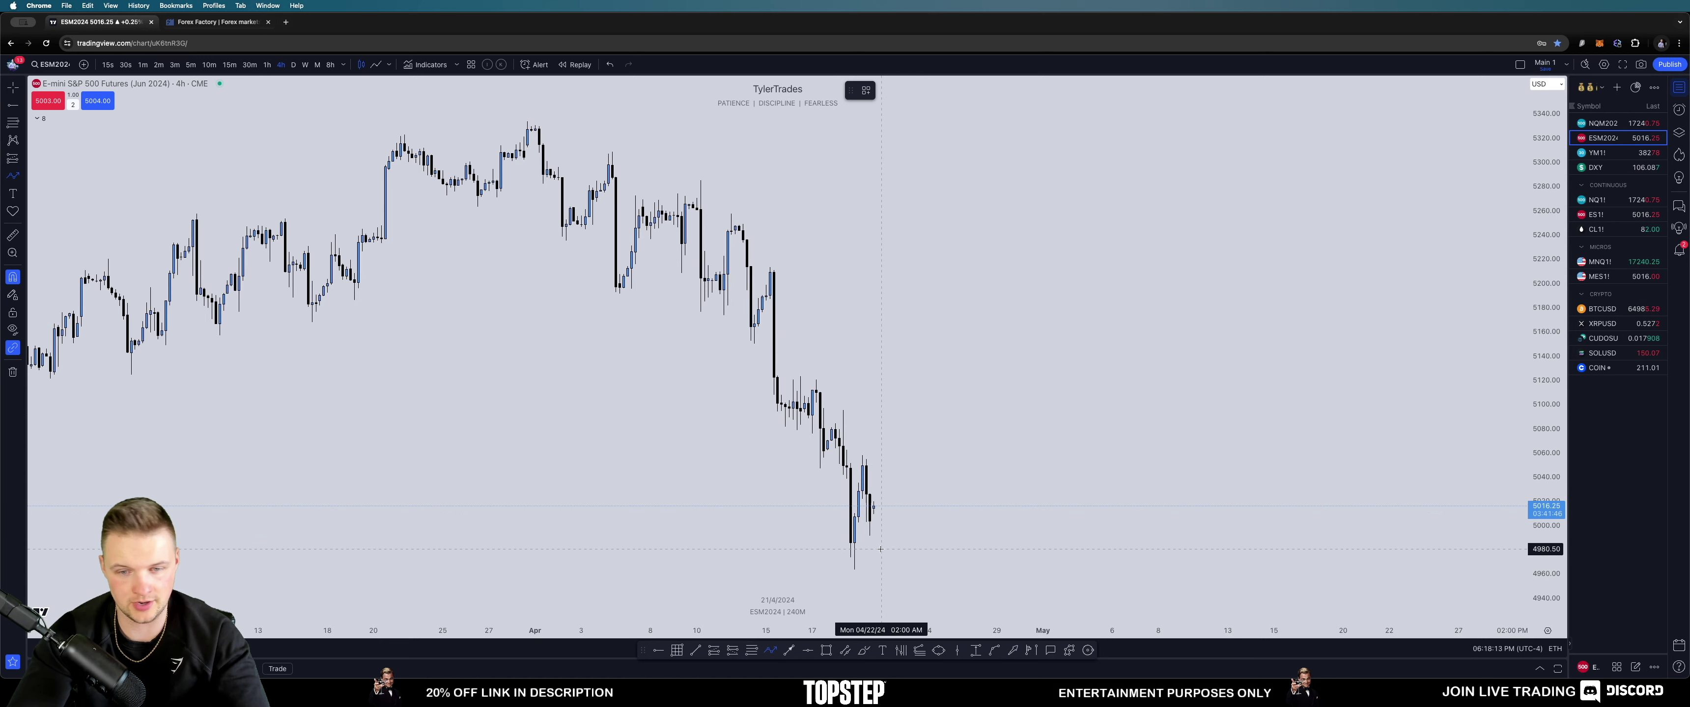
pyautogui.click(882, 499)
pyautogui.click(904, 403)
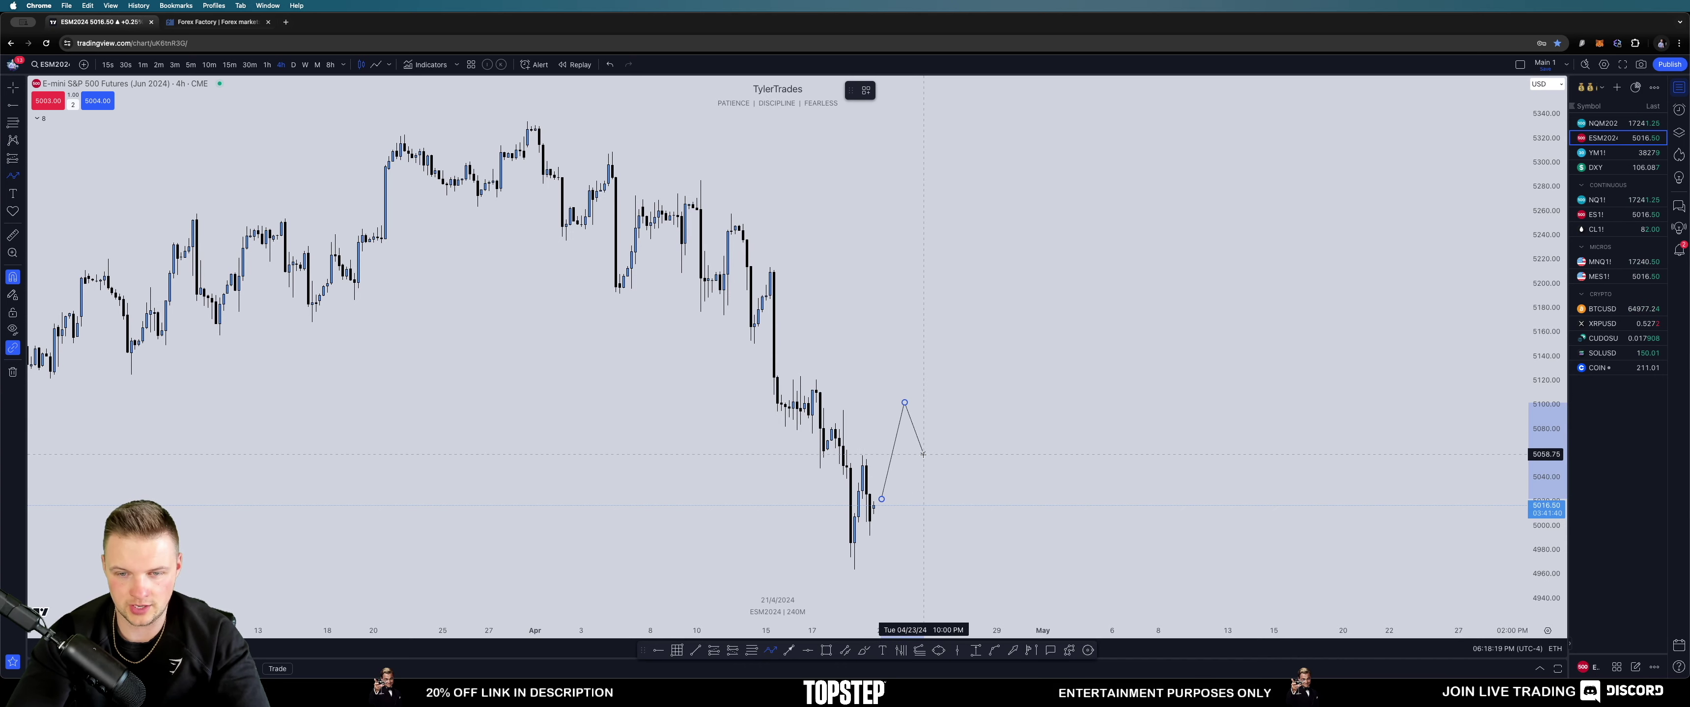
pyautogui.click(923, 453)
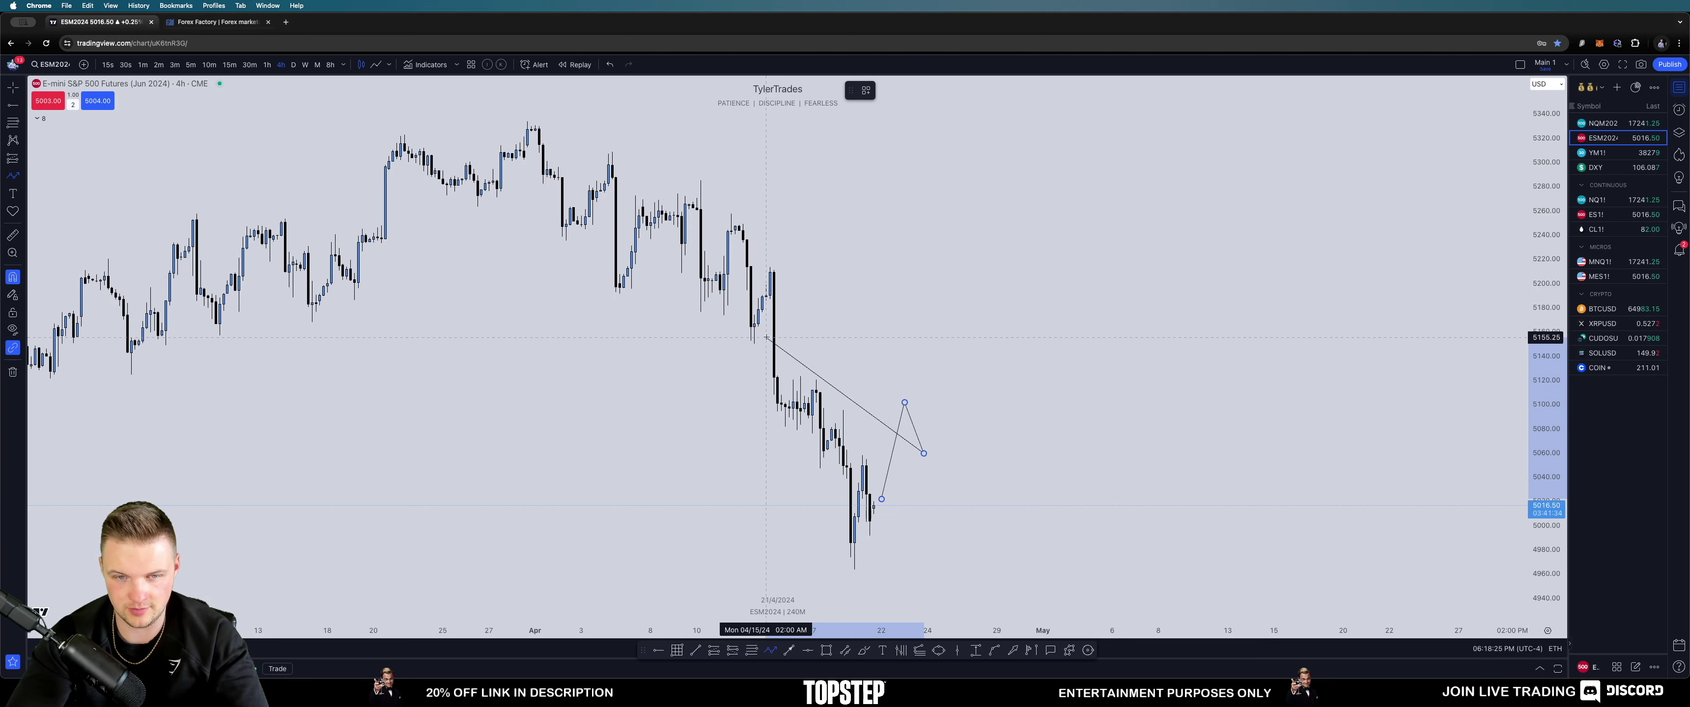
pyautogui.click(970, 339)
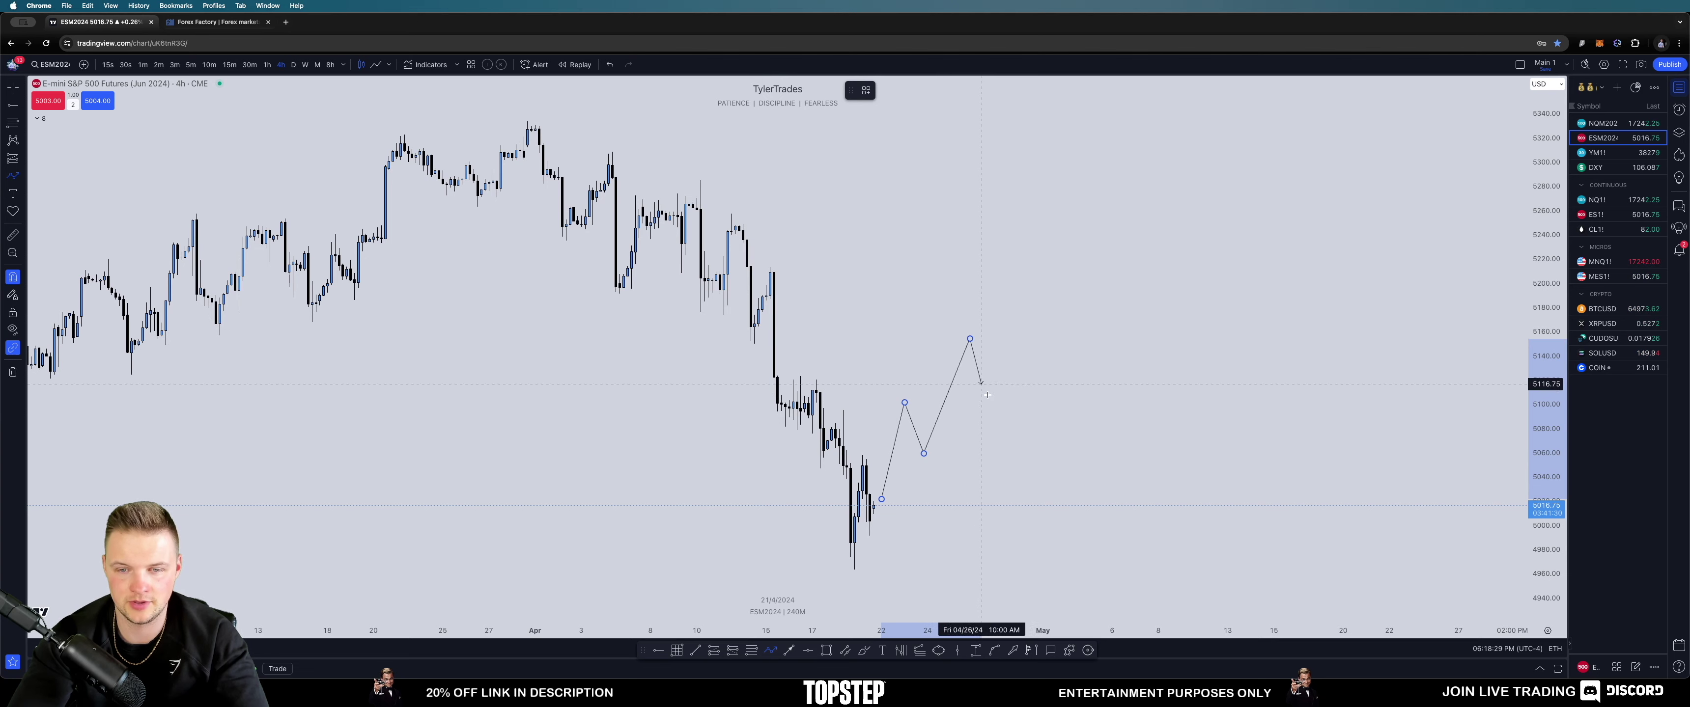
pyautogui.click(996, 421)
pyautogui.click(1019, 390)
pyautogui.click(1031, 507)
pyautogui.click(1077, 465)
pyautogui.doubleClick(1100, 582)
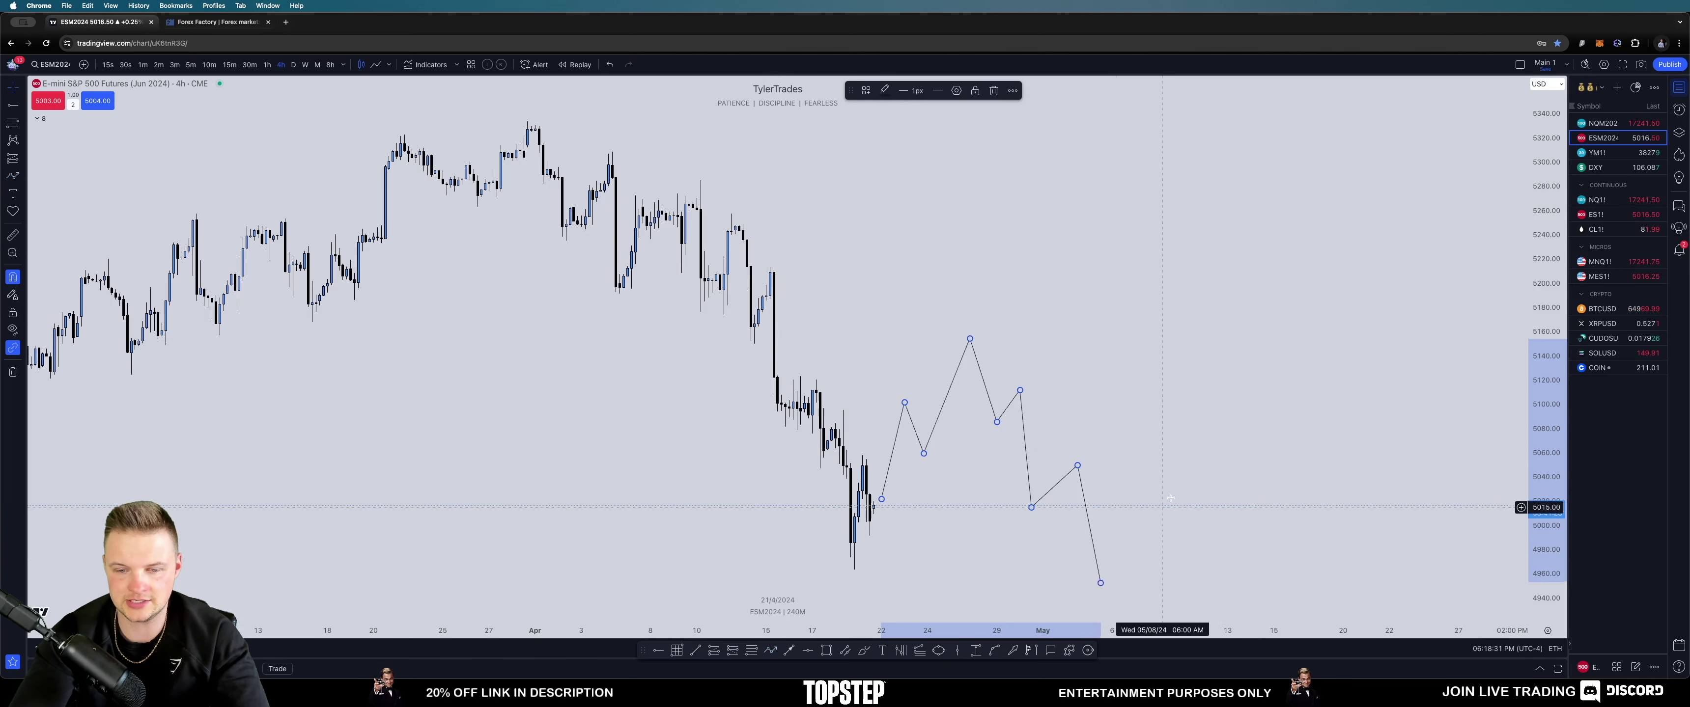
pyautogui.click(1169, 496)
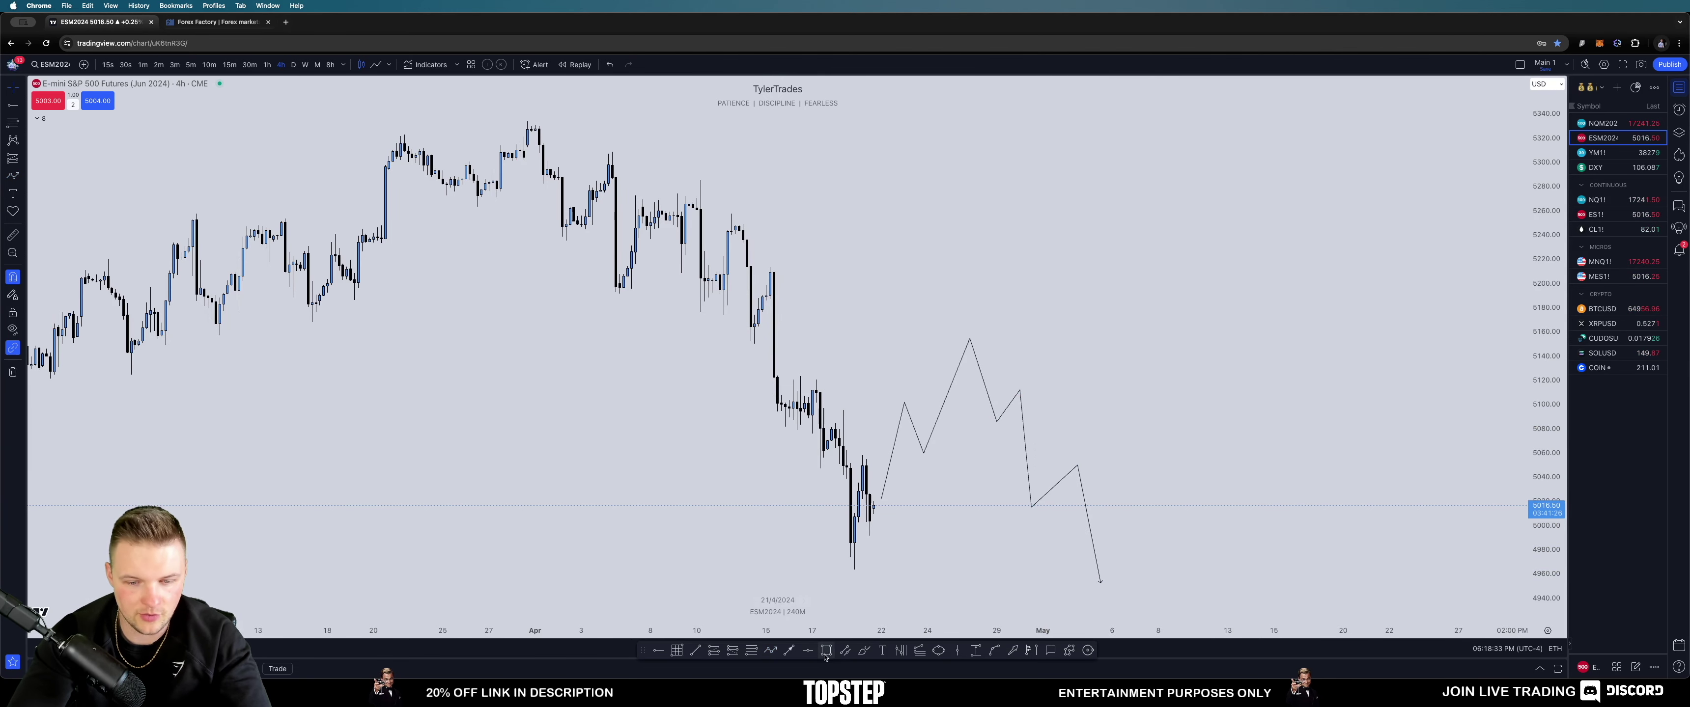
# Step: Draw an orange zone from about 5,125 to 5,190 over the gap, then switch to NQM2024
pyautogui.hotkey('alt', 'shift', 'r')
pyautogui.click(771, 299)
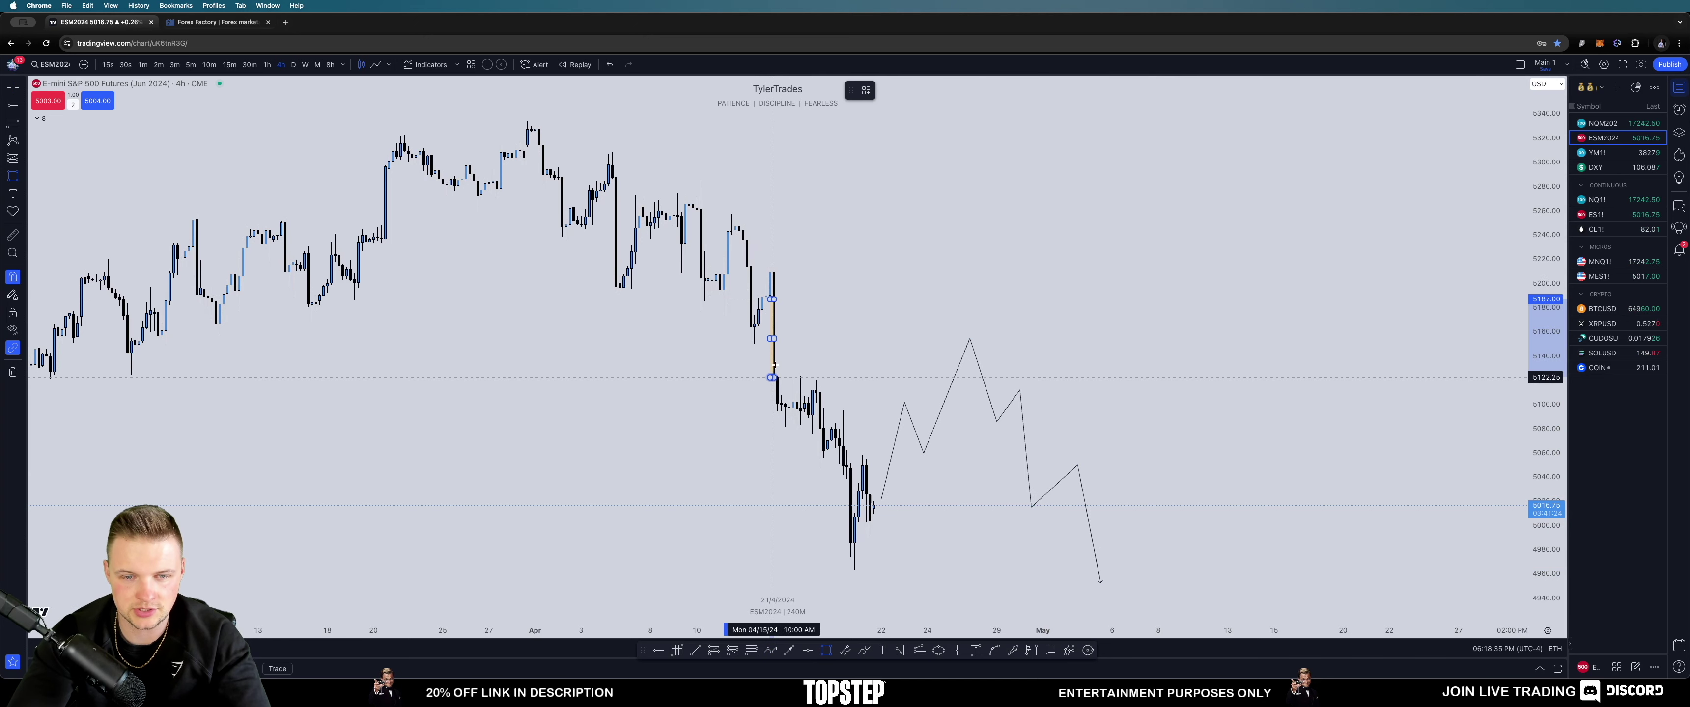
pyautogui.click(773, 376)
pyautogui.moveTo(773, 338); pyautogui.dragTo(1124, 321)
pyautogui.click(1181, 325)
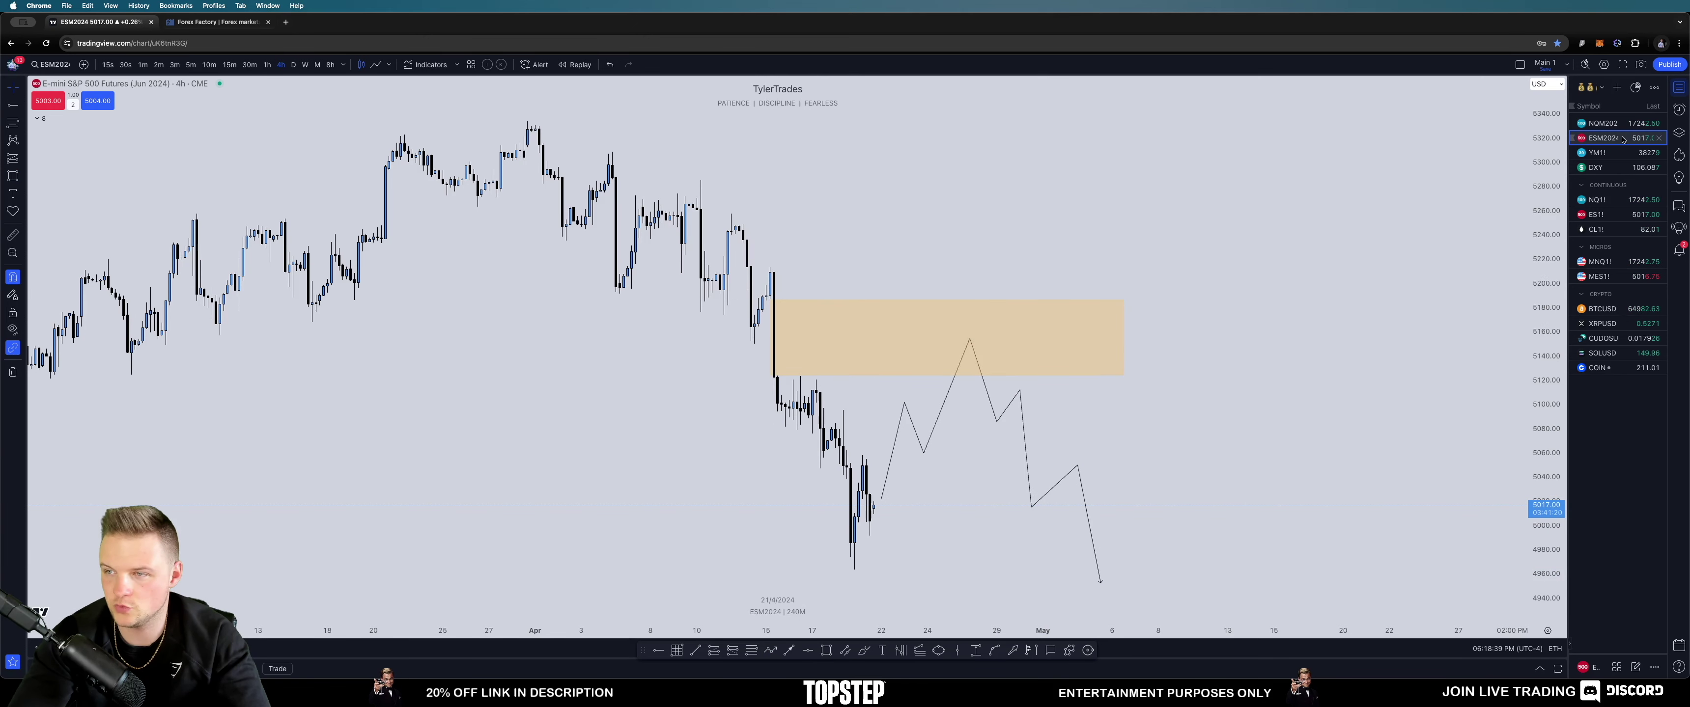
pyautogui.click(1607, 124)
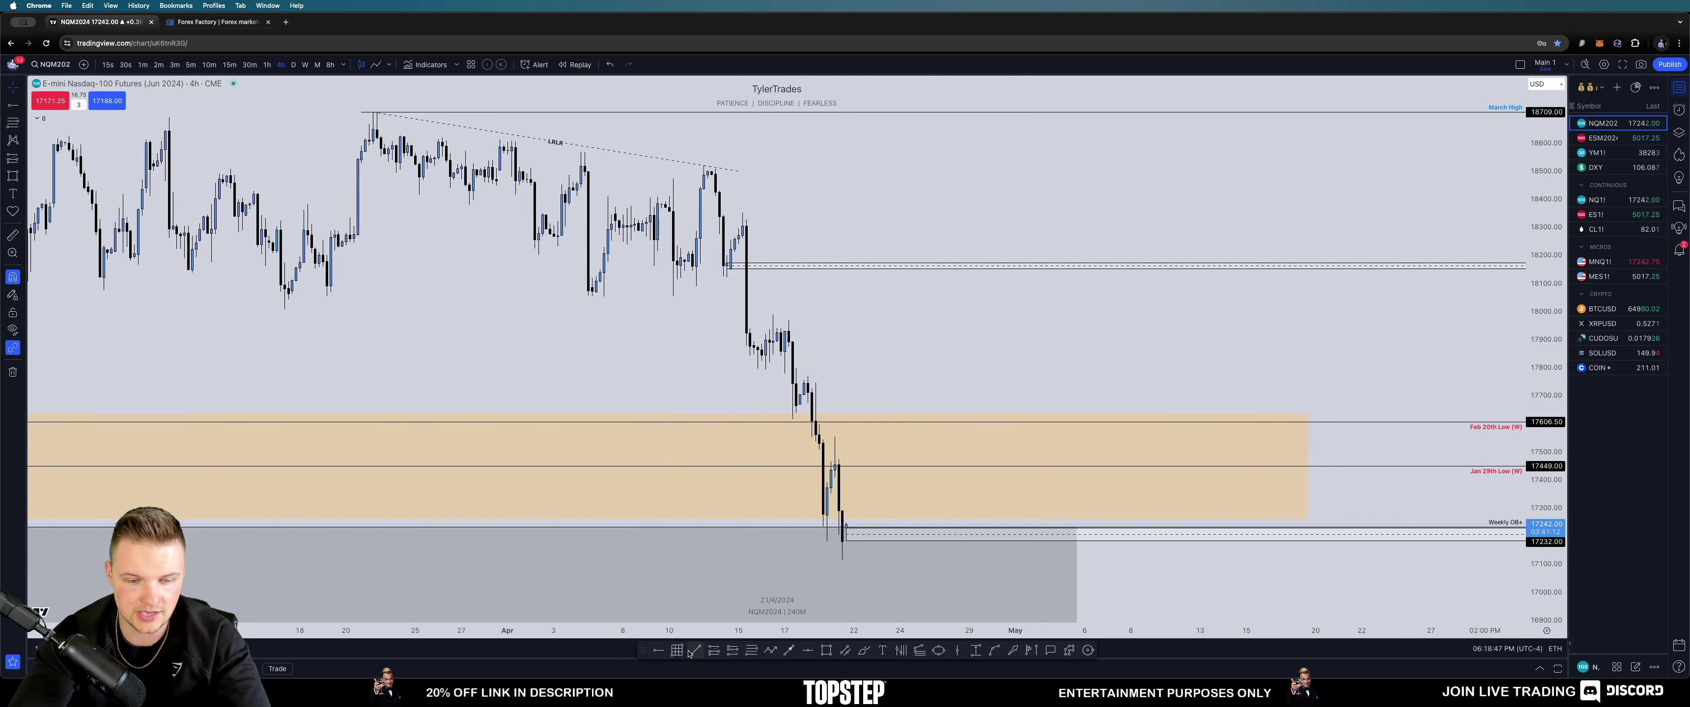
# Step: Place a horizontal ray at 17988 and a projected path peaking near 17800, dropping toward 17100
pyautogui.click(657, 651)
pyautogui.click(772, 315)
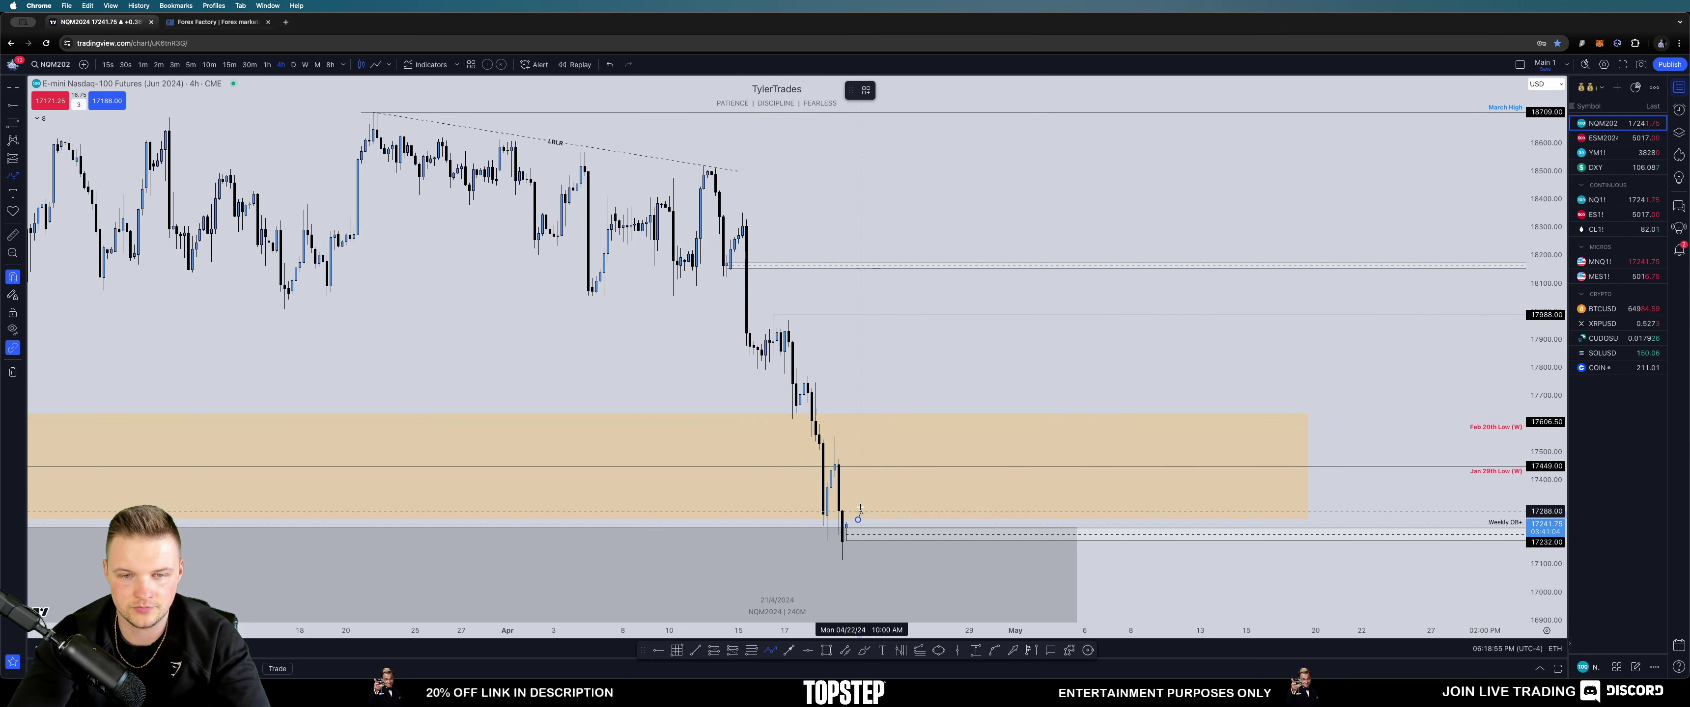
pyautogui.click(892, 408)
pyautogui.click(907, 449)
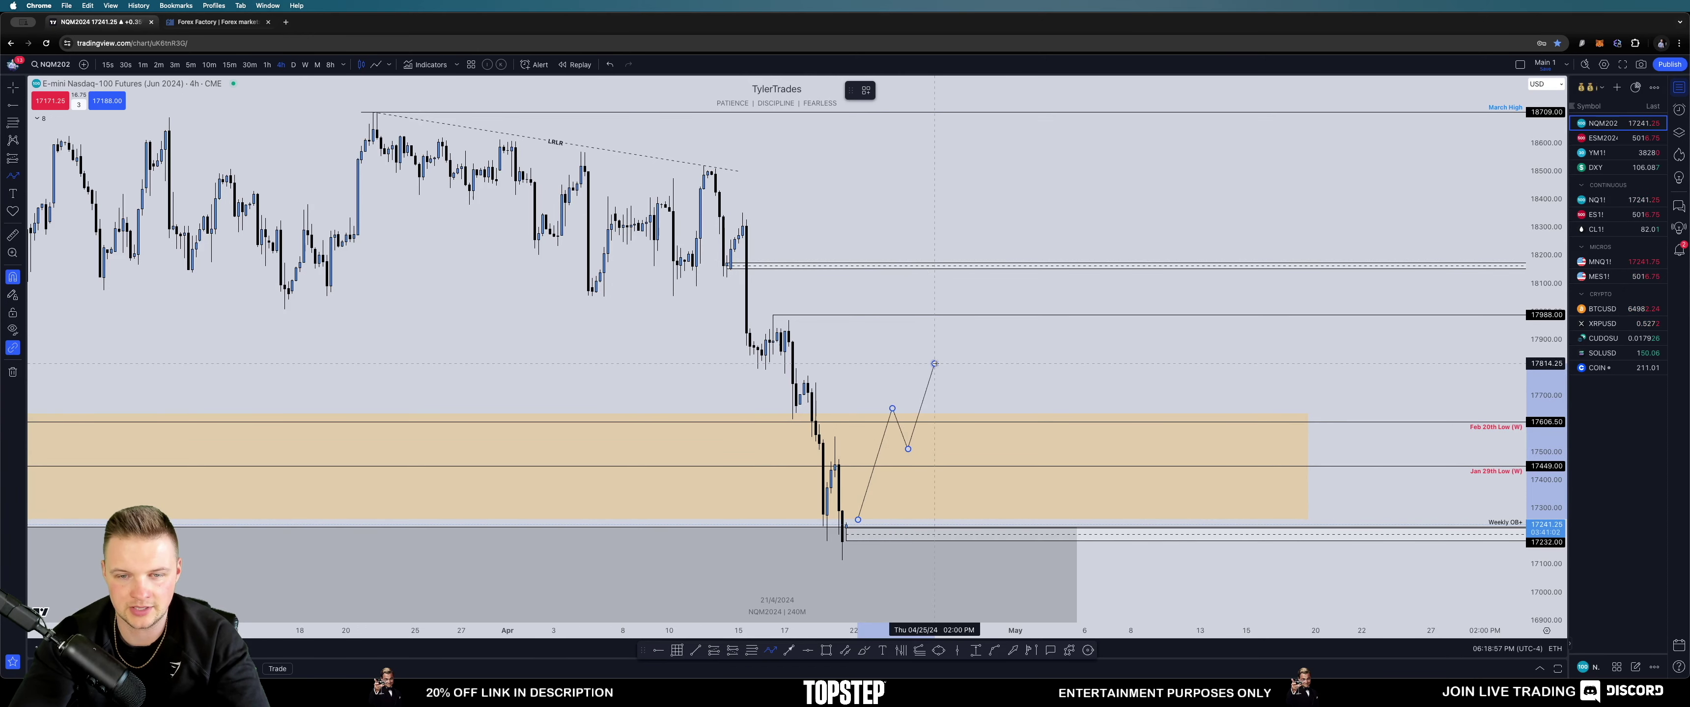
pyautogui.click(934, 364)
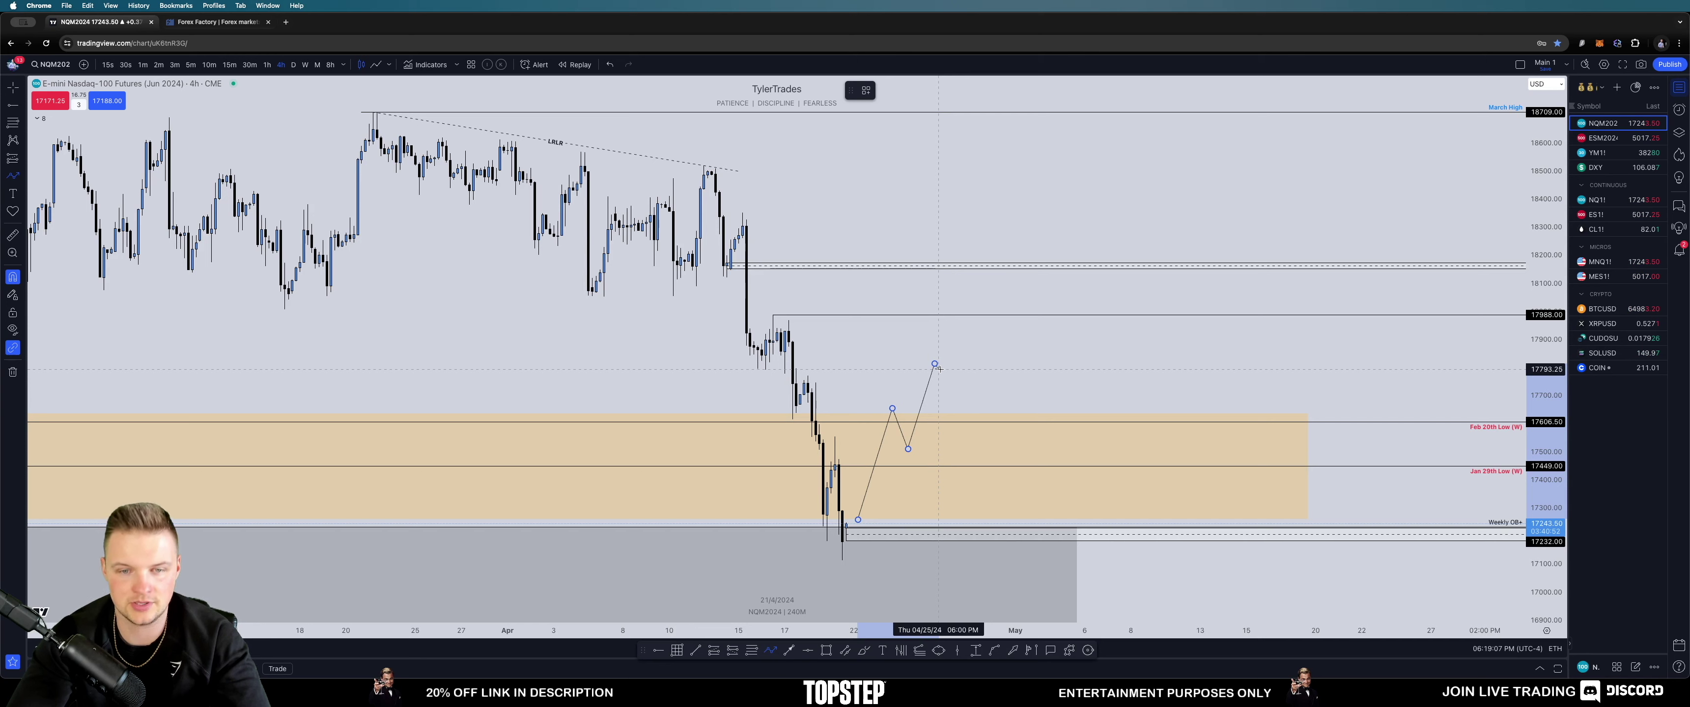
pyautogui.click(961, 435)
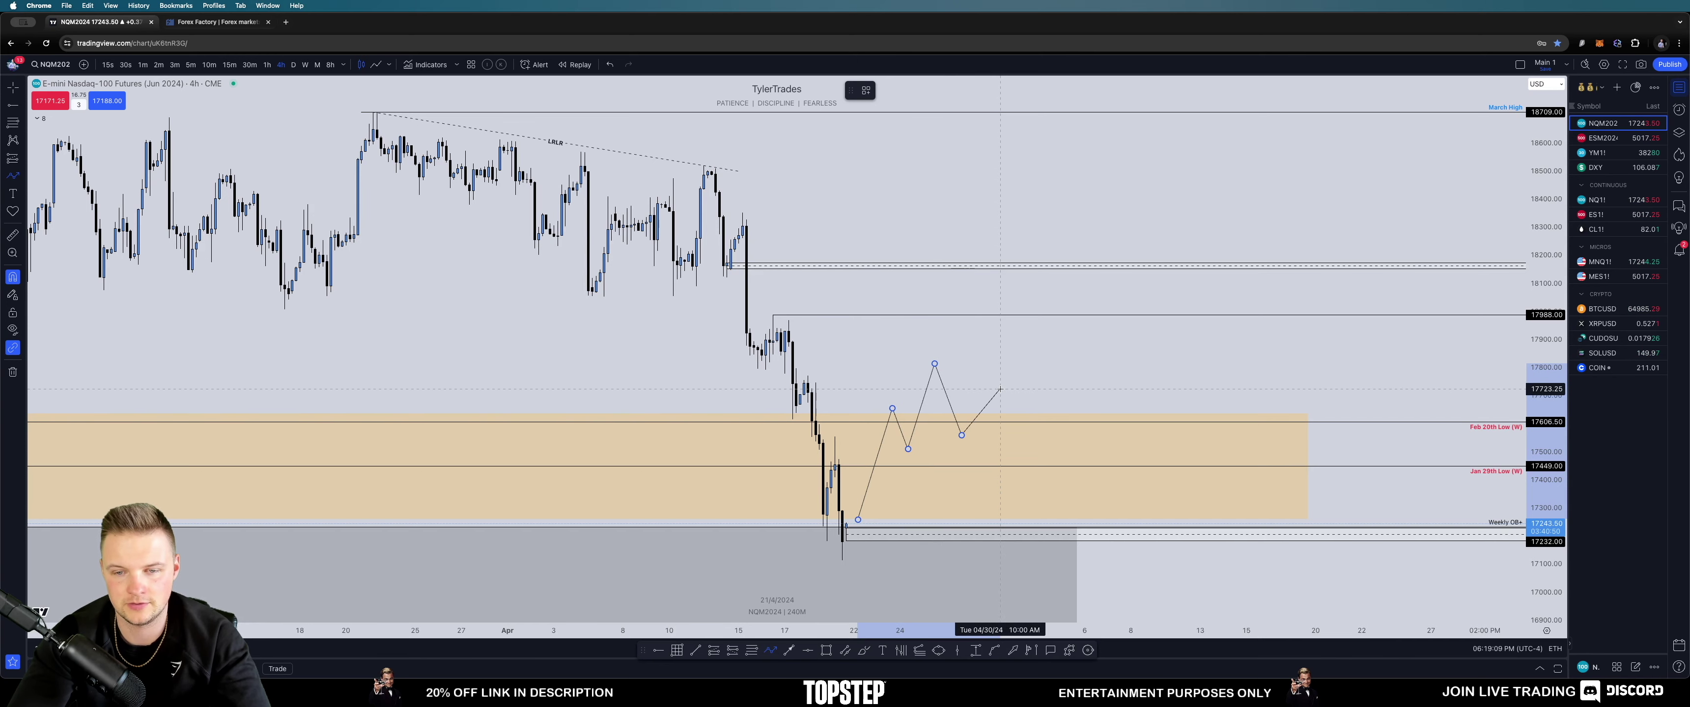
pyautogui.click(1000, 389)
pyautogui.doubleClick(1064, 570)
pyautogui.press('Escape')
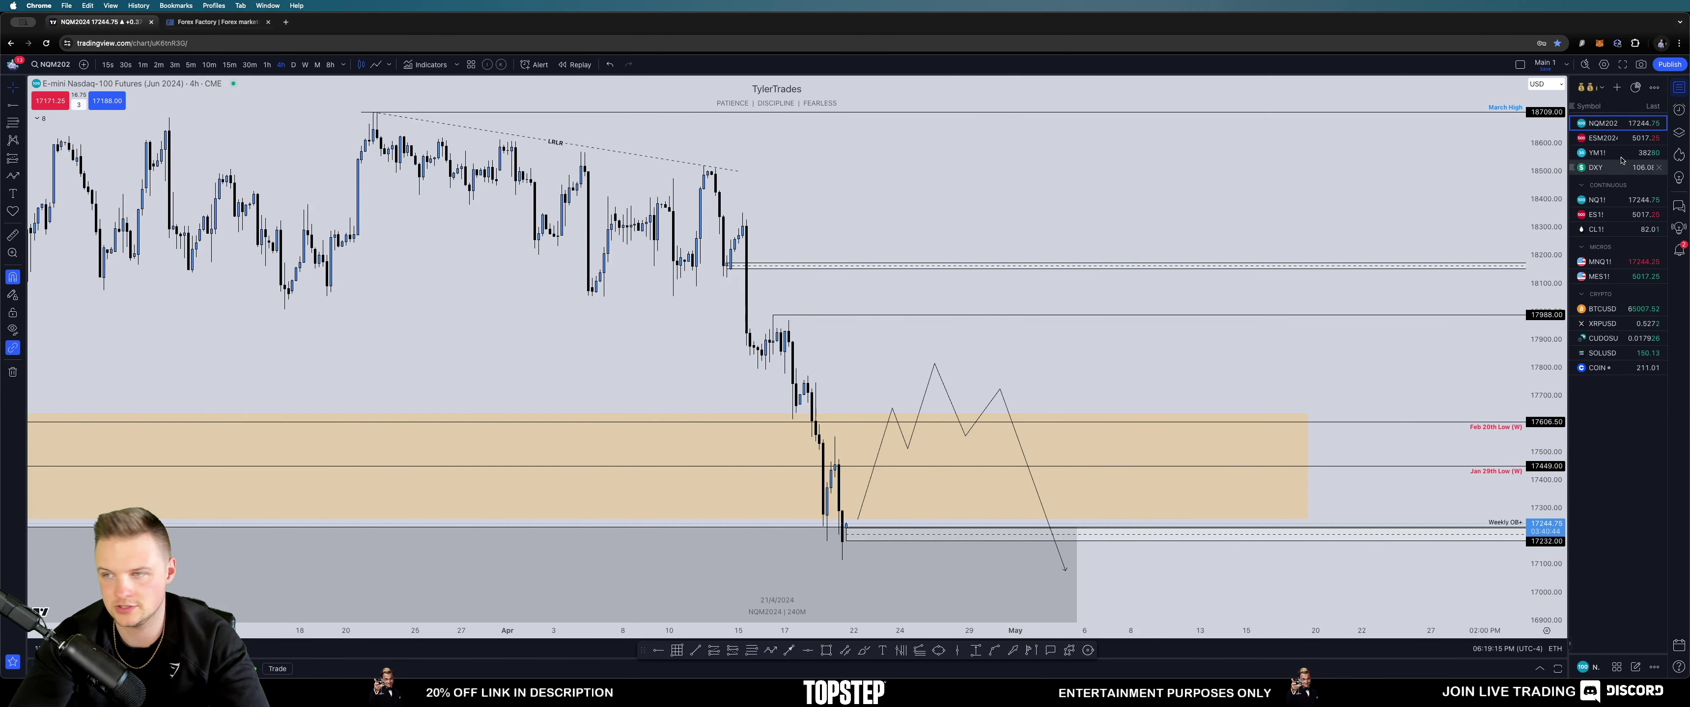
# Step: Compare with the ES chart, then return to NQ and select the projected path
pyautogui.click(1601, 139)
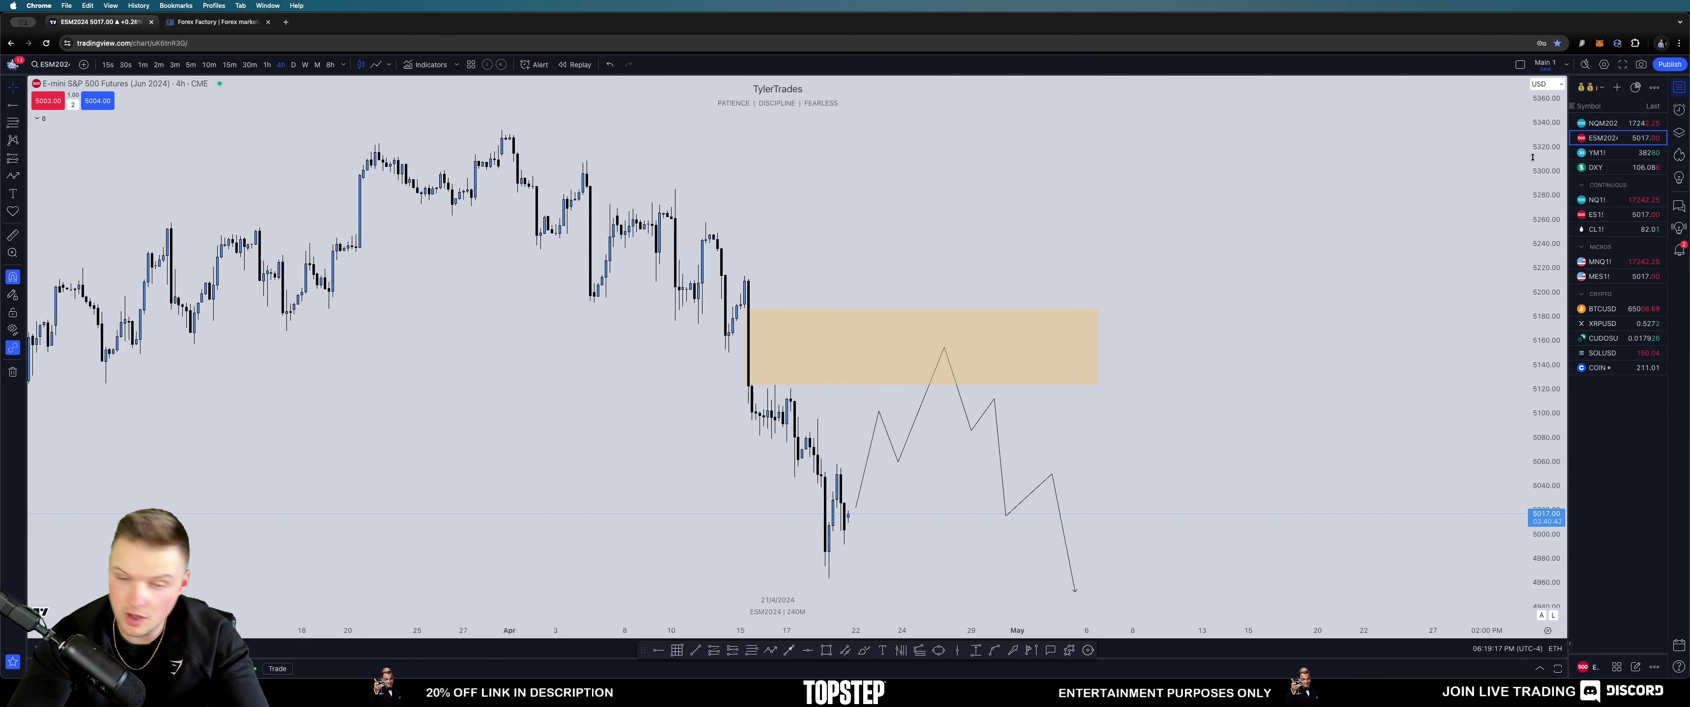
pyautogui.press('Up')
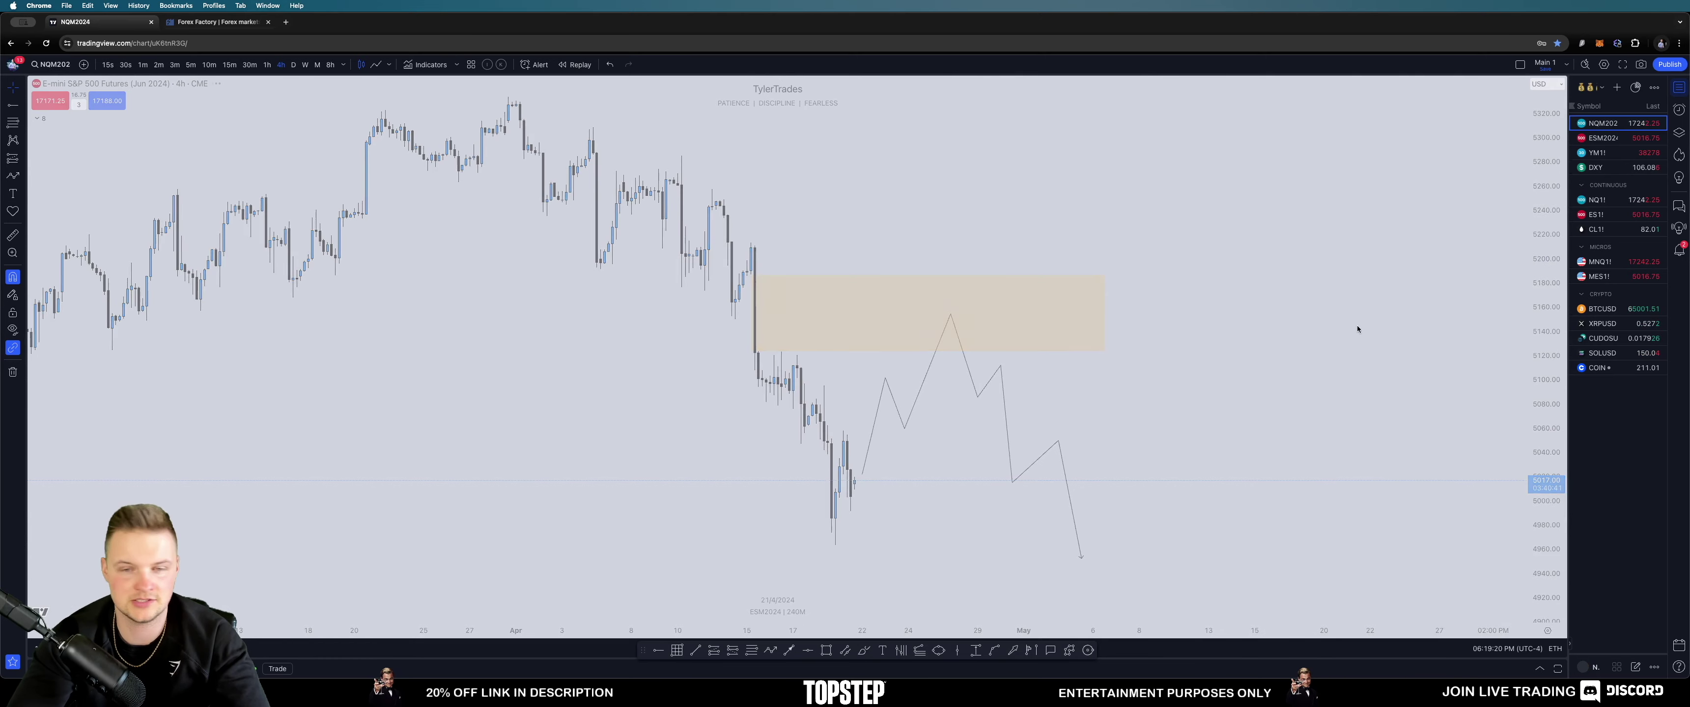
pyautogui.click(941, 383)
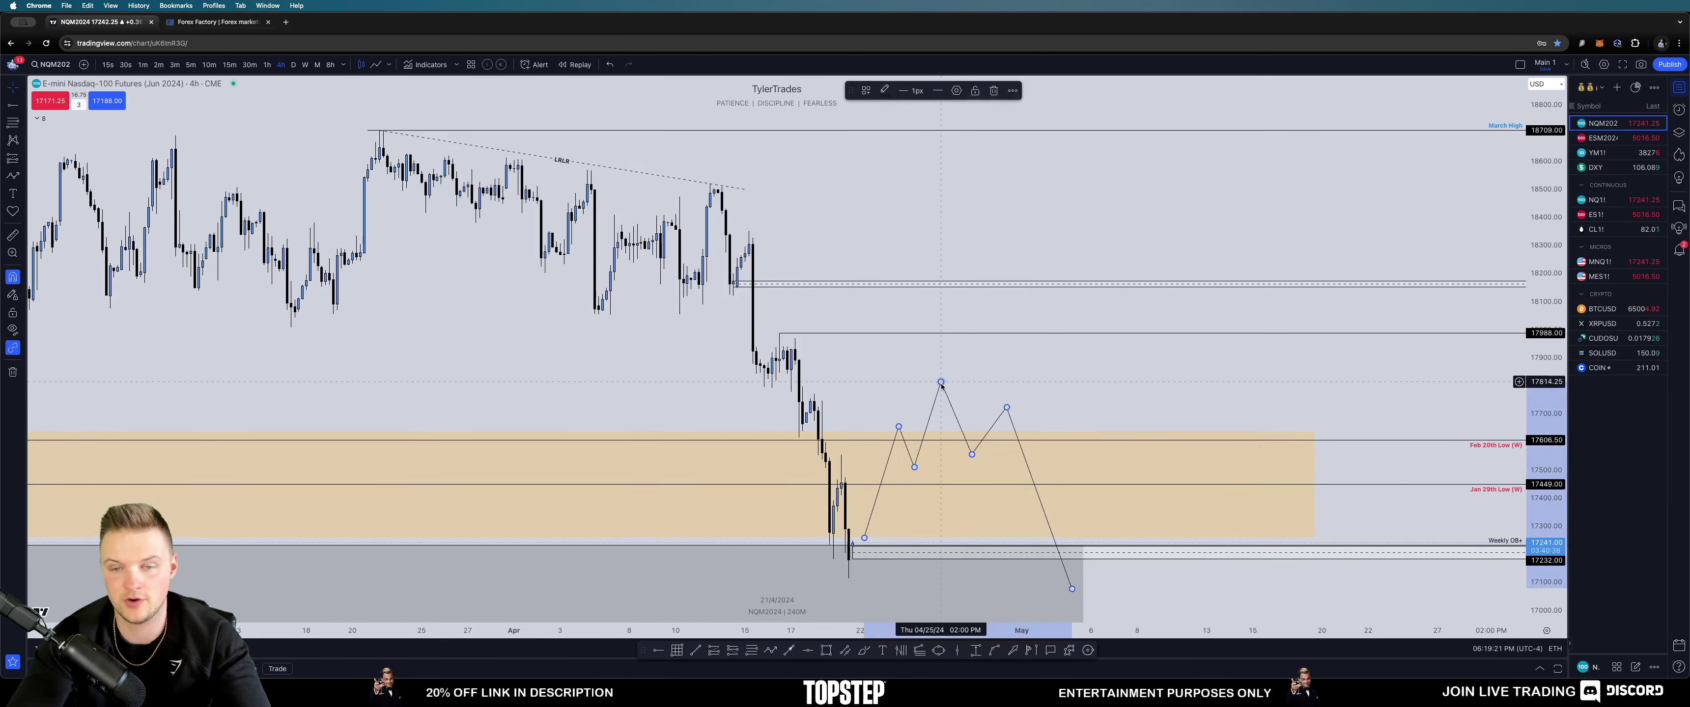
# Step: Delete the NQ projected path and switch to the 1D interval with a reset view
pyautogui.press('Delete')
pyautogui.moveTo(941, 386); pyautogui.dragTo(929, 347)
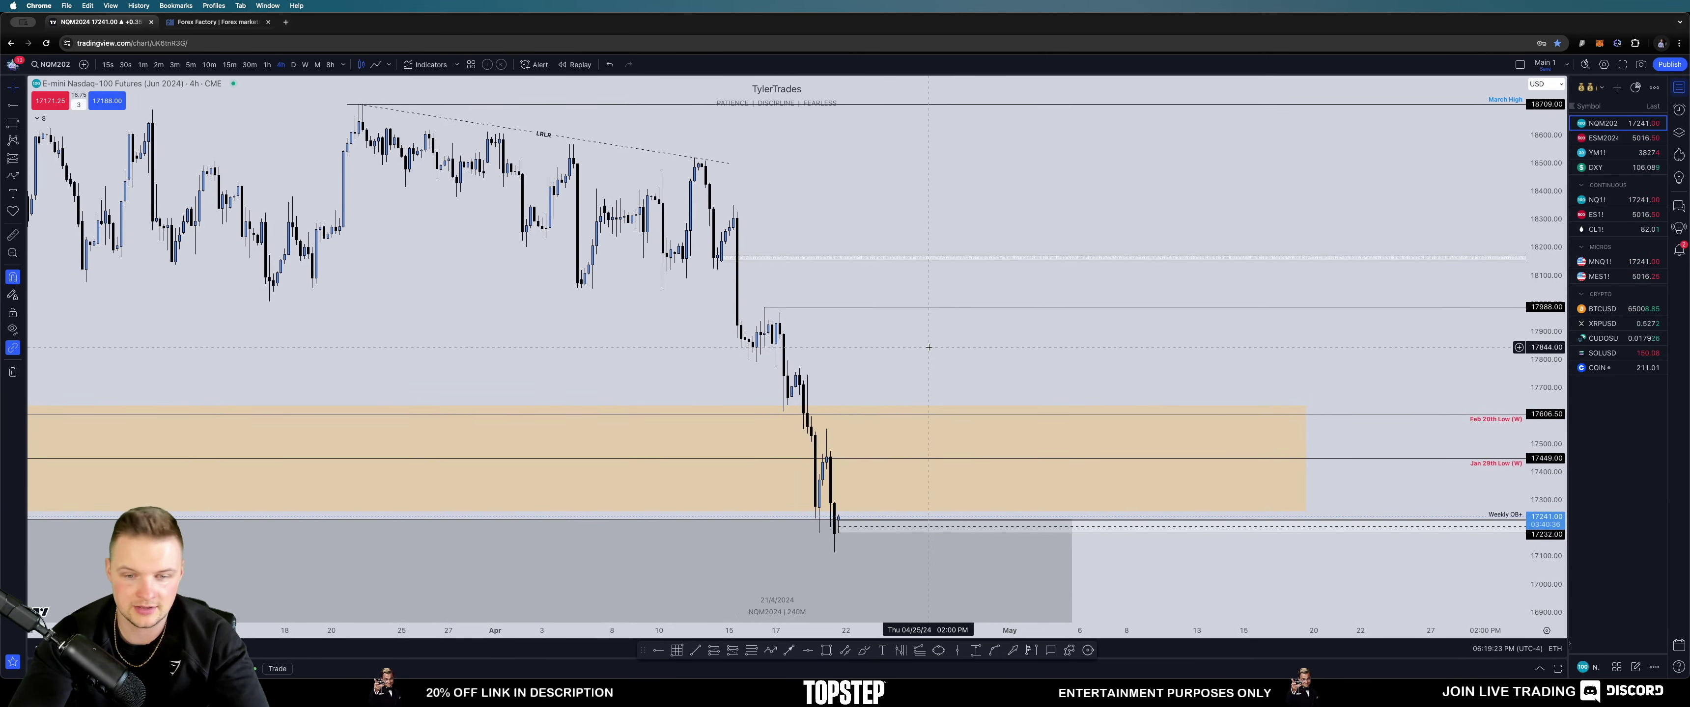
pyautogui.write('d')
pyautogui.press('Return')
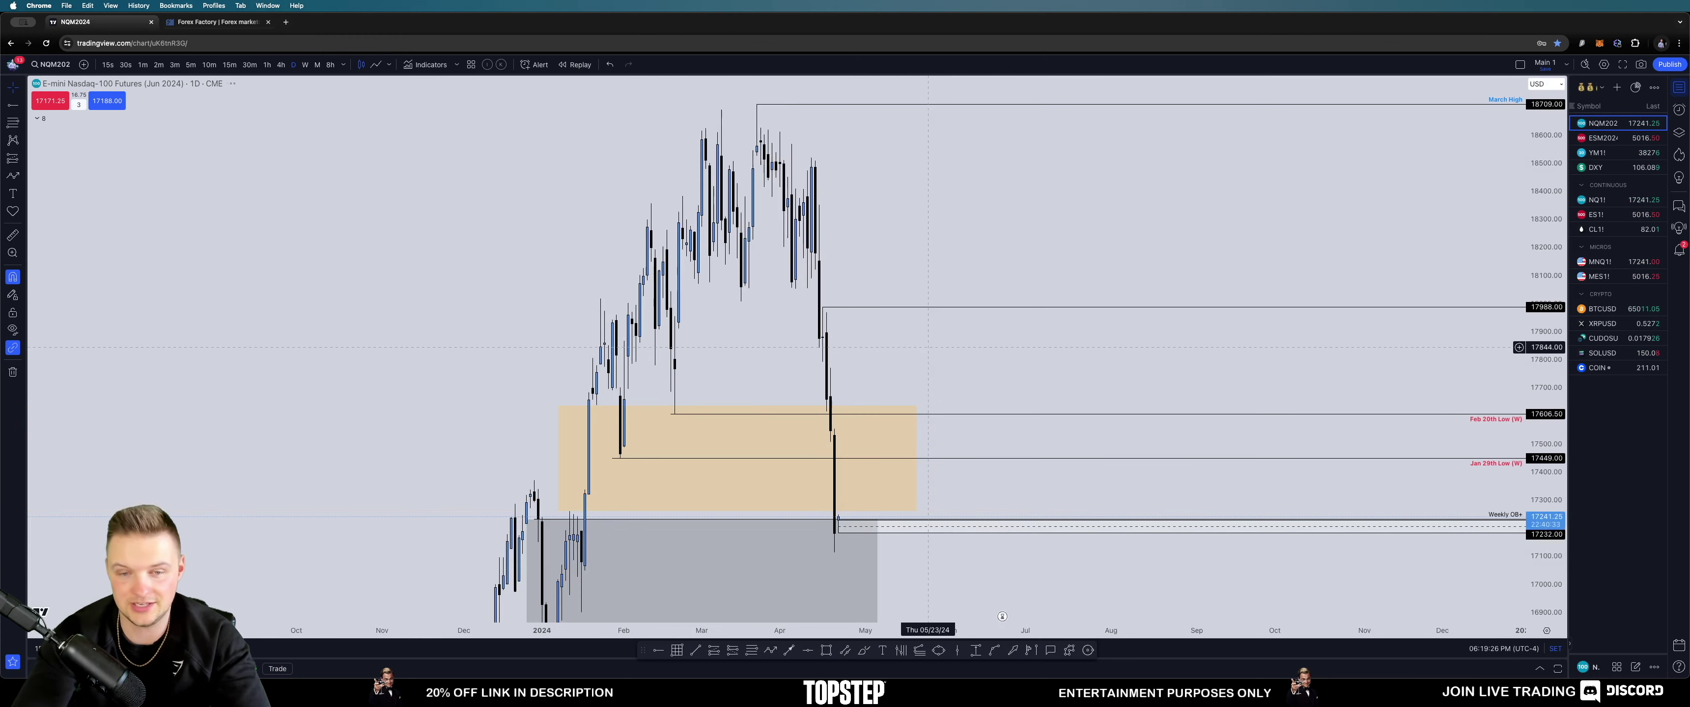
pyautogui.rightClick(920, 271)
pyautogui.click(971, 280)
# Step: Stretch the price scale and pan to center the recent selloff, leaving space on the right
pyautogui.hscroll(8, 970, 280)
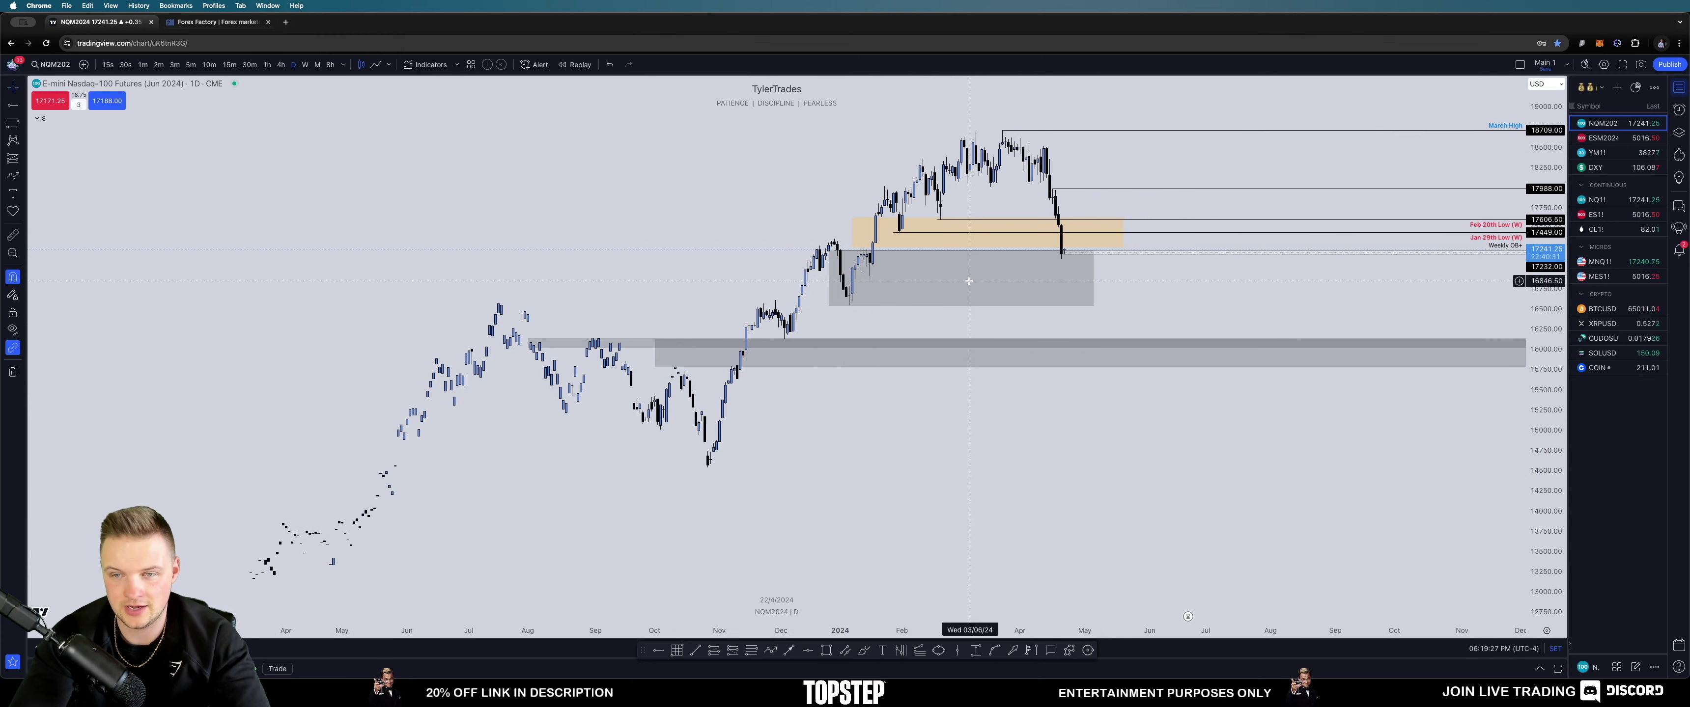
pyautogui.moveTo(1548, 378); pyautogui.dragTo(1555, 312)
pyautogui.scroll(2, 1162, 236)
pyautogui.moveTo(1128, 211); pyautogui.dragTo(1068, 257)
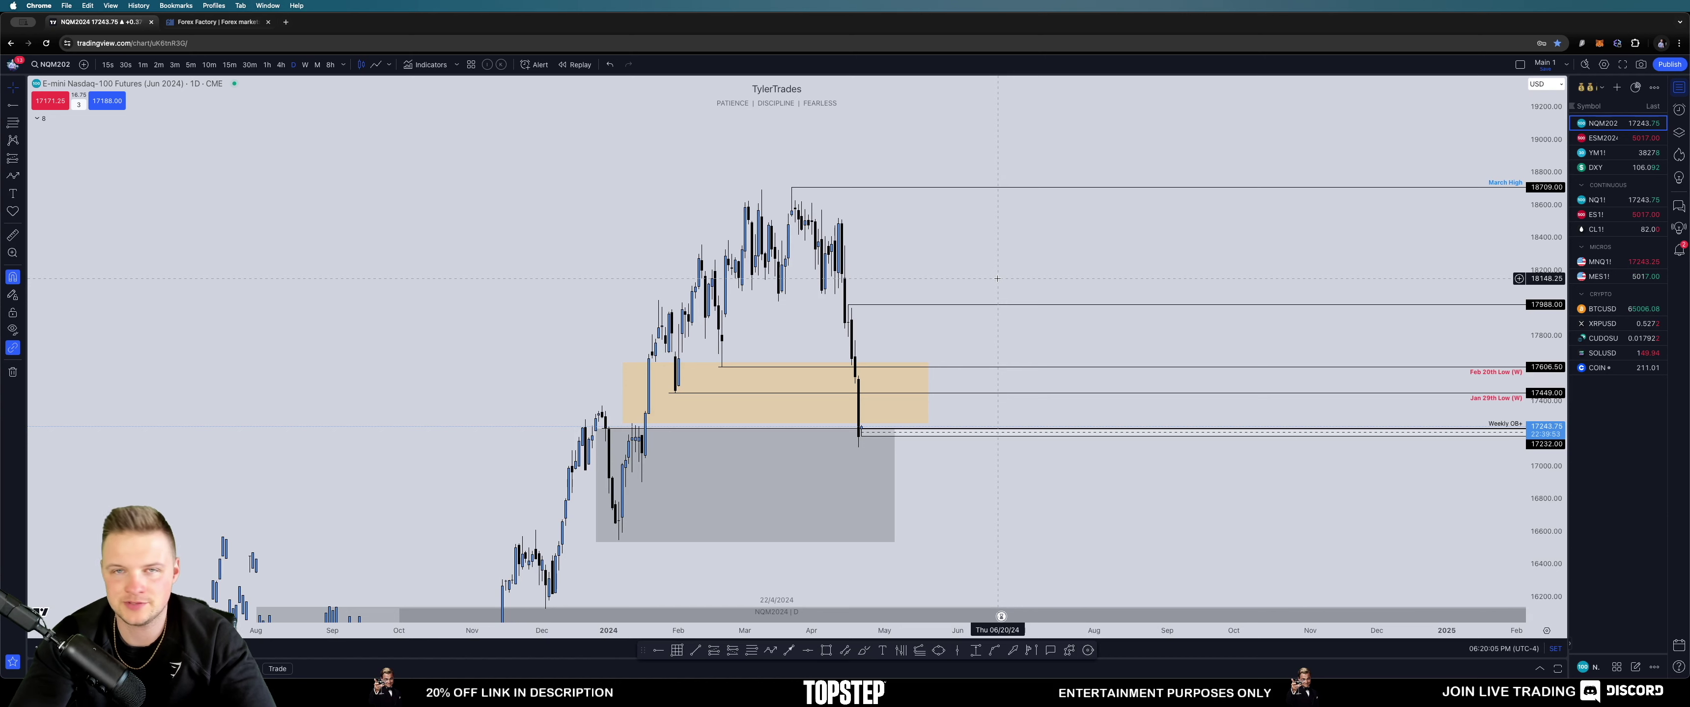
pyautogui.moveTo(932, 283); pyautogui.dragTo(942, 275)
pyautogui.moveTo(957, 317); pyautogui.dragTo(954, 307)
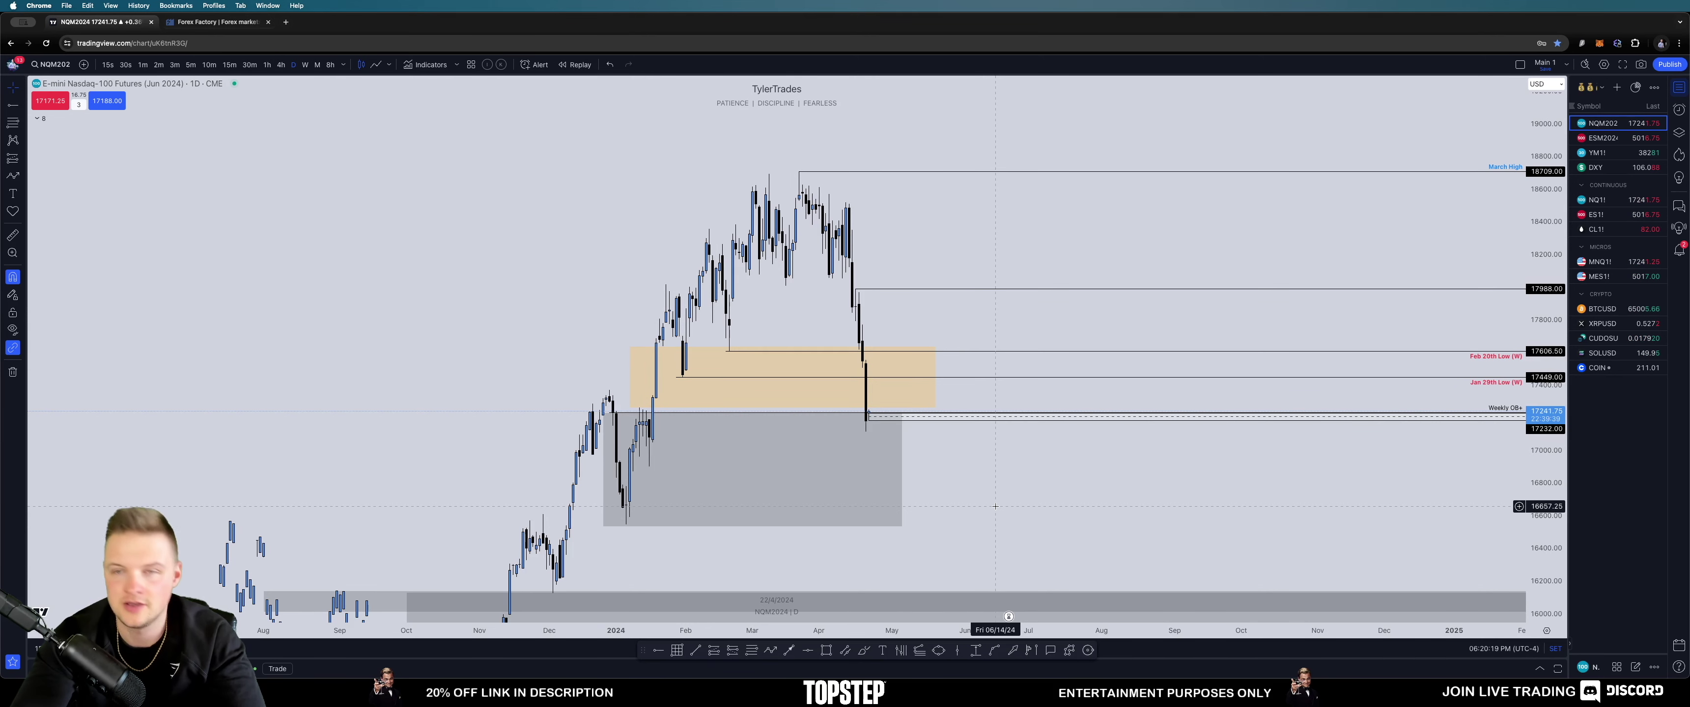
pyautogui.moveTo(964, 500); pyautogui.dragTo(1013, 488)
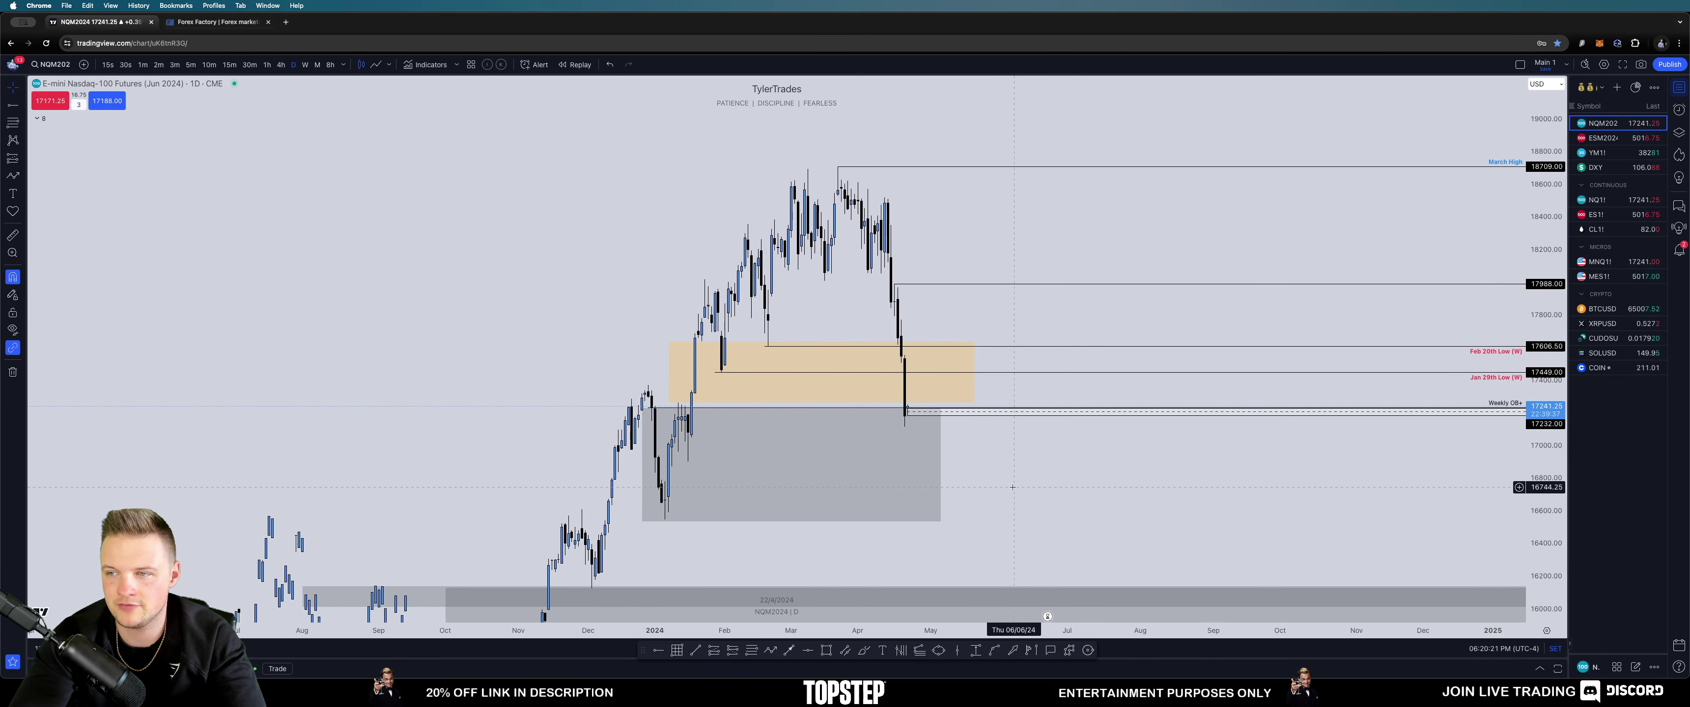